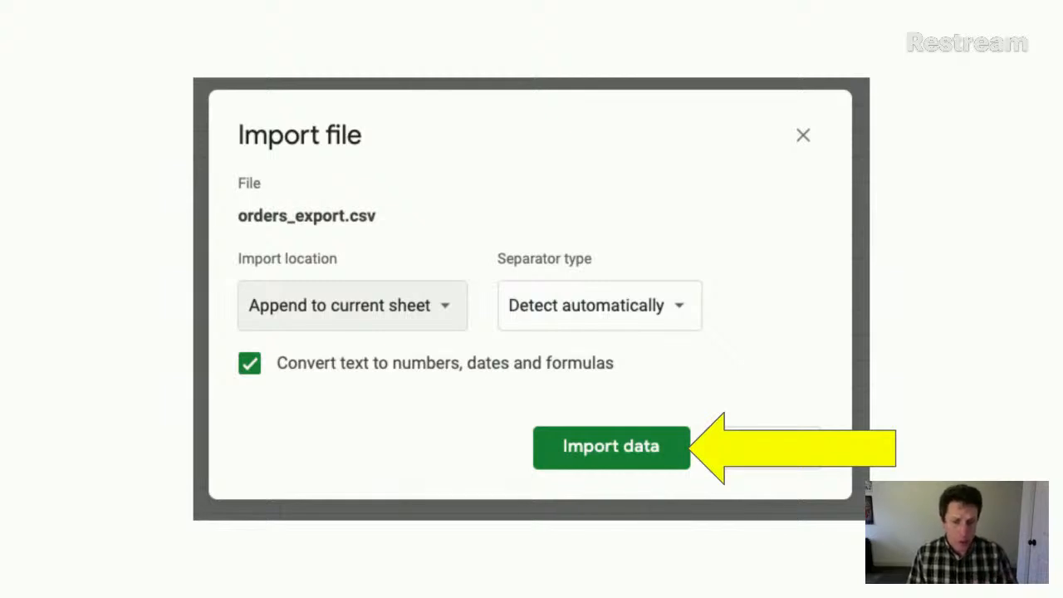
- Move past the Import file slide and settle on the Adding Pictures title slide
key(Right)
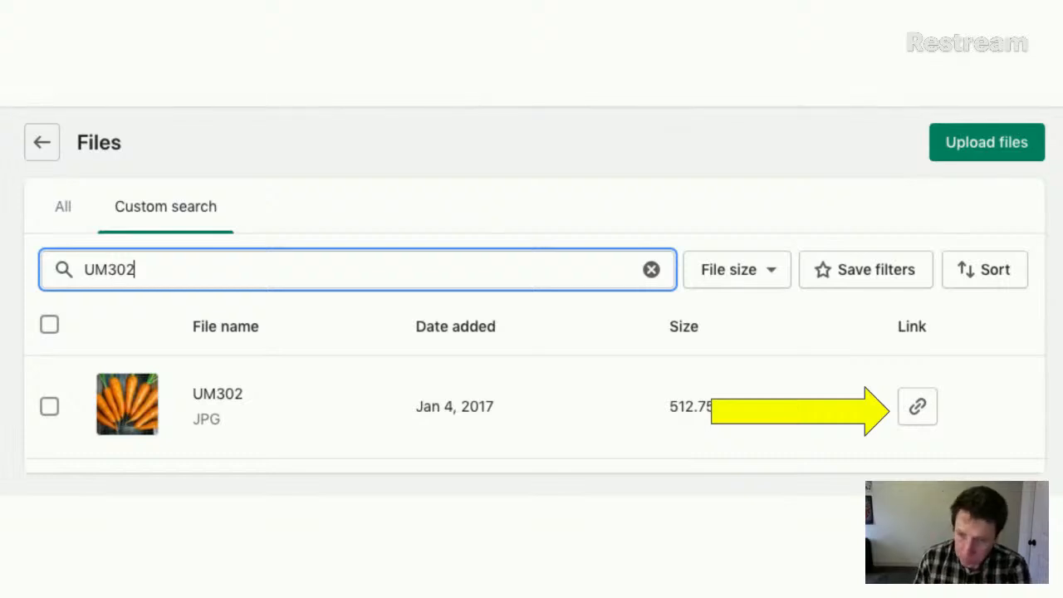
key(Left)
key(Left)
key(Left)
key(Left)
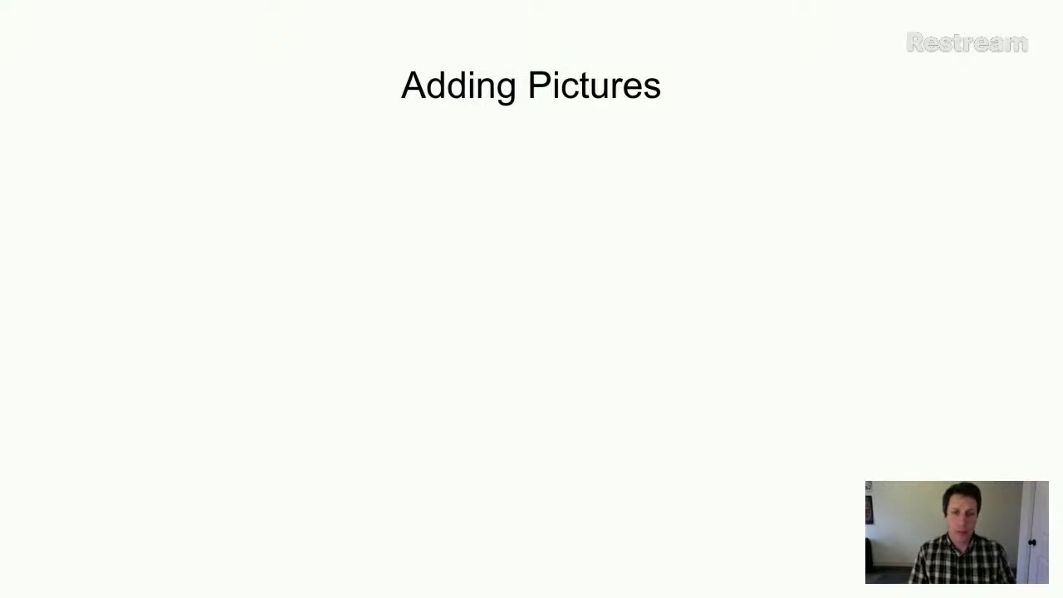
key(Left)
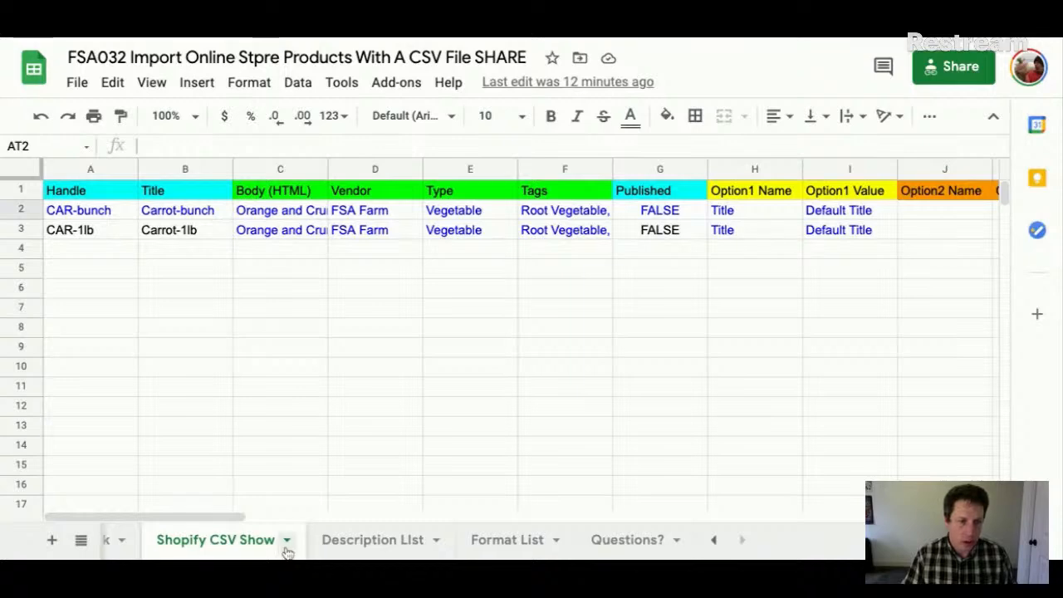
- Scroll up on the Shopify CSV Show sheet to reveal the two carrot product rows
scroll(285, 551, up, 3)
- View the spreadsheet.farm/fsa032 address on the Link sheet, then return to Shopify CSV Show
click(242, 541)
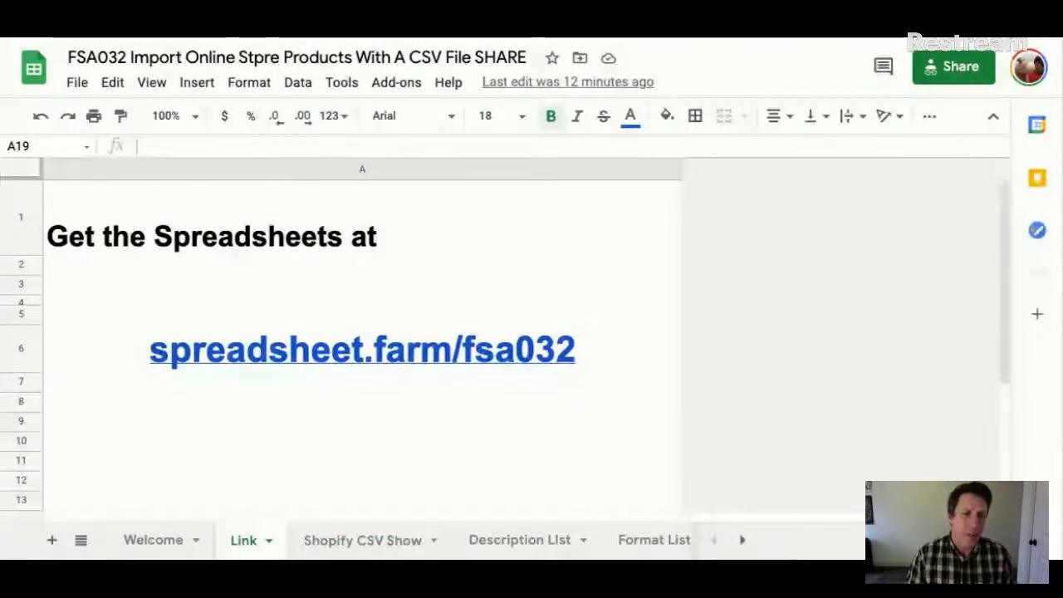
mouse_move(402, 359)
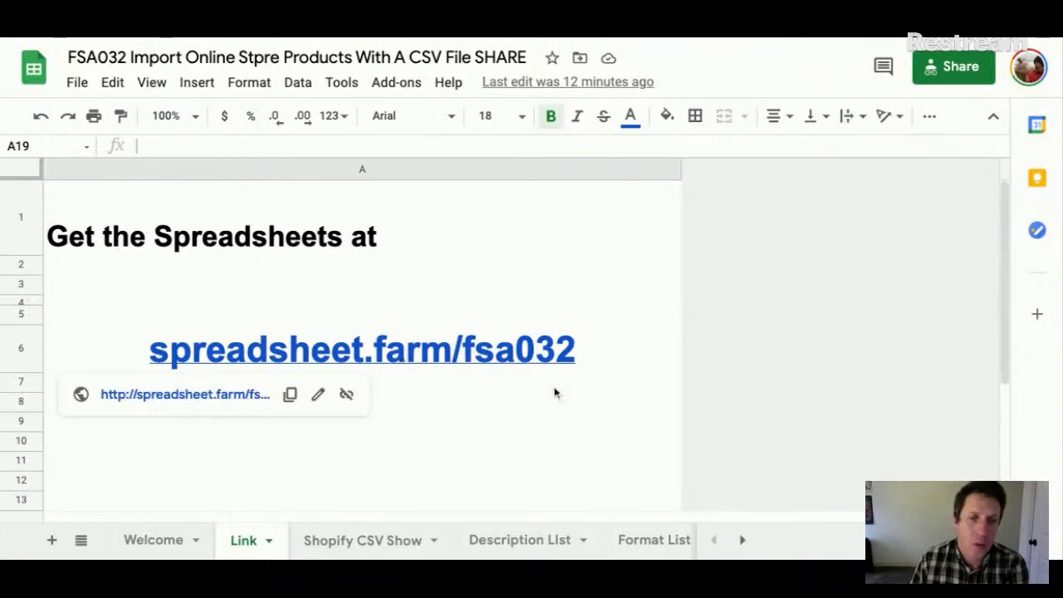
click(568, 409)
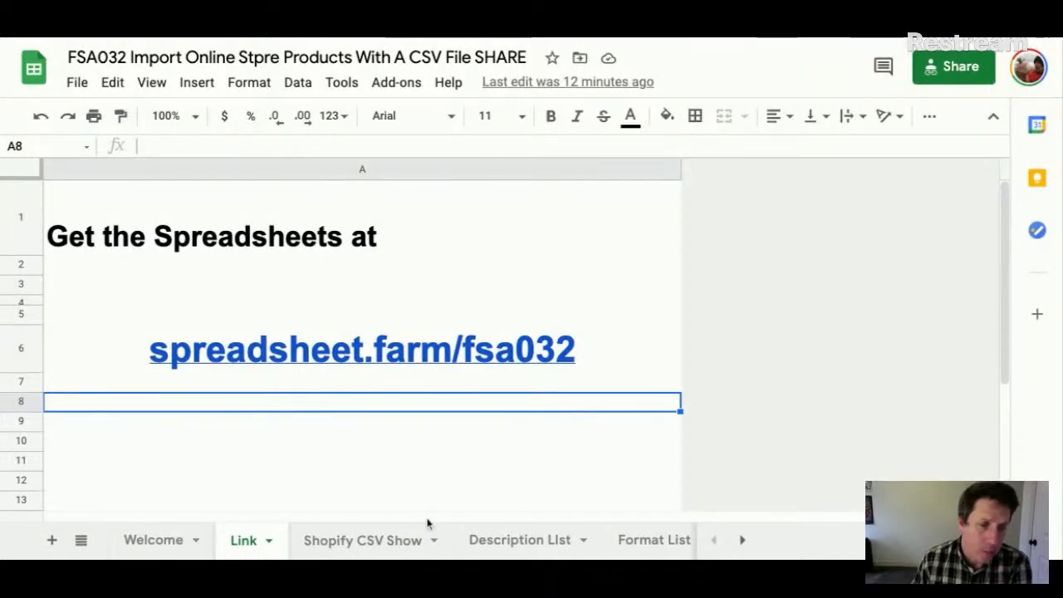
click(328, 550)
scroll(645, 305, right, 15)
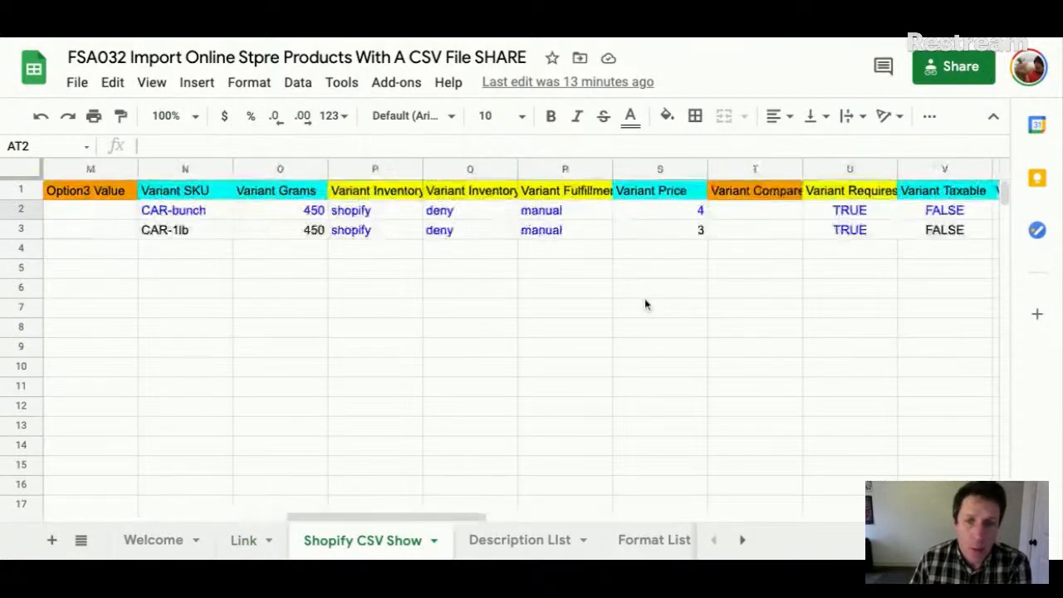
scroll(648, 303, left, 15)
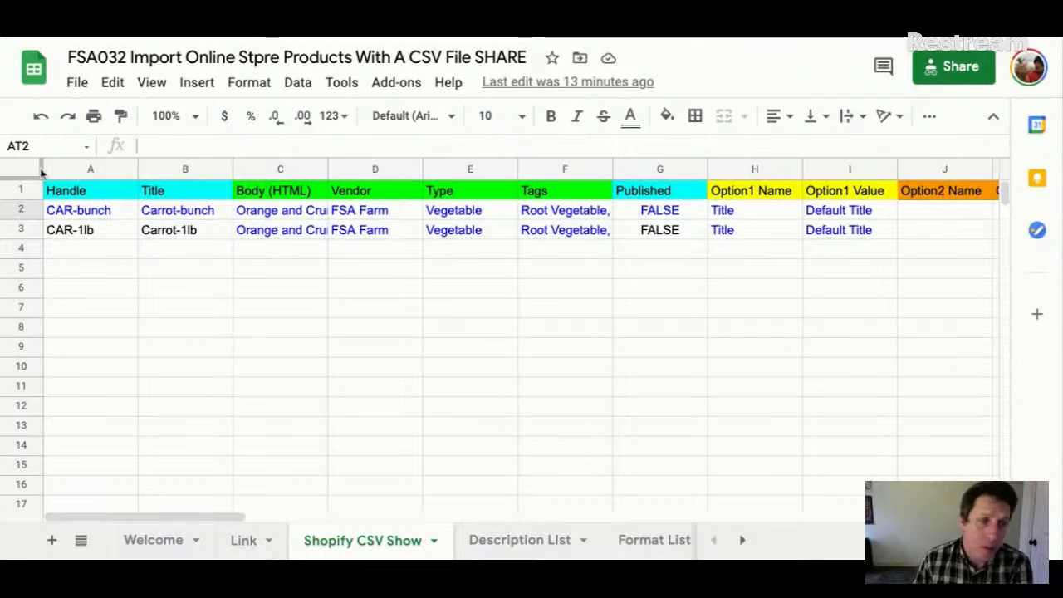
scroll(221, 232, right, 10)
scroll(221, 233, right, 10)
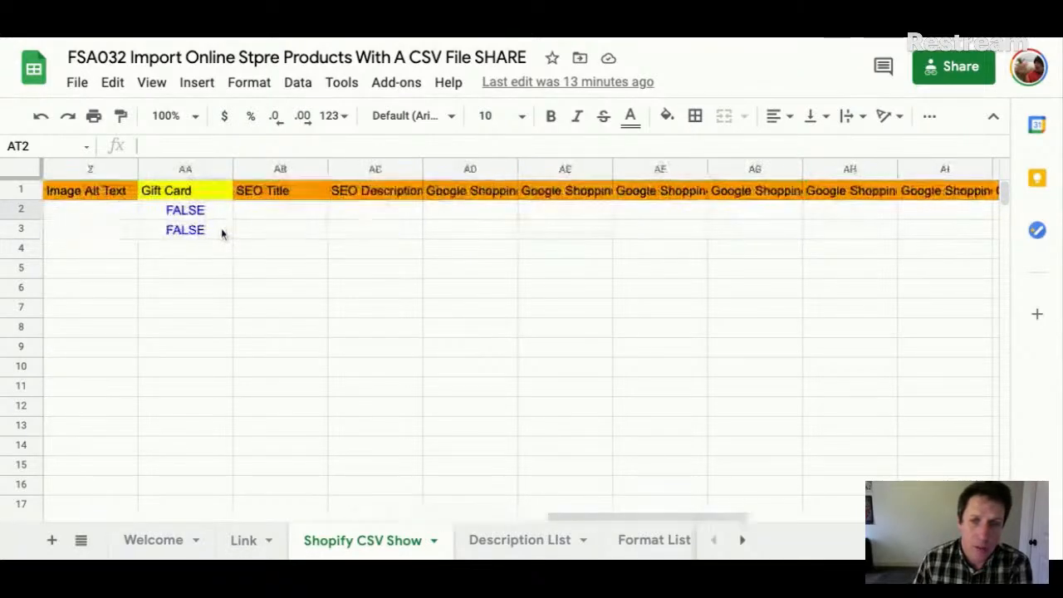
scroll(223, 233, left, 20)
scroll(223, 232, left, 3)
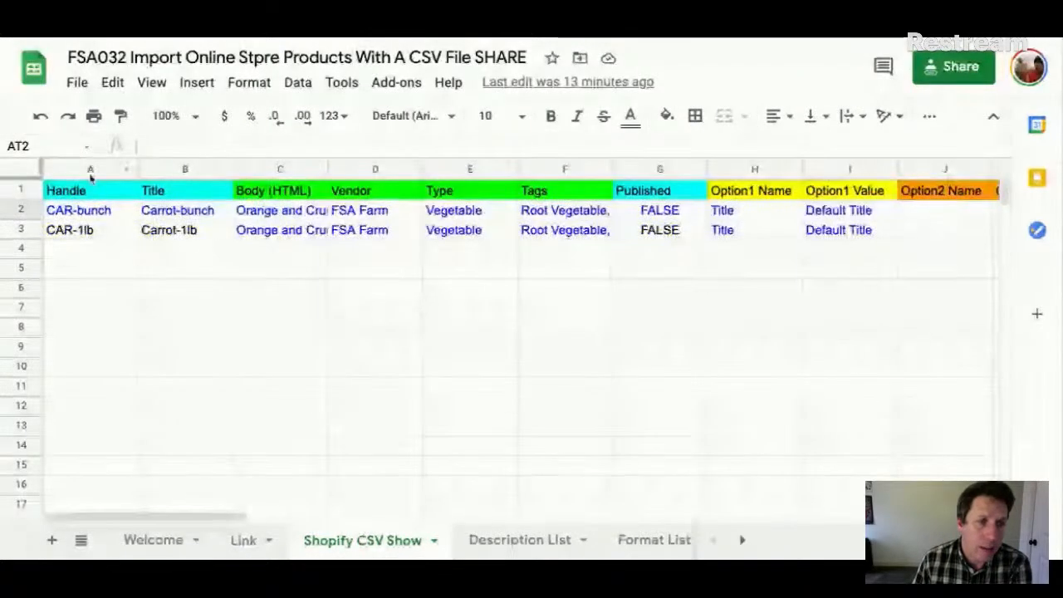
click(23, 211)
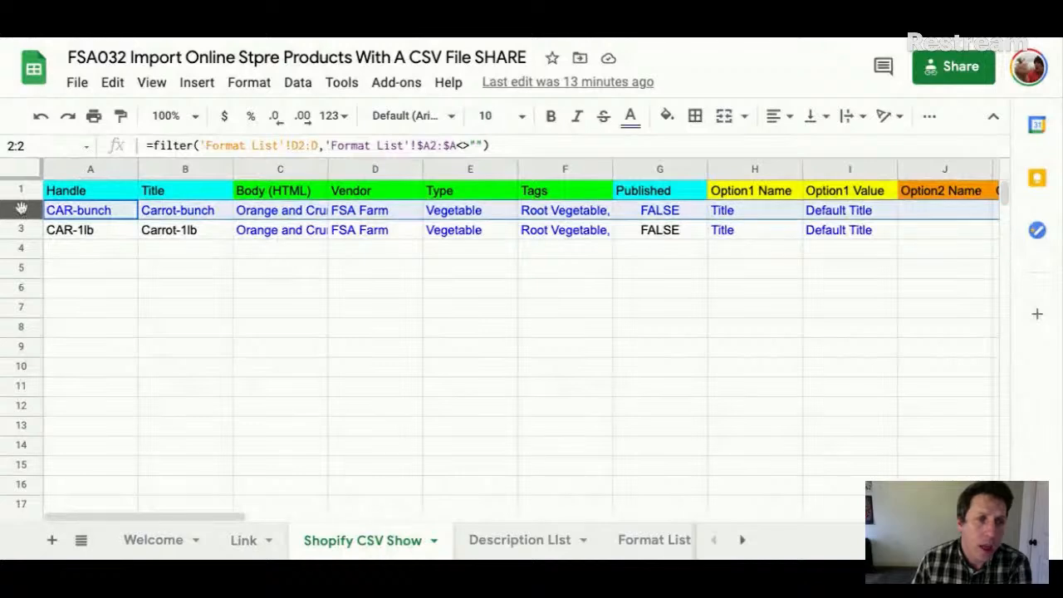
click(91, 170)
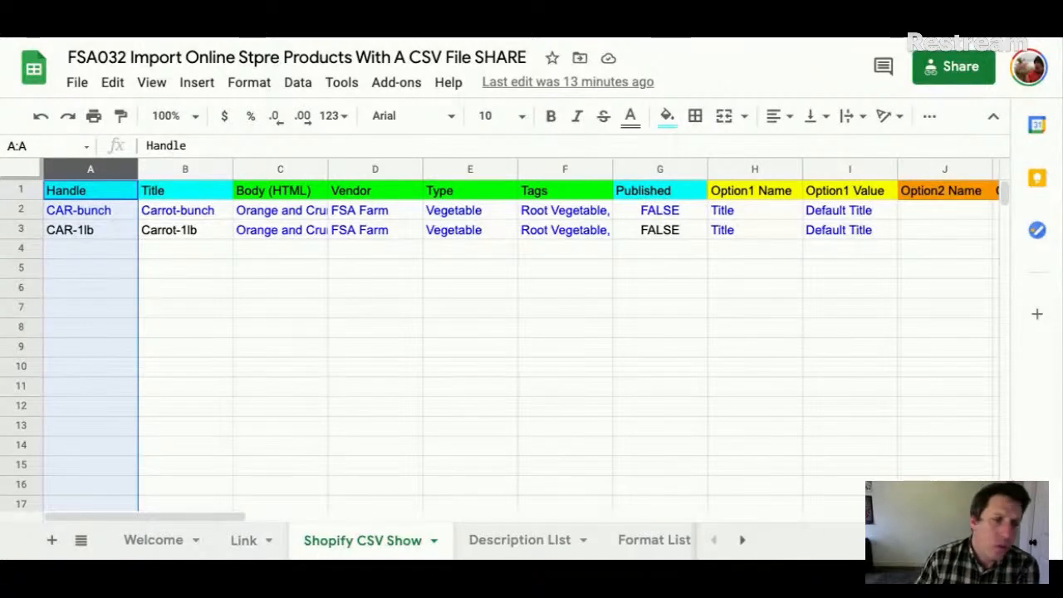
click(182, 169)
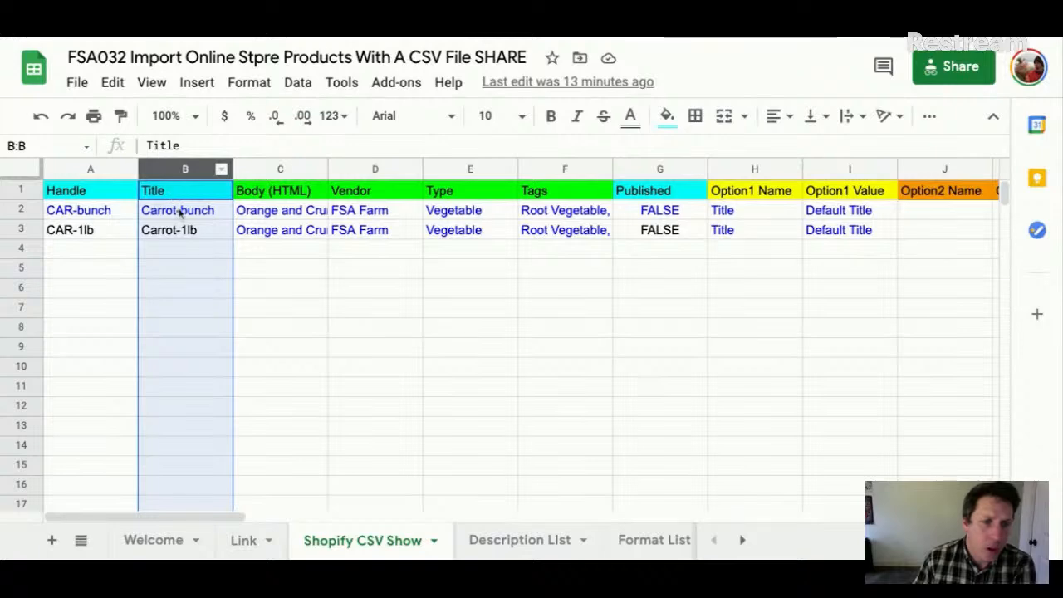
click(282, 168)
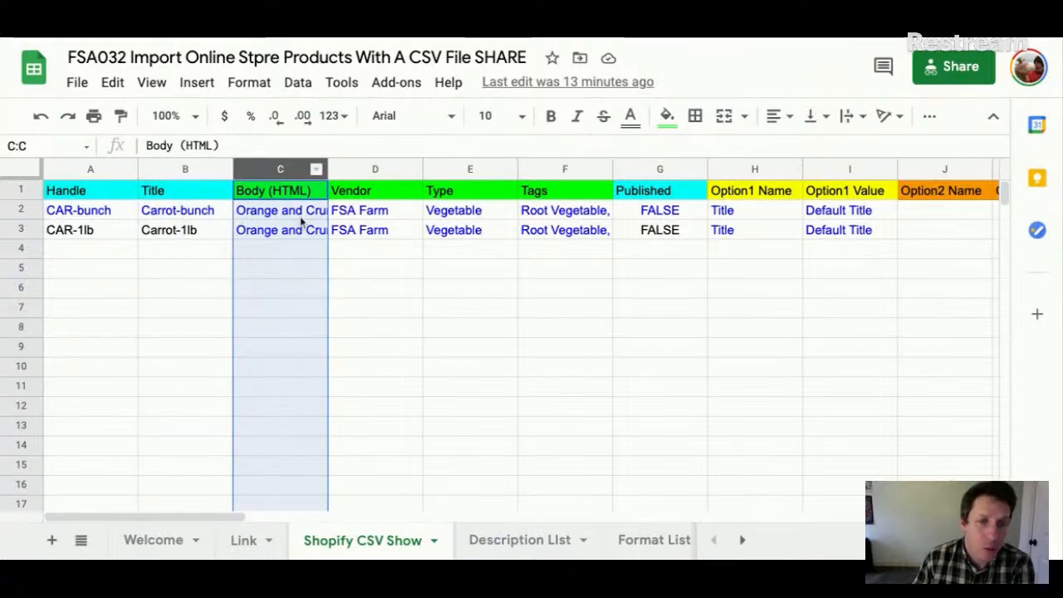
click(302, 220)
click(376, 168)
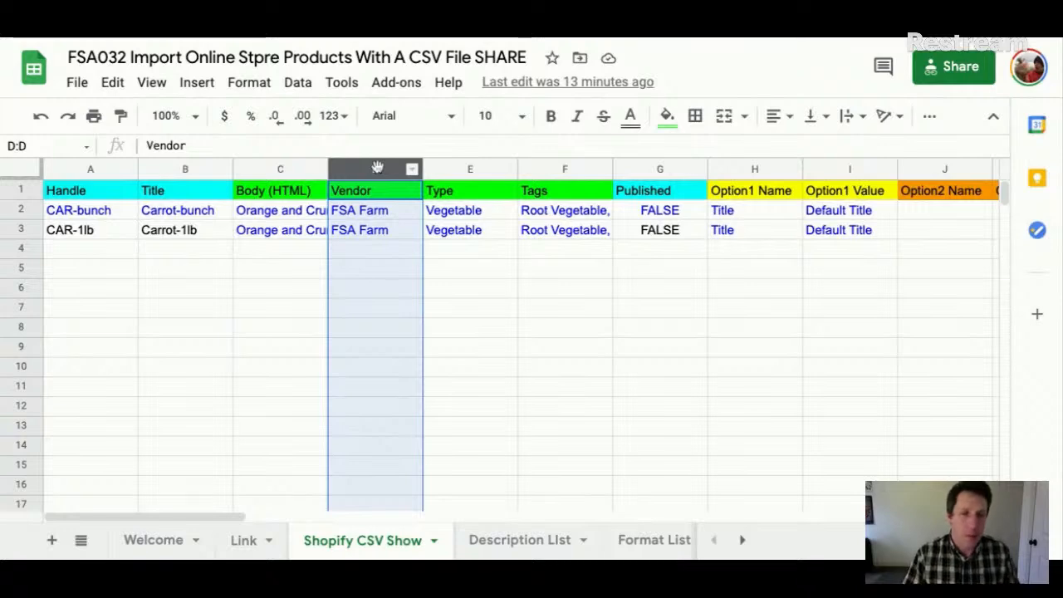
click(446, 169)
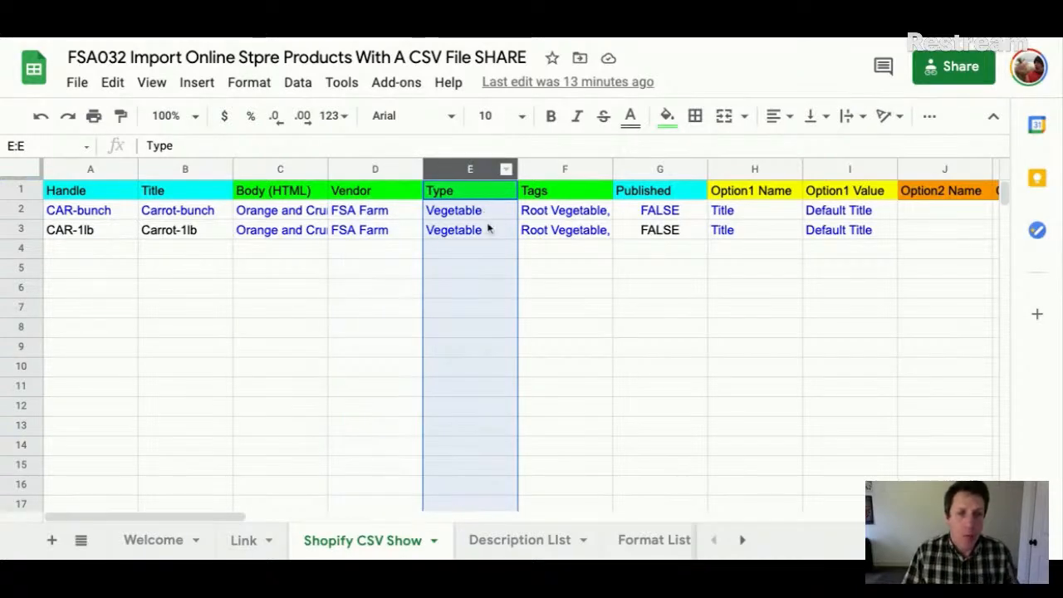
click(567, 171)
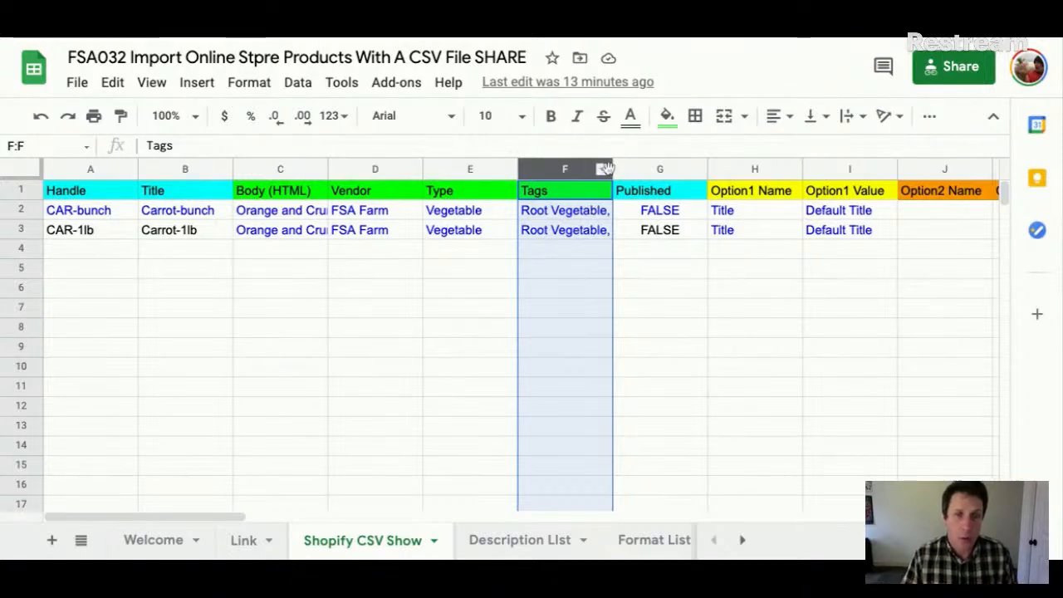
drag(613, 170, 721, 170)
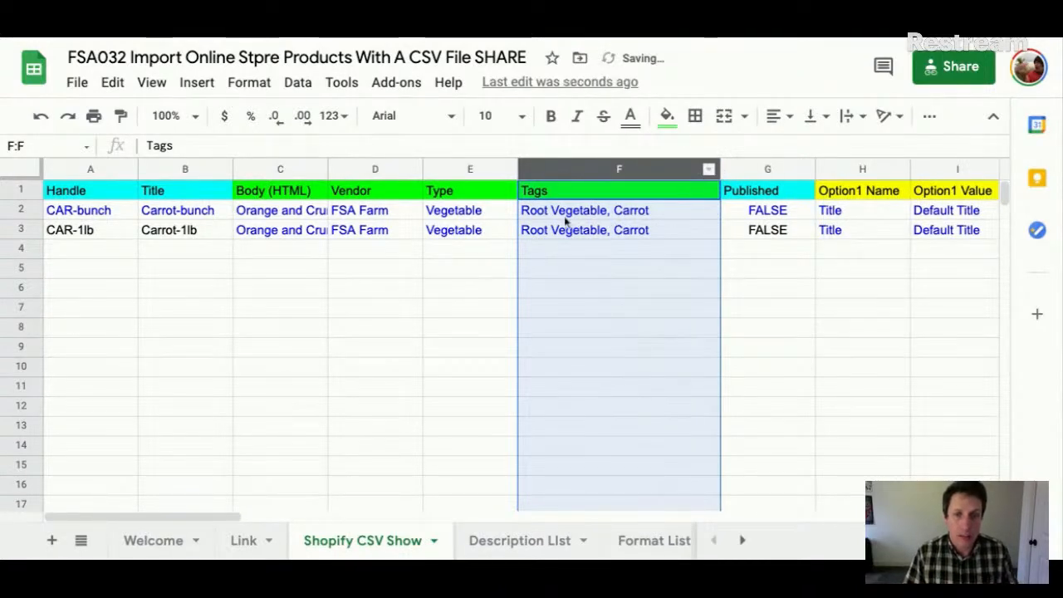
click(564, 216)
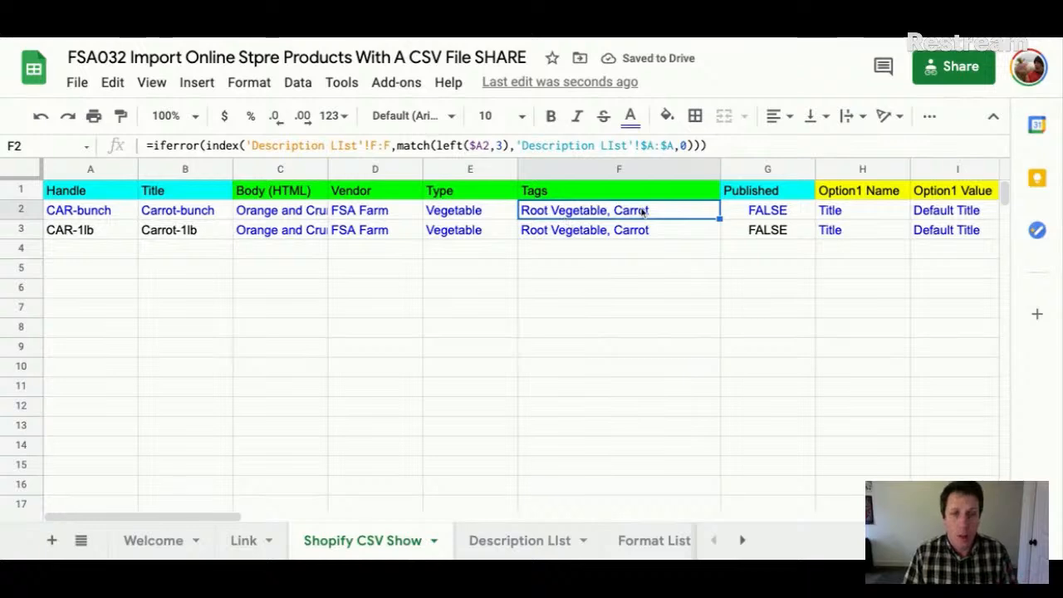
click(772, 215)
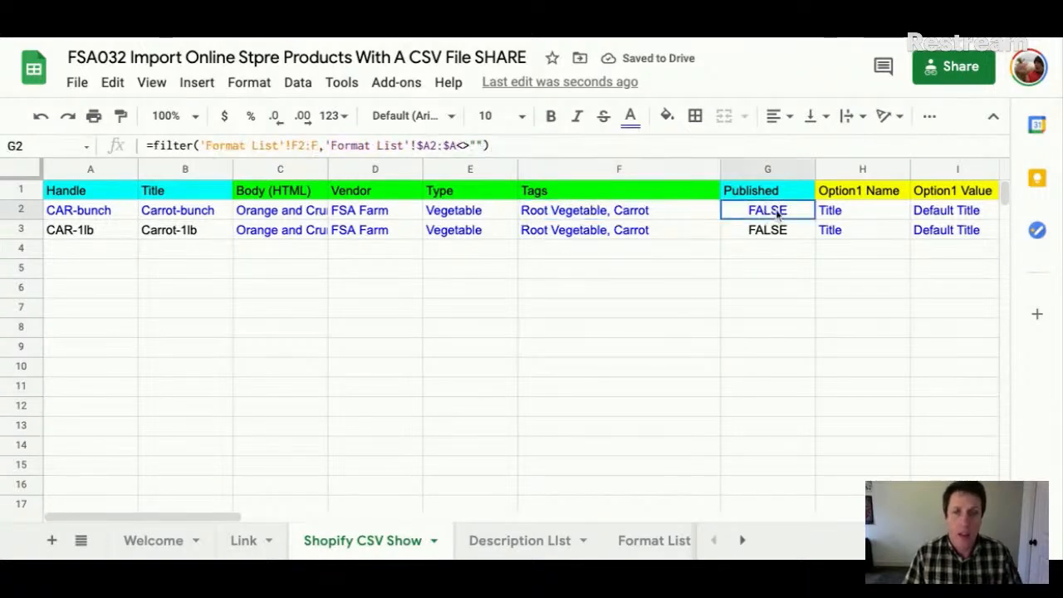
scroll(776, 214, right, 3)
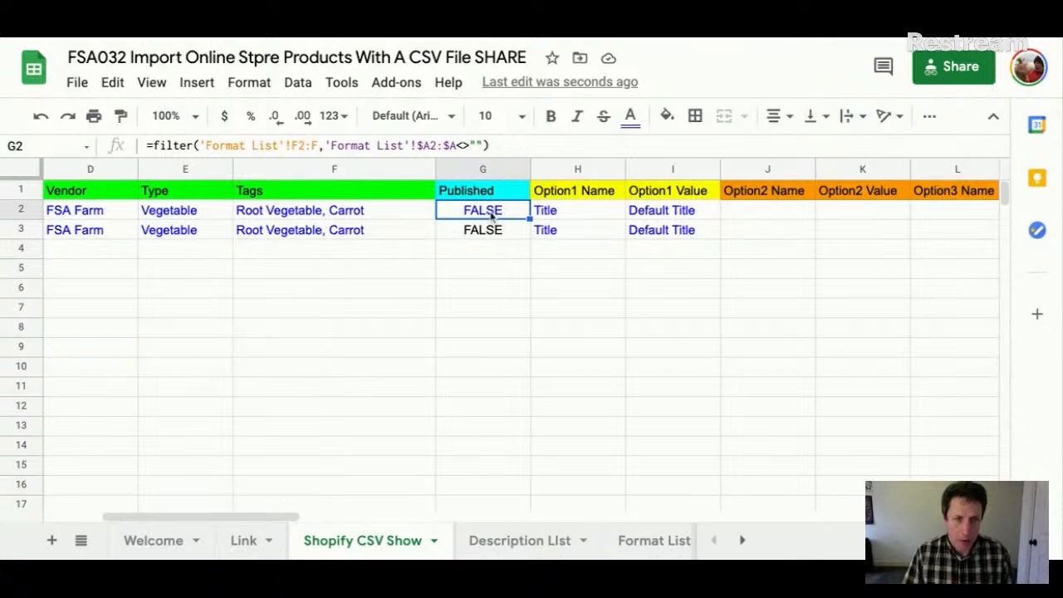
click(573, 214)
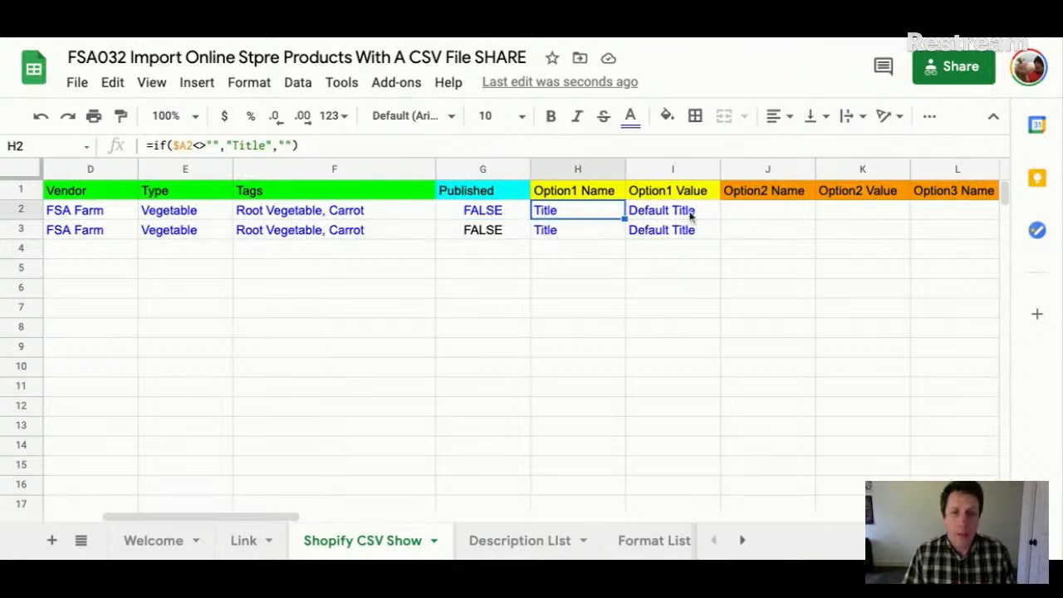
click(586, 174)
key(shift+Right)
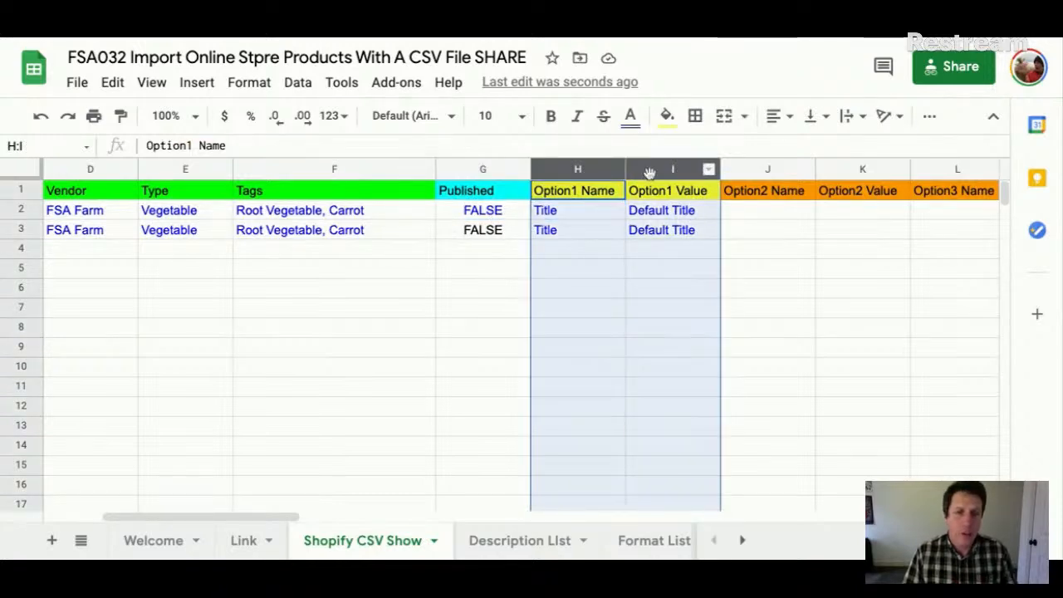
click(607, 211)
click(670, 213)
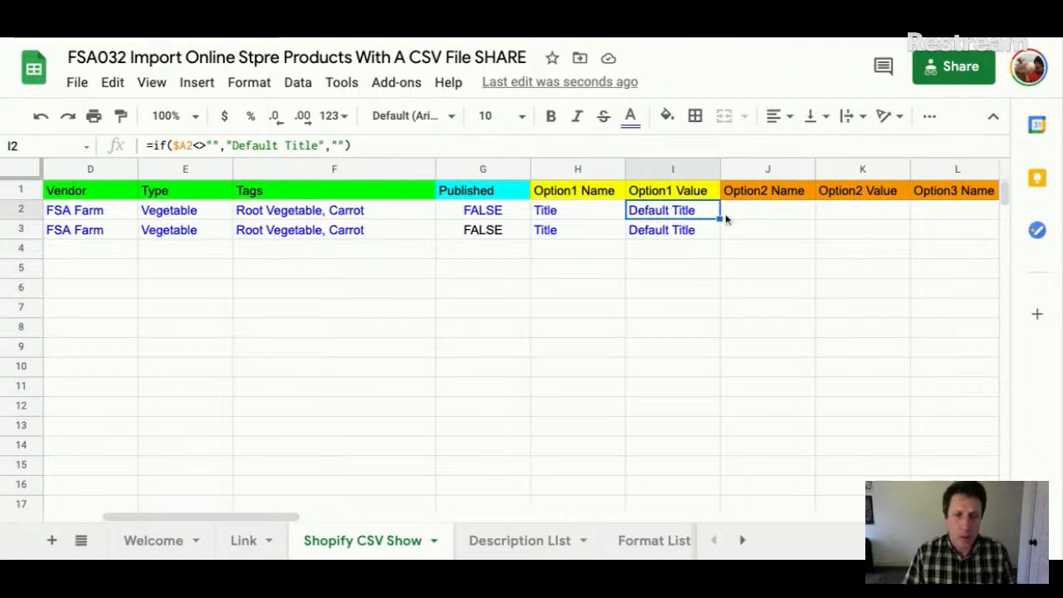
scroll(723, 218, right, 3)
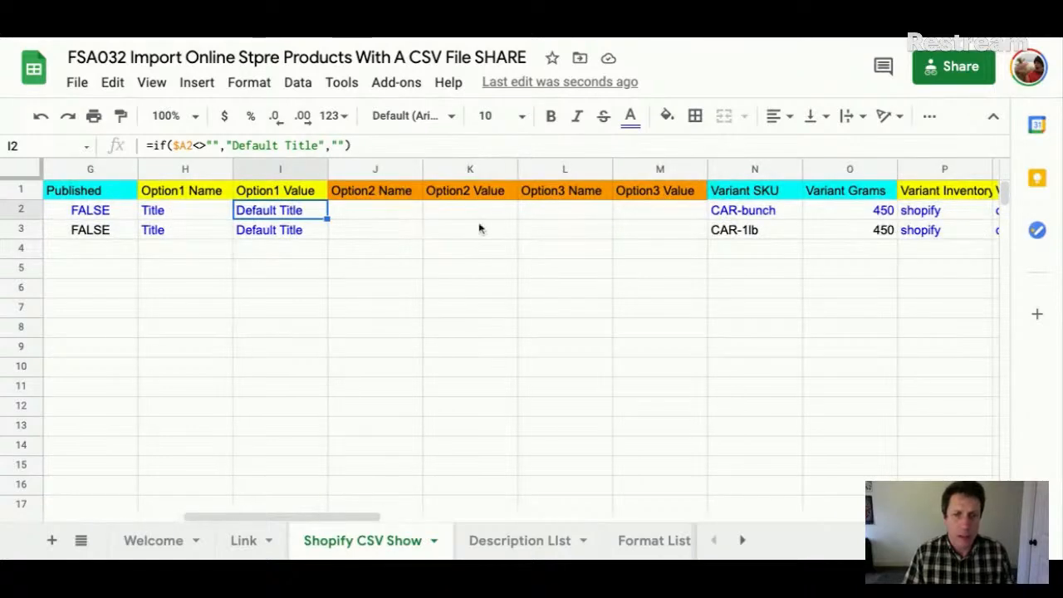
scroll(565, 221, right, 4)
click(384, 214)
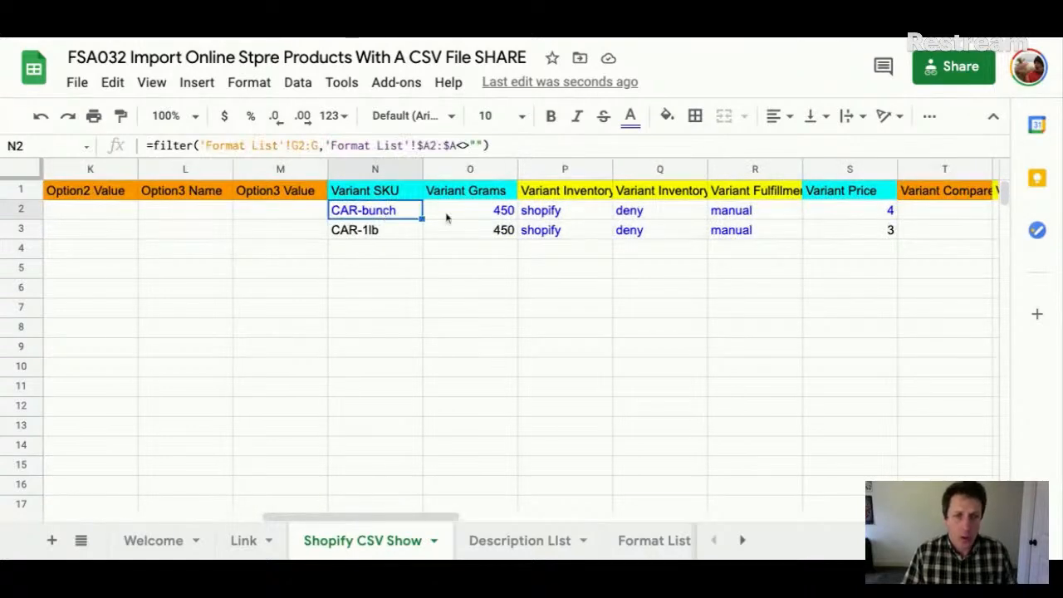
click(480, 216)
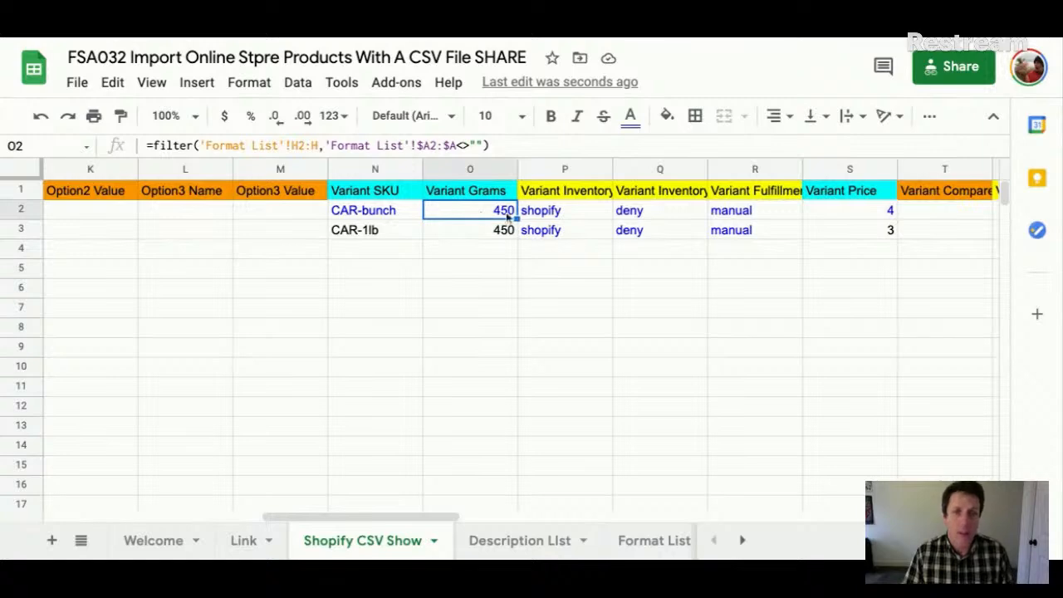
scroll(536, 218, right, 2)
drag(377, 176, 536, 176)
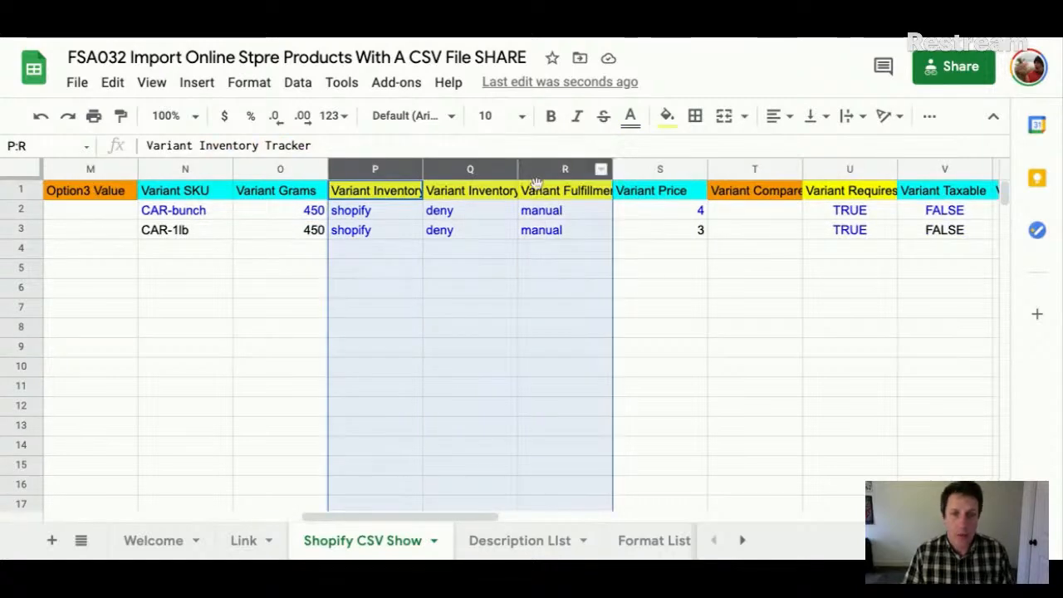
scroll(607, 249, right, 2)
click(480, 216)
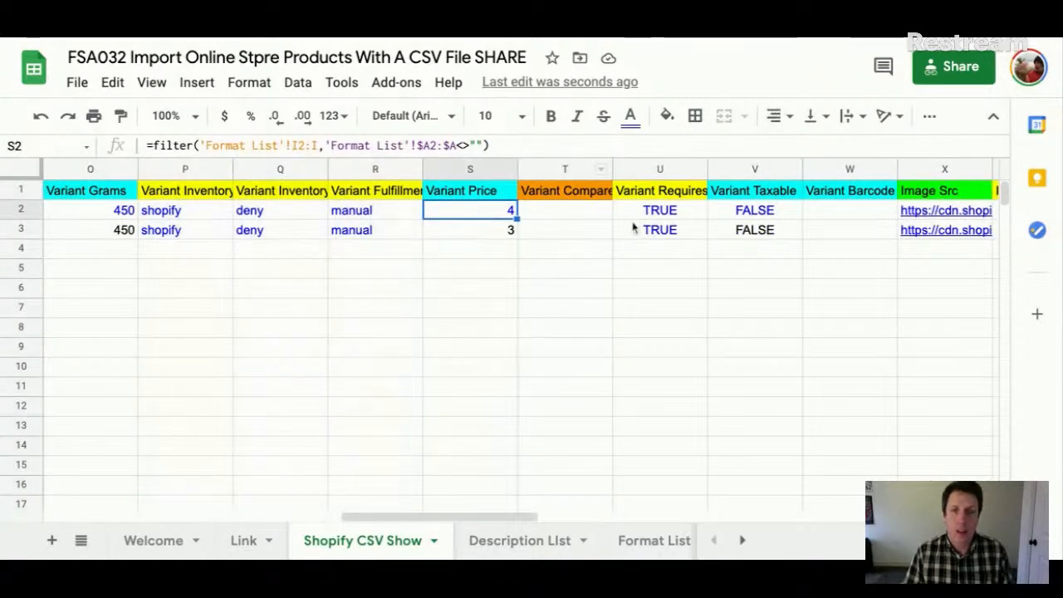
scroll(631, 228, right, 4)
click(575, 213)
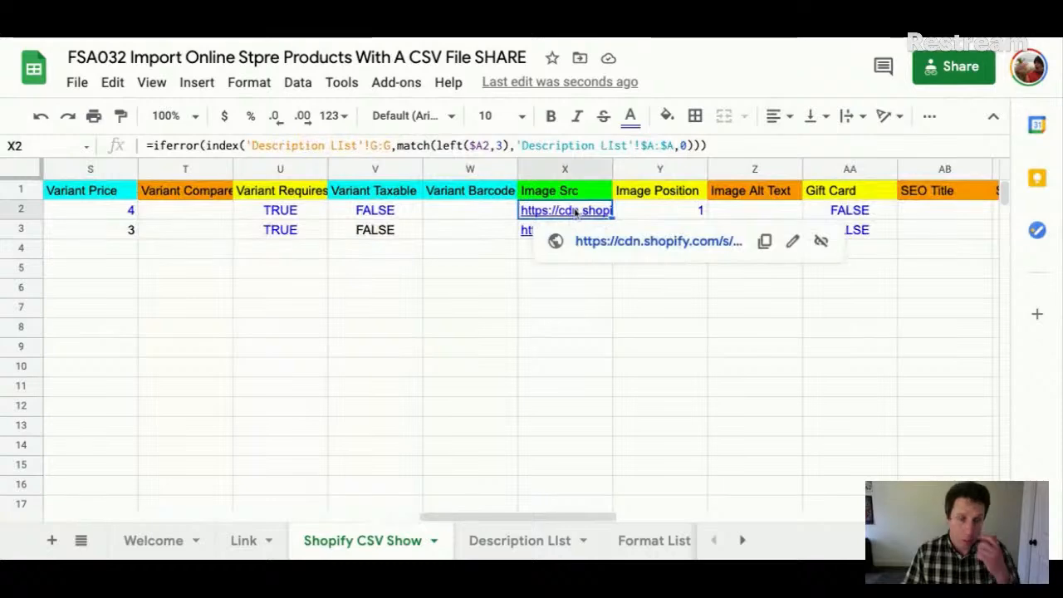
click(470, 212)
scroll(295, 202, left, 15)
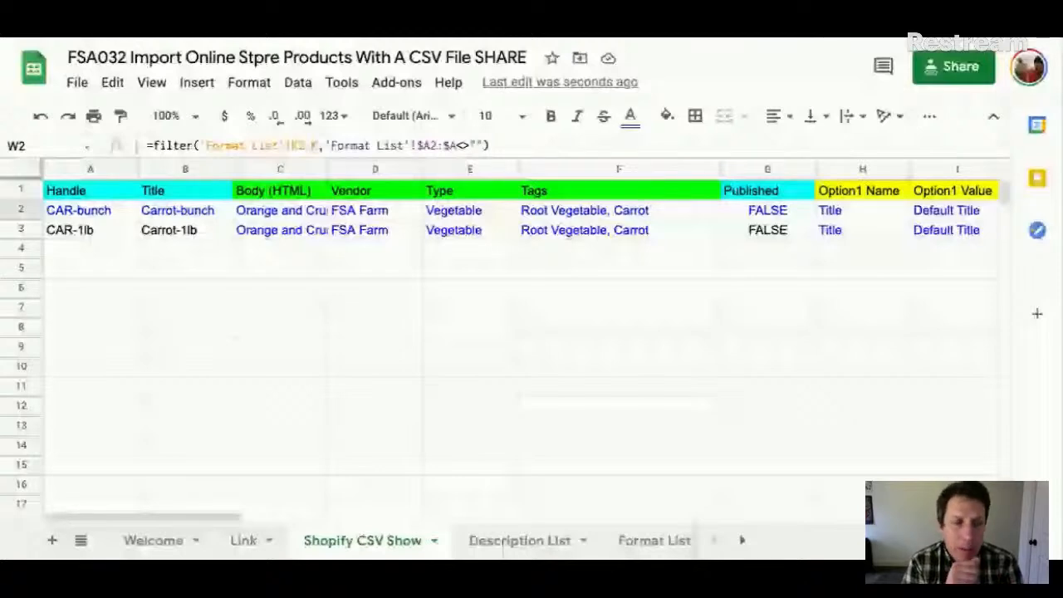
scroll(589, 240, right, 15)
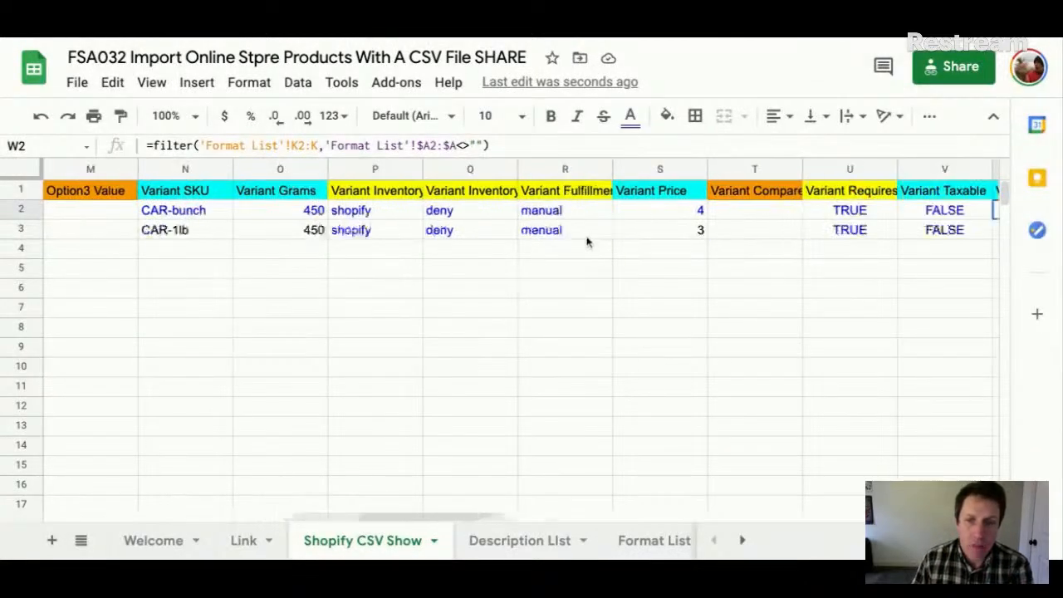
scroll(590, 241, left, 3)
scroll(588, 241, left, 10)
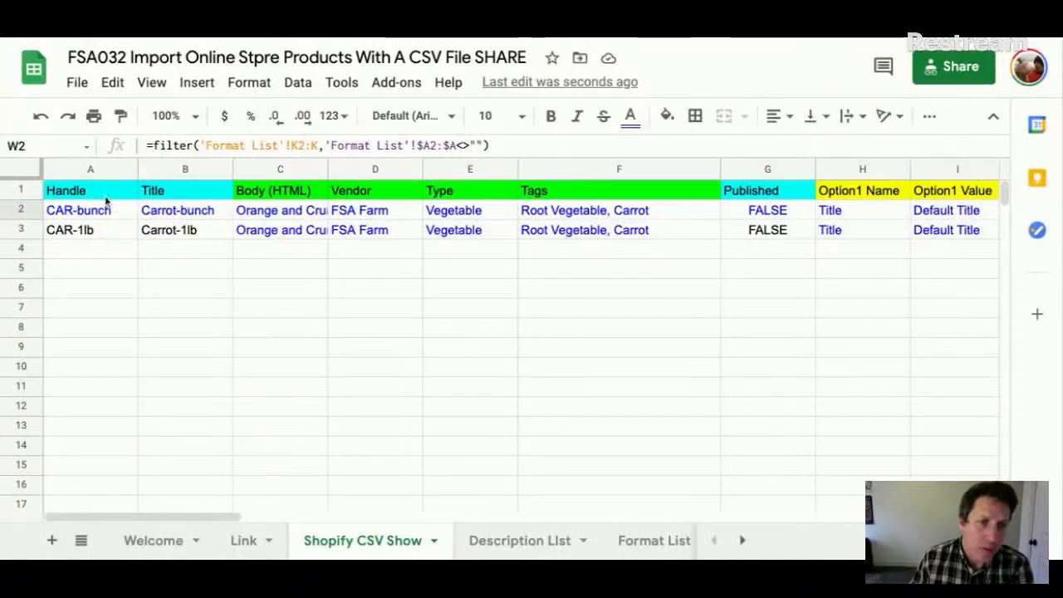
click(106, 195)
click(143, 200)
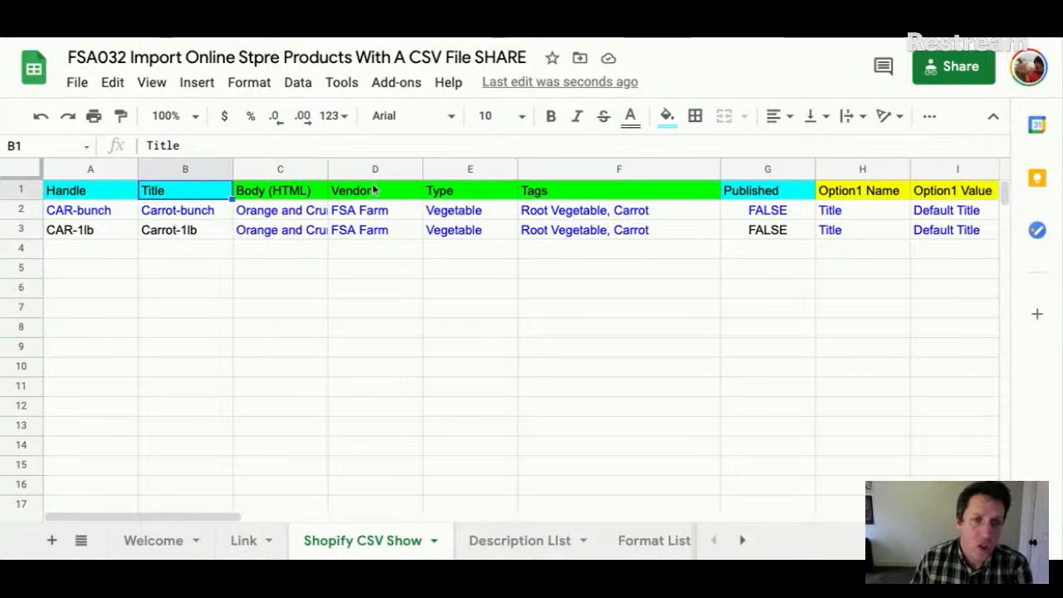
click(344, 198)
scroll(523, 226, right, 5)
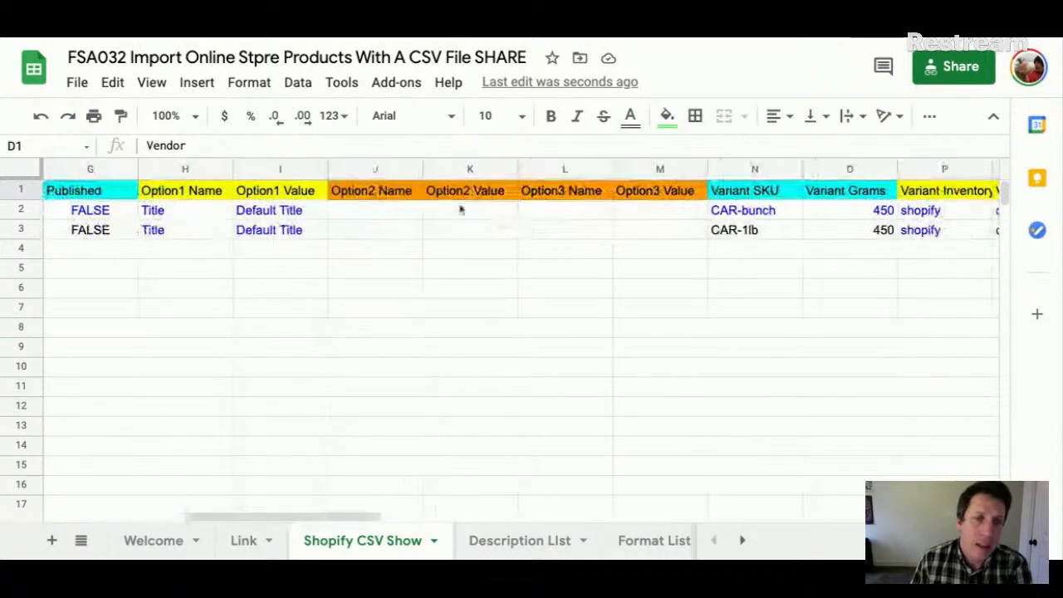
click(272, 197)
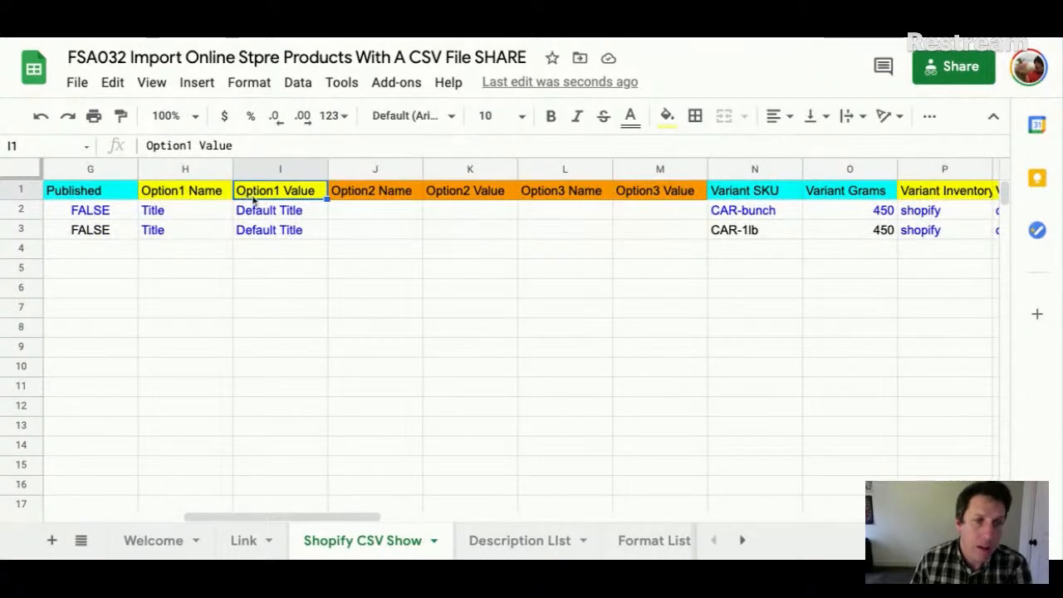
click(363, 196)
click(368, 211)
key(shift+Right)
key(shift+Right)
key(shift+Right)
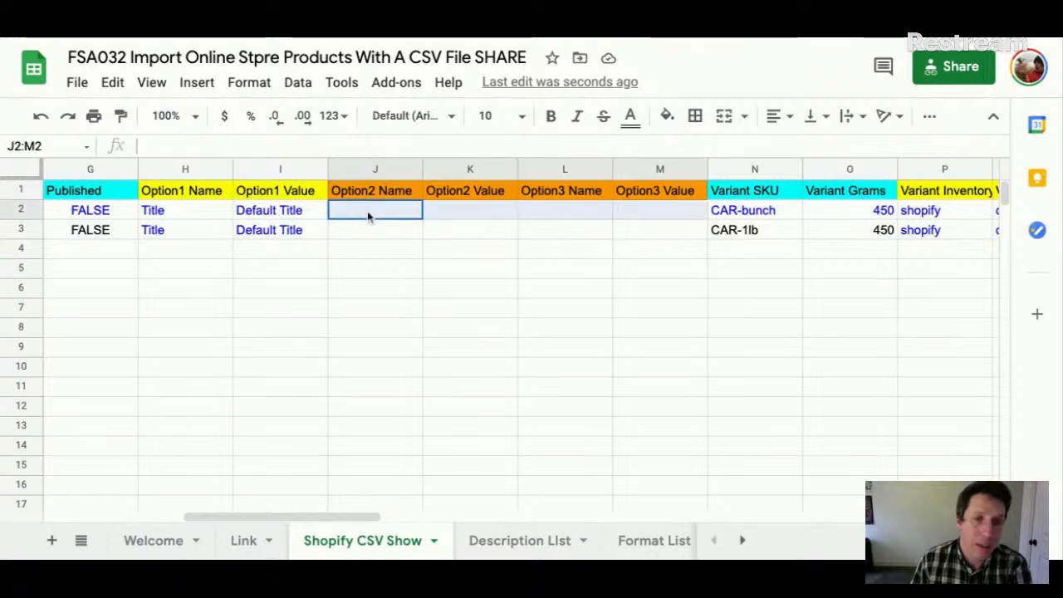
key(shift+Down)
scroll(613, 235, left, 5)
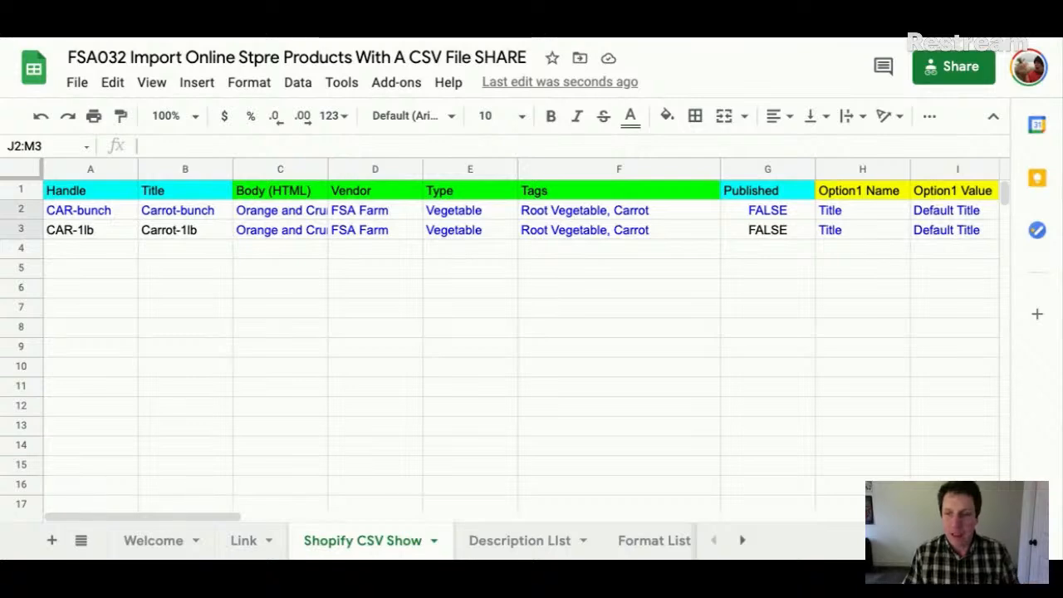
- On the Description List sheet, review the Carrot row's CAR parent SKU and product name
click(546, 551)
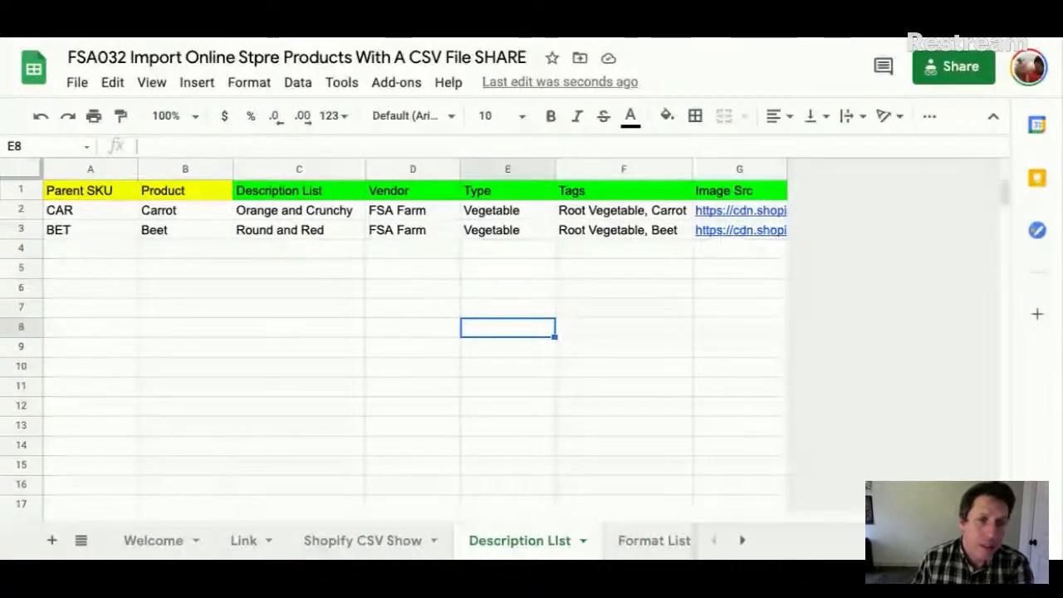
click(25, 215)
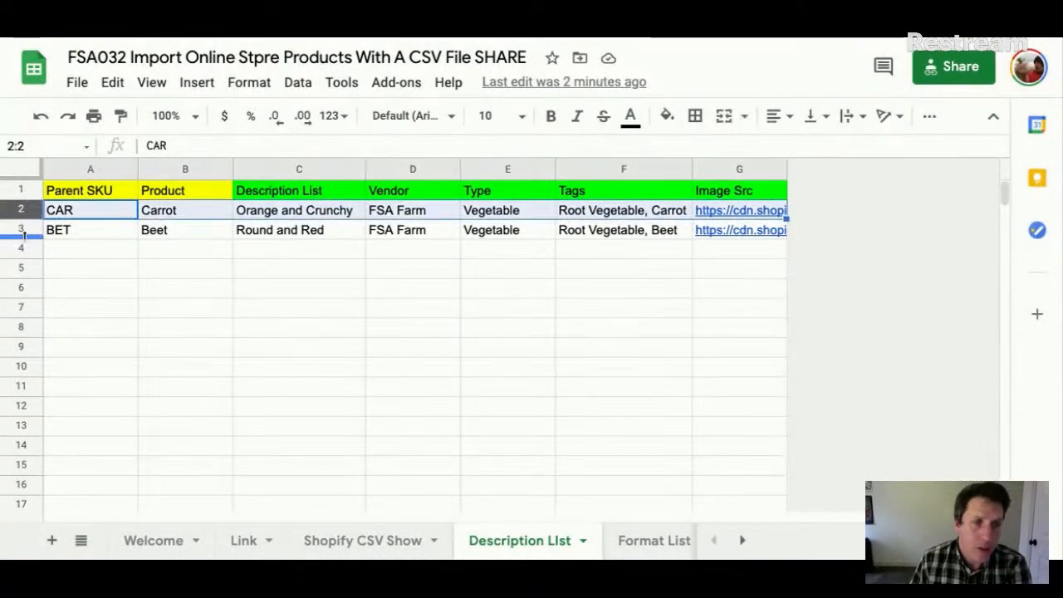
click(148, 250)
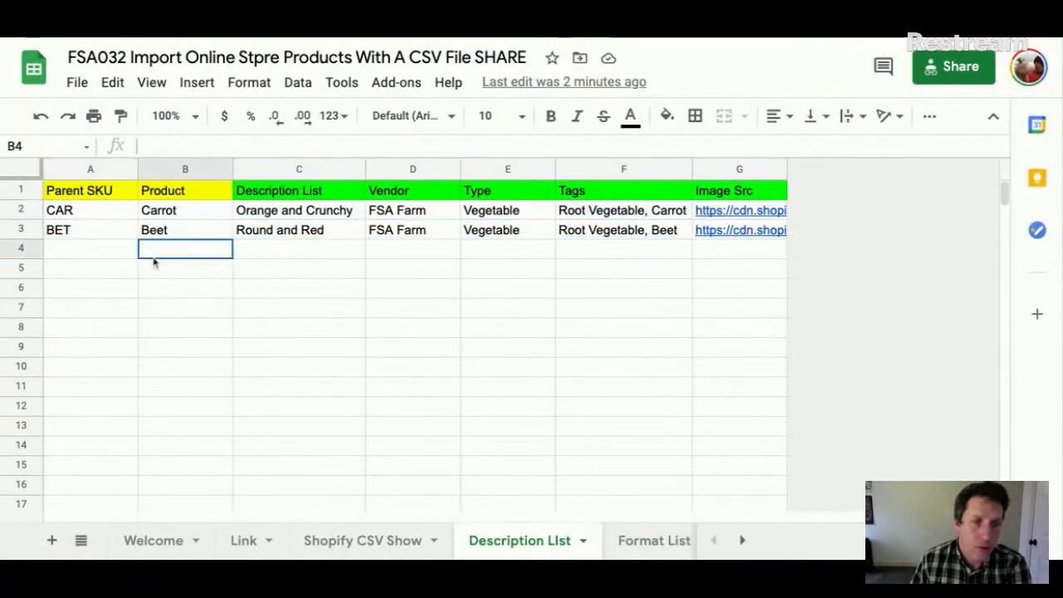
click(167, 170)
click(182, 220)
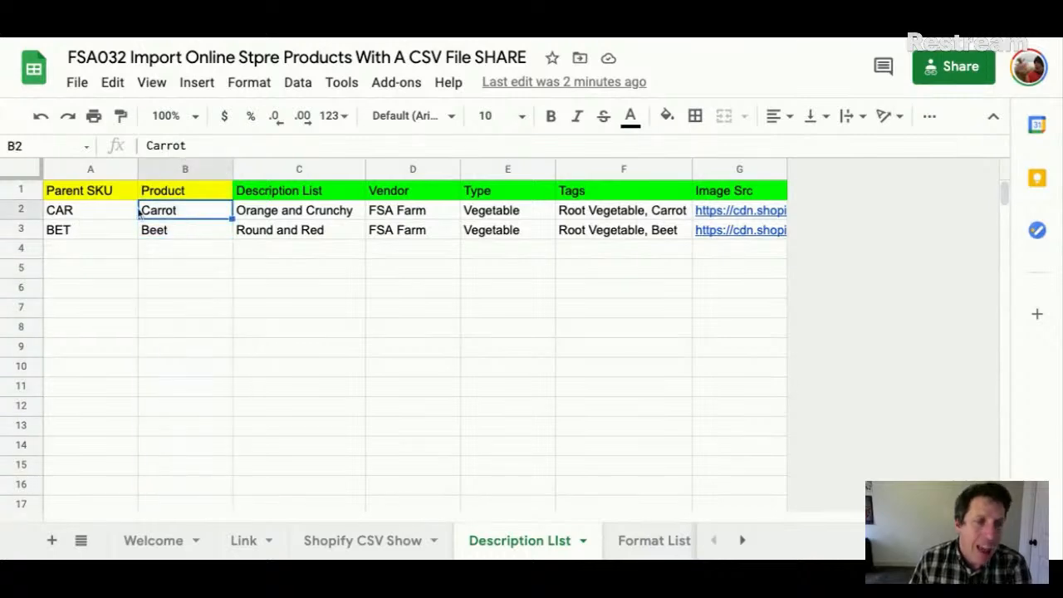
click(91, 205)
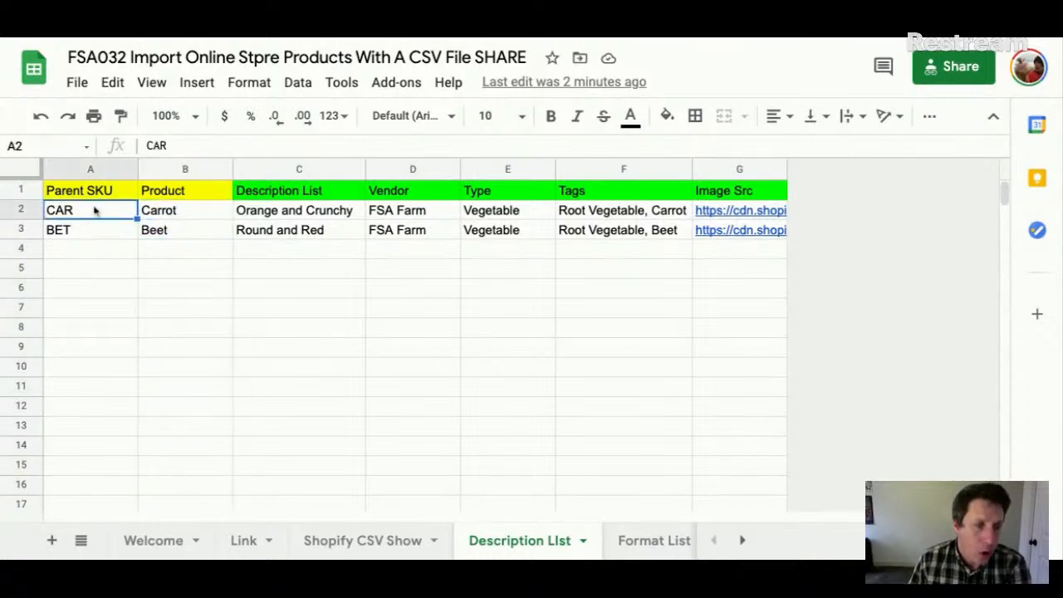
click(68, 193)
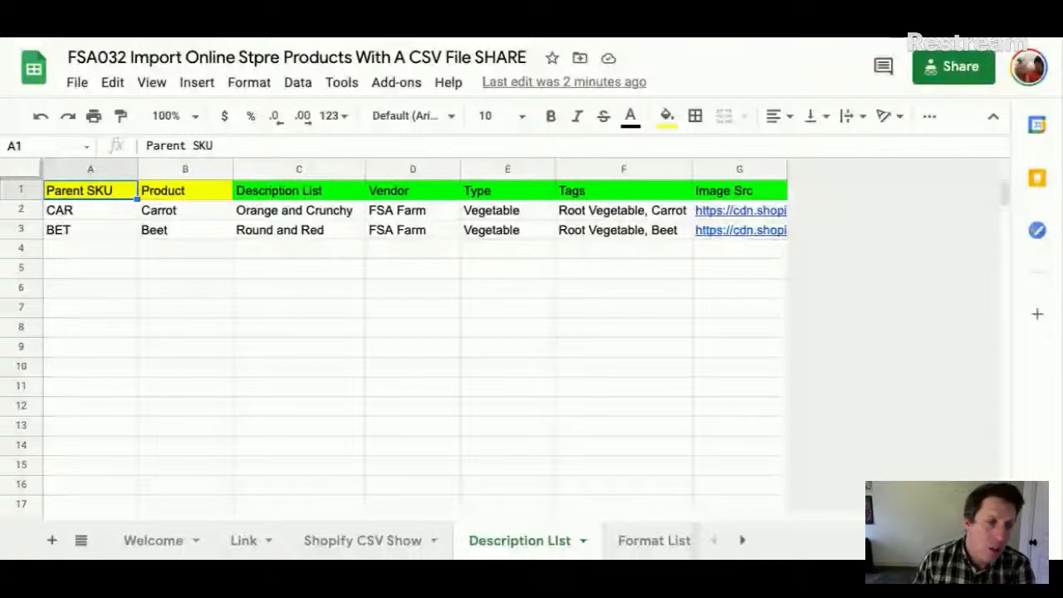
click(73, 213)
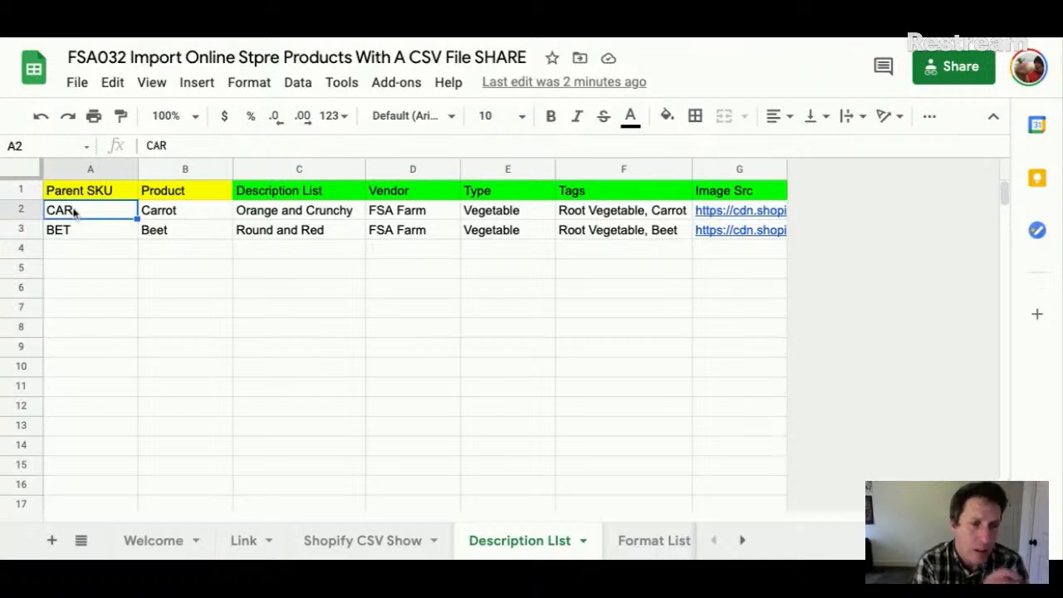
click(174, 219)
click(72, 215)
- Temporarily enter 201 in A2, then restore CAR as the parent SKU
text(201)
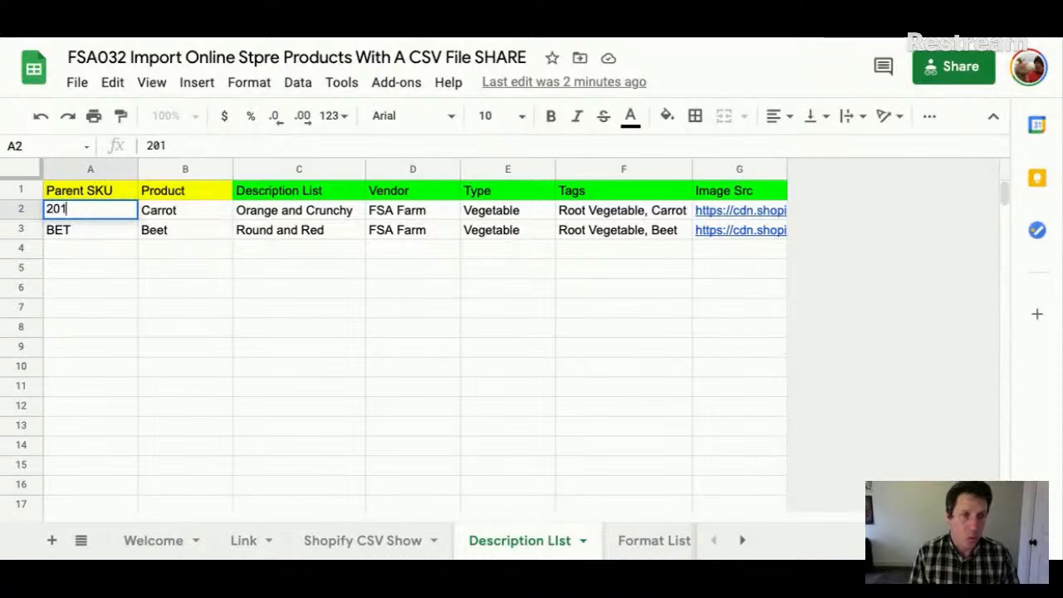
key(Return)
key(Up)
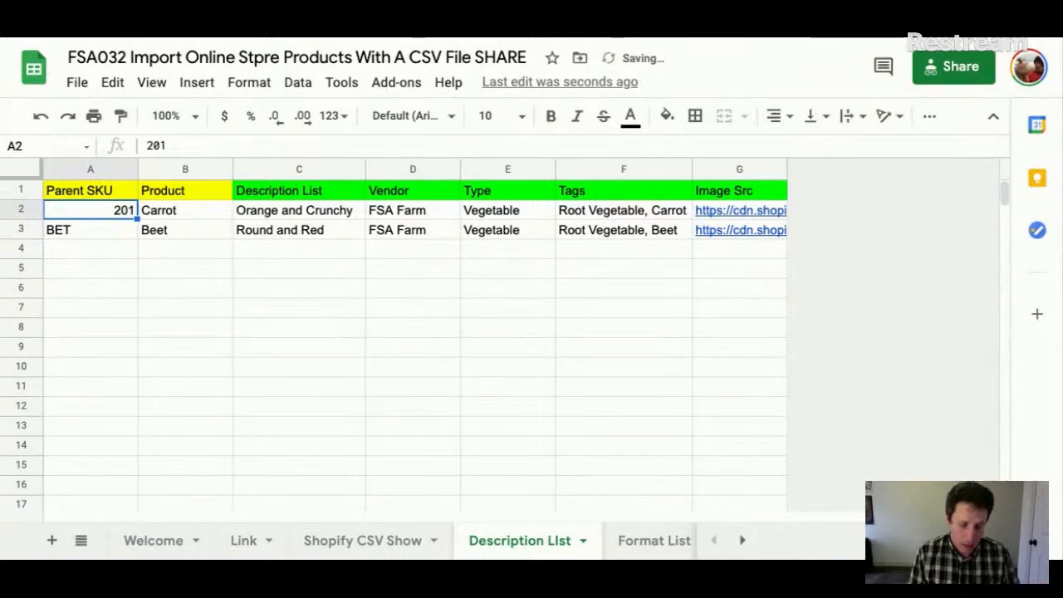
text(CAR)
key(Return)
key(Up)
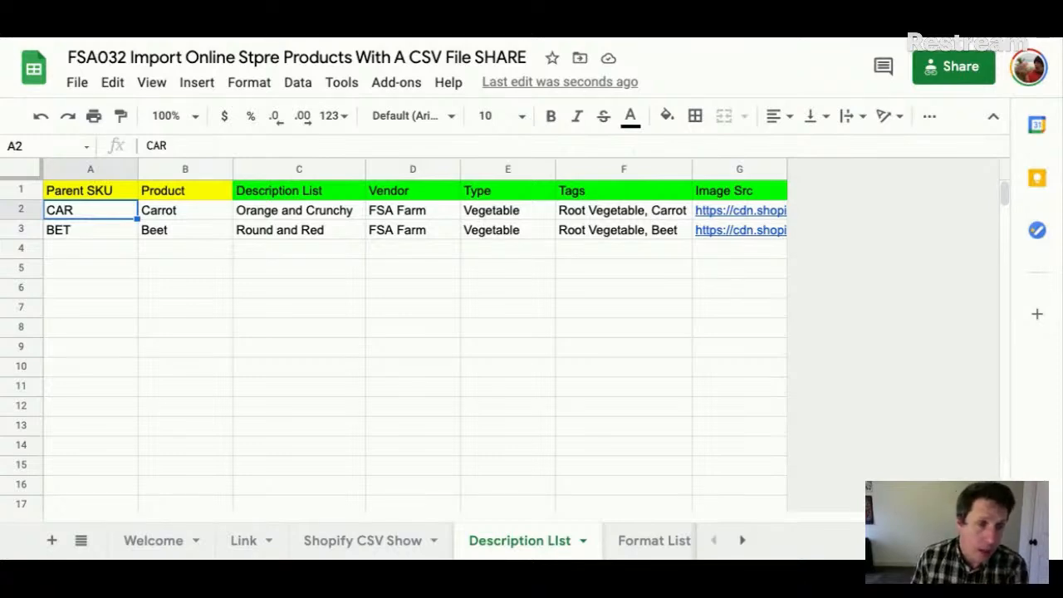
- Review the Carrot record's description, vendor, type, tags and image link, then select A2:G2
click(185, 211)
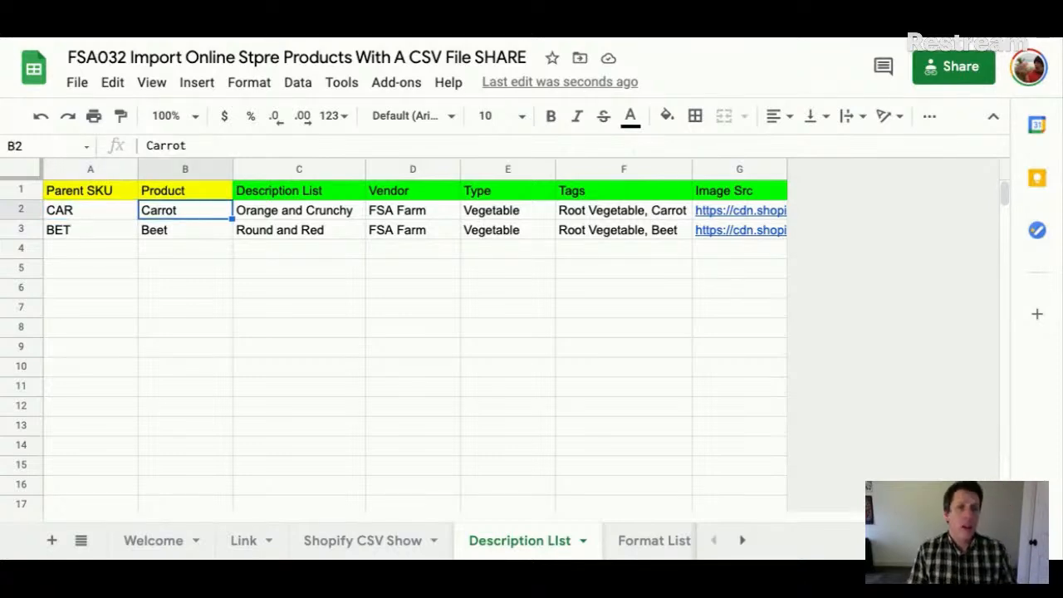
click(299, 211)
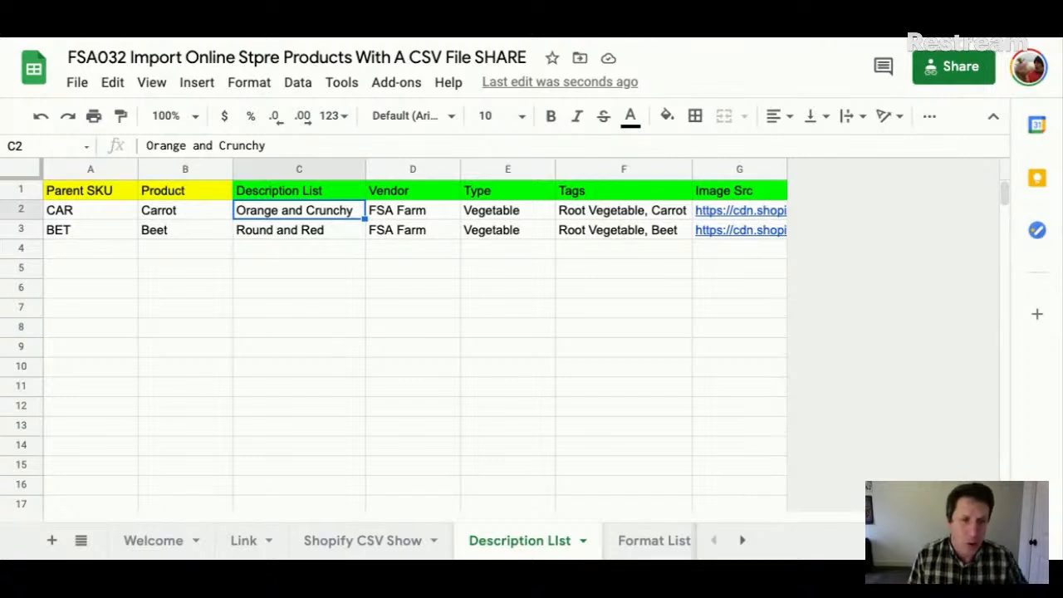
click(413, 211)
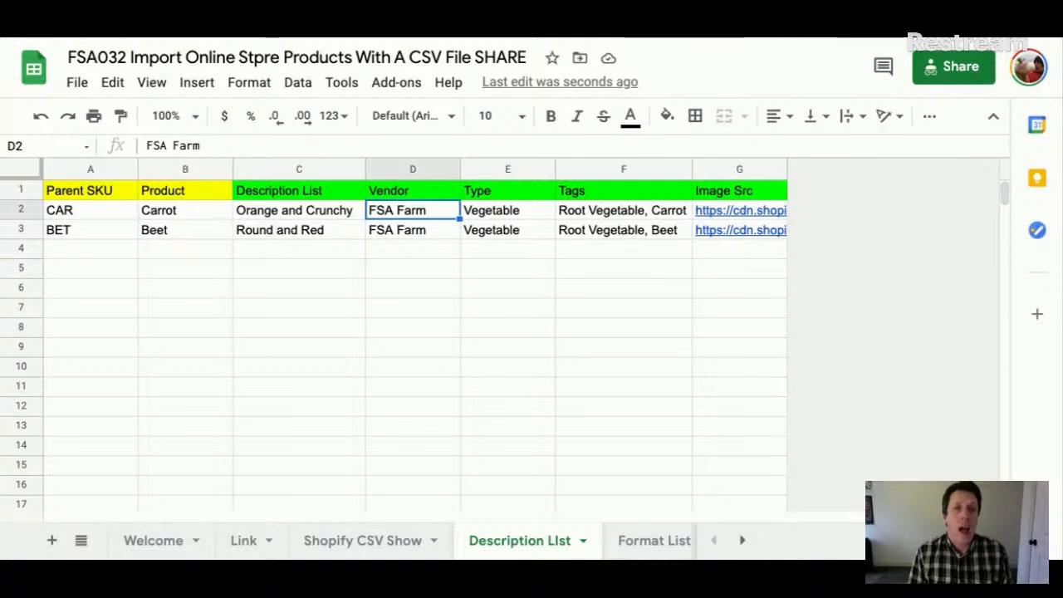
click(508, 211)
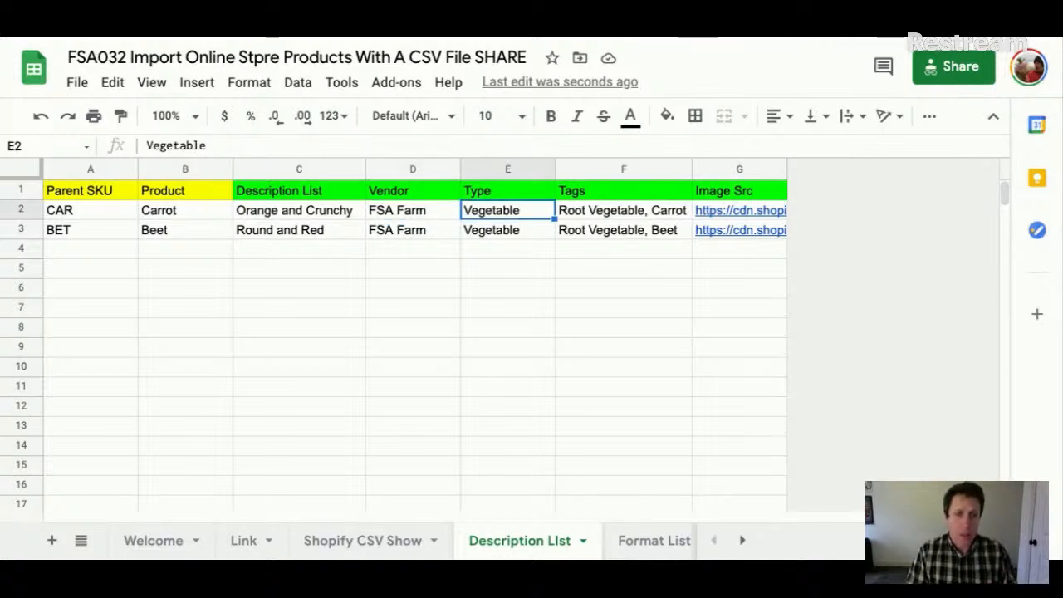
click(624, 211)
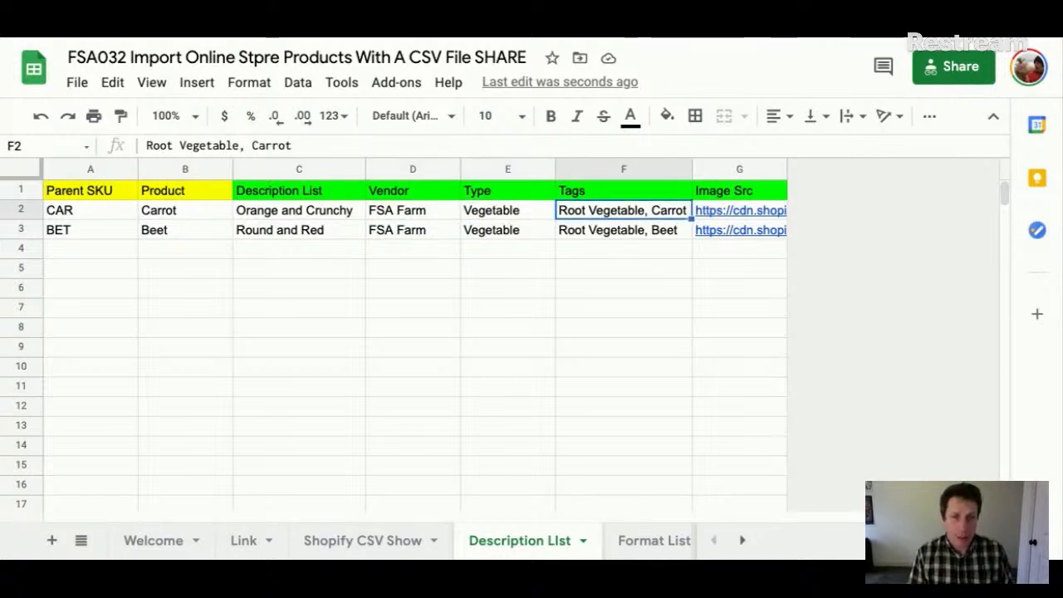
click(740, 211)
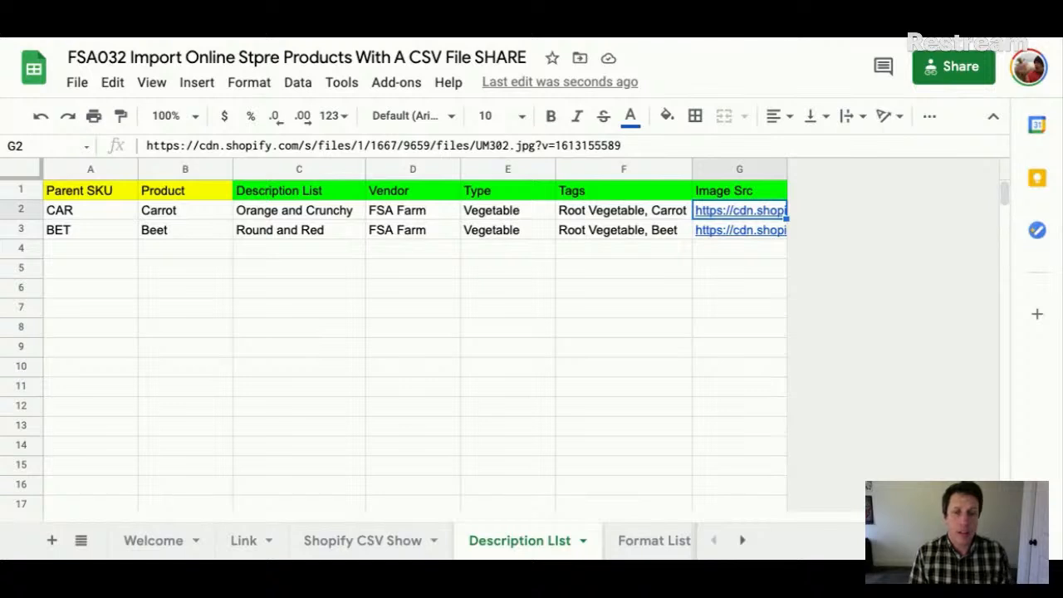
key(Left)
key(Left)
key(Left)
key(Left)
key(Left)
key(Left)
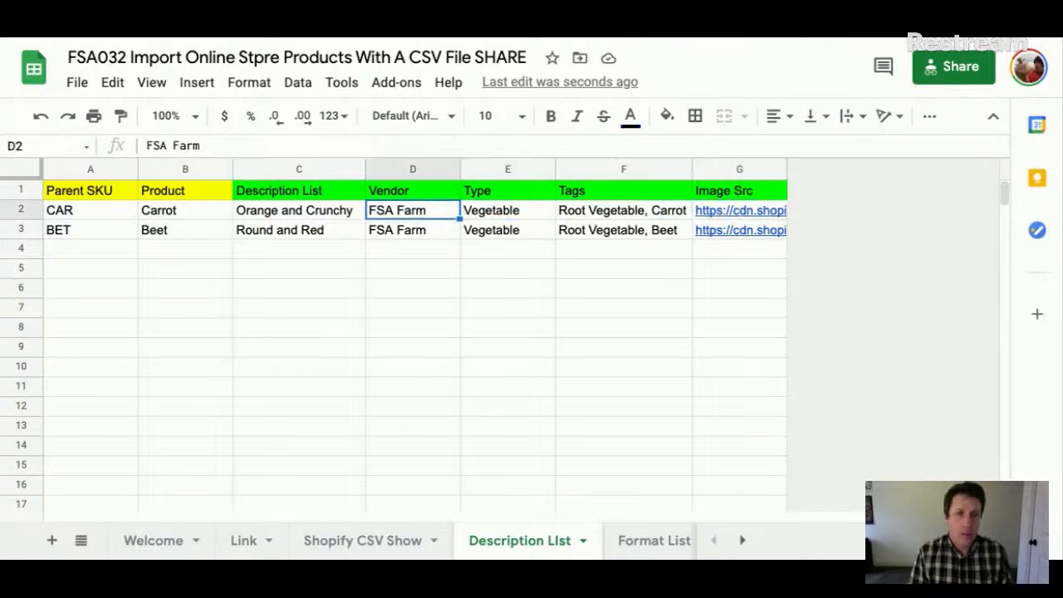
key(shift+Right)
key(shift+Right)
key(shift+Right)
key(shift+Right)
key(shift+Right)
key(shift+Right)
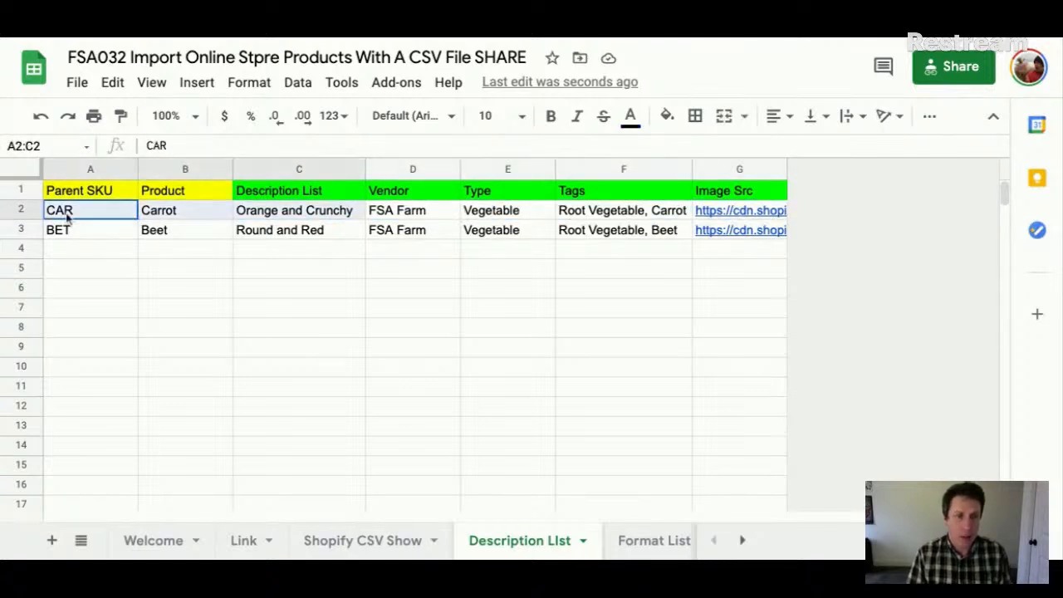
- Select the whole Beet record A3:G3
shift+click(598, 316)
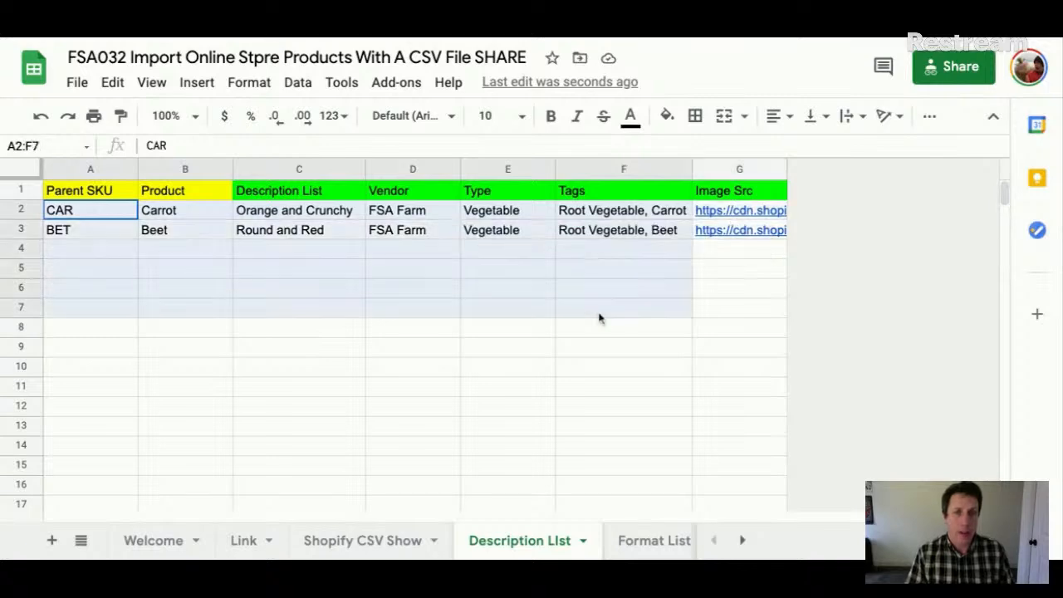
click(542, 288)
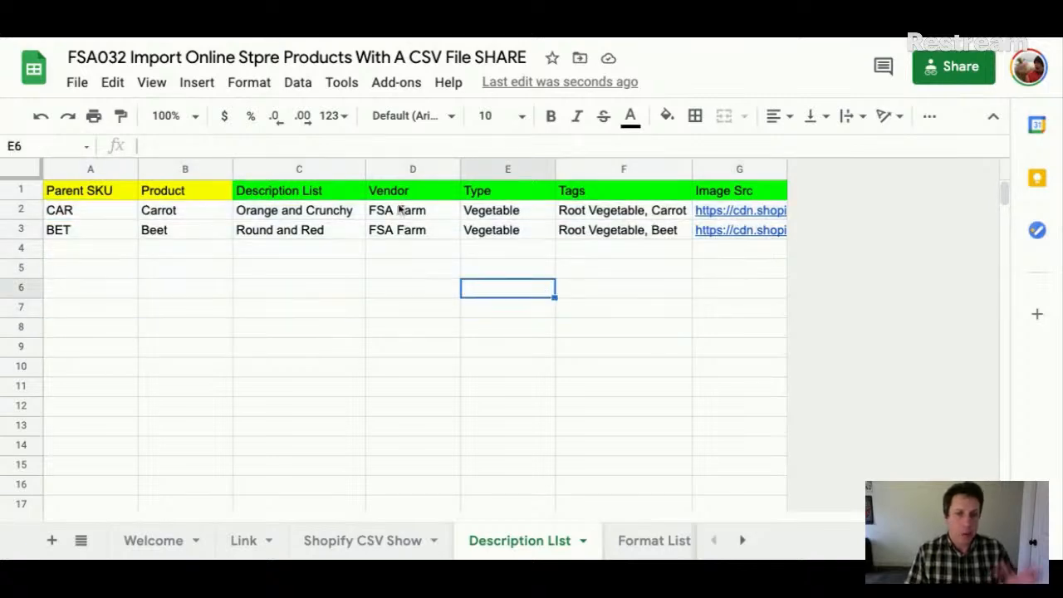
click(53, 234)
drag(53, 233, 725, 236)
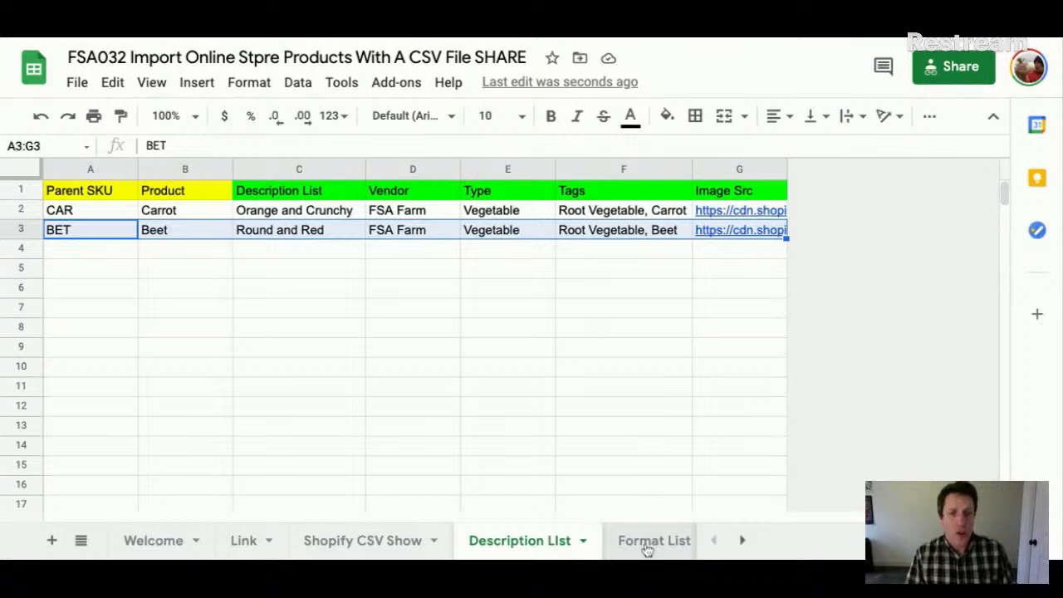
click(648, 544)
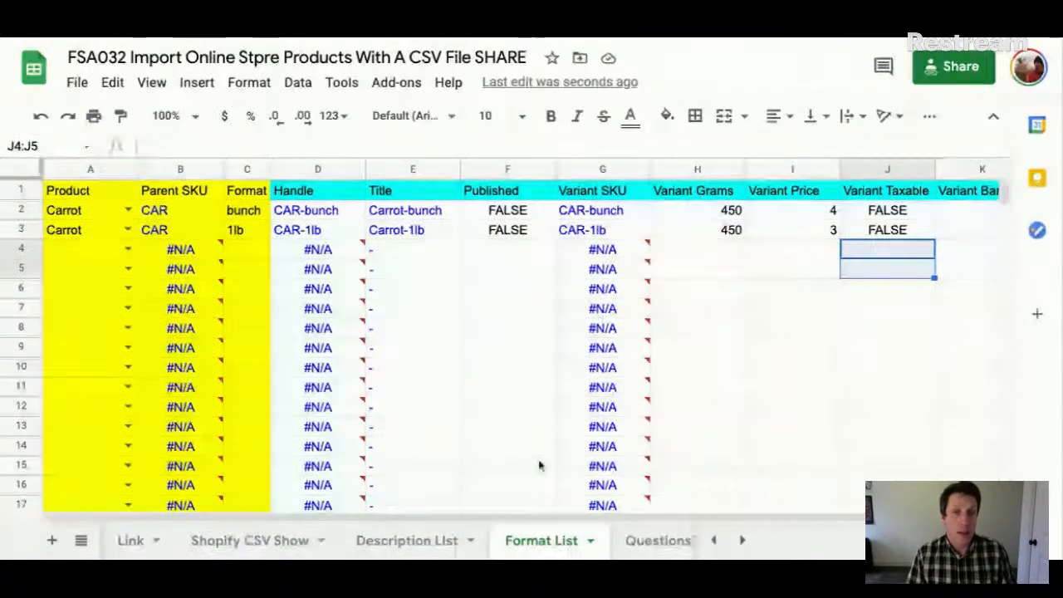
- Copy row 4's blank formulas over rows 2 and 3 of the Format List
scroll(726, 437, right, 1)
scroll(726, 437, left, 1)
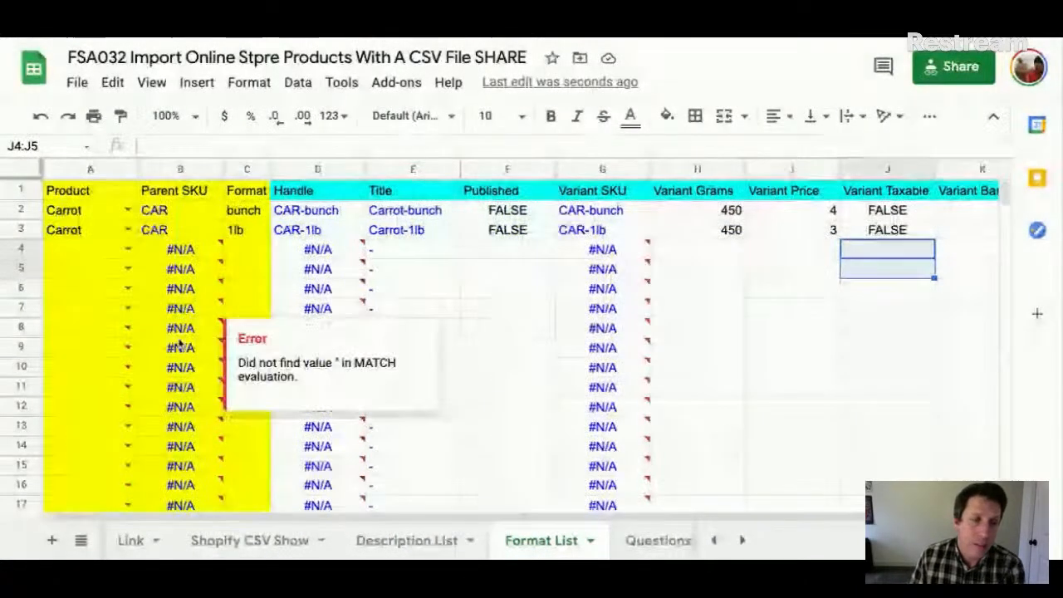
click(491, 308)
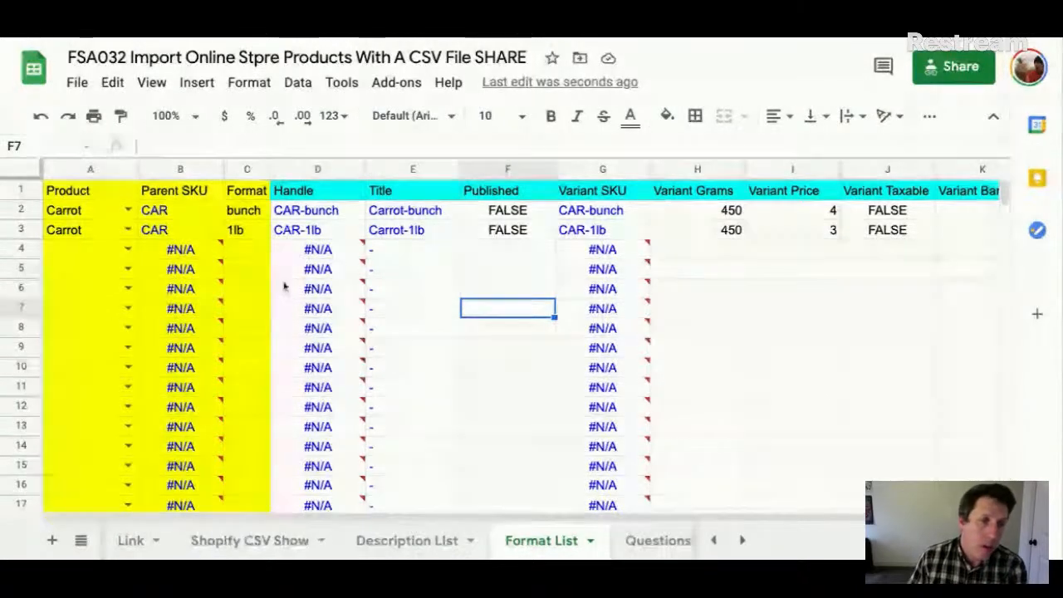
click(58, 233)
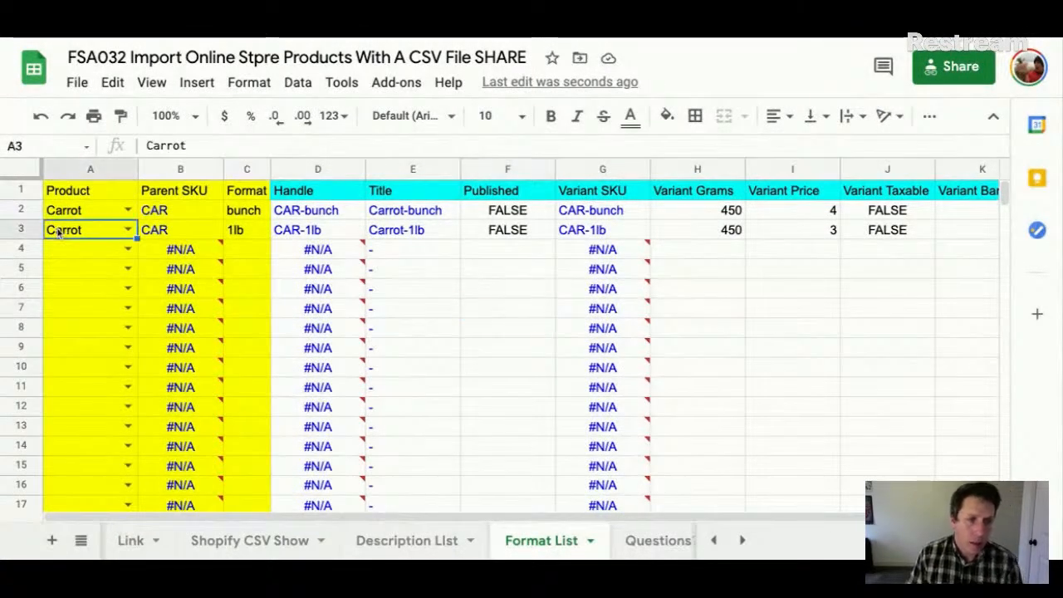
click(28, 250)
key(ctrl+c)
drag(23, 211, 23, 230)
key(ctrl+v)
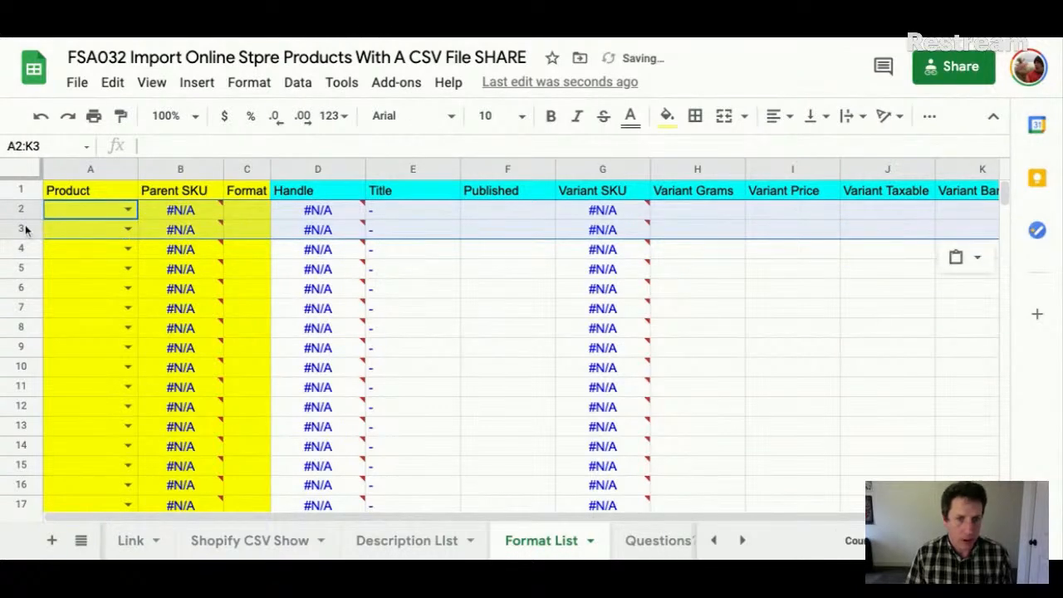
- Check the product dropdowns in column A and undo to restore the Carrot rows 2–3
click(126, 249)
click(482, 308)
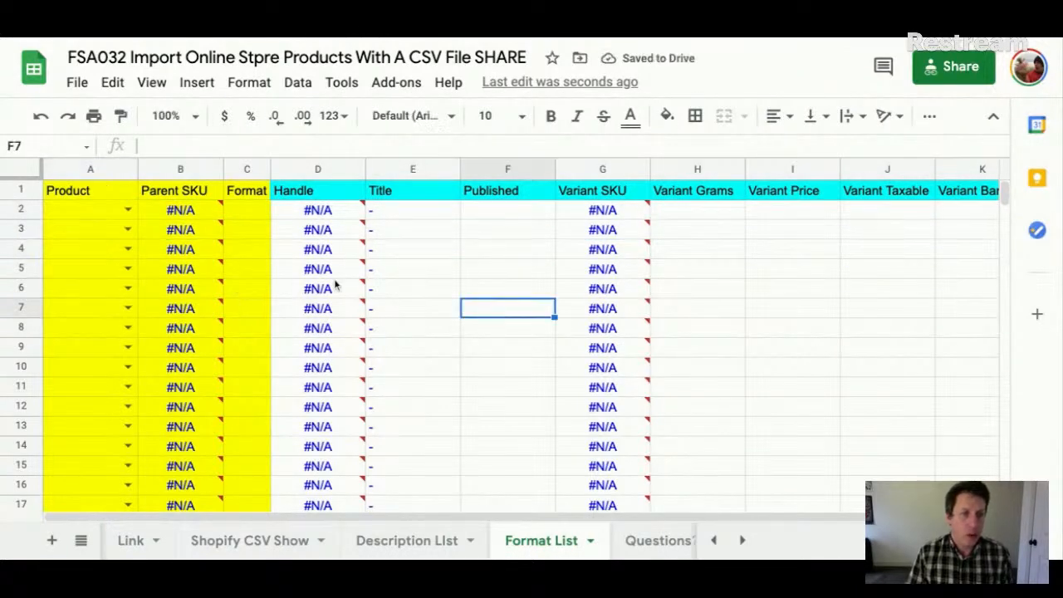
click(127, 209)
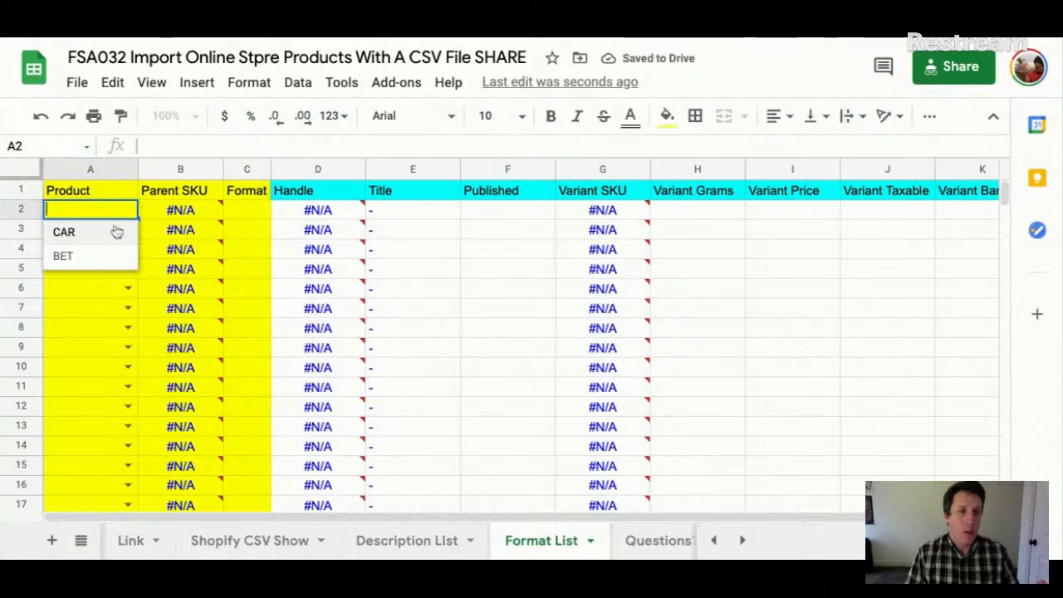
click(107, 291)
key(Return)
click(247, 251)
key(ctrl+z)
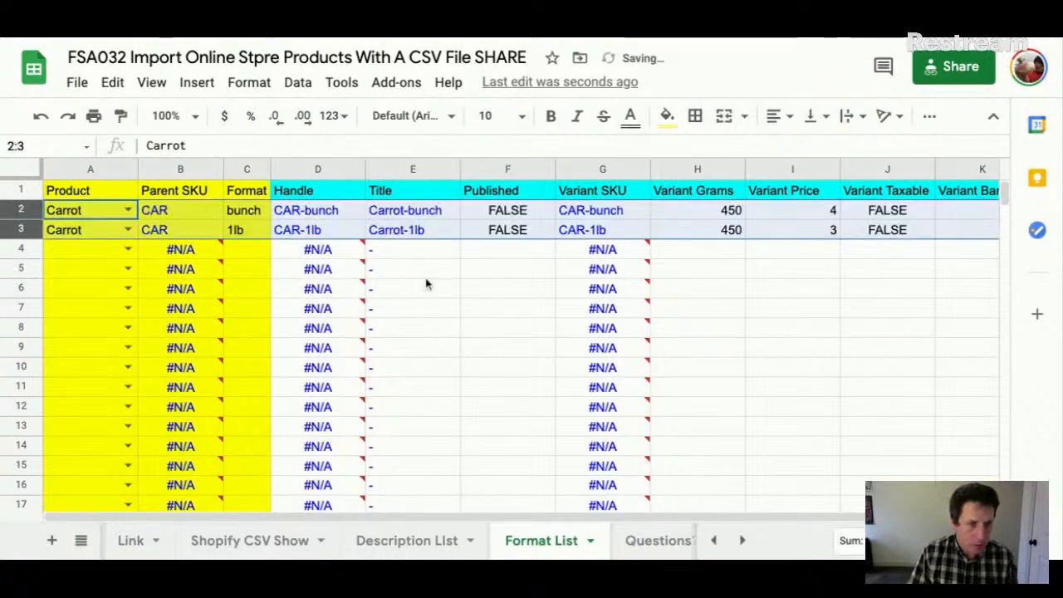
- Fill Carrot down column A to row 1000, then clear it from A4 downward
click(127, 249)
click(109, 220)
key(ctrl+shift+Down)
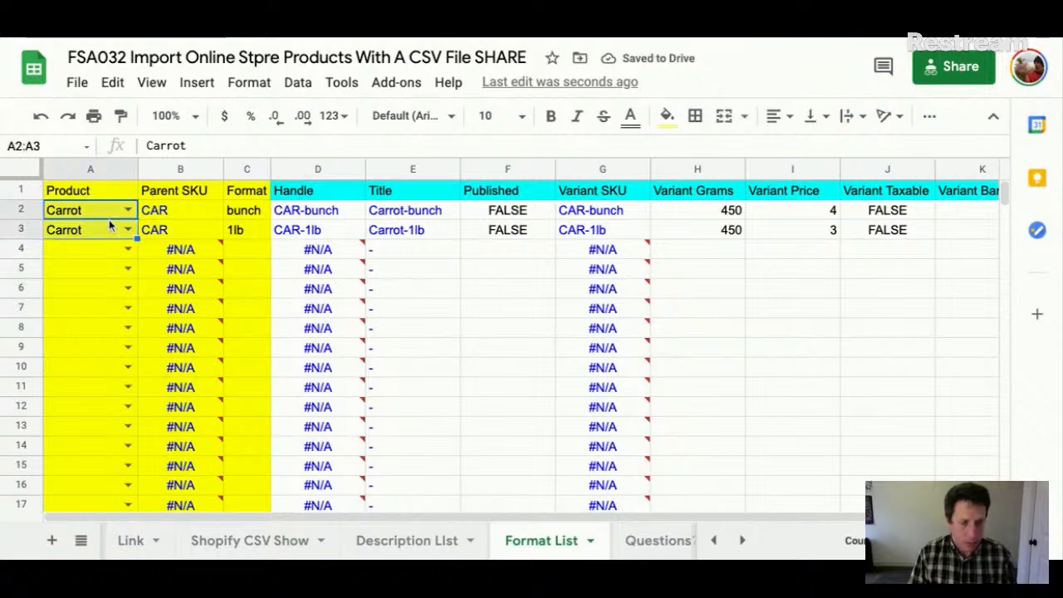
key(Down)
key(ctrl+shift+Down)
key(Up)
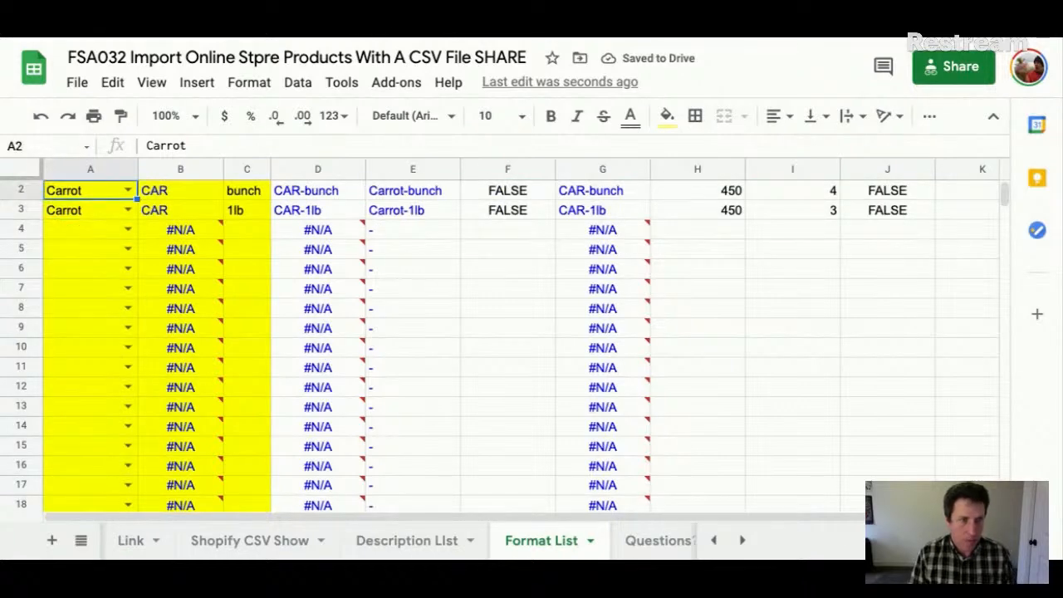
key(shift+Down)
key(ctrl+shift+Down)
key(ctrl+d)
key(ctrl+Up)
key(Down)
key(Down)
key(Down)
key(ctrl+shift+Down)
key(Delete)
key(Up)
key(Down)
key(Up)
key(Up)
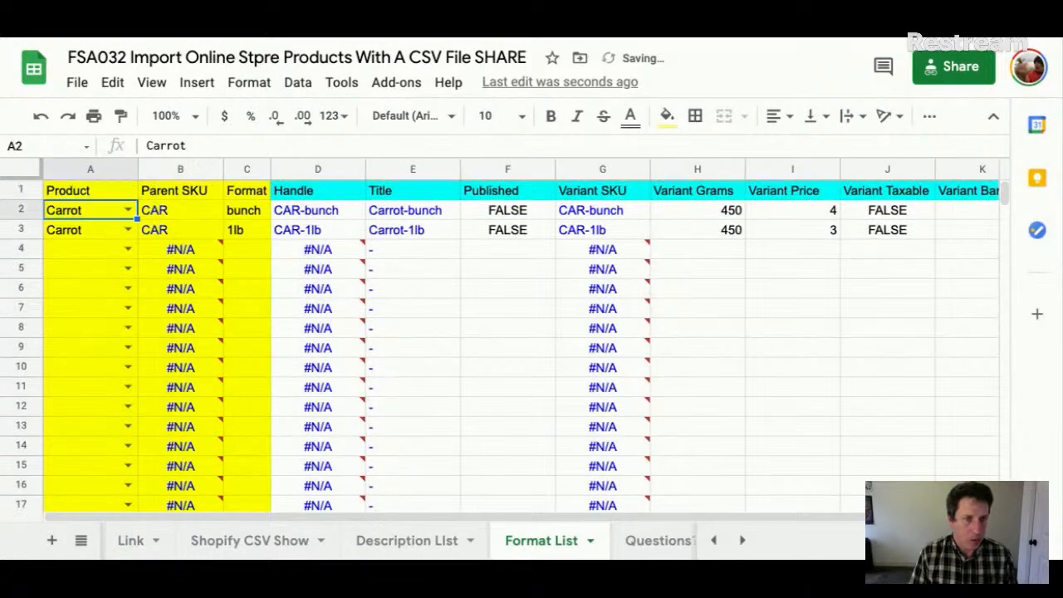
- Change A2's product to Beet from the dropdown
click(136, 209)
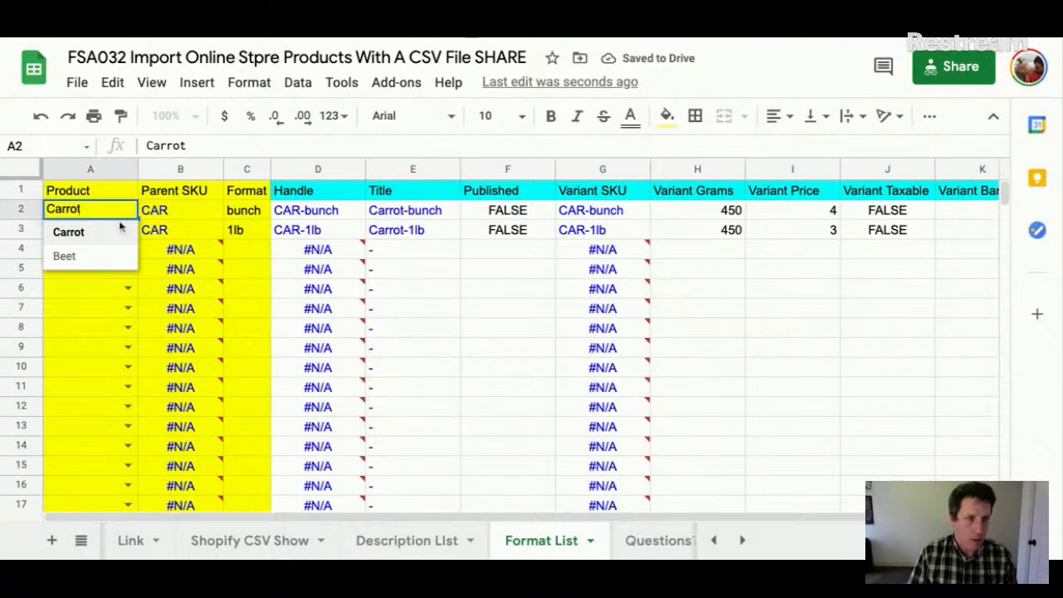
click(98, 257)
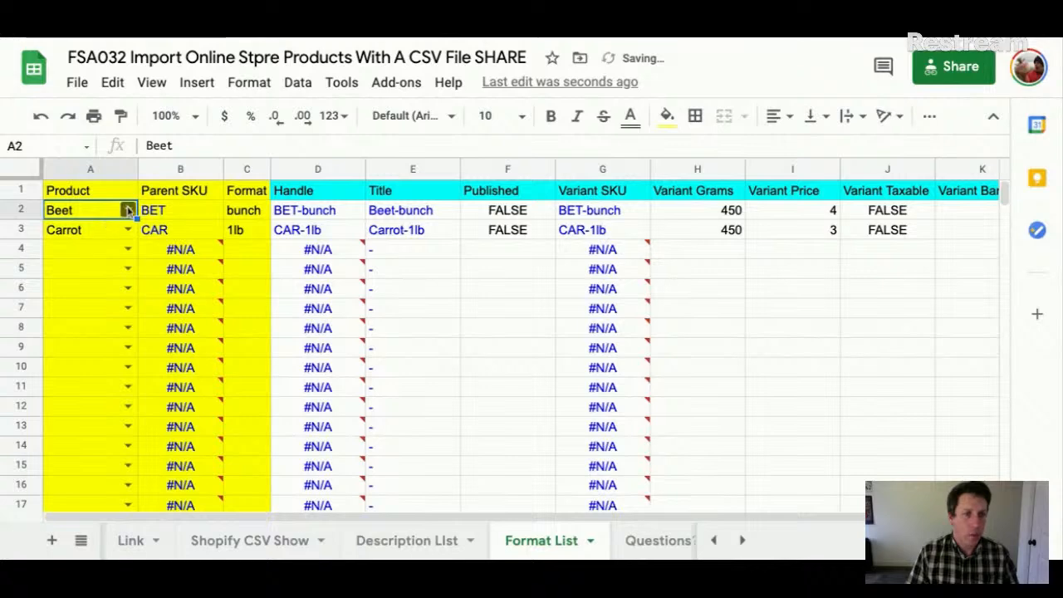
click(129, 210)
click(52, 268)
- Select rows 2–3 and delete their products, leaving only #N/A placeholders
click(26, 249)
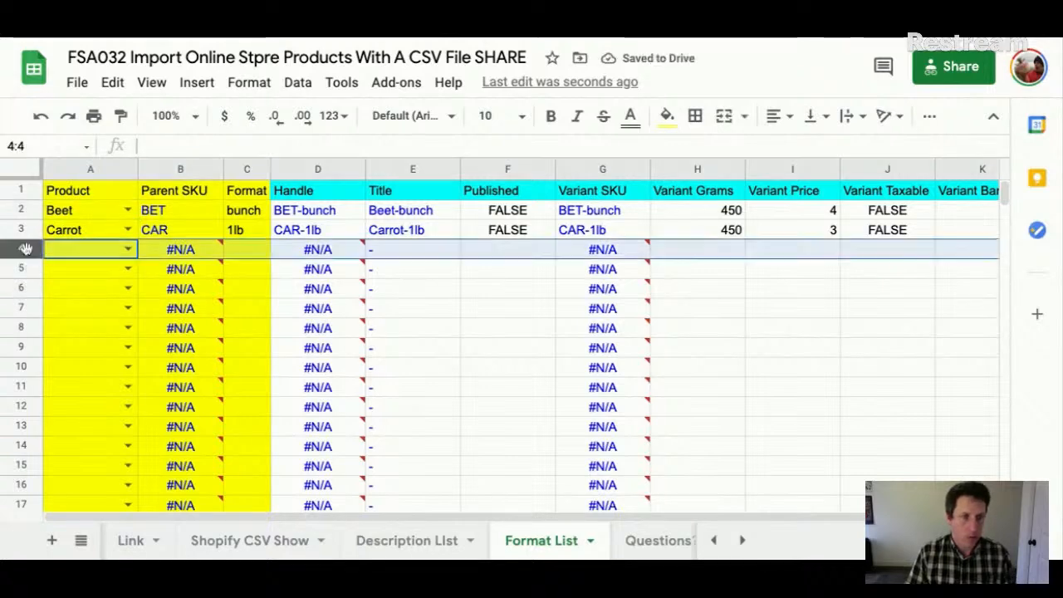
drag(20, 210, 20, 229)
key(Delete)
click(111, 256)
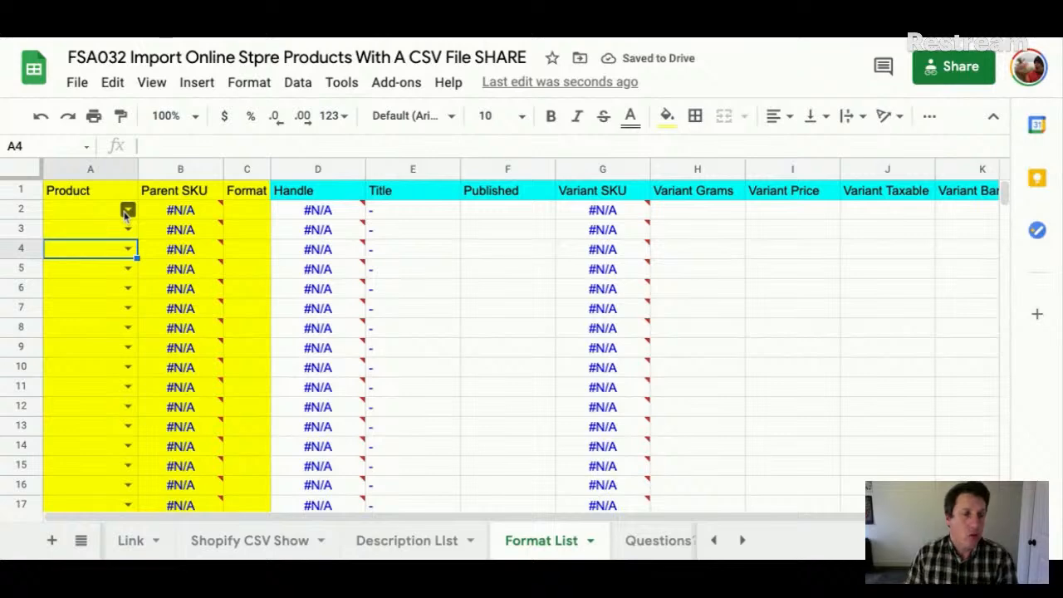
- Choose Carrot as A2's product from the validation dropdown
click(90, 170)
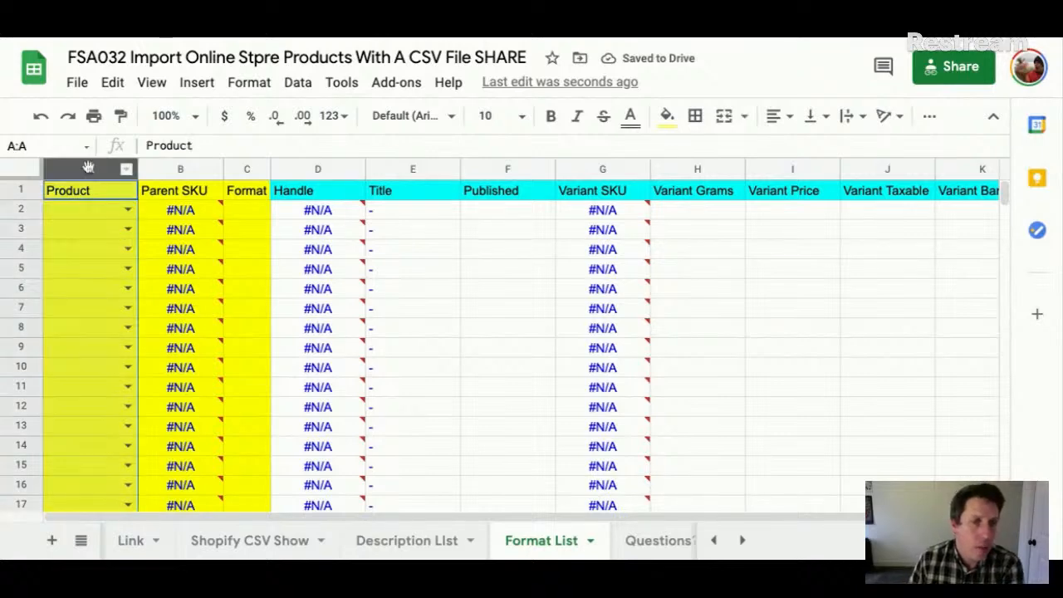
right_click(89, 168)
scroll(211, 388, down, 5)
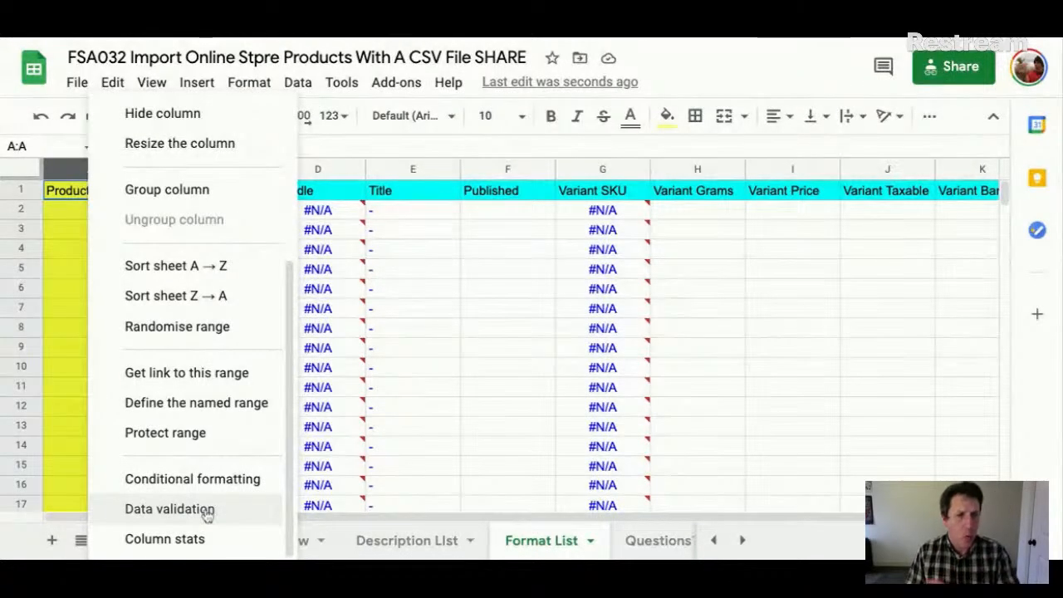
click(514, 453)
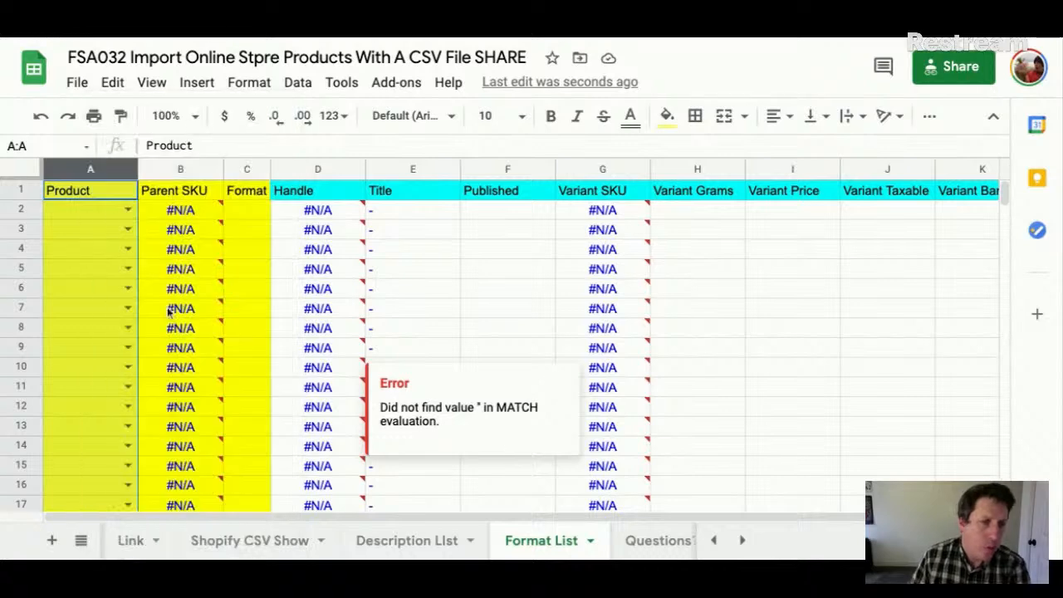
click(127, 209)
click(96, 235)
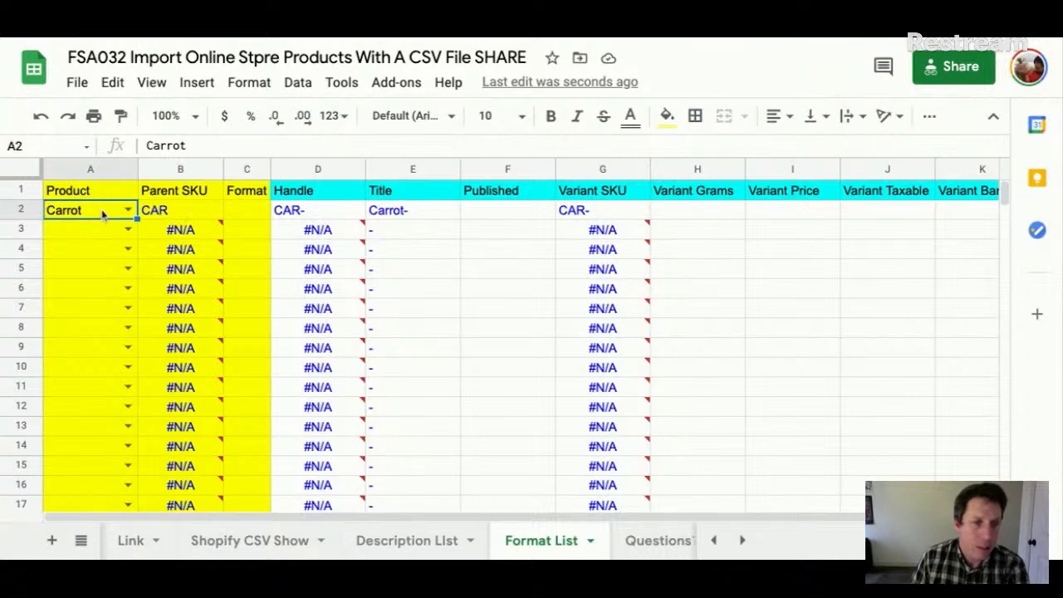
- Inspect B2's INDEX/MATCH Parent SKU formula and delete it
click(191, 211)
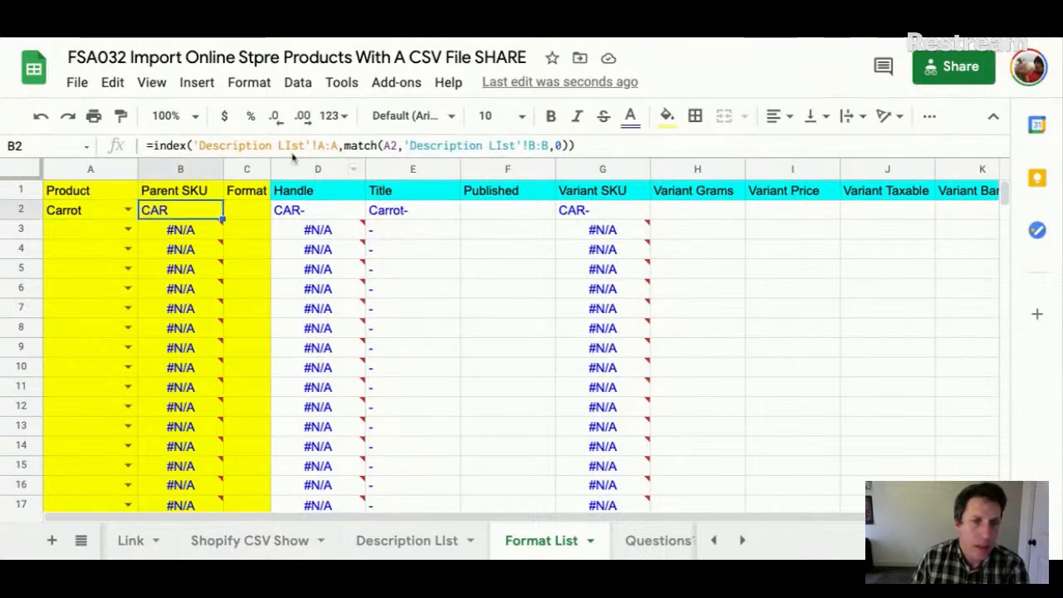
drag(296, 158, 305, 200)
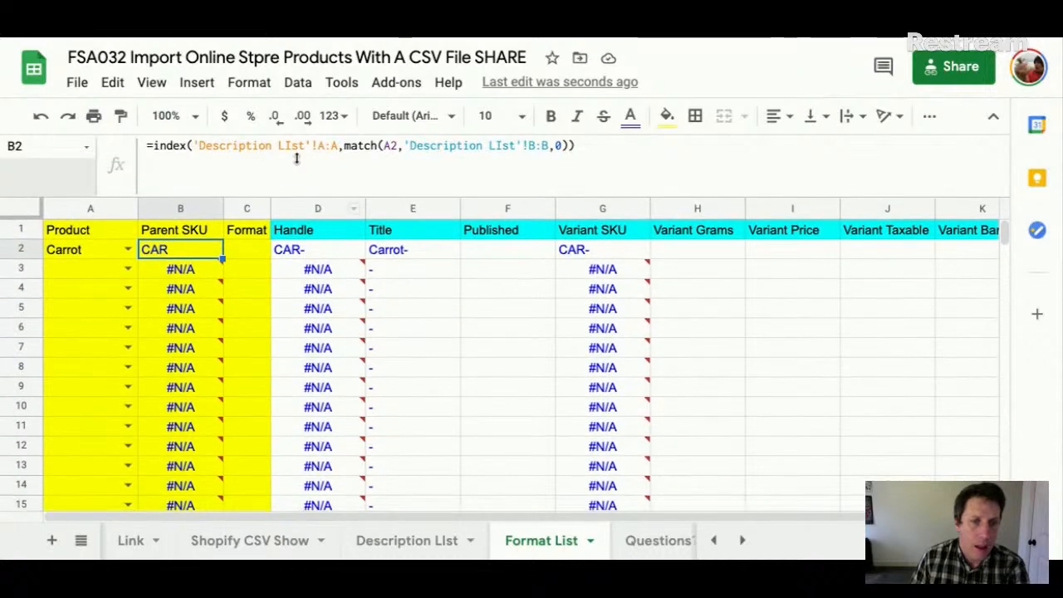
click(199, 268)
click(194, 237)
click(192, 251)
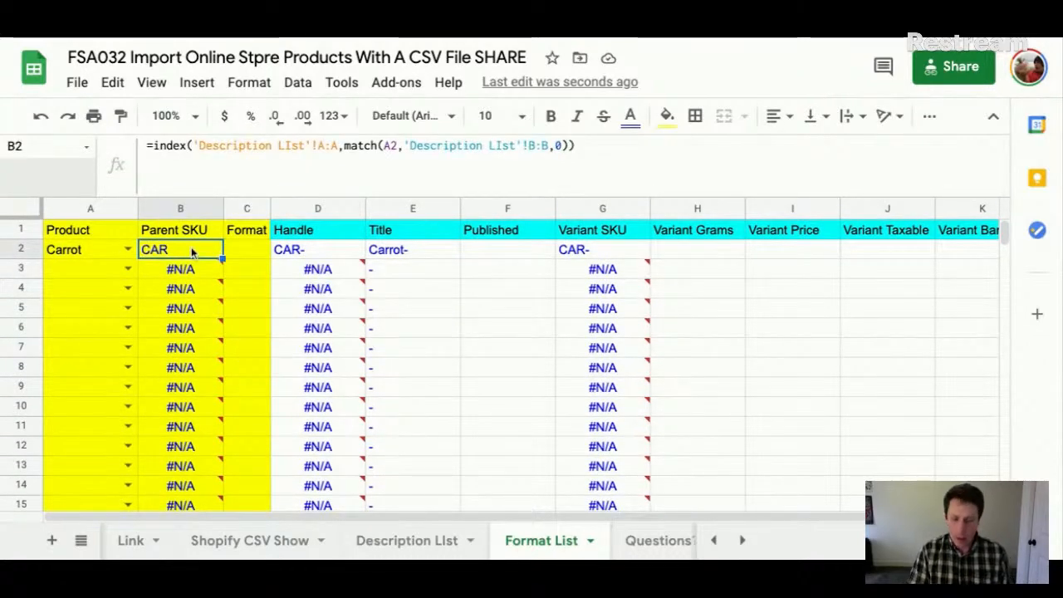
key(Delete)
key(Down)
key(Up)
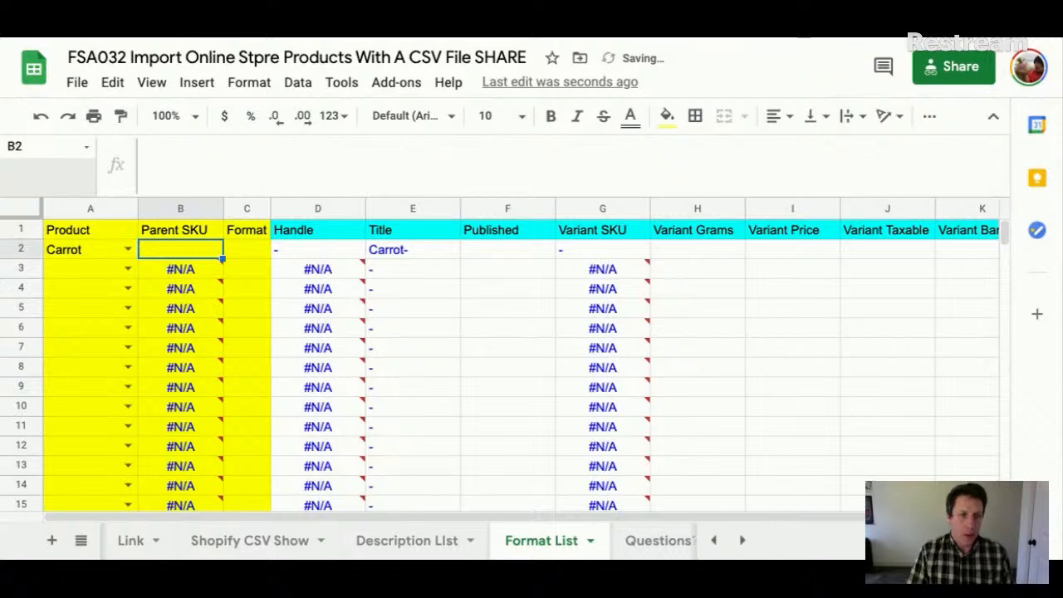
click(189, 117)
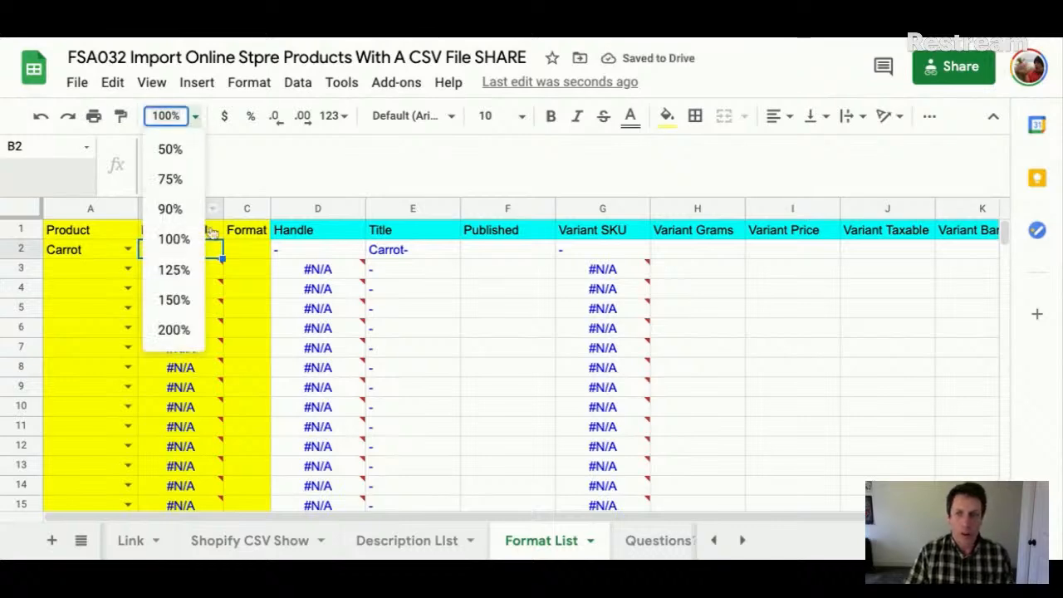
click(176, 300)
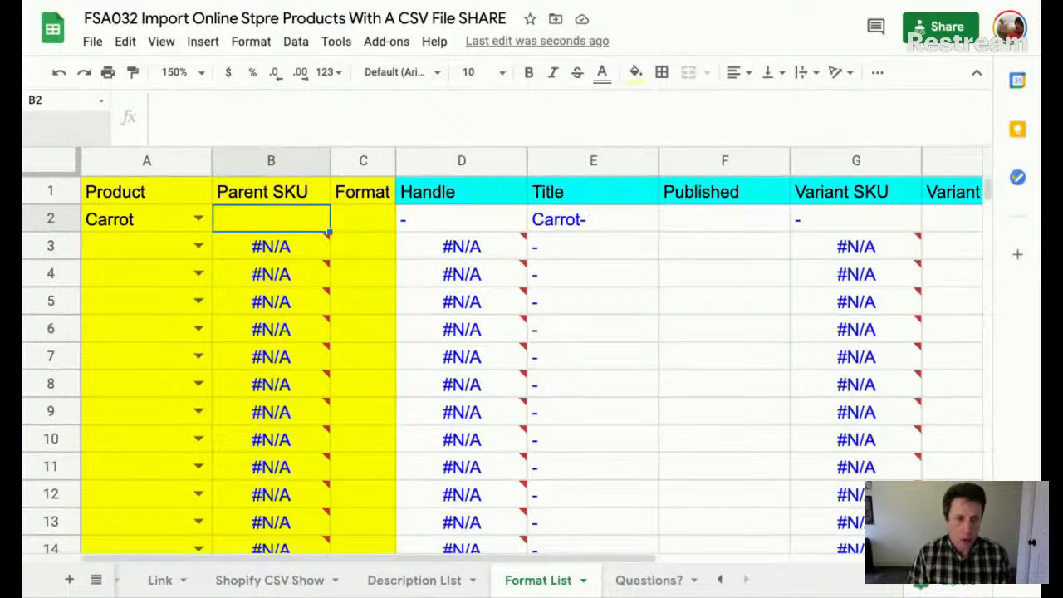
text(=index()
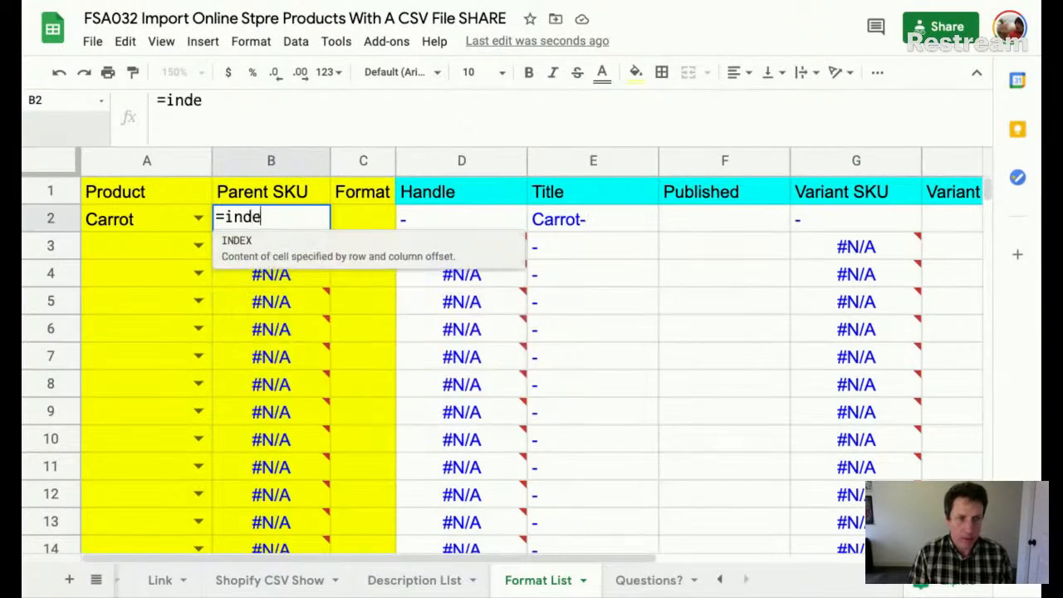
click(404, 582)
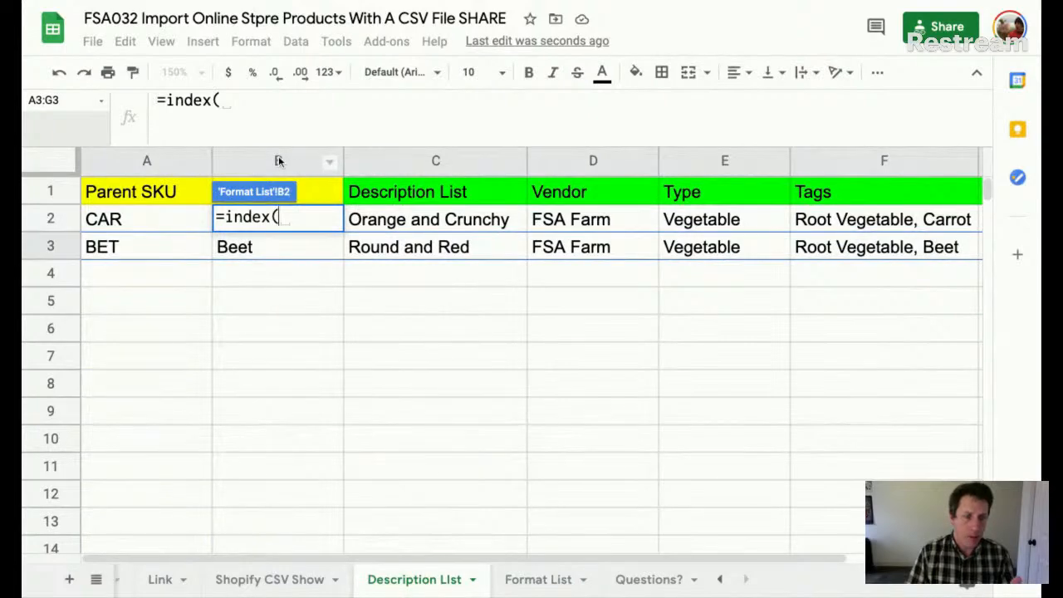
click(150, 161)
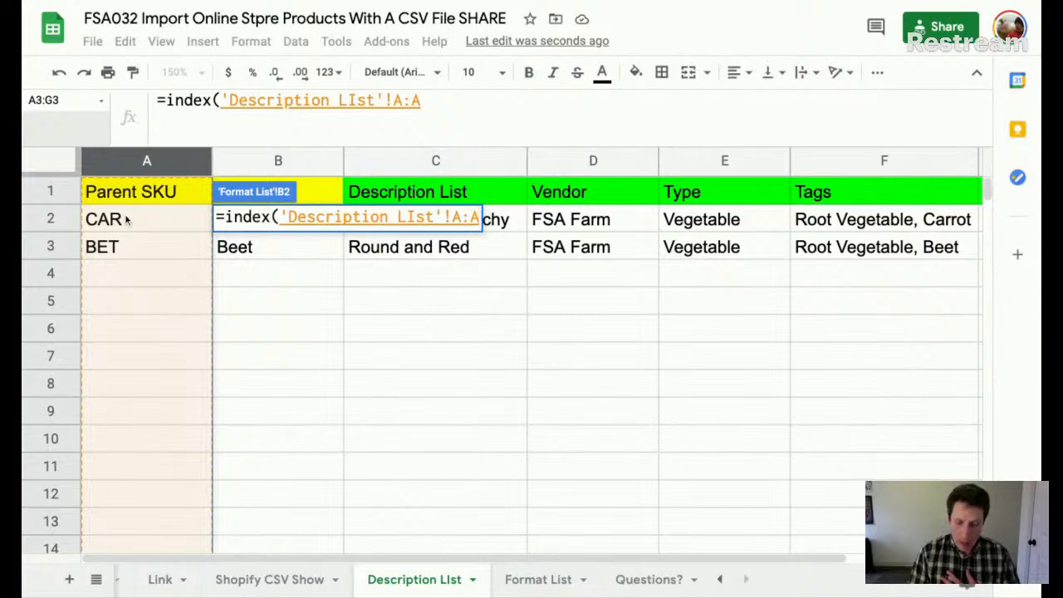
text(;matc)
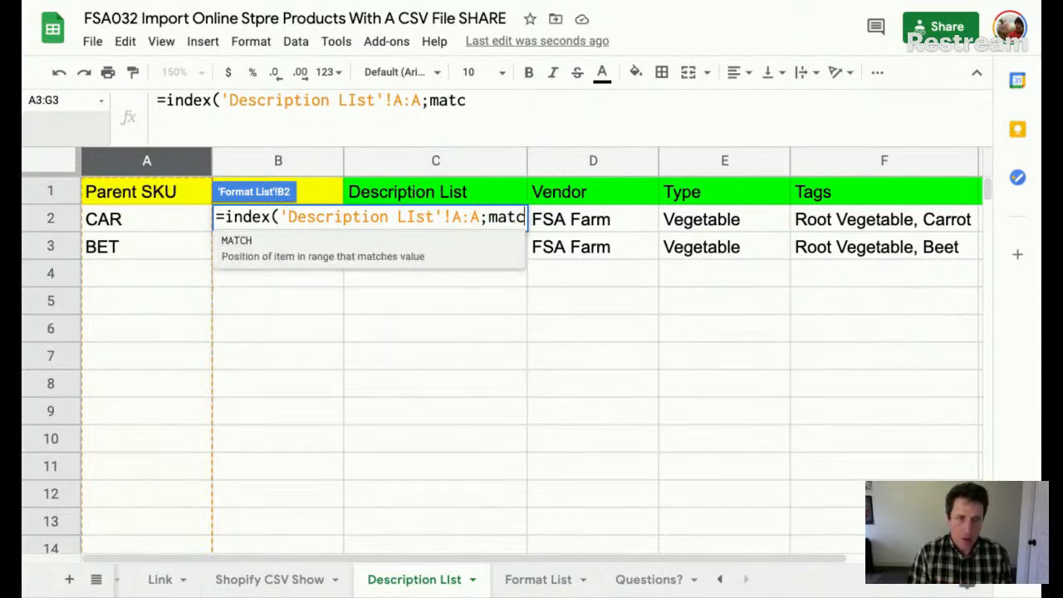
text(H()
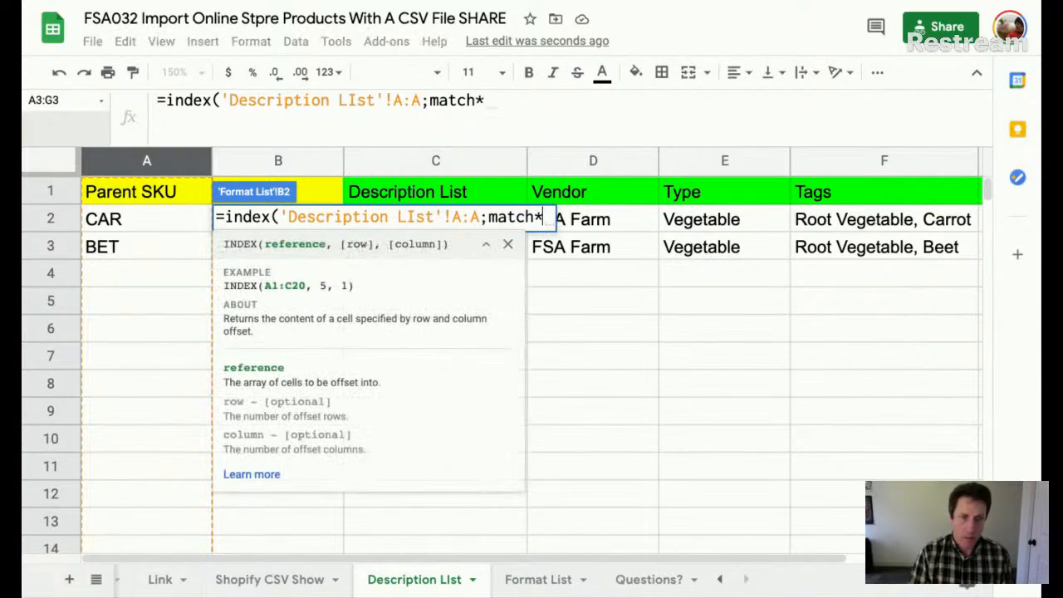
click(541, 579)
click(141, 219)
text(;)
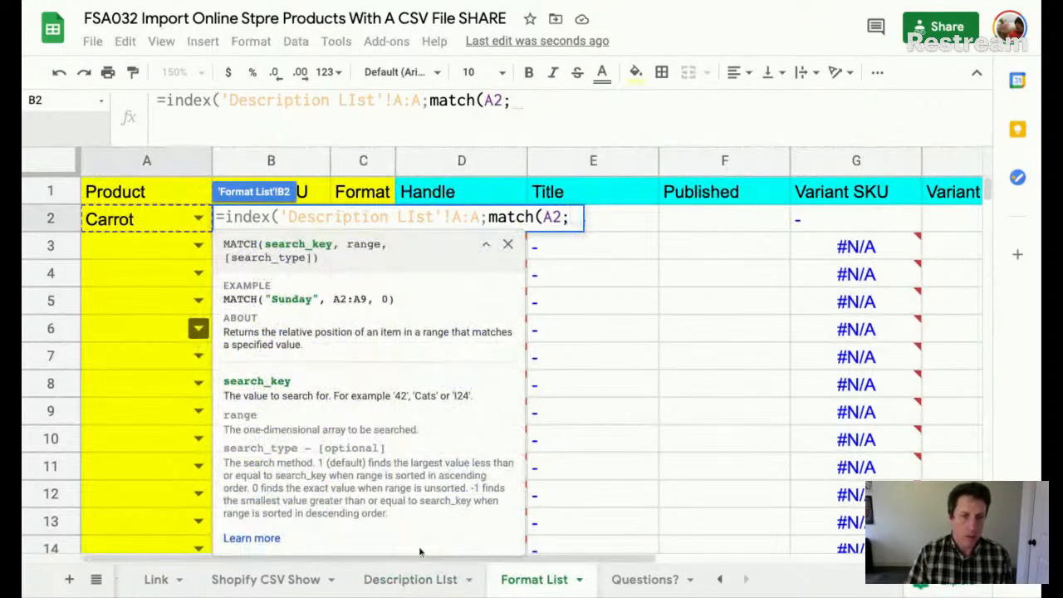
click(410, 579)
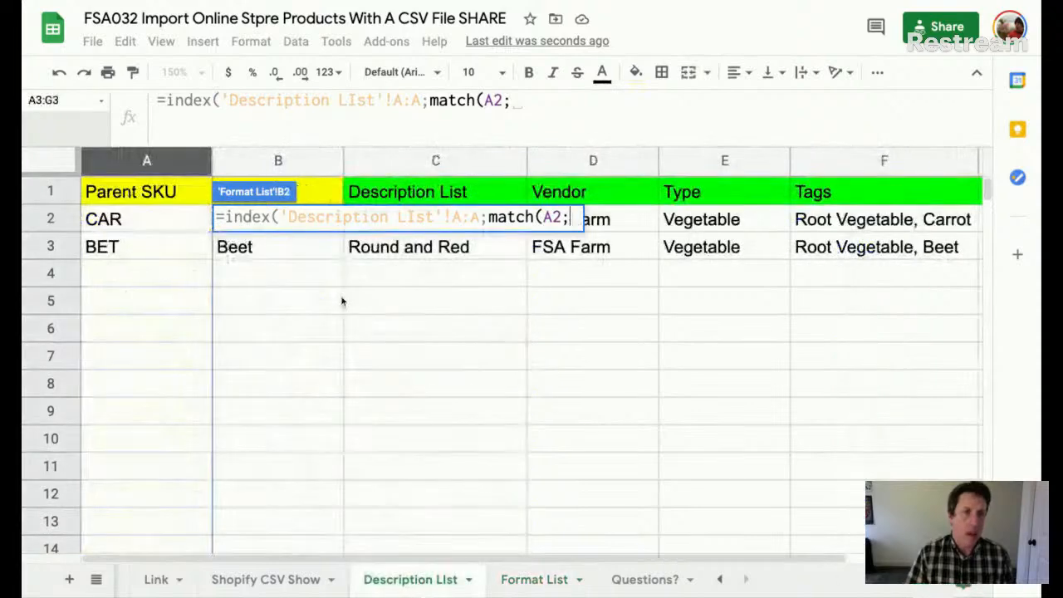
click(290, 162)
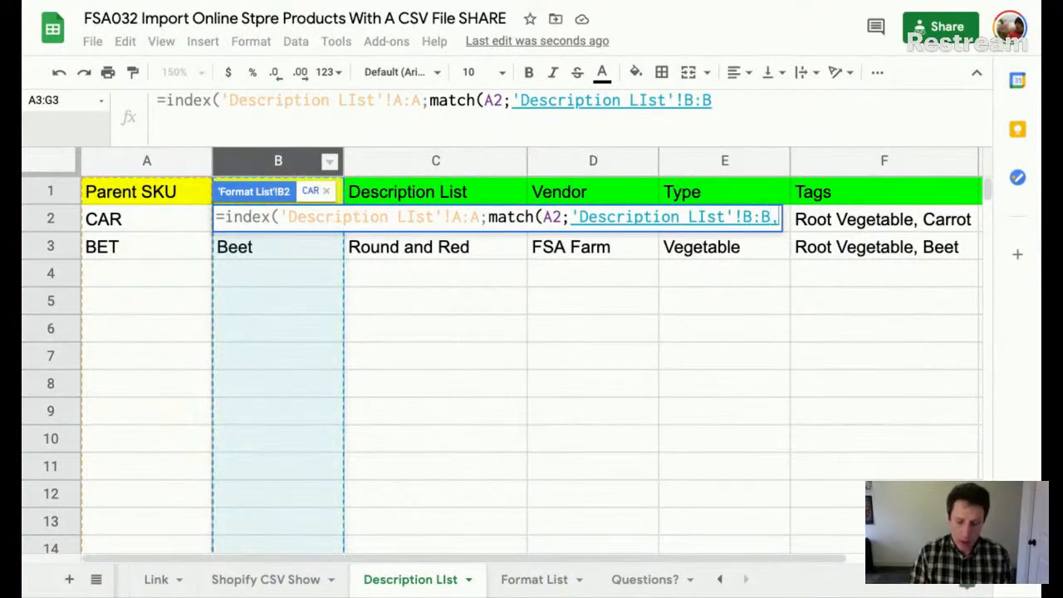
text(,0)
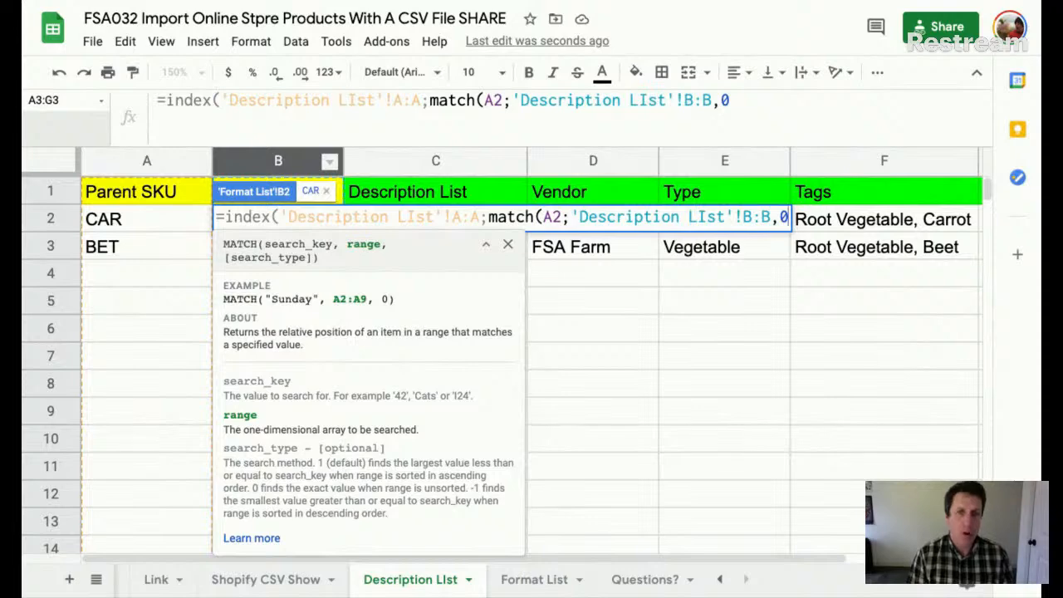
text()))
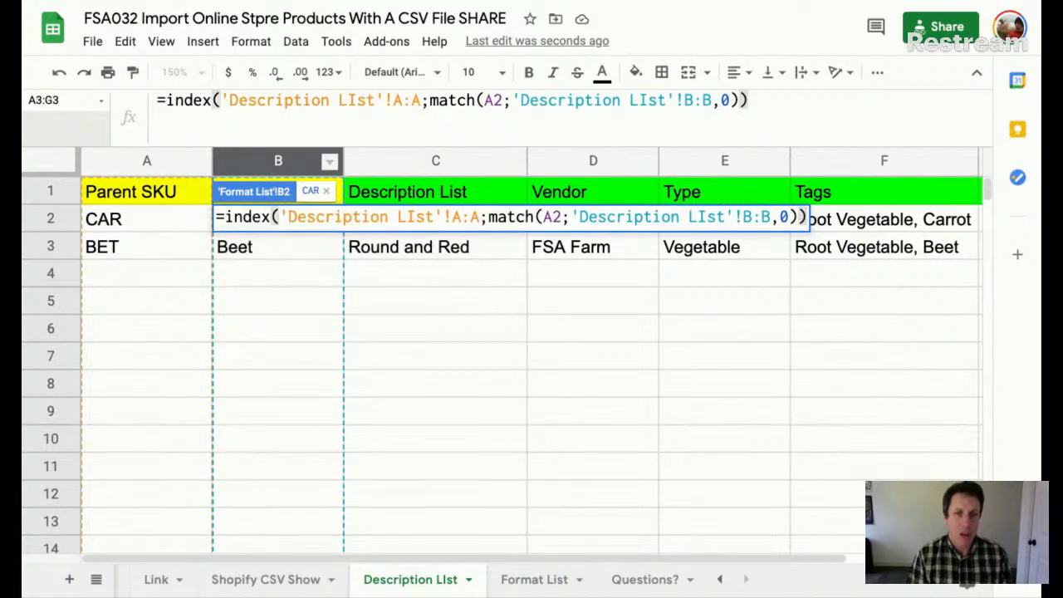
key(Return)
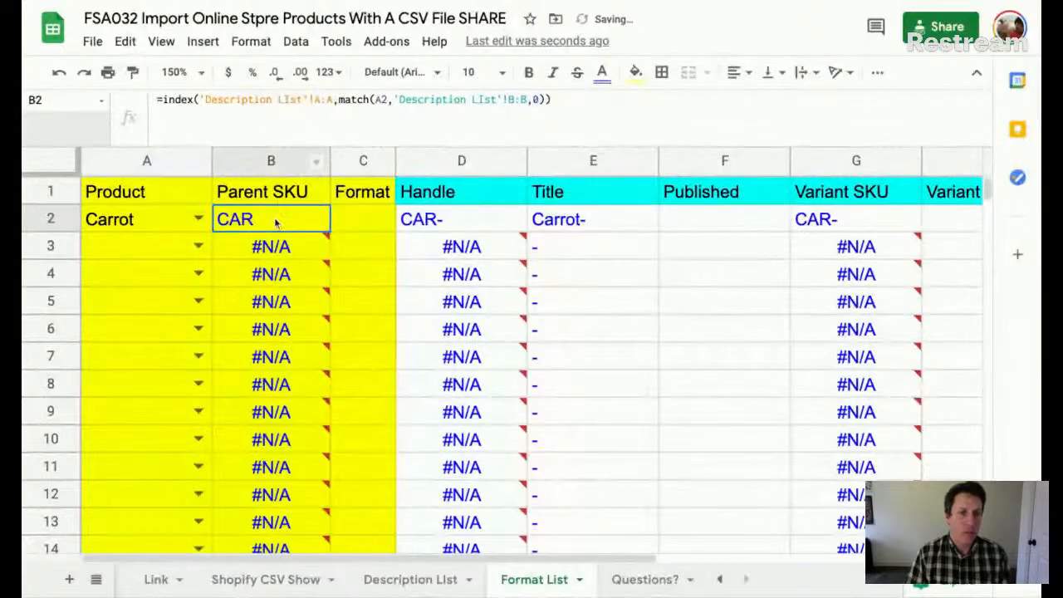
click(463, 229)
click(580, 223)
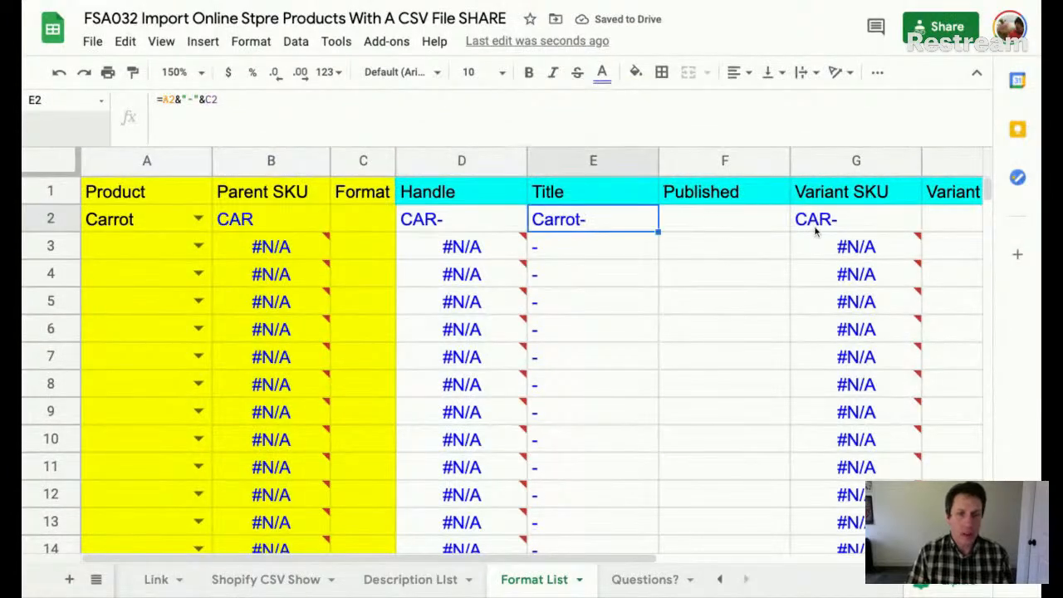
click(818, 233)
click(454, 242)
click(467, 219)
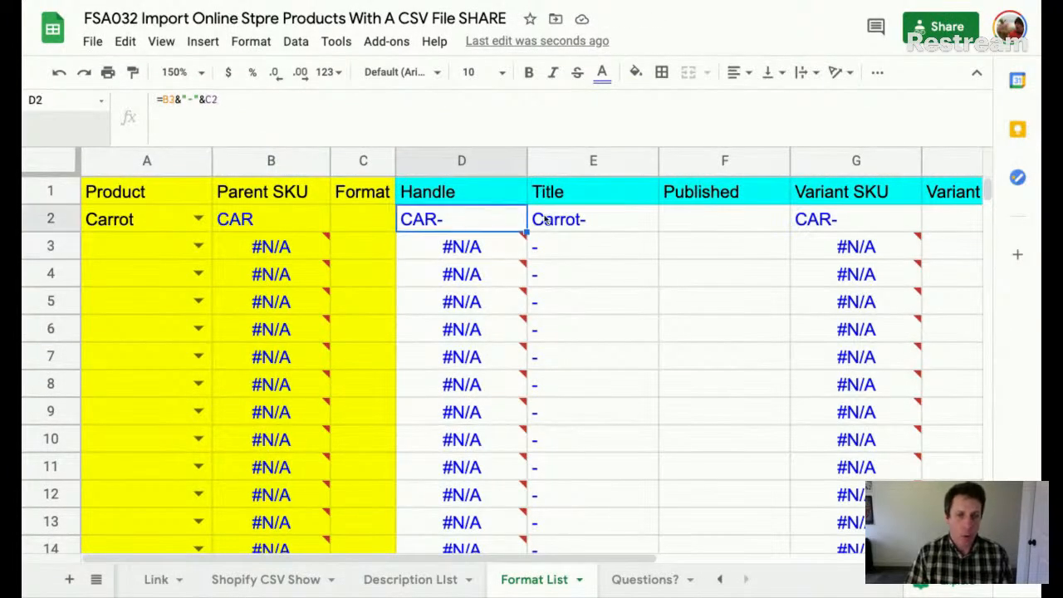
click(166, 219)
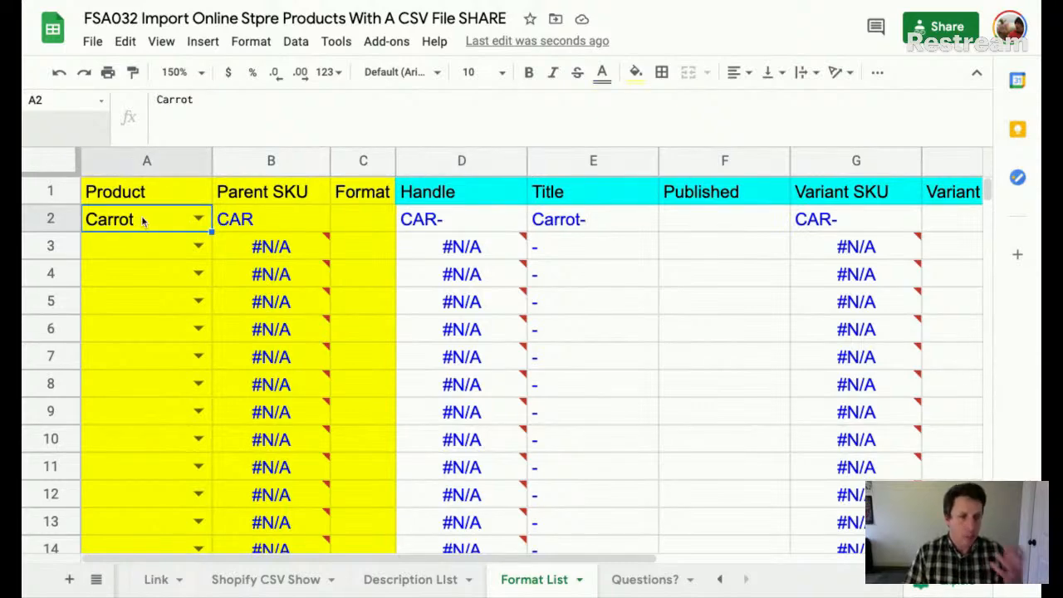
click(264, 227)
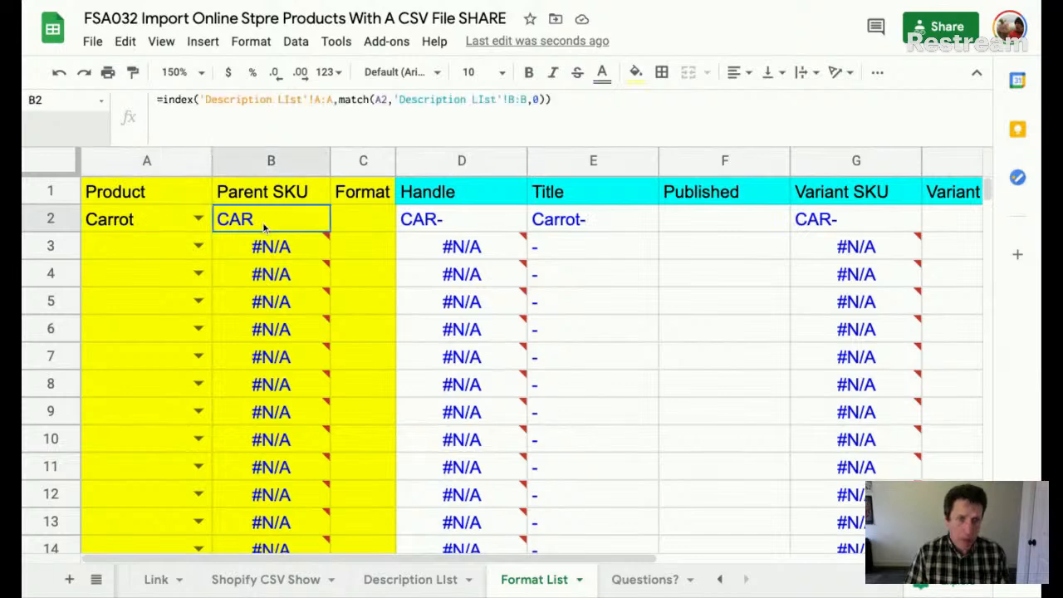
click(411, 579)
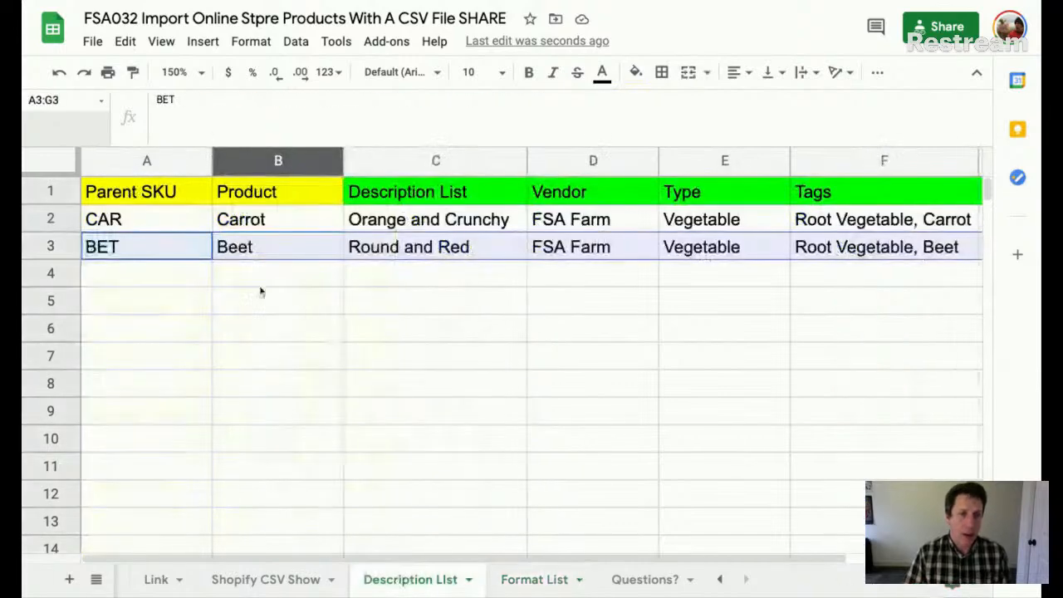
click(161, 222)
text(201)
key(Return)
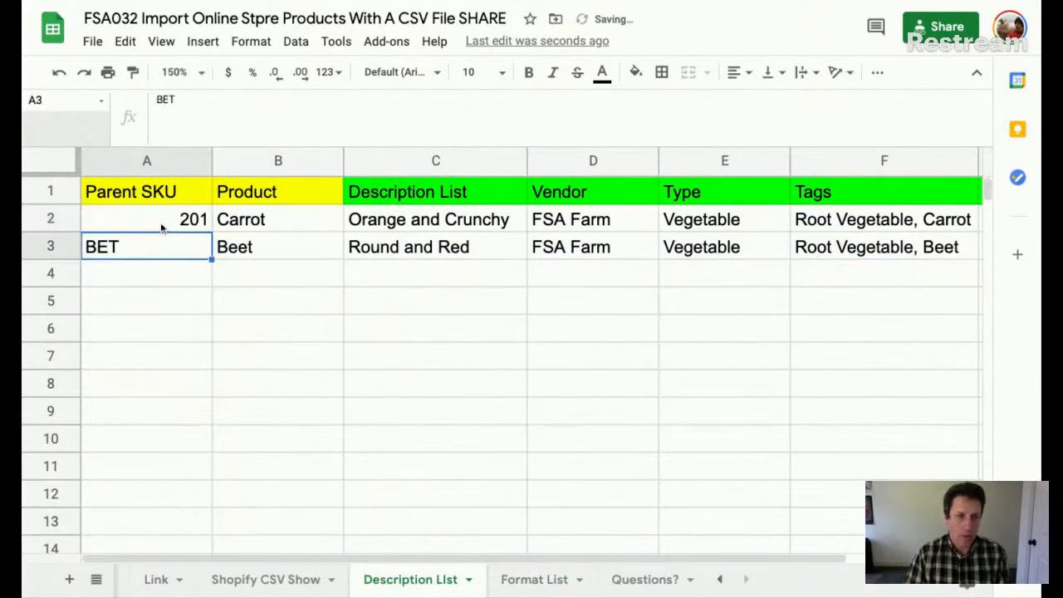
click(526, 580)
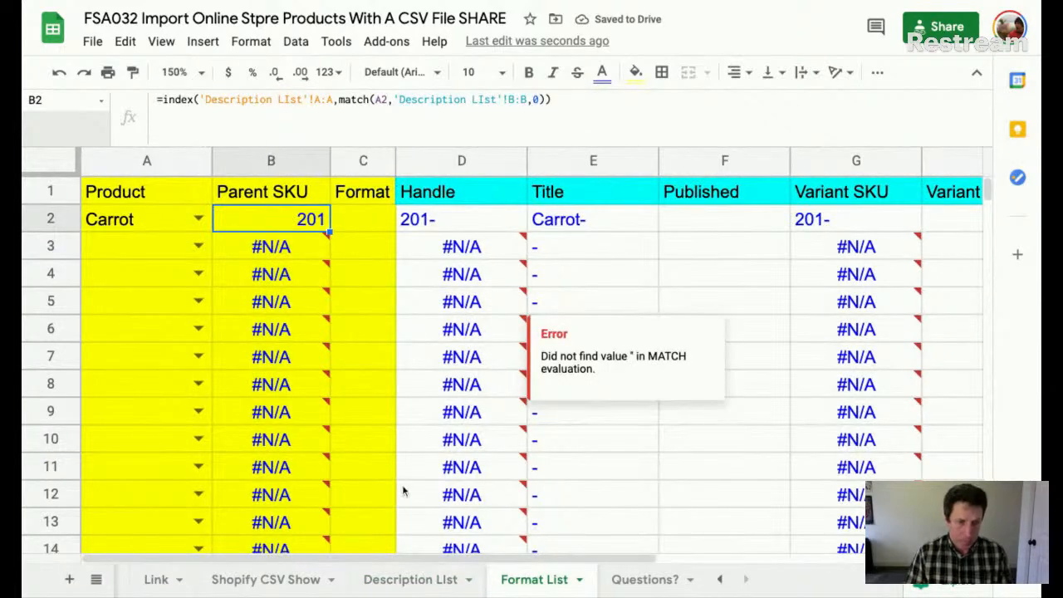
key(ctrl+z)
click(544, 581)
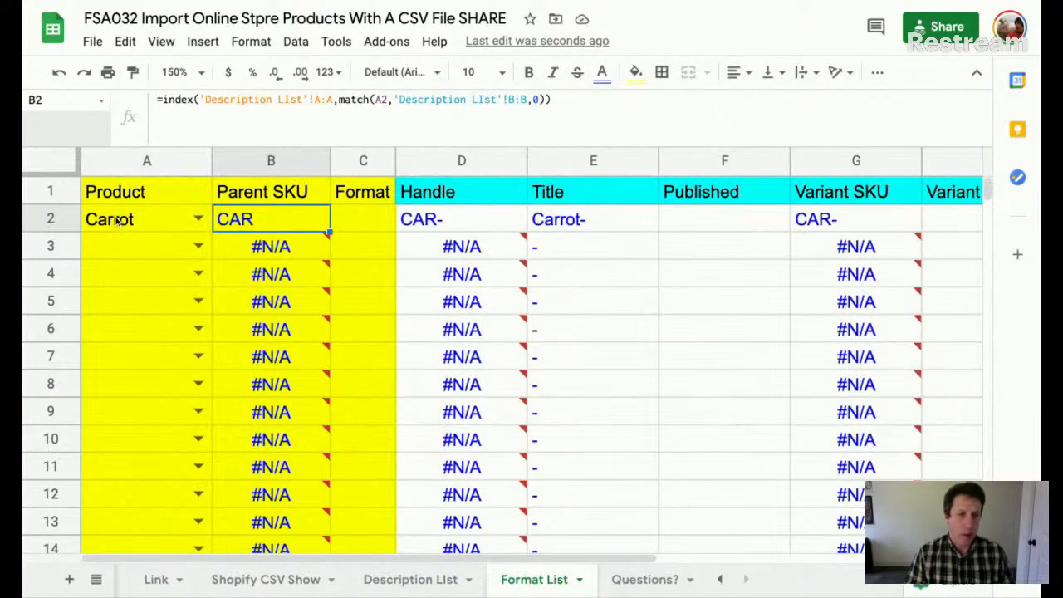
- Enter bunch as Carrot's Format in C2 and freeze the header row
click(374, 224)
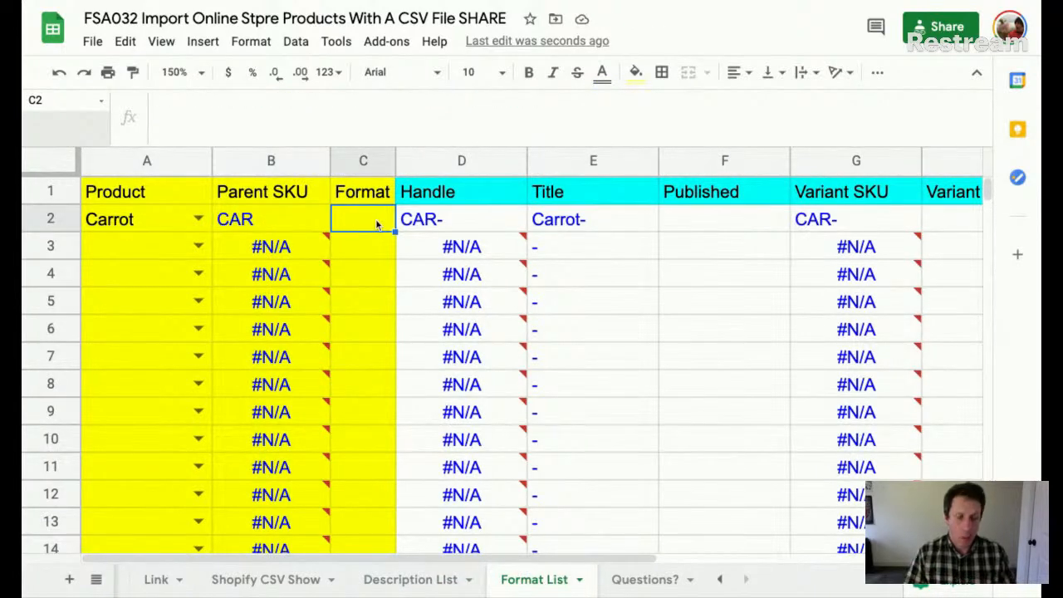
text(bunch)
key(Return)
click(378, 224)
scroll(404, 221, down, 3)
scroll(404, 221, up, 3)
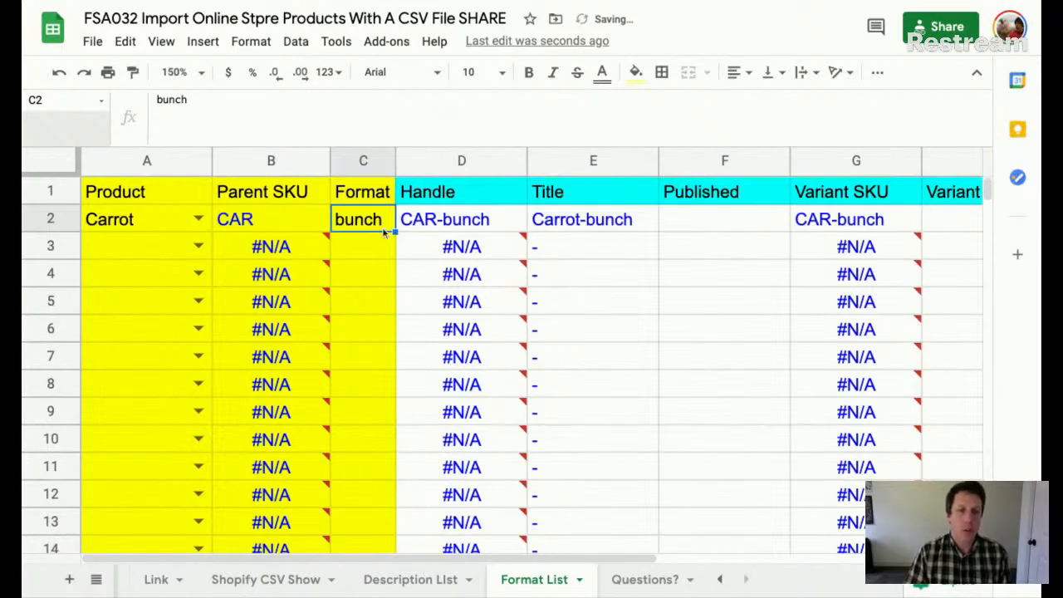
drag(67, 174, 92, 207)
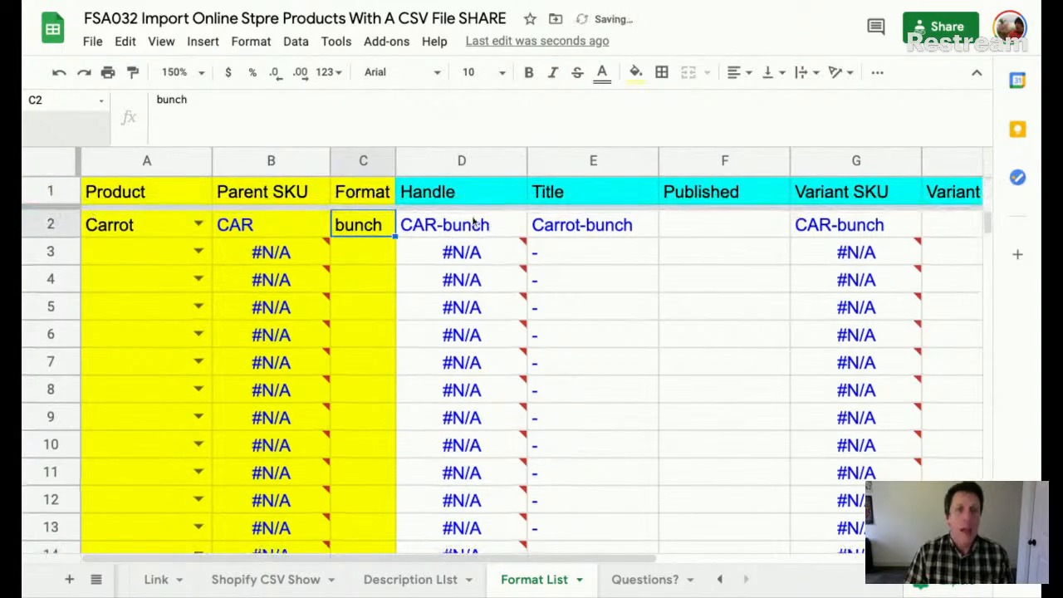
- Rebuild the Handle formula in D2 as =B2&"-"&C2
click(474, 221)
click(568, 226)
click(793, 224)
click(464, 227)
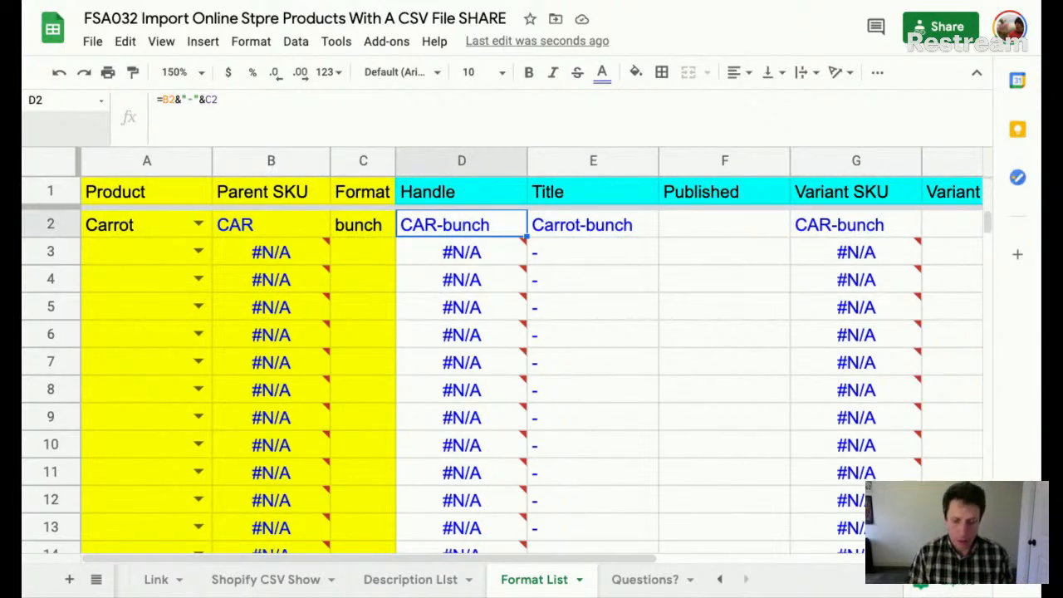
text(=)
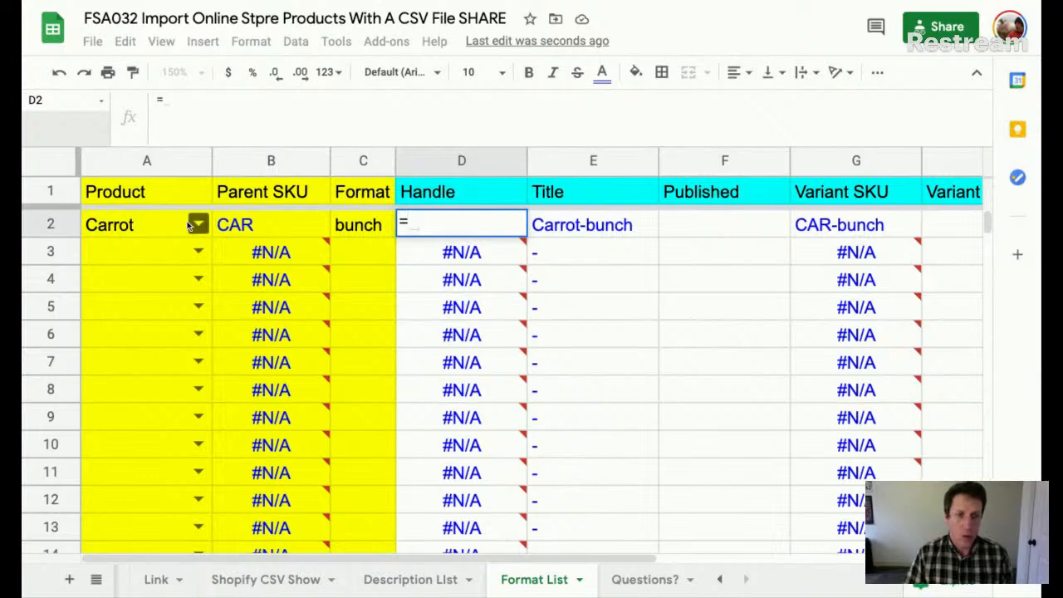
click(256, 226)
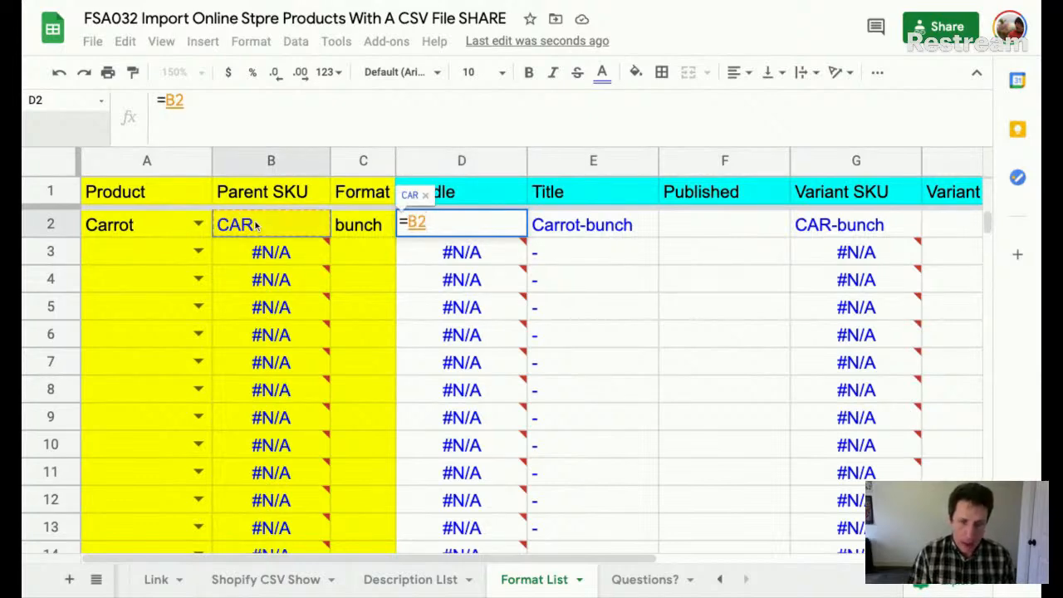
text(&)
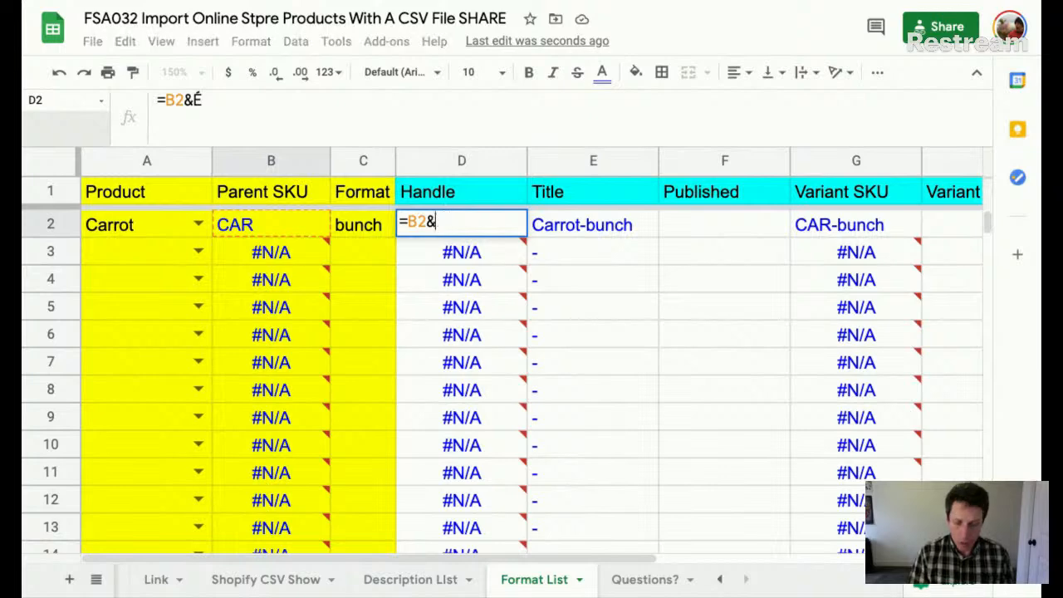
text(")
text(=")
key(BackSpace)
key(BackSpace)
text(-")
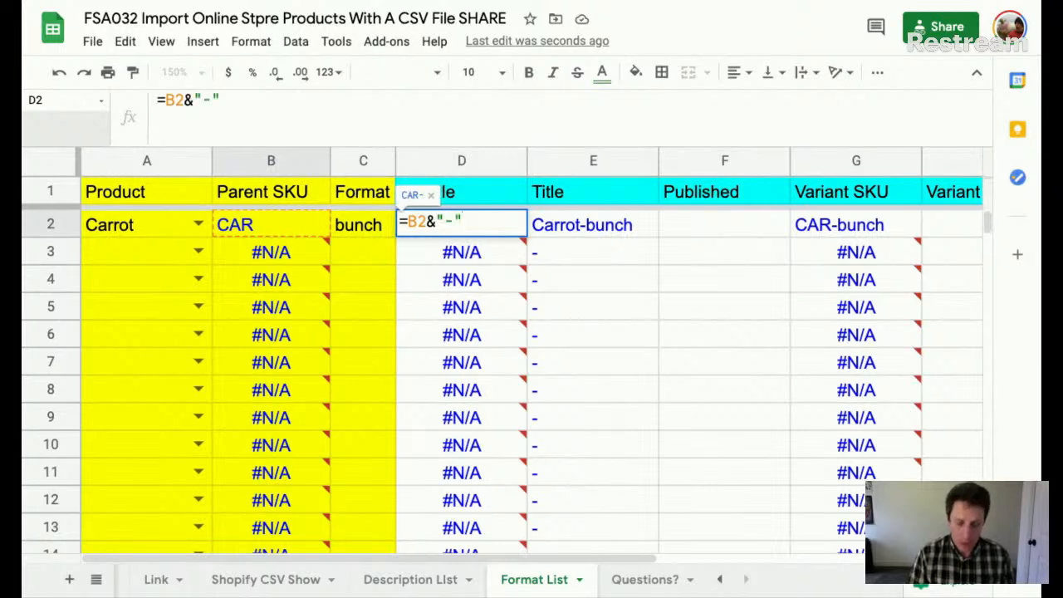
text(&)
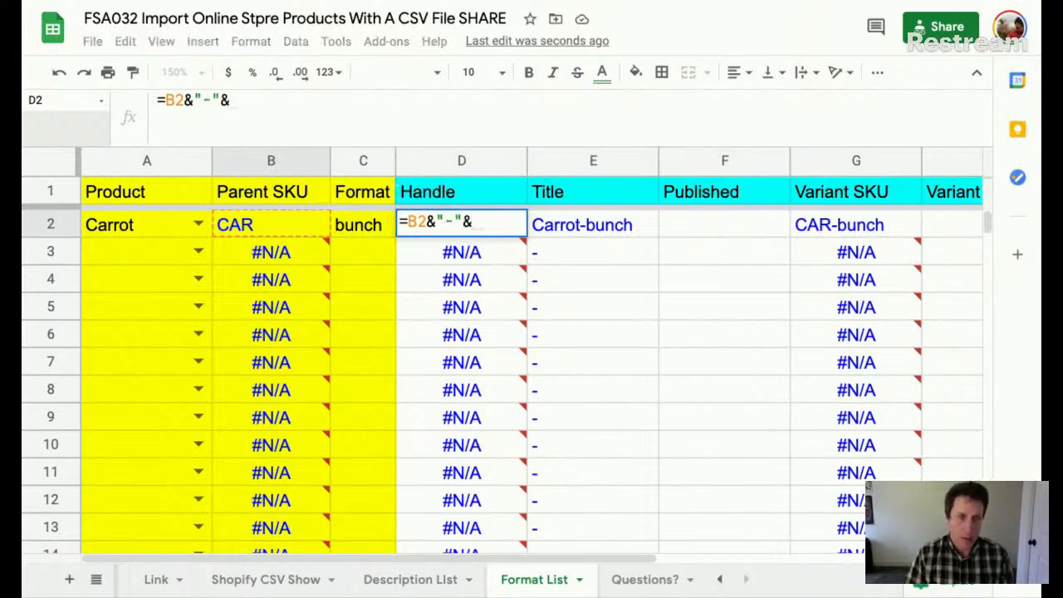
click(343, 229)
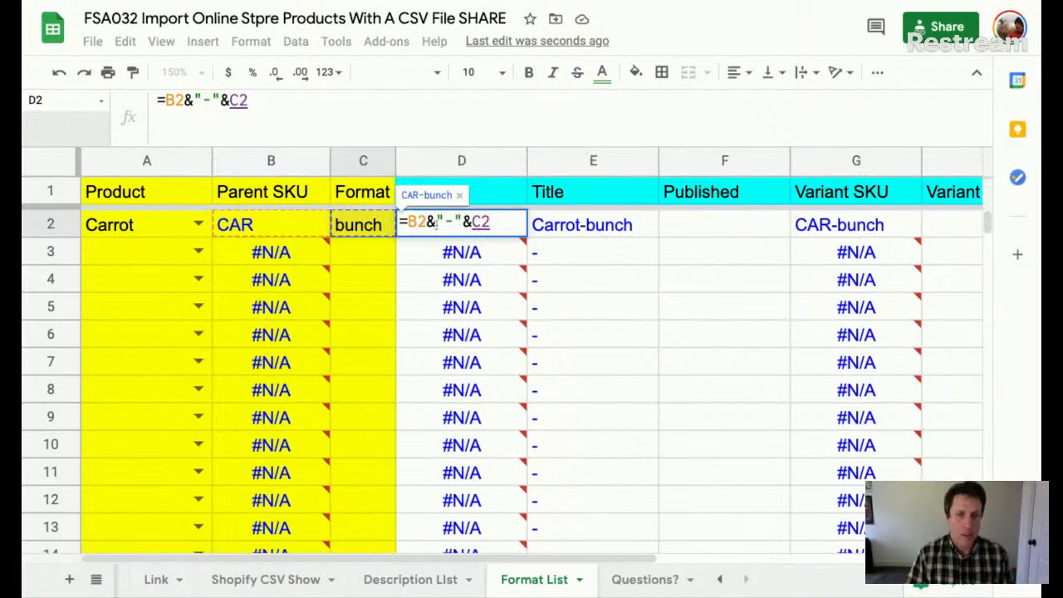
key(Return)
- Try a slash separator in the Handle formula, then undo it to restore CAR-bunch
click(436, 225)
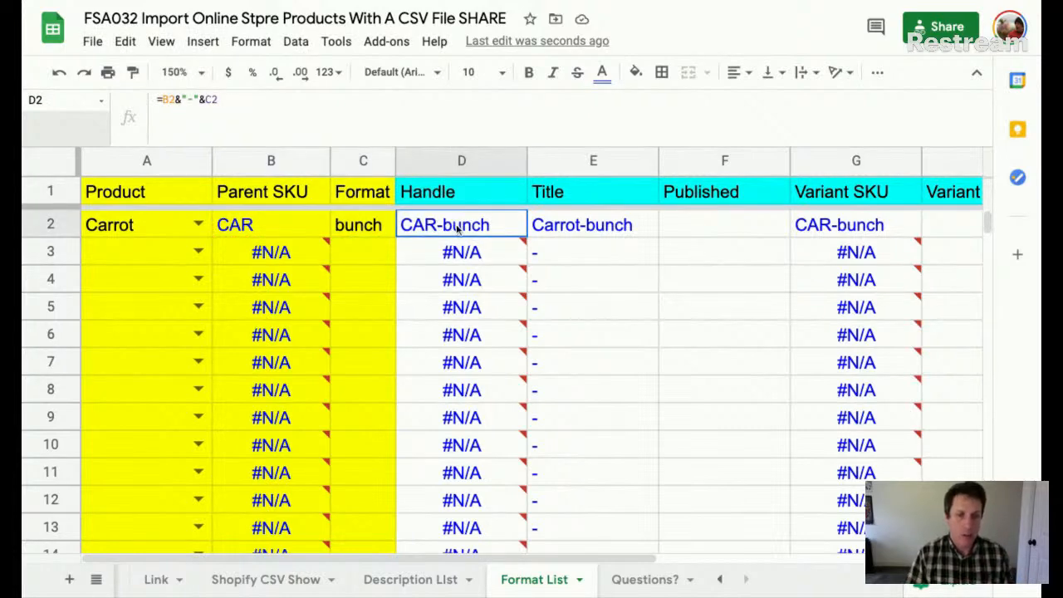
double_click(458, 230)
click(448, 223)
key(BackSpace)
text(/"&C2)
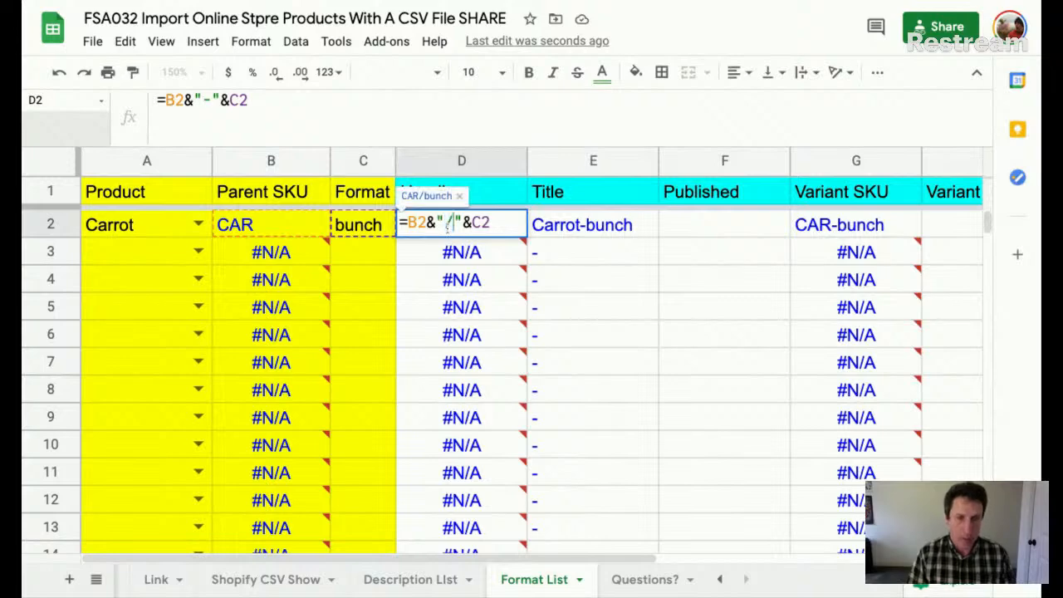
key(Return)
key(ctrl+z)
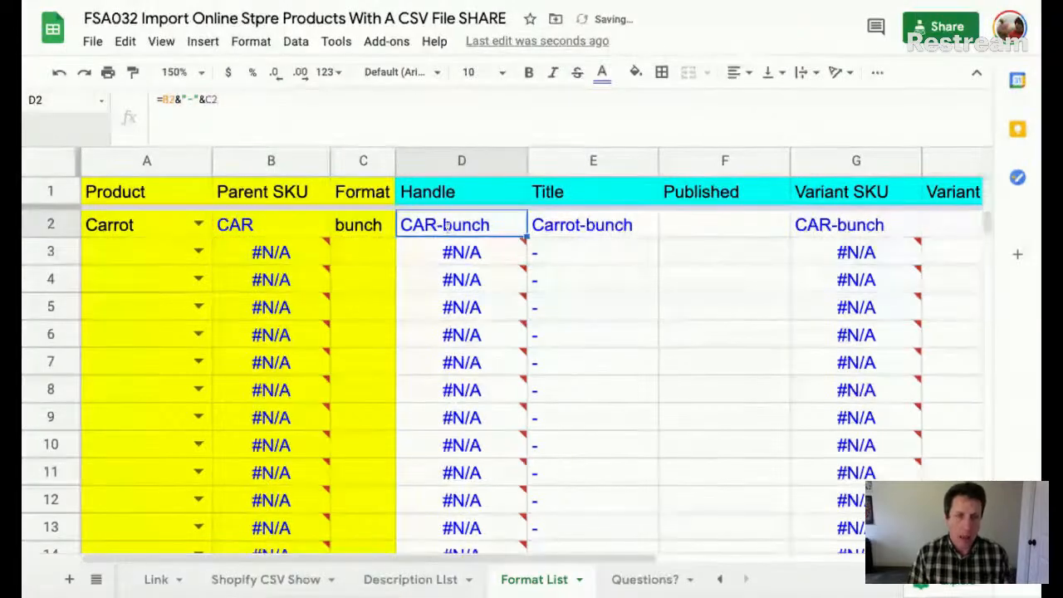
key(Up)
key(Down)
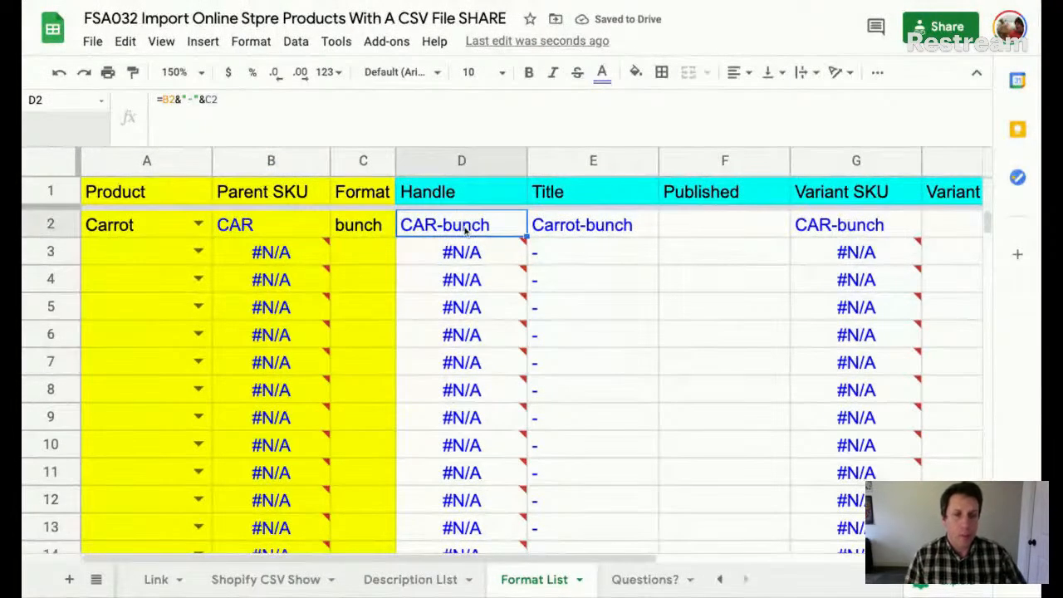
click(854, 232)
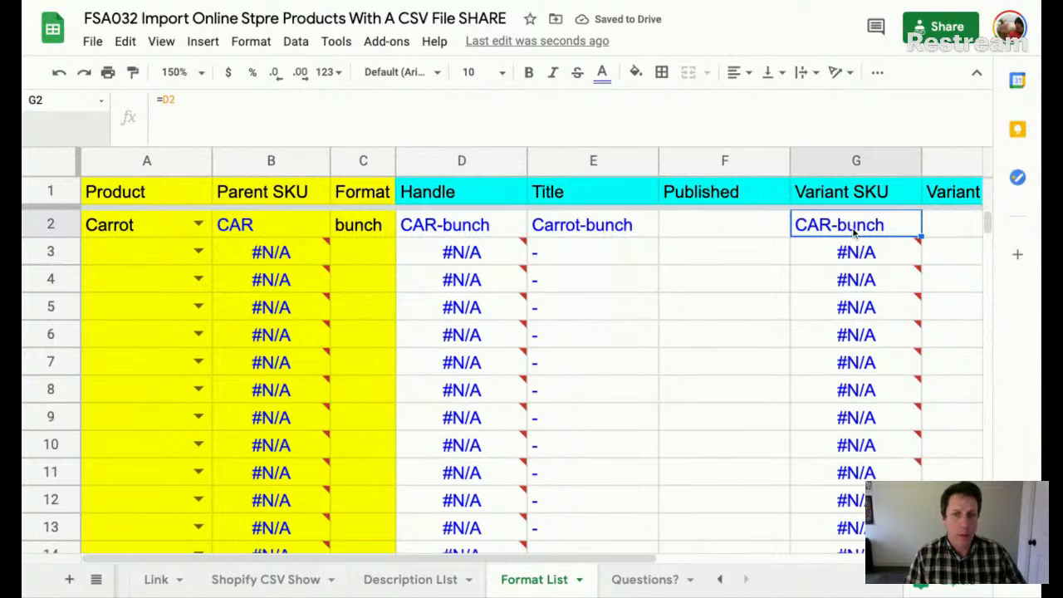
- Set Carrot-bunch's Published value to TRUE
click(264, 192)
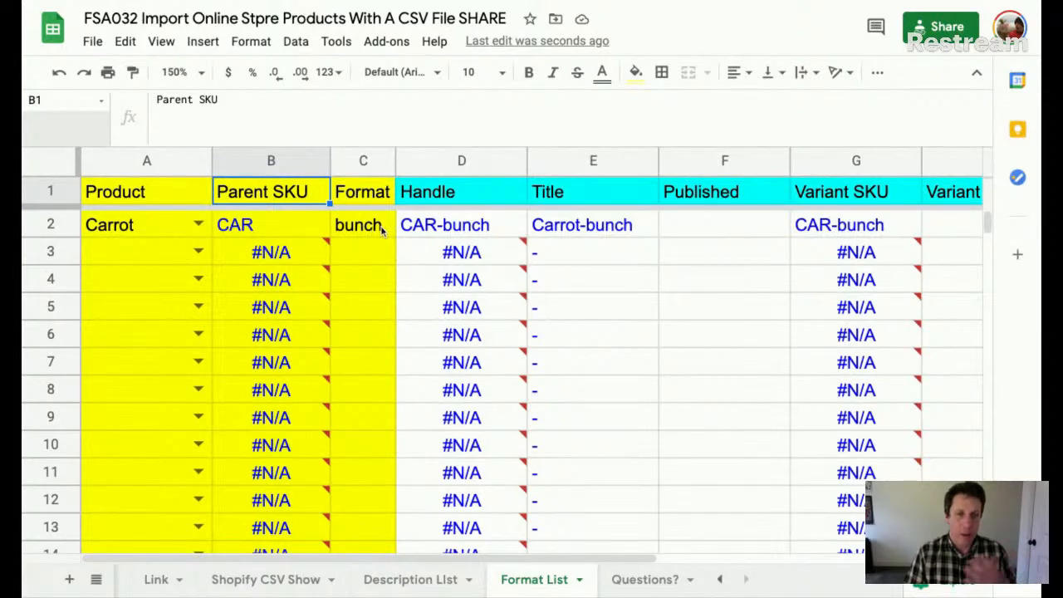
click(878, 229)
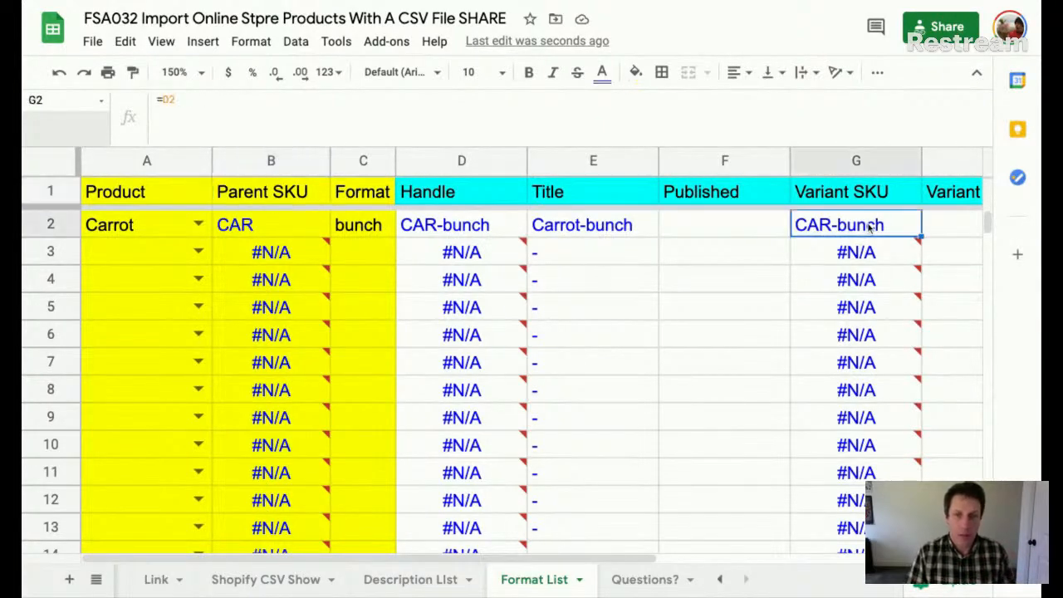
click(705, 228)
text(TRUE)
key(Return)
click(705, 220)
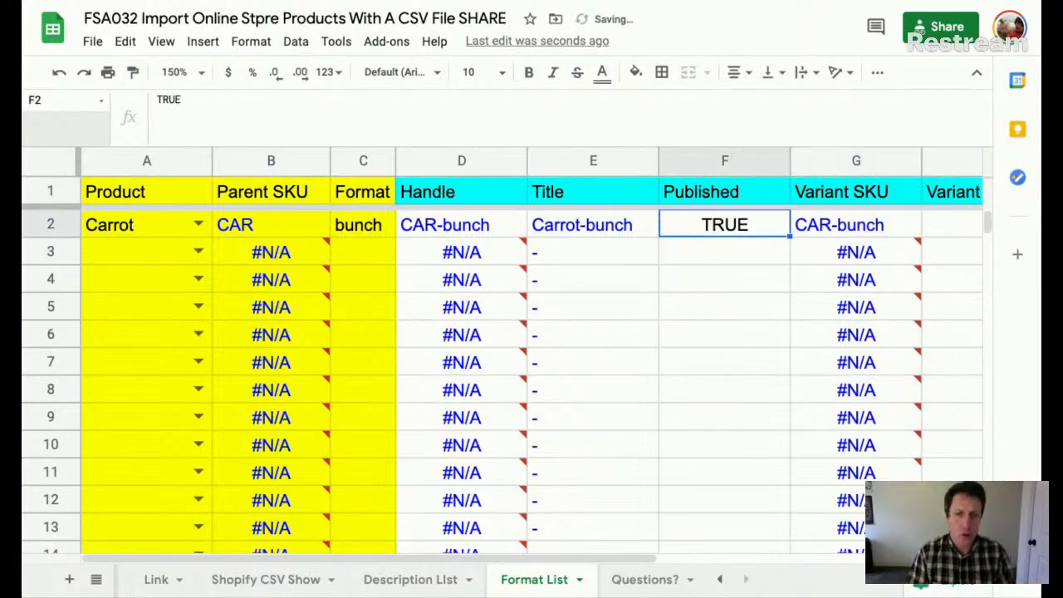
key(Right)
key(Right)
key(Right)
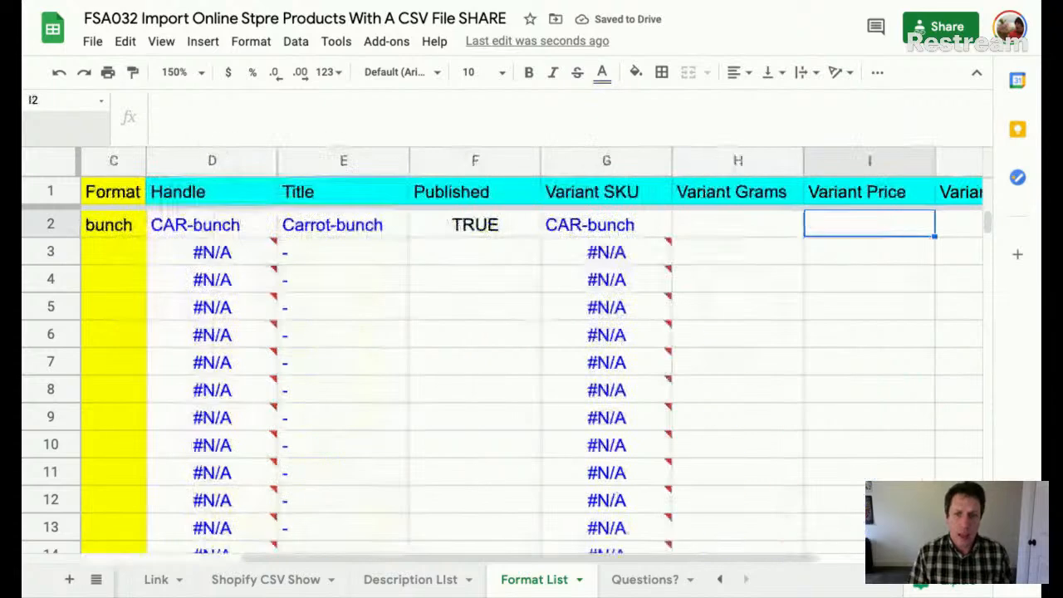
- Enter Variant Grams 450, Variant Price 4 and Variant Taxable FALSE
key(Left)
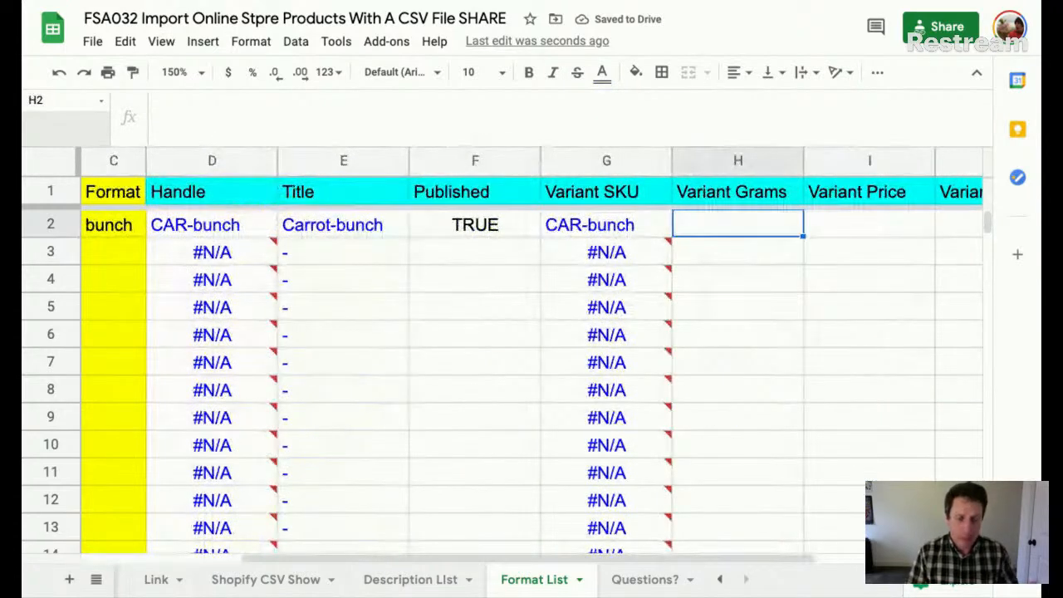
text(450)
key(Return)
key(Up)
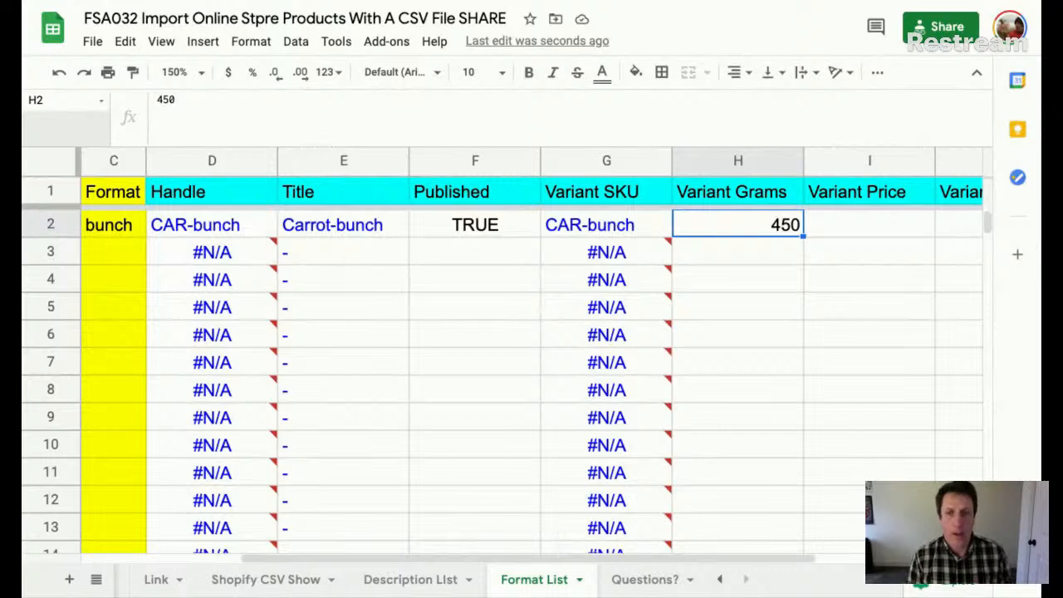
click(870, 224)
text(4)
key(Tab)
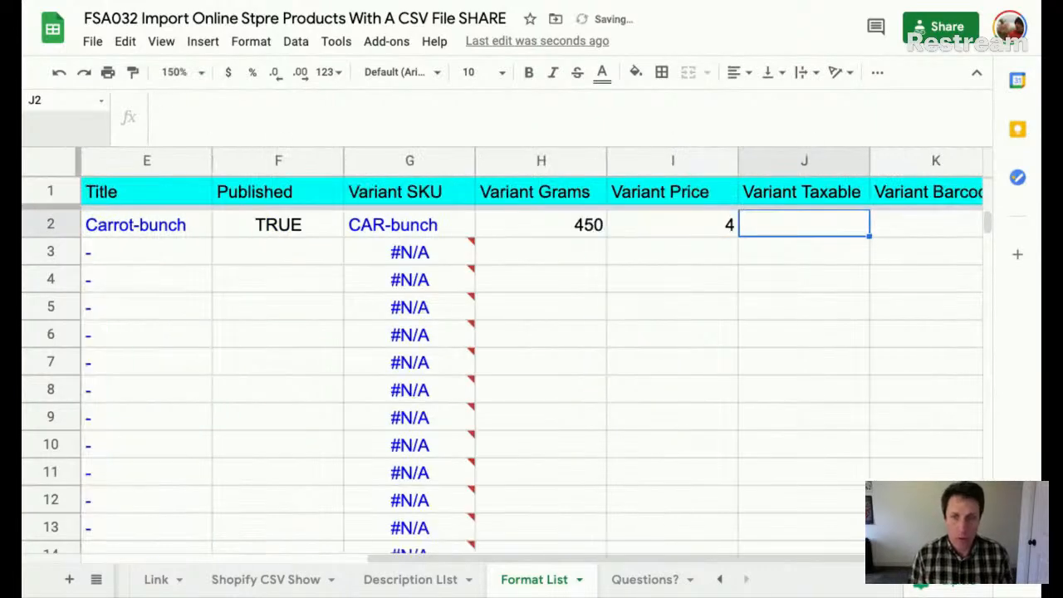
text(FALSE)
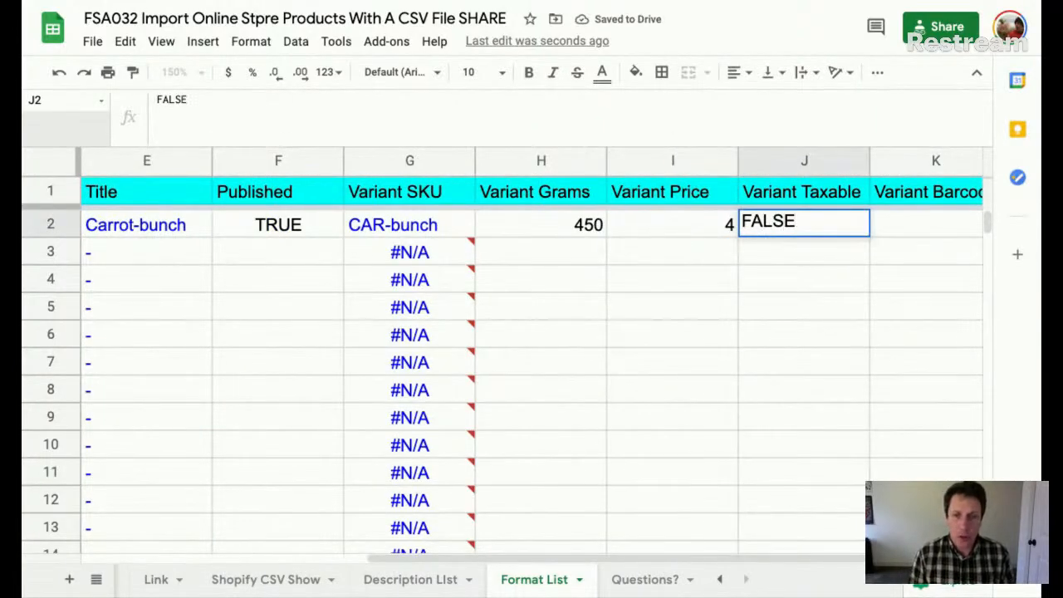
key(Tab)
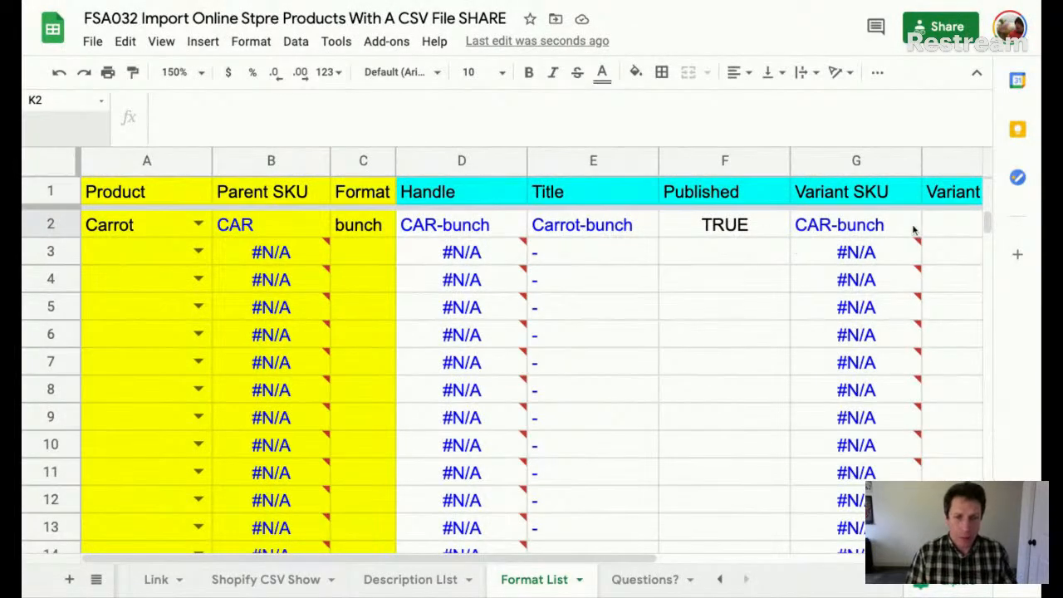
- Set Format List row 3 to Carrot with format 2lb and Published TRUE
click(198, 251)
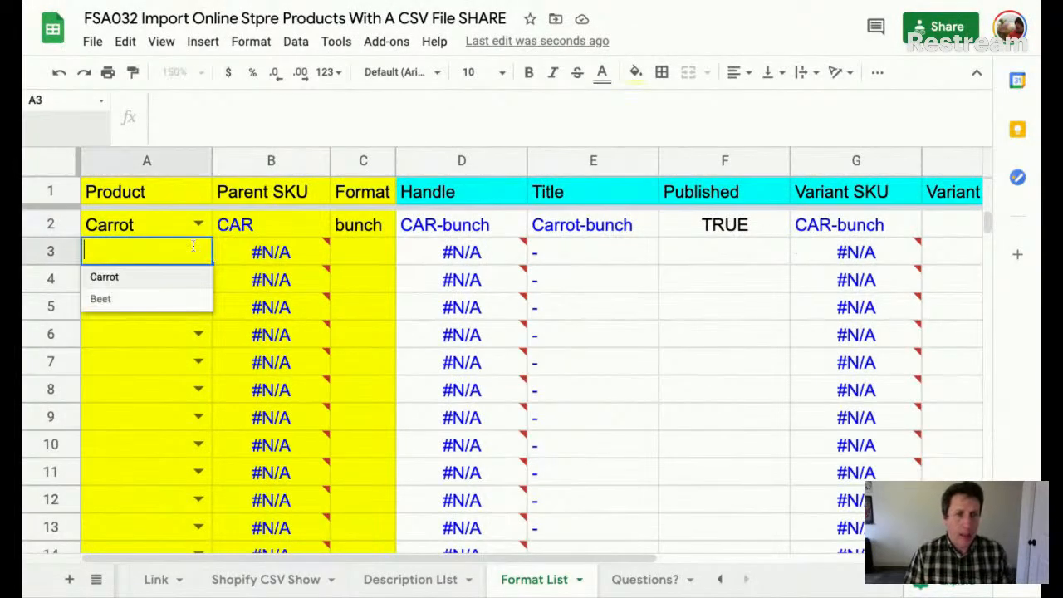
click(163, 285)
click(369, 252)
text(2lb)
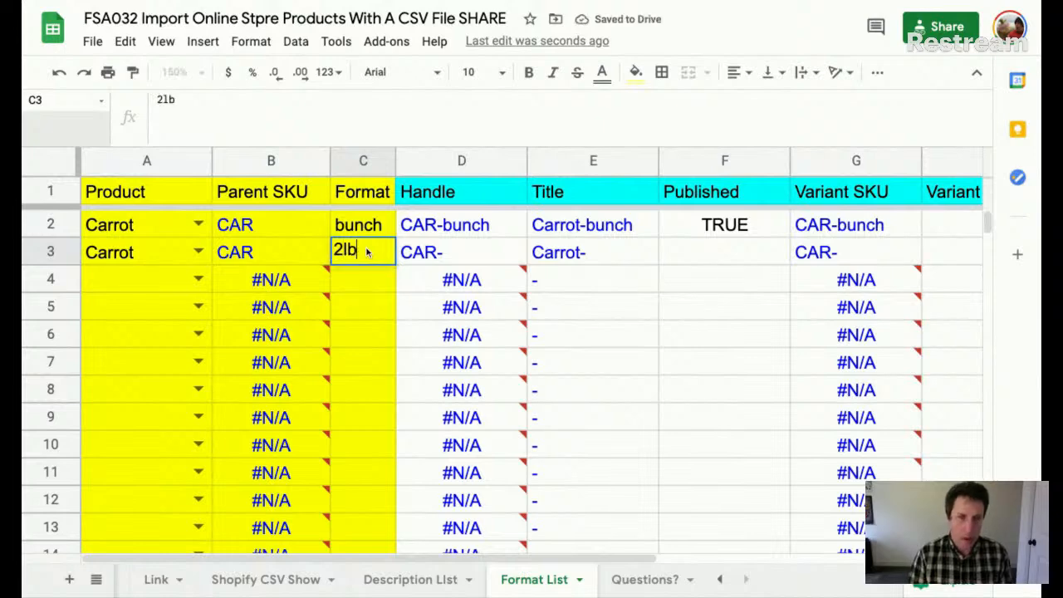
key(Return)
click(368, 253)
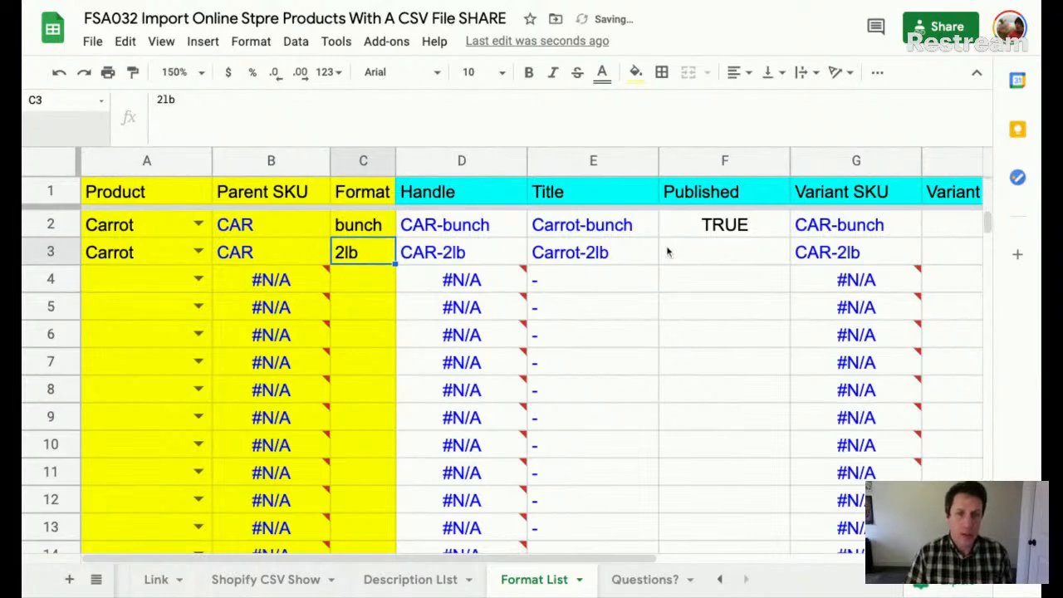
click(737, 255)
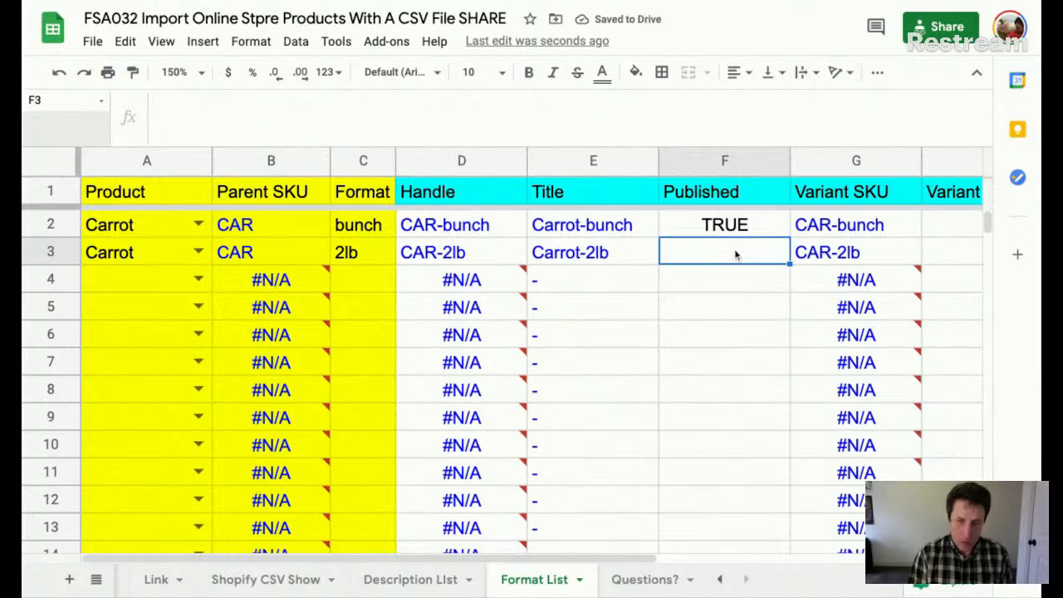
text(TRUE)
key(Tab)
key(Tab)
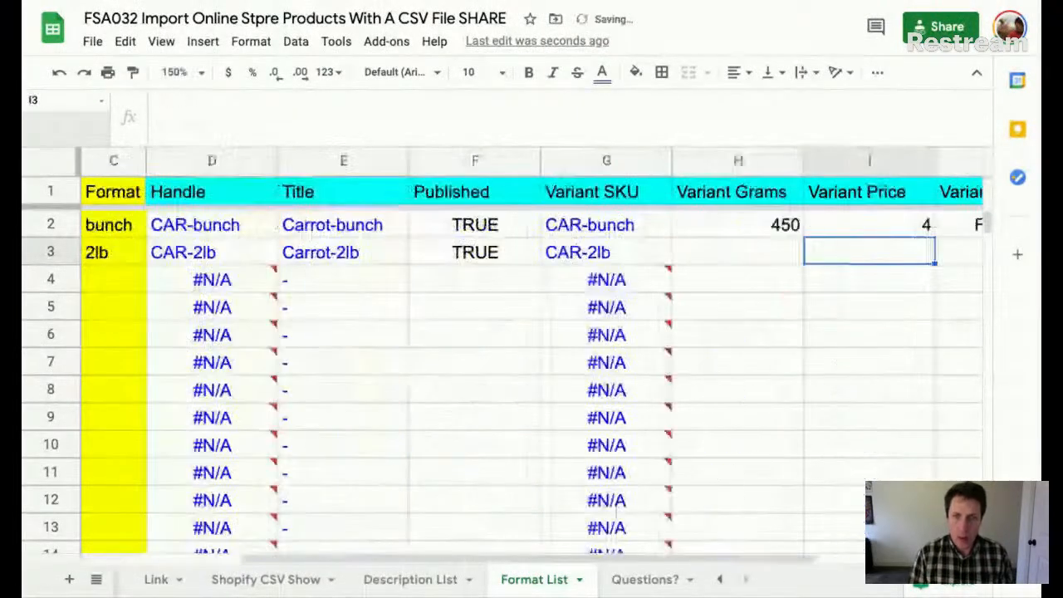
- Enter 900 as row 3's Variant Grams and 6 as its Variant Price
click(752, 195)
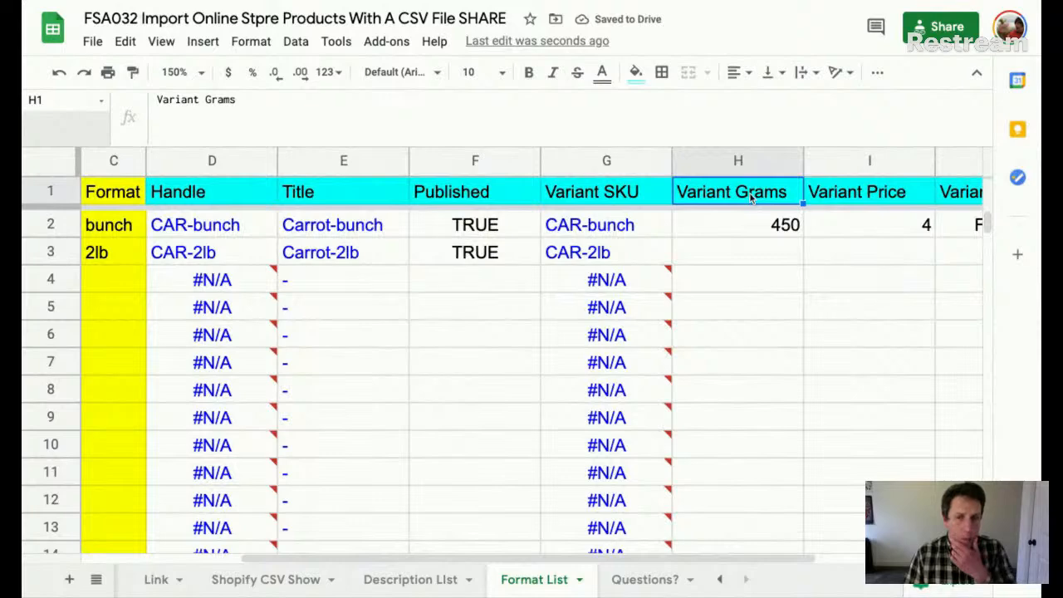
click(755, 252)
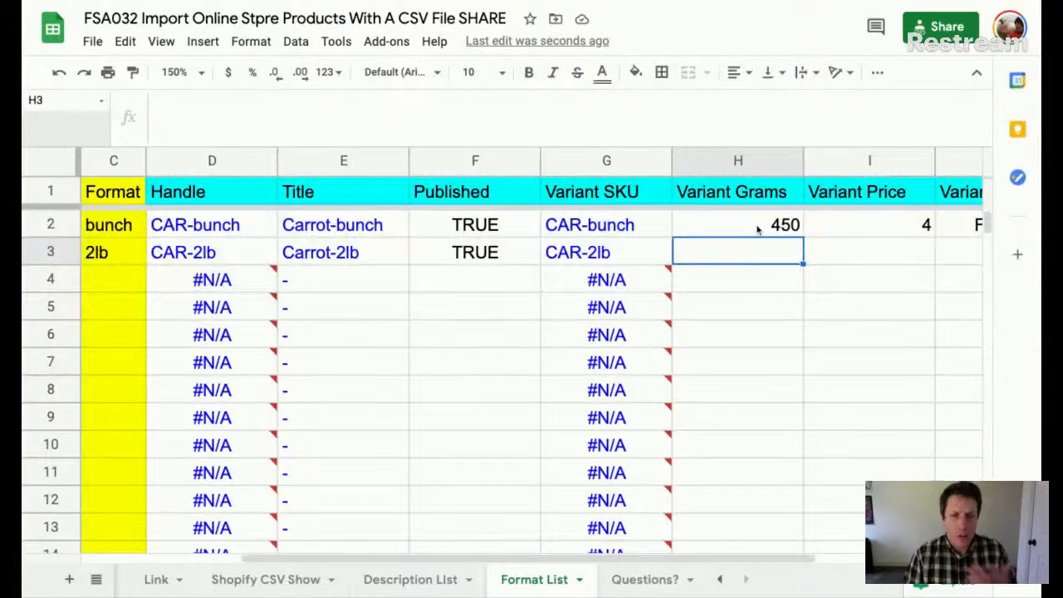
click(757, 230)
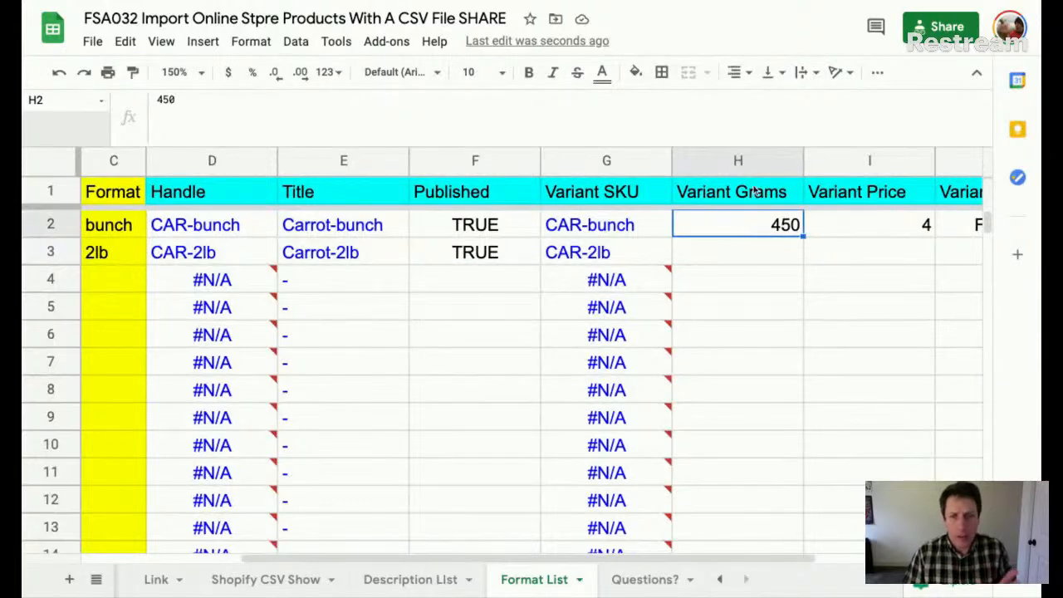
click(758, 255)
text(900)
key(Tab)
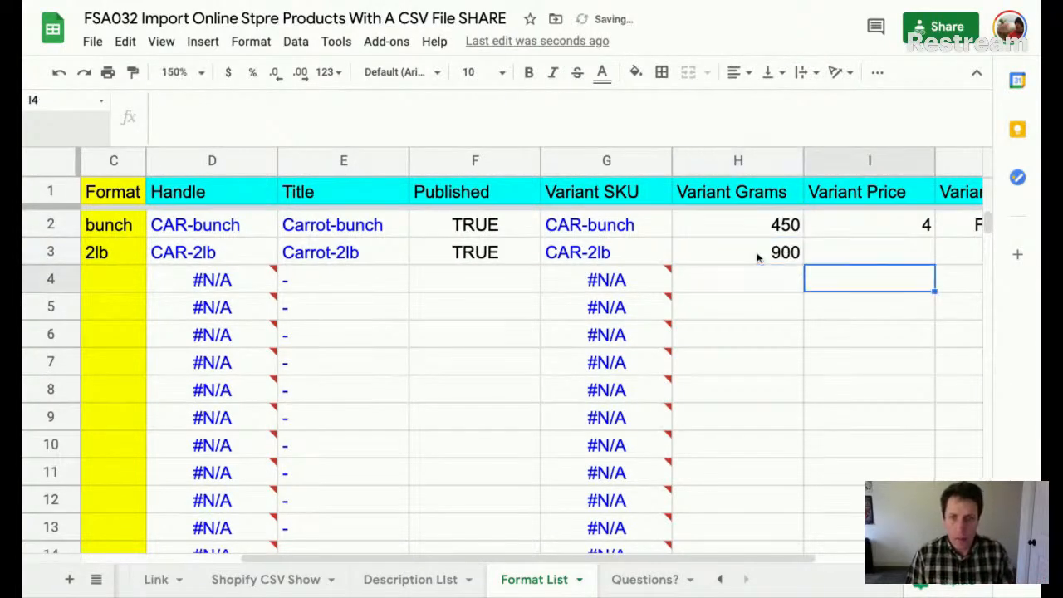
key(Up)
key(Down)
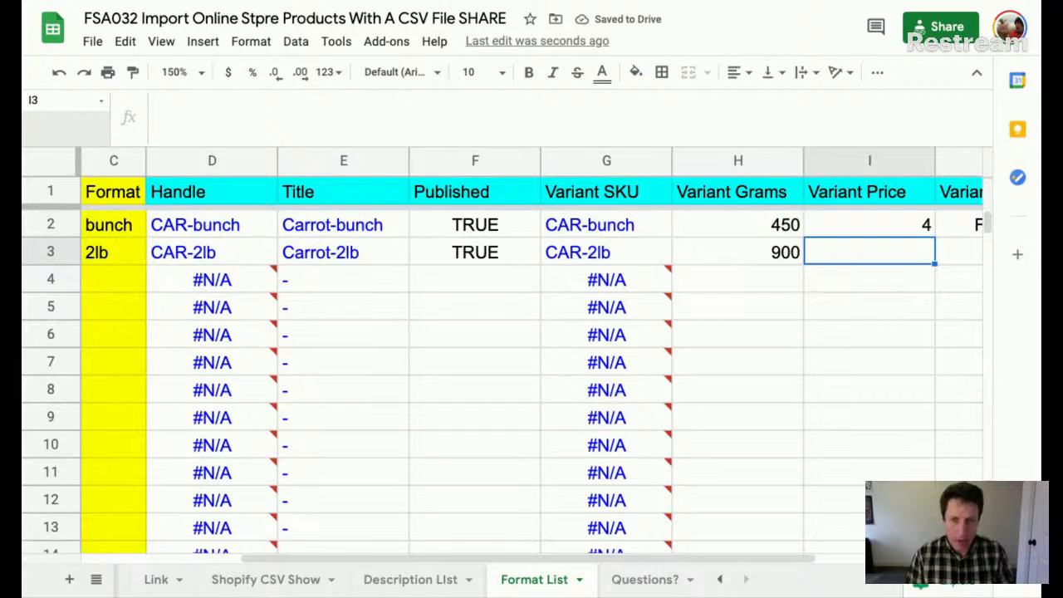
text(6)
key(Tab)
key(Tab)
- Fill Variant Taxable FALSE down into row 3, then go to the Description List sheet
key(Left)
key(shift+Up)
key(ctrl+d)
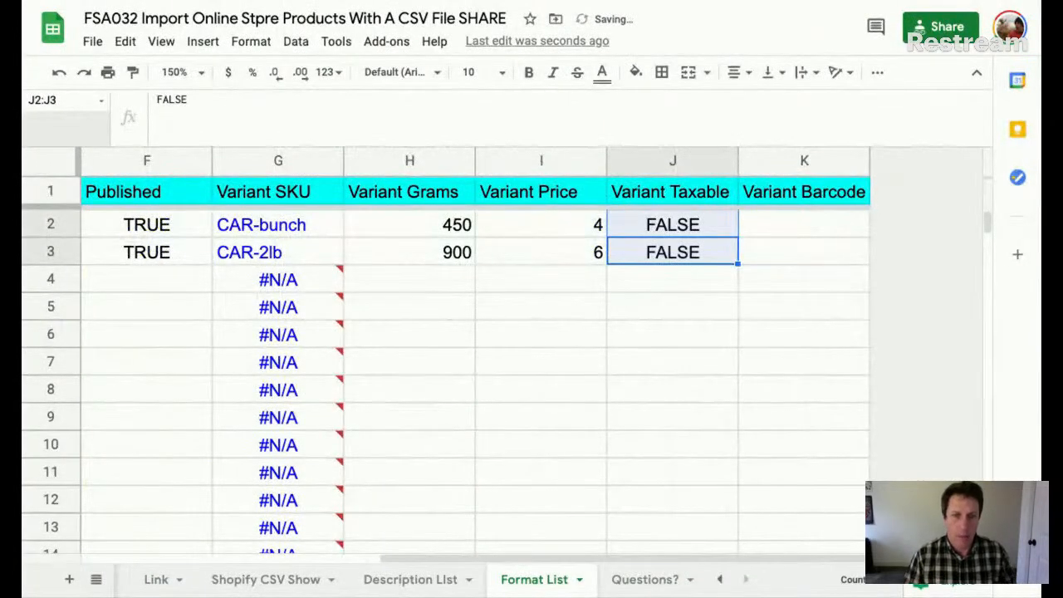
click(660, 316)
click(681, 226)
key(shift+Down)
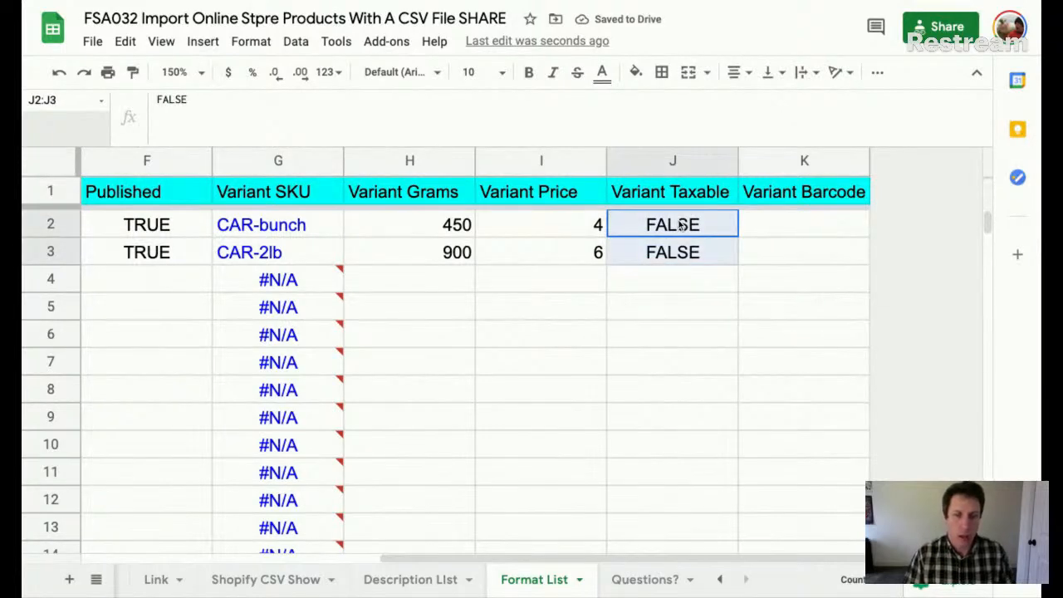
scroll(671, 291, left, 5)
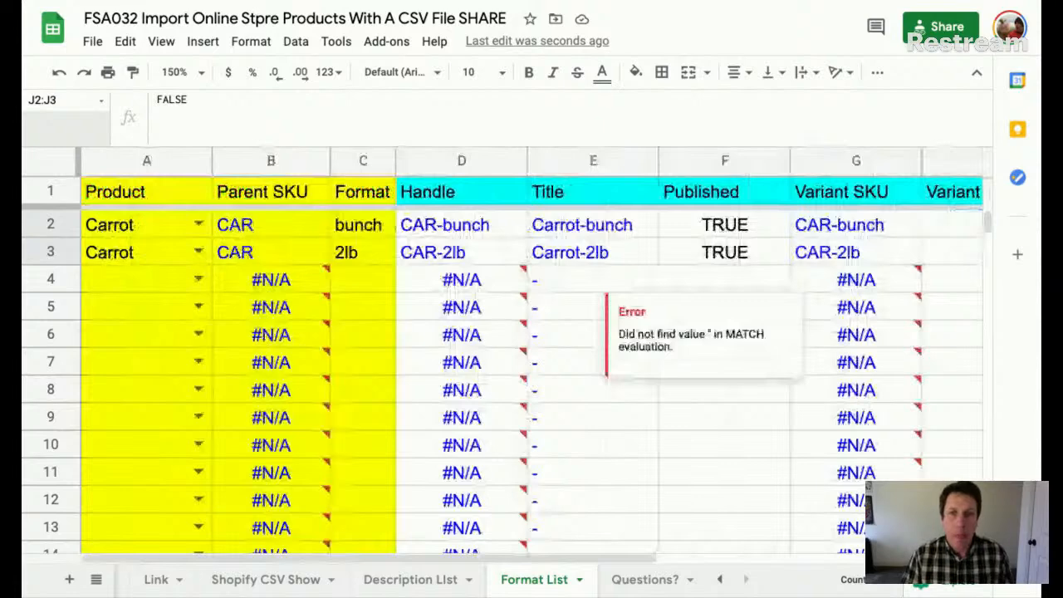
click(421, 580)
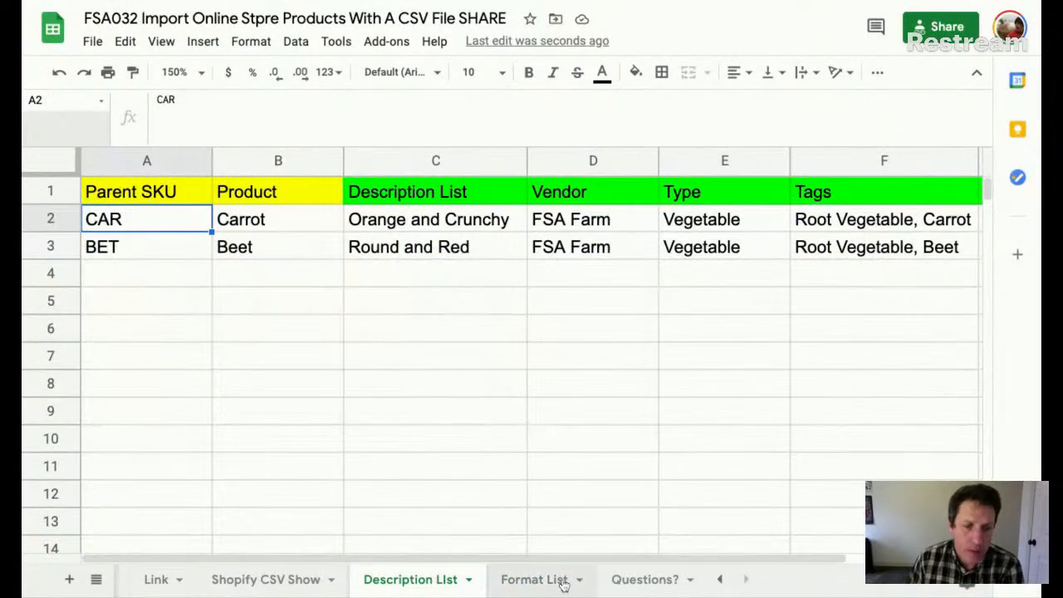
- Review the Description List and Shopify CSV Show sheets, scrolling across their columns
click(548, 582)
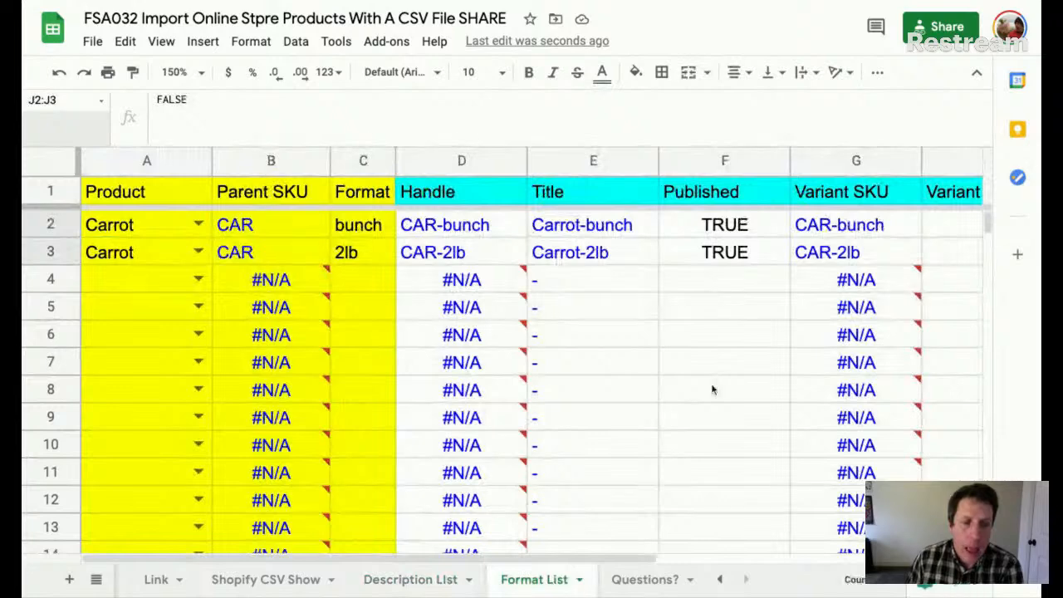
click(437, 576)
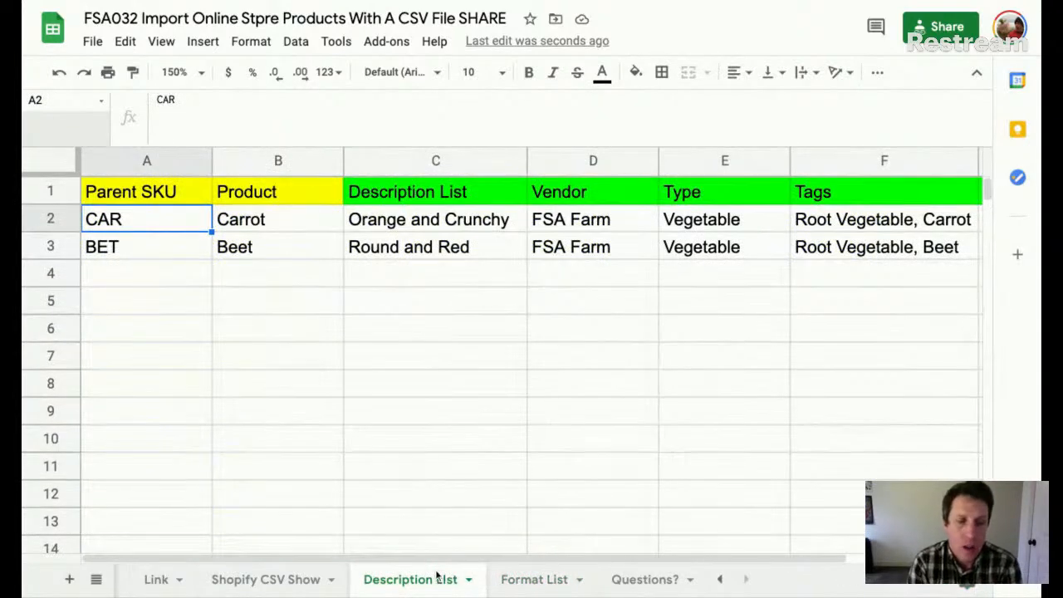
click(265, 579)
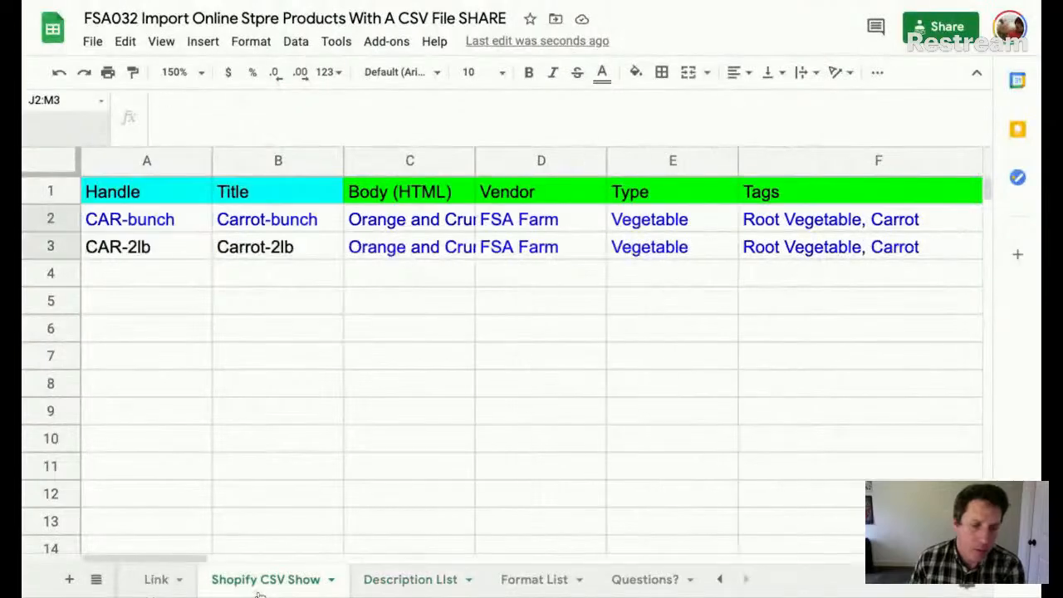
scroll(593, 375, right, 15)
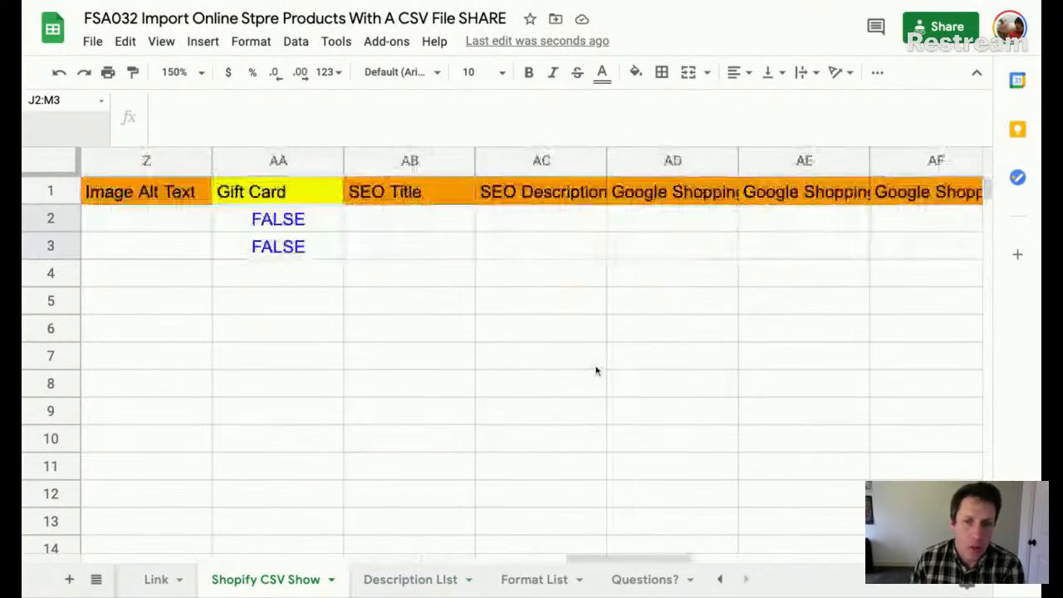
scroll(602, 366, left, 15)
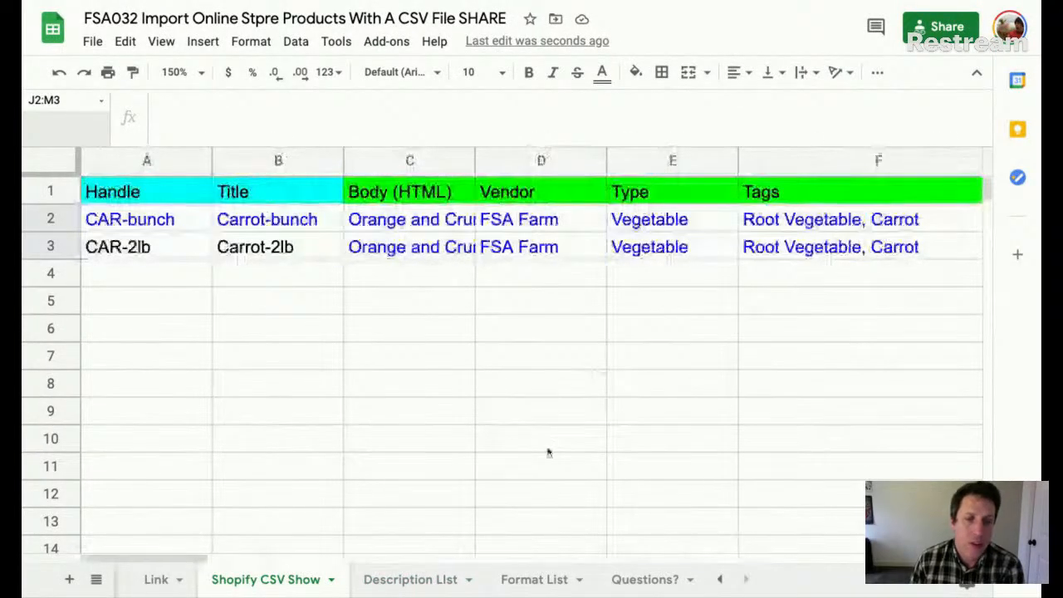
click(432, 581)
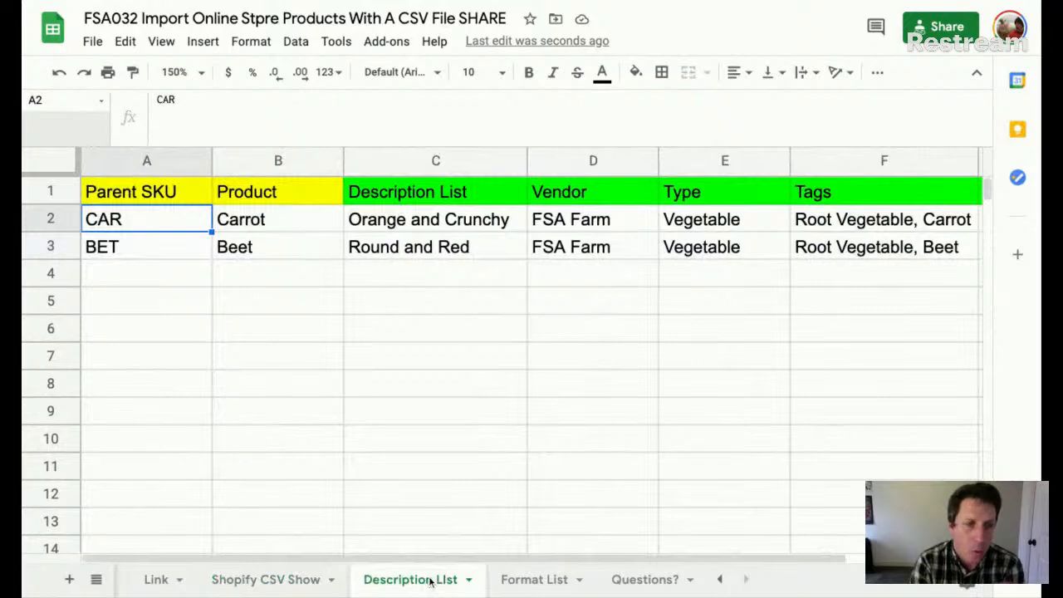
scroll(573, 376, right, 2)
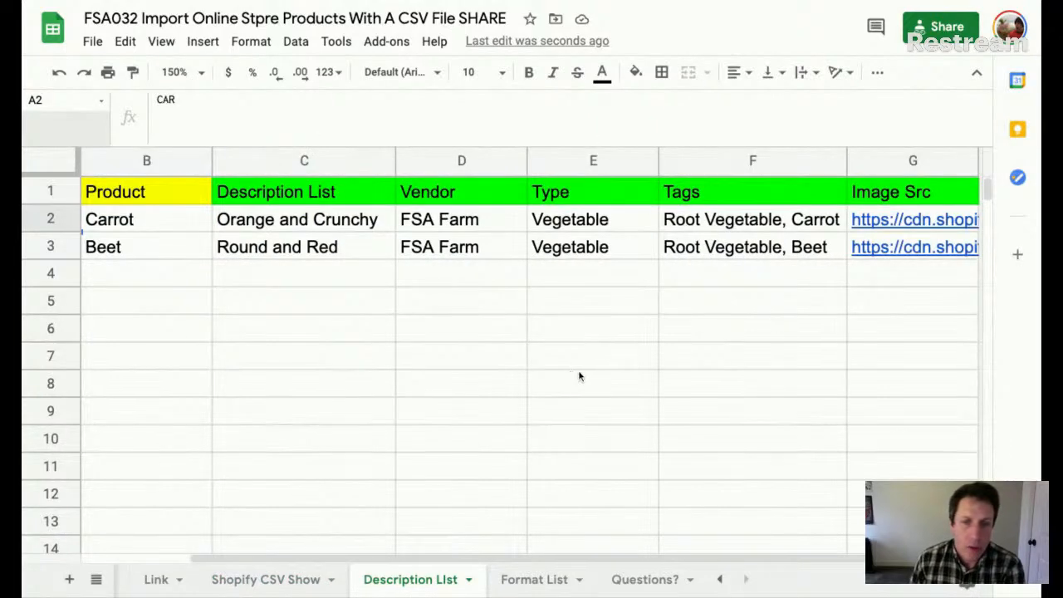
scroll(586, 374, left, 2)
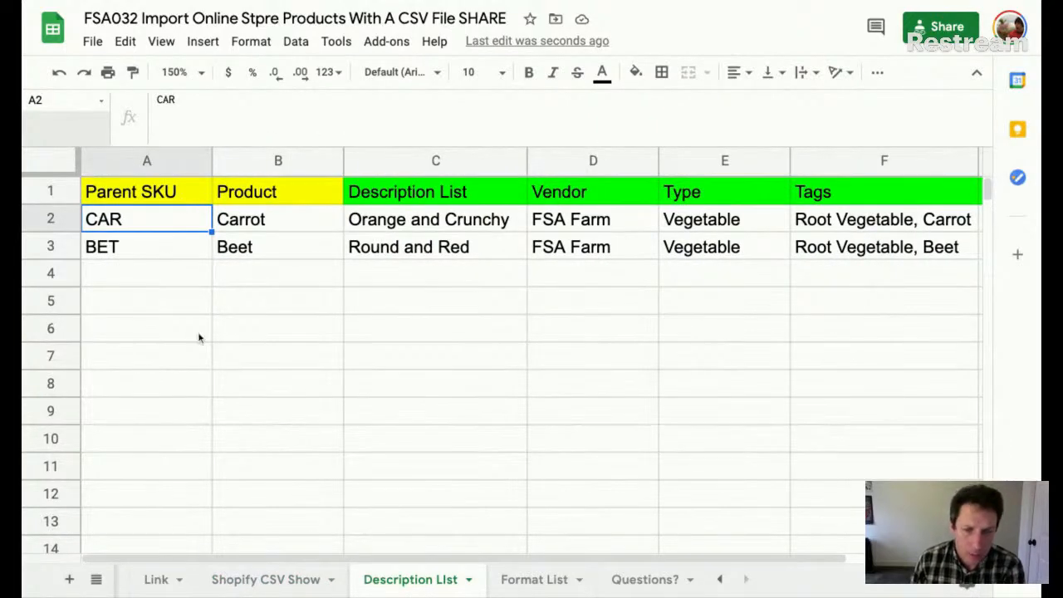
scroll(647, 253, right, 2)
scroll(647, 256, left, 2)
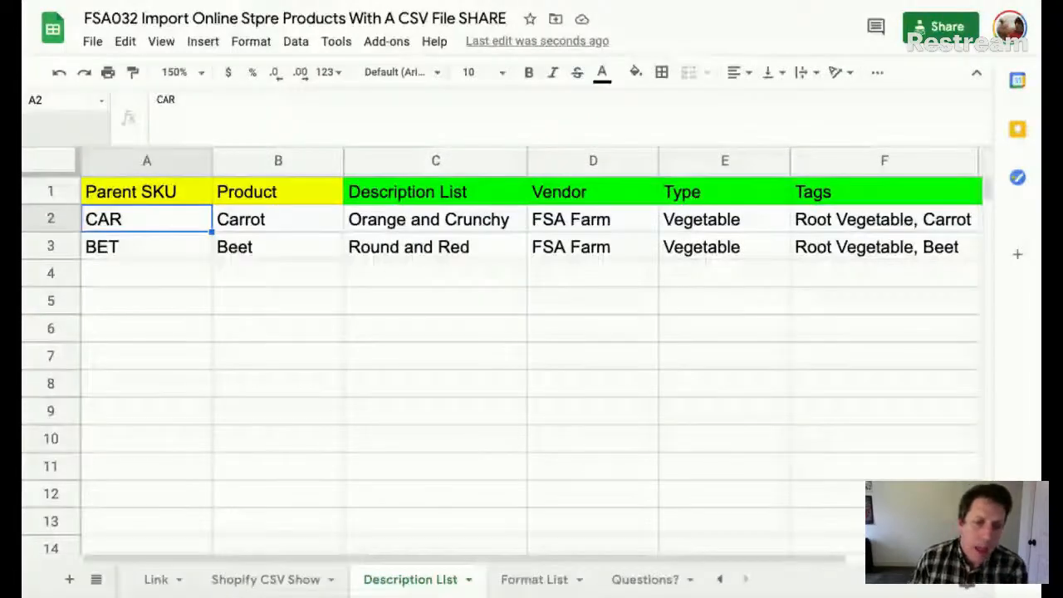
- Look over Format List and the Shopify CSV Show Handle and Title headings, ending on Format List
click(536, 579)
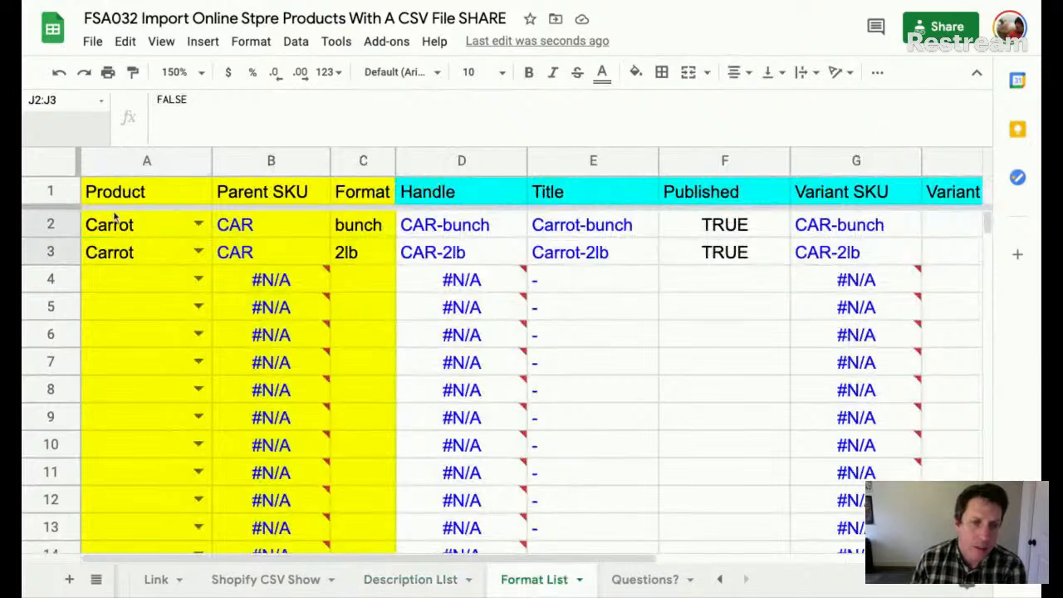
scroll(856, 260, right, 5)
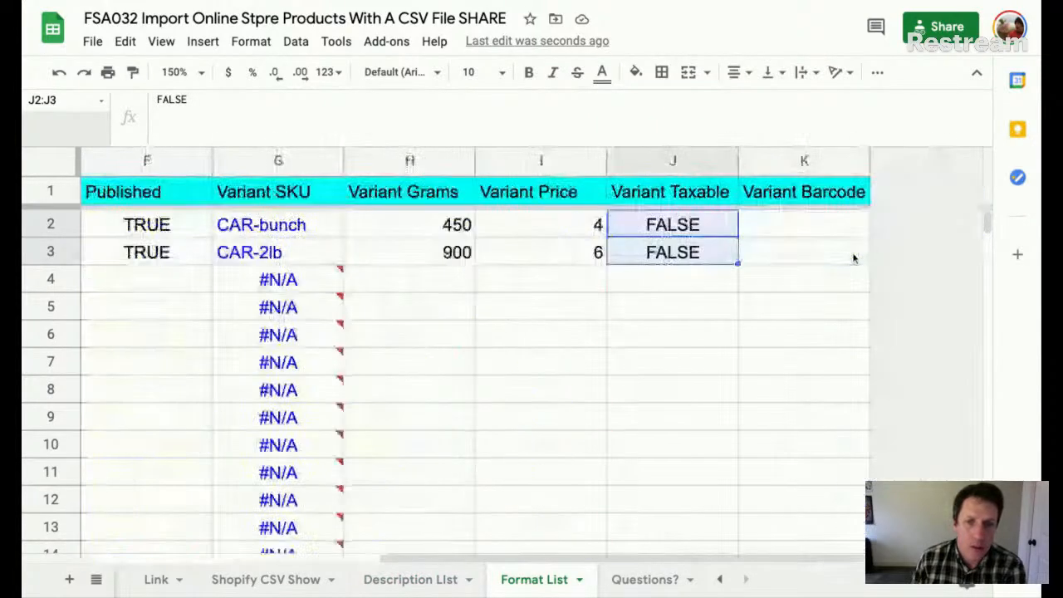
scroll(853, 258, left, 5)
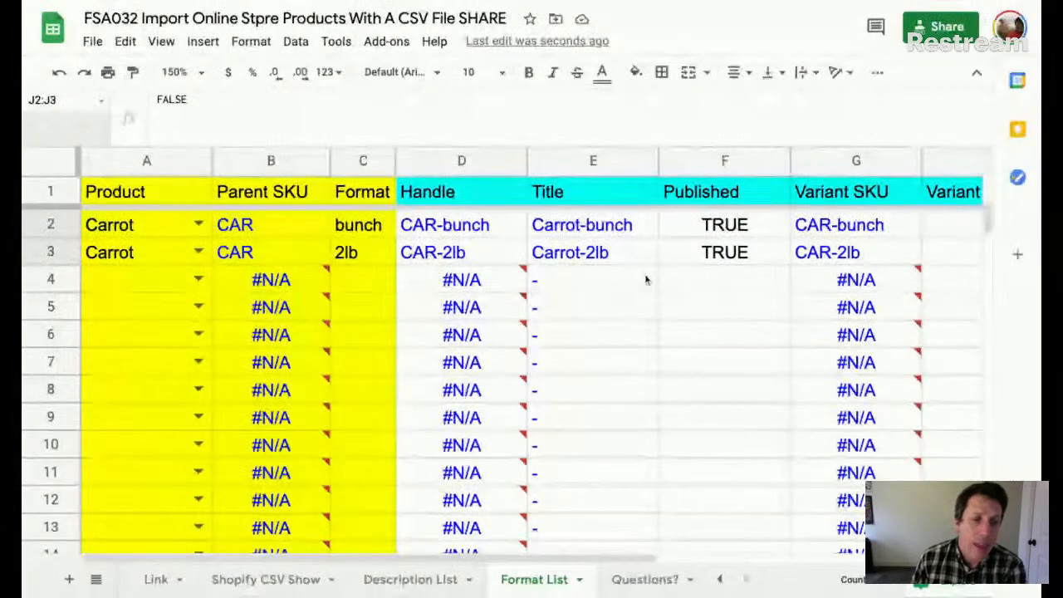
click(262, 580)
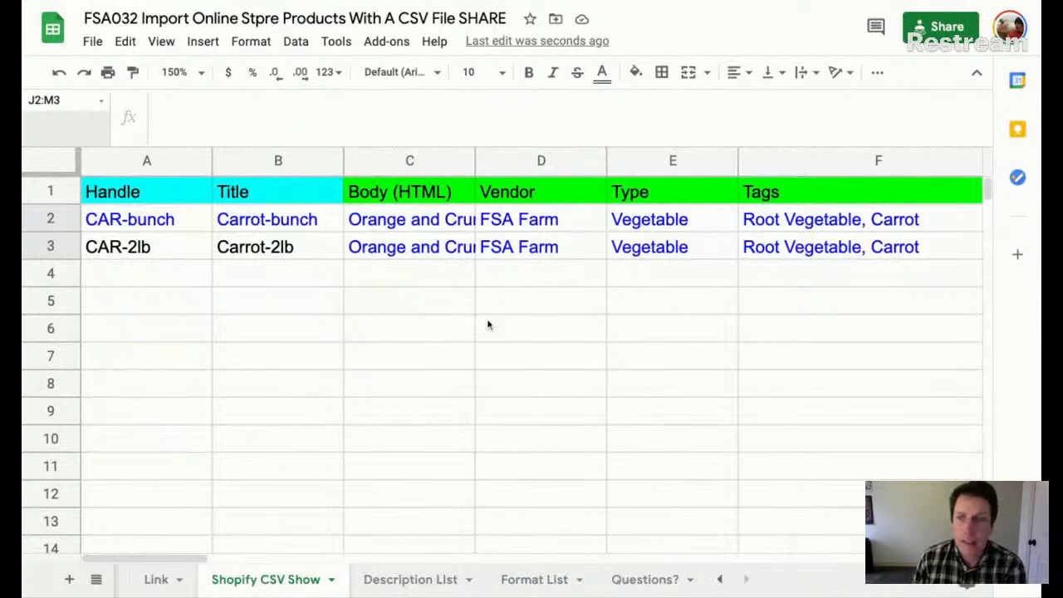
scroll(512, 315, right, 10)
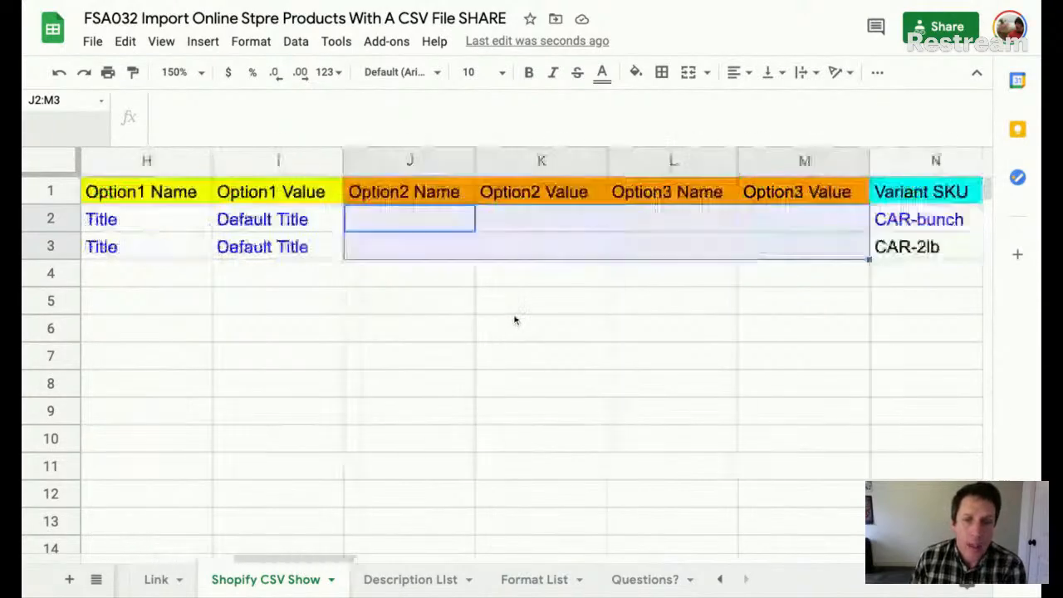
scroll(516, 320, left, 10)
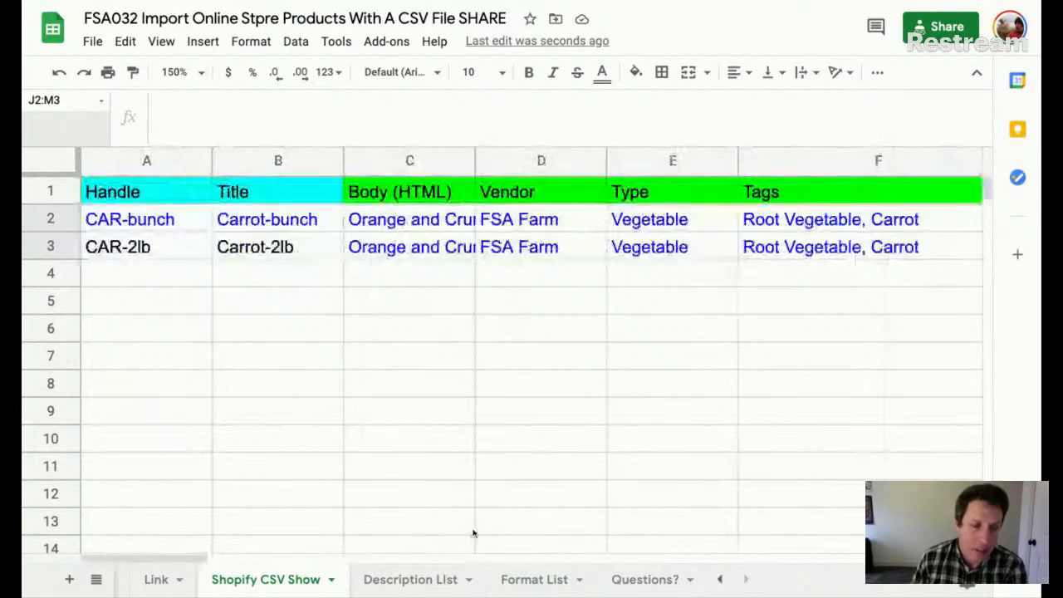
drag(133, 191, 258, 193)
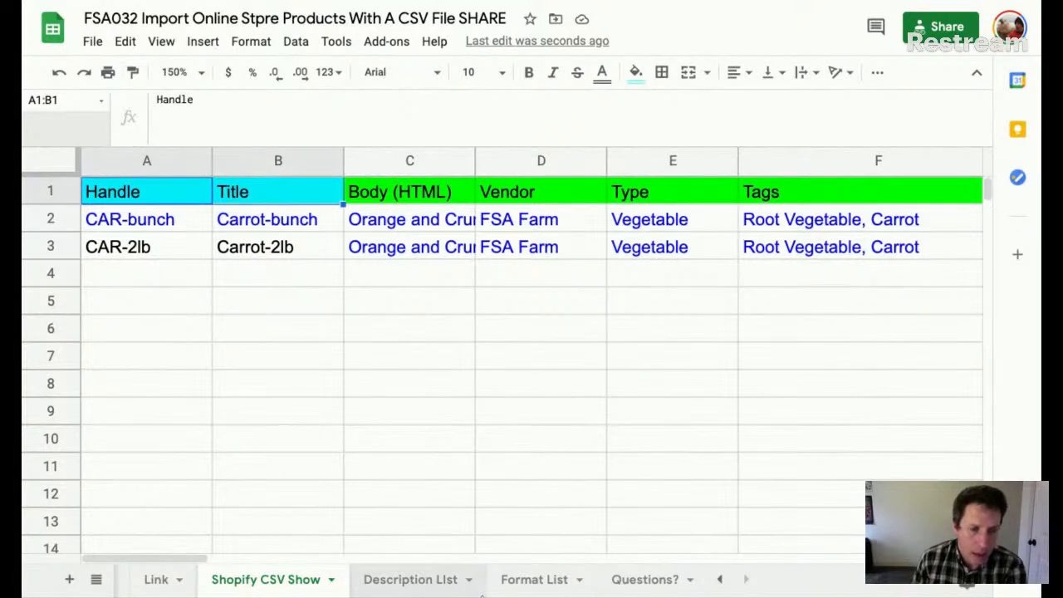
click(470, 581)
click(548, 580)
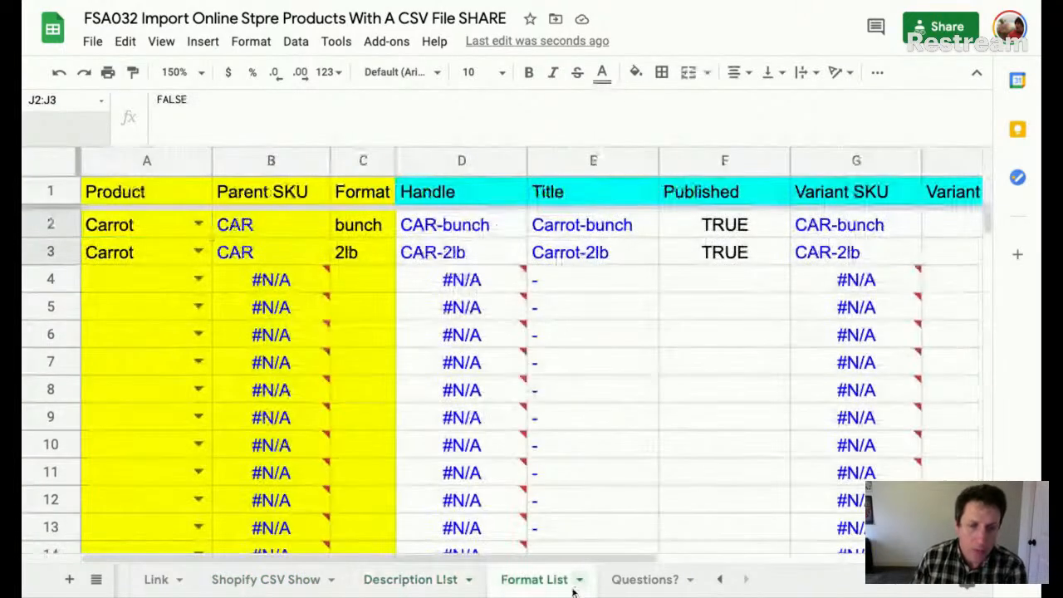
- Colour the Format List sheet tab cyan
click(585, 582)
mouse_move(588, 391)
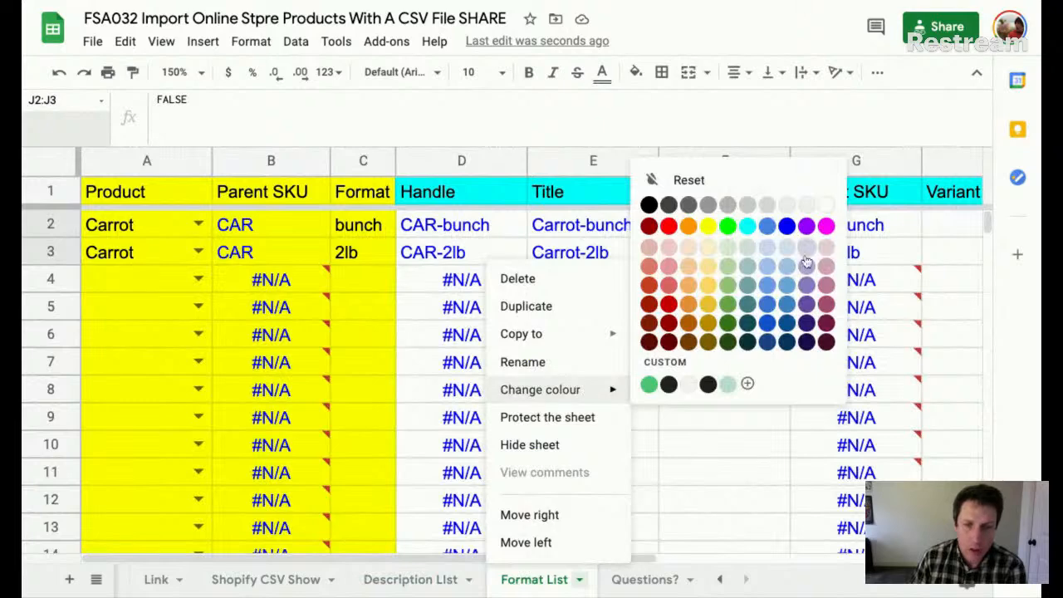
click(748, 227)
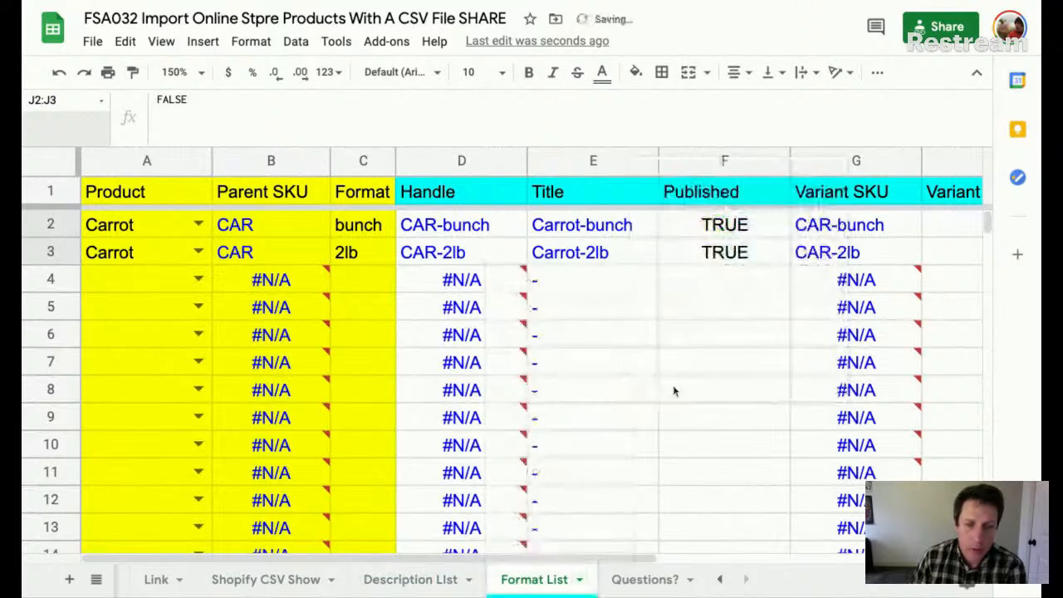
click(470, 581)
- Colour the Description List sheet tab green
click(300, 580)
click(471, 583)
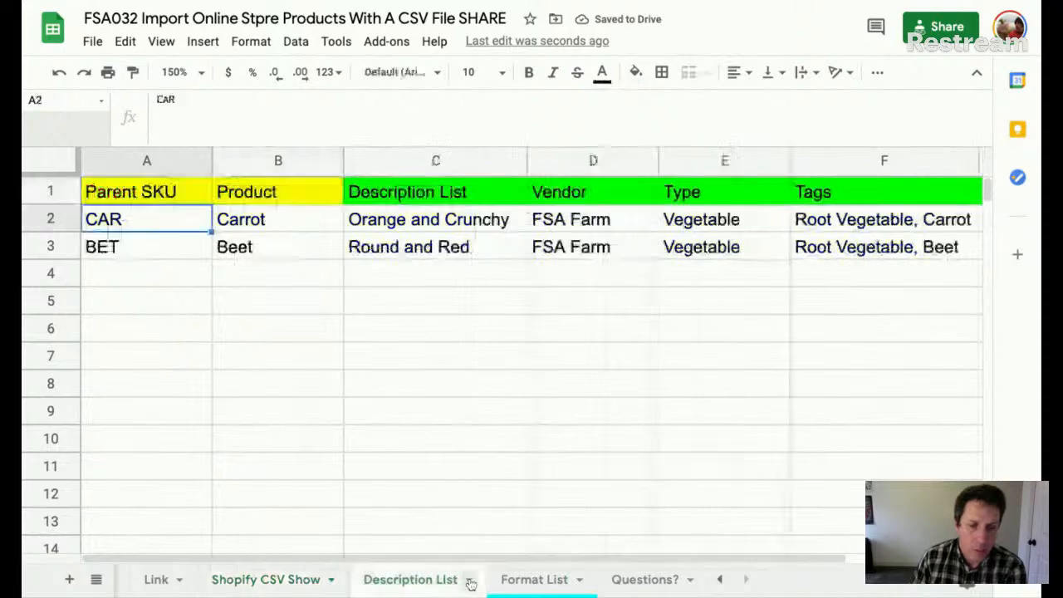
click(469, 579)
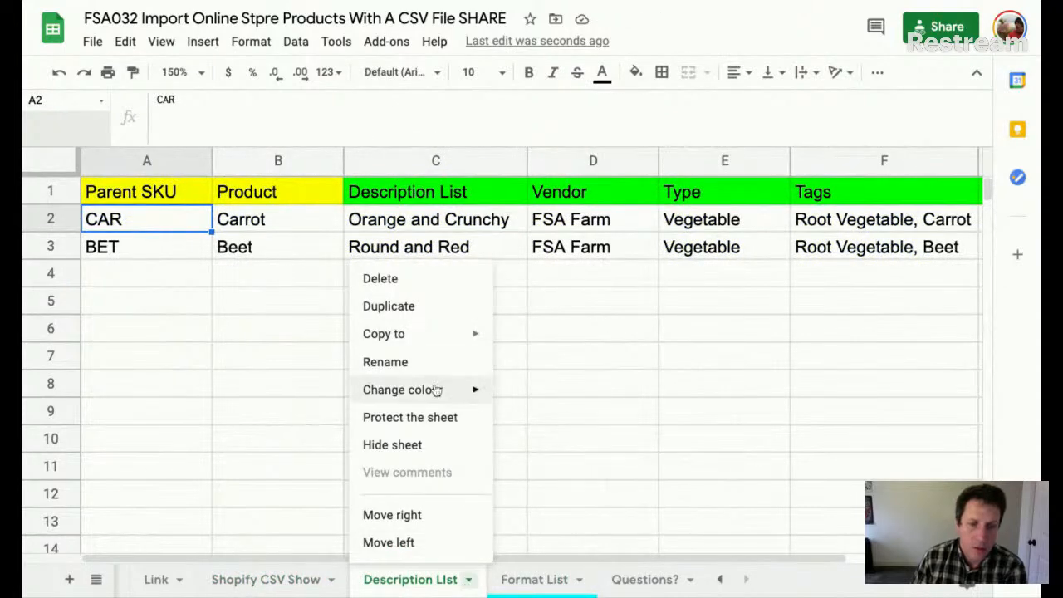
mouse_move(435, 388)
click(592, 230)
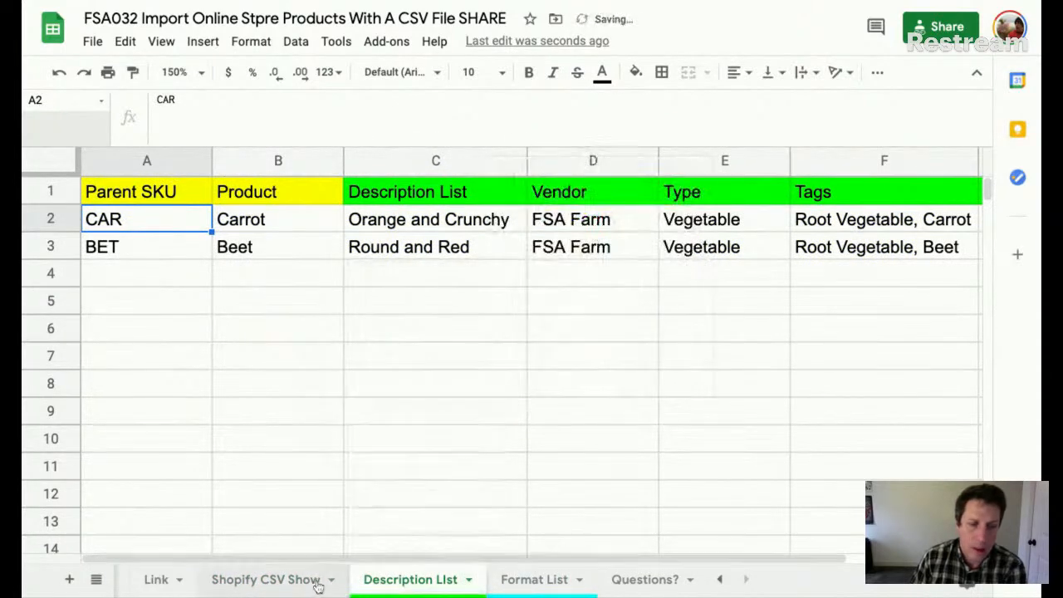
- Colour the Shopify CSV Show sheet tab yellow
click(322, 579)
click(330, 582)
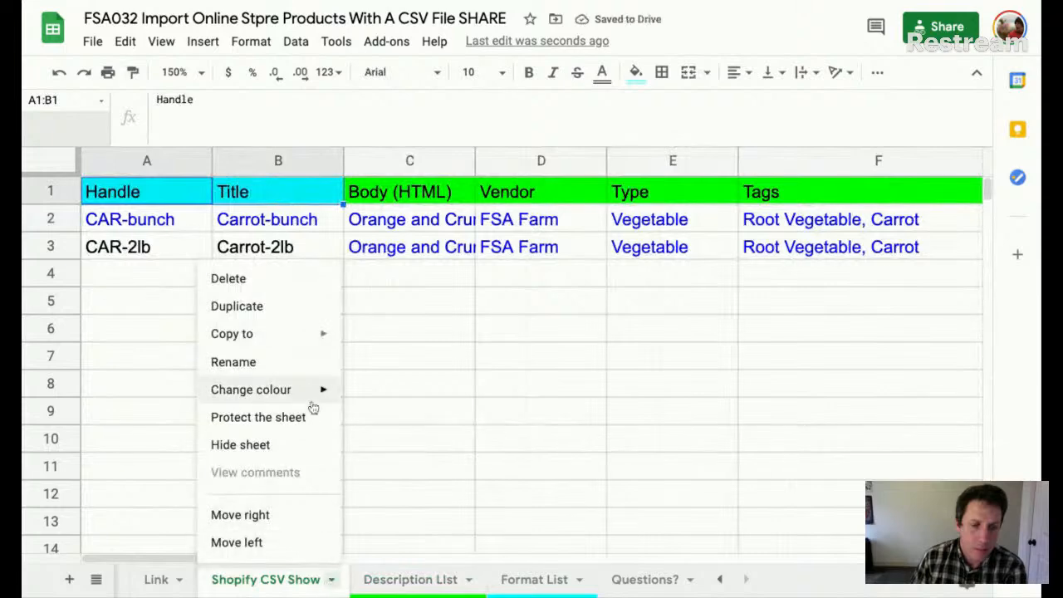
mouse_move(304, 393)
click(420, 226)
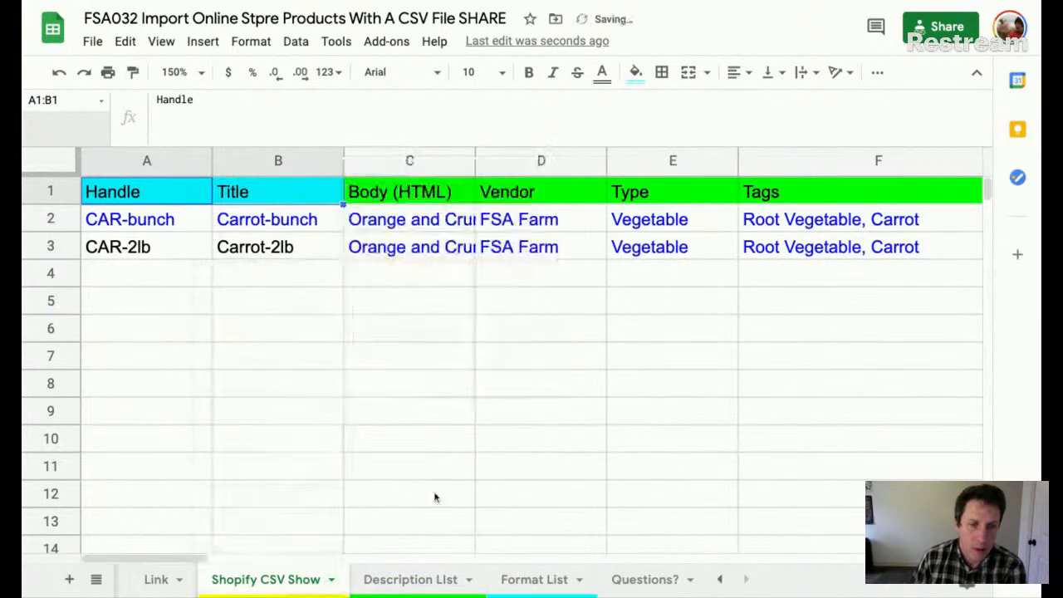
click(546, 415)
- Inspect the Option1 Name formula in H2 and the Option3 Value column on Shopify CSV Show
scroll(541, 410, right, 5)
drag(515, 198, 645, 252)
click(557, 218)
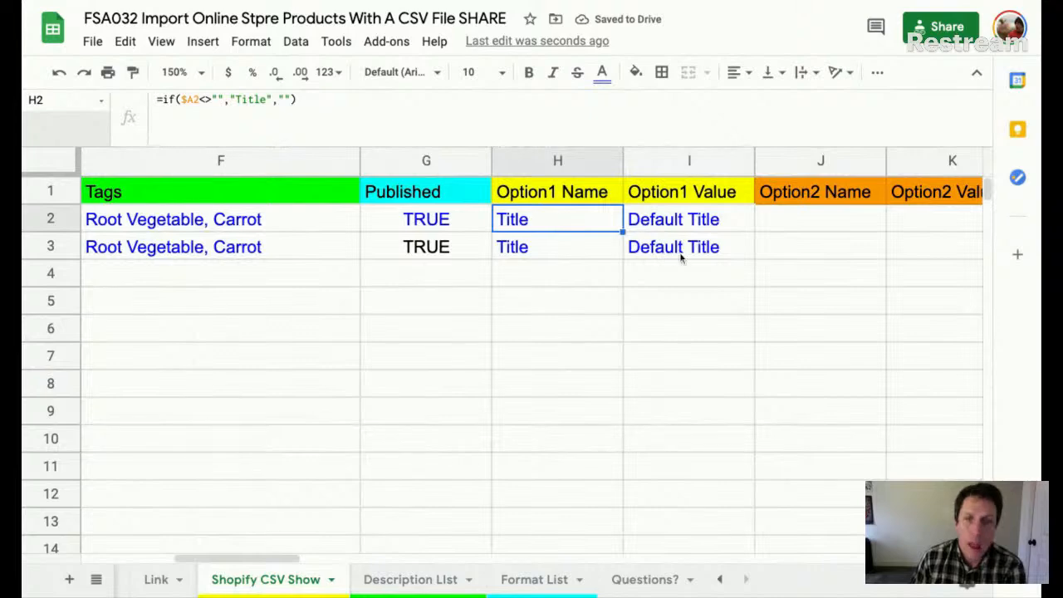
scroll(444, 204, right, 5)
click(444, 201)
scroll(405, 239, left, 7)
scroll(405, 239, left, 3)
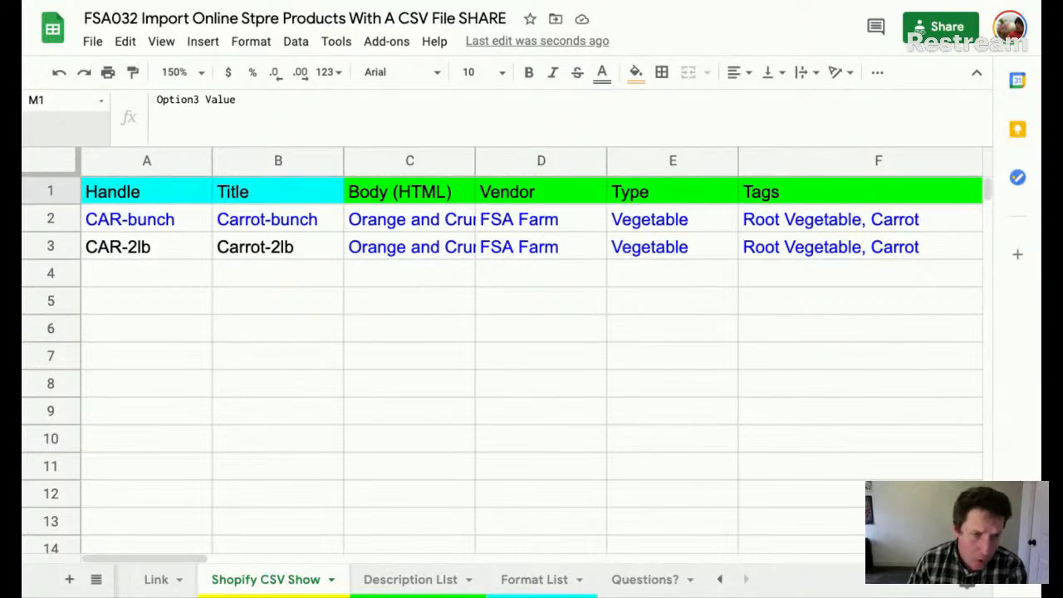
double_click(146, 220)
click(166, 283)
click(131, 218)
double_click(131, 218)
click(253, 345)
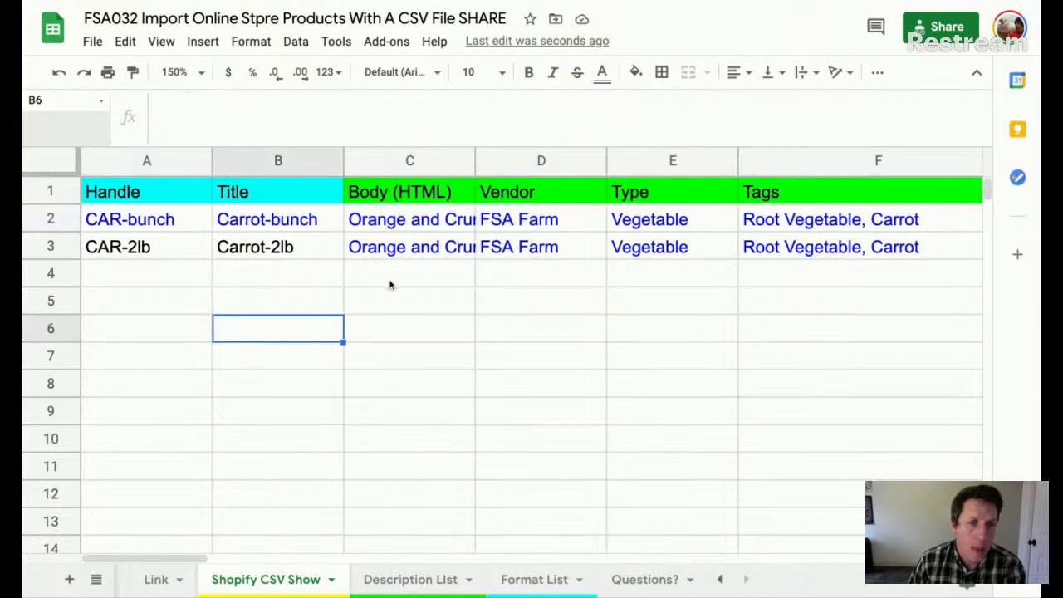
click(390, 221)
double_click(391, 221)
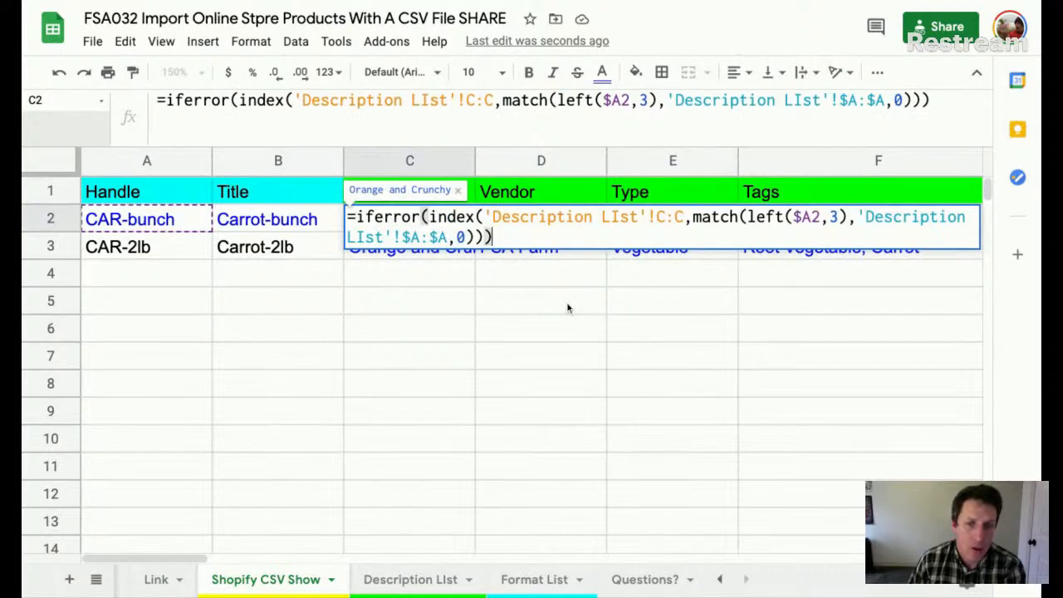
click(459, 303)
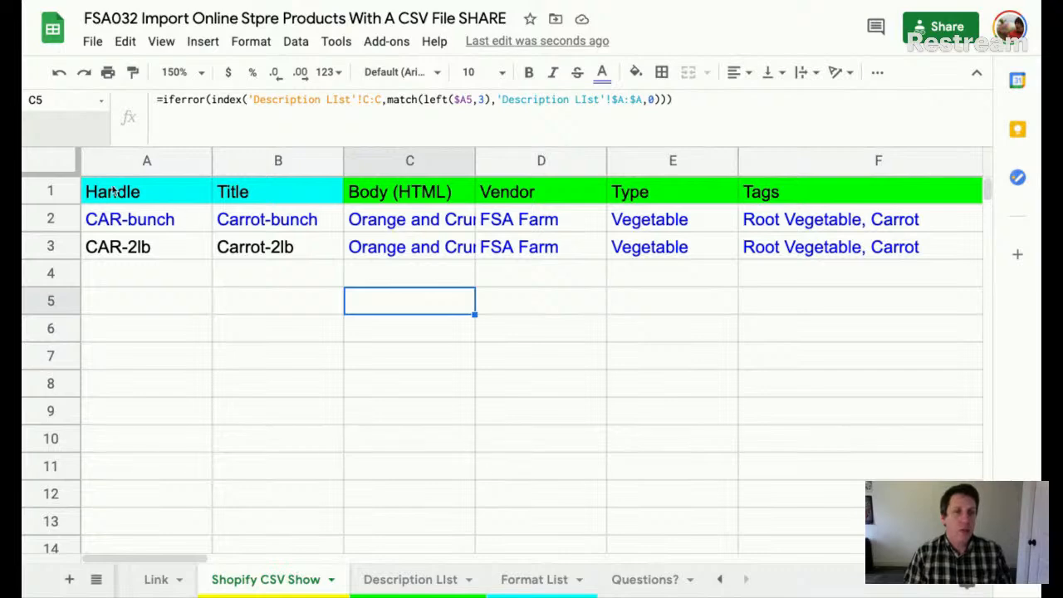
click(137, 161)
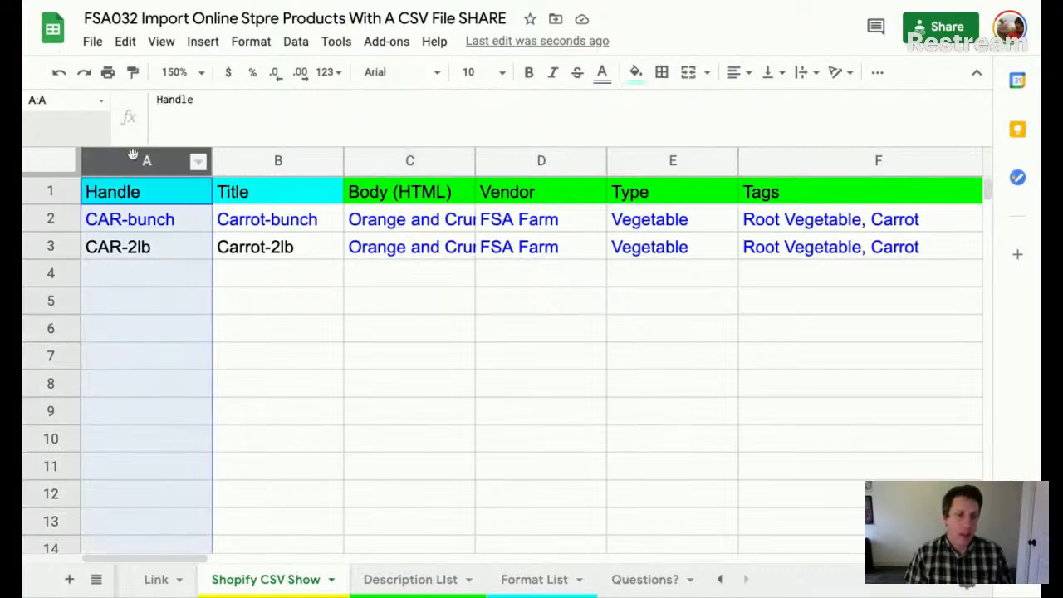
click(142, 226)
- Clear A2, begin a FILTER formula on Format List column D, then cancel it
key(Delete)
click(120, 267)
click(127, 214)
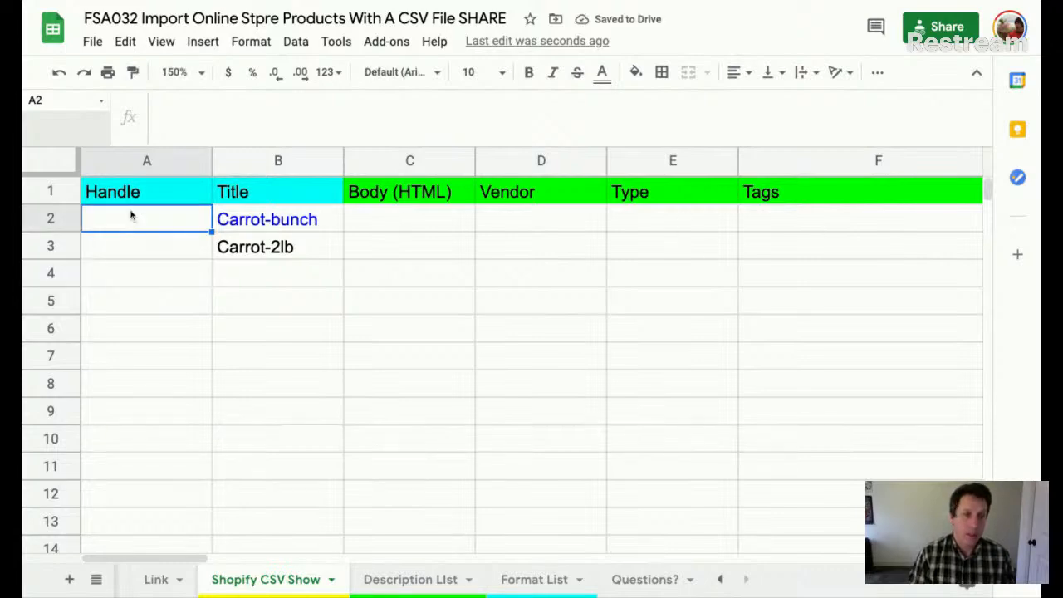
text(=filtet)
key(BackSpace)
key(BackSpace)
text(ter)
key(BackSpace)
key(BackSpace)
key(BackSpace)
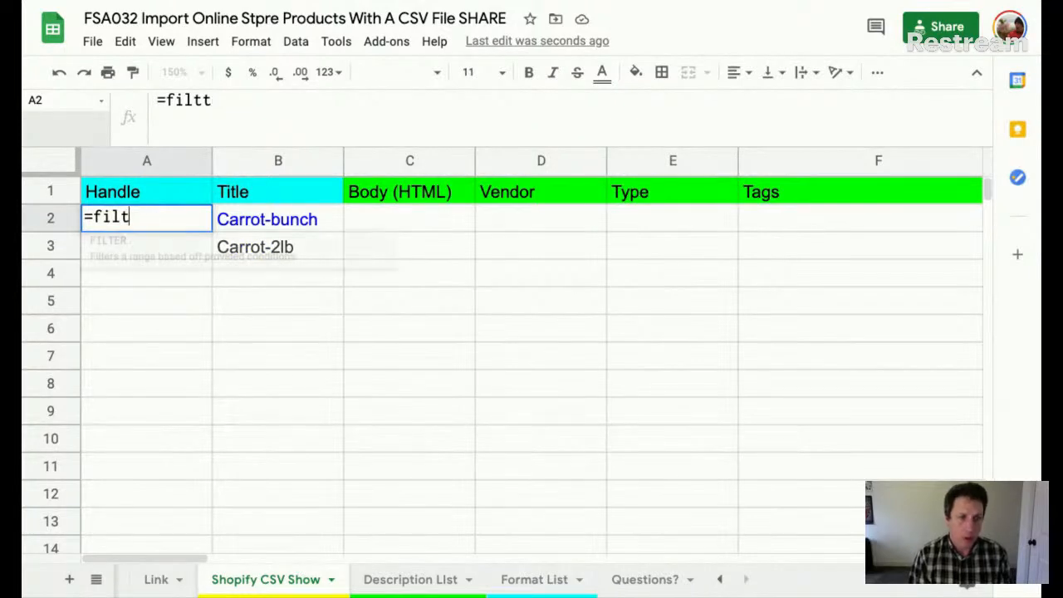
text(er()
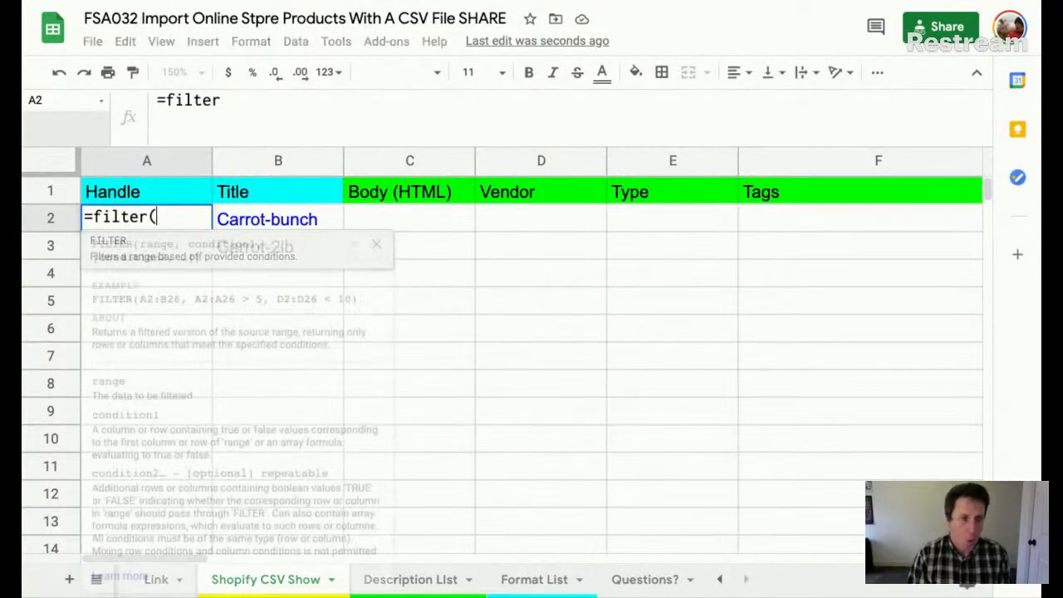
click(416, 579)
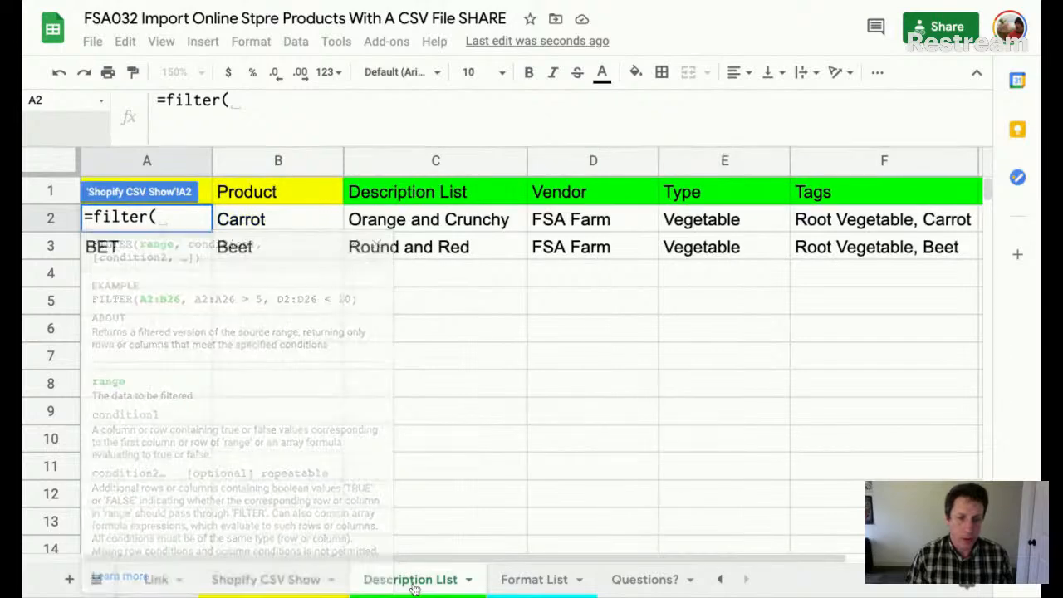
click(523, 581)
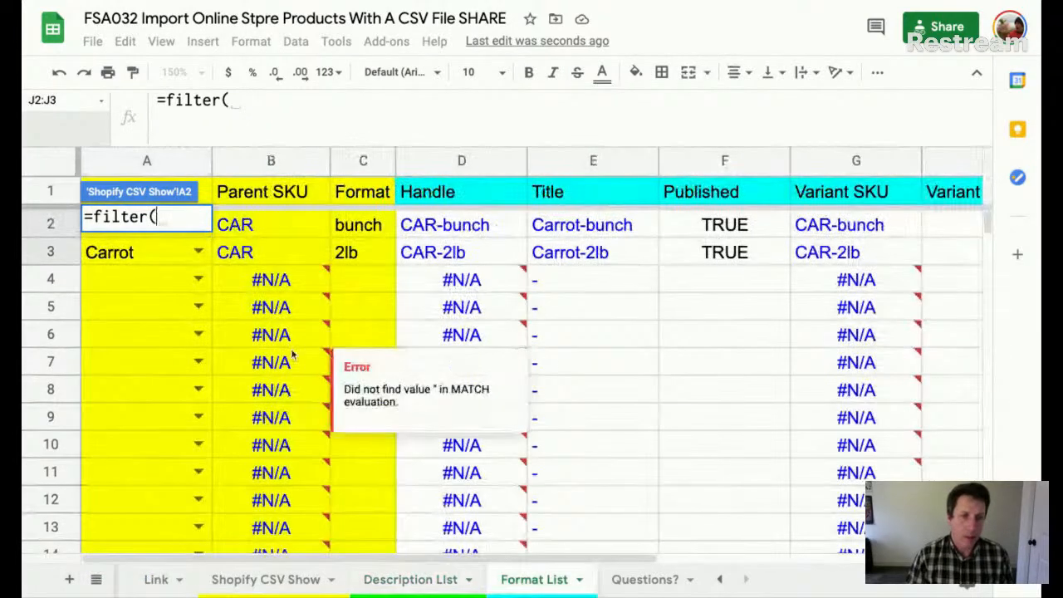
click(436, 162)
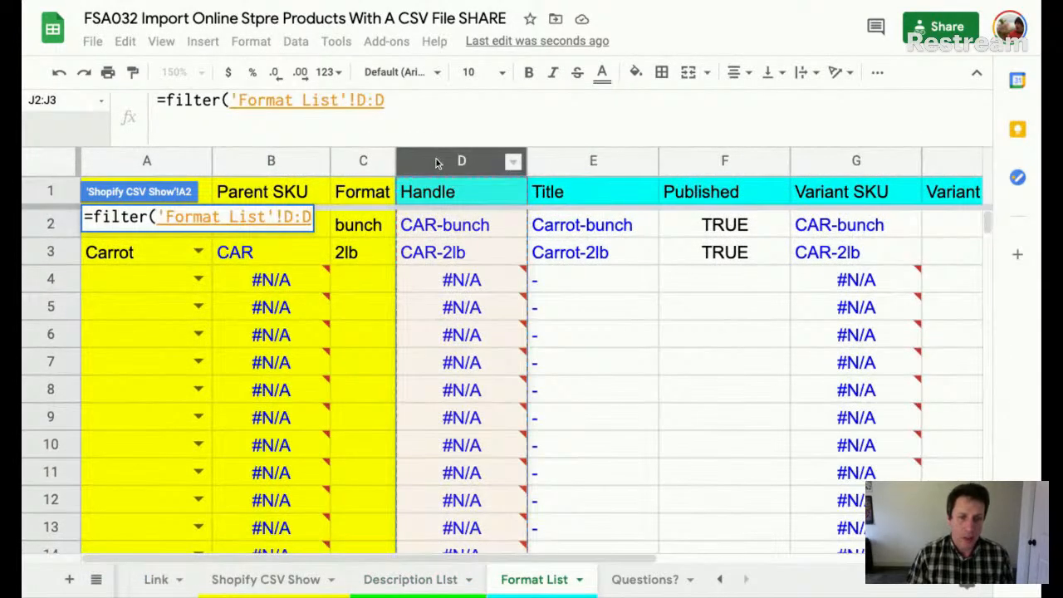
click(270, 579)
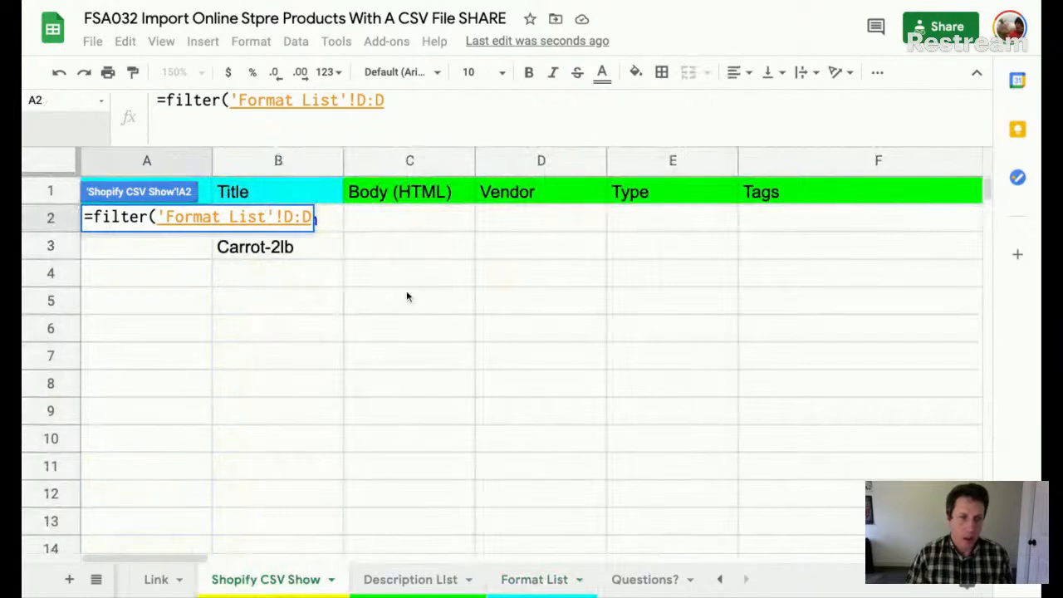
key(Escape)
- Restart A2 as =filter('Format List'!D:D, using Format List column D as the range
click(138, 188)
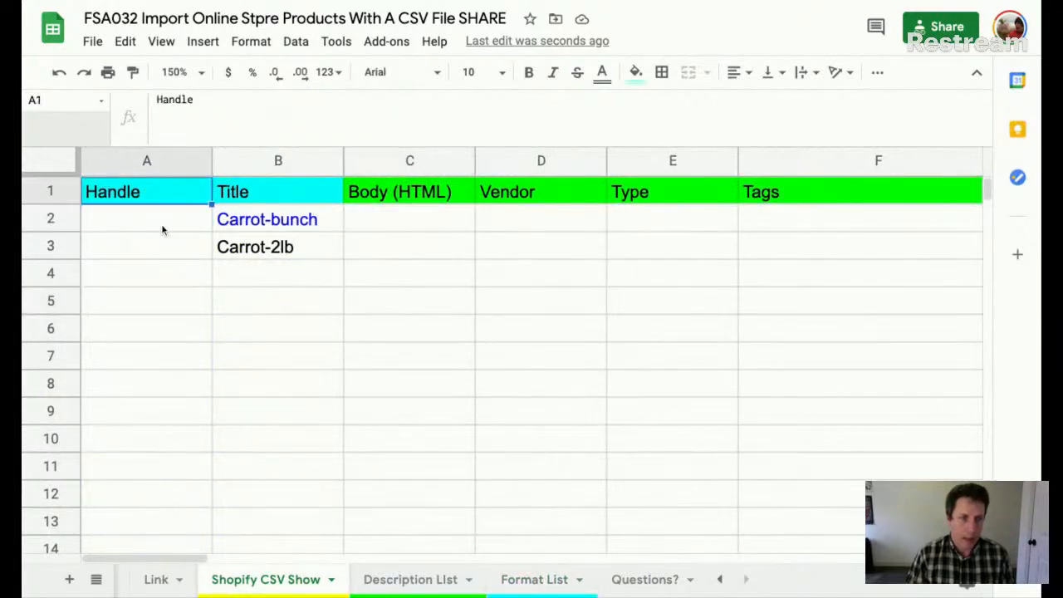
click(162, 228)
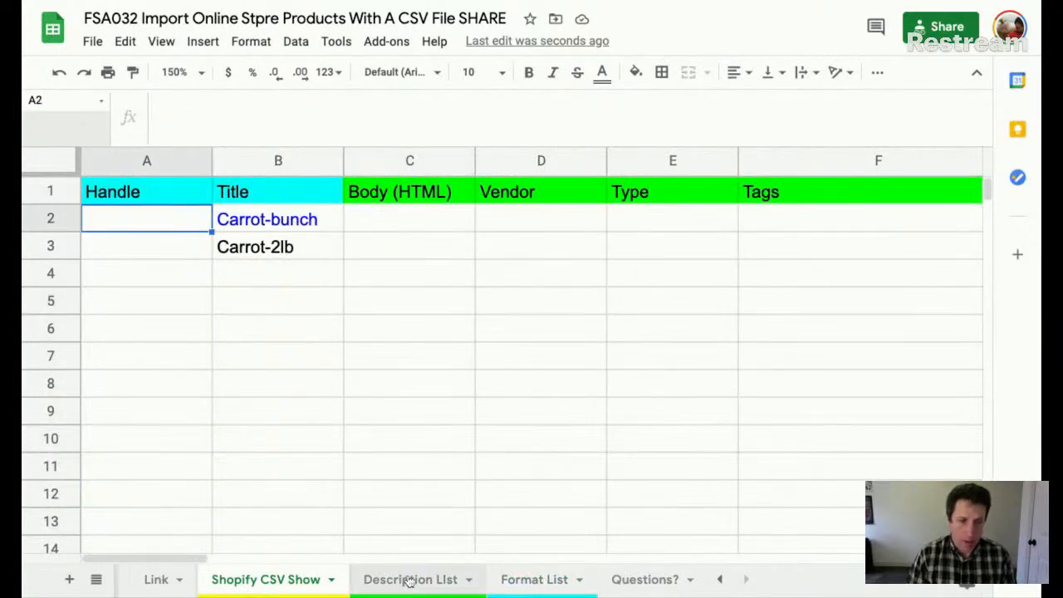
click(515, 579)
click(457, 159)
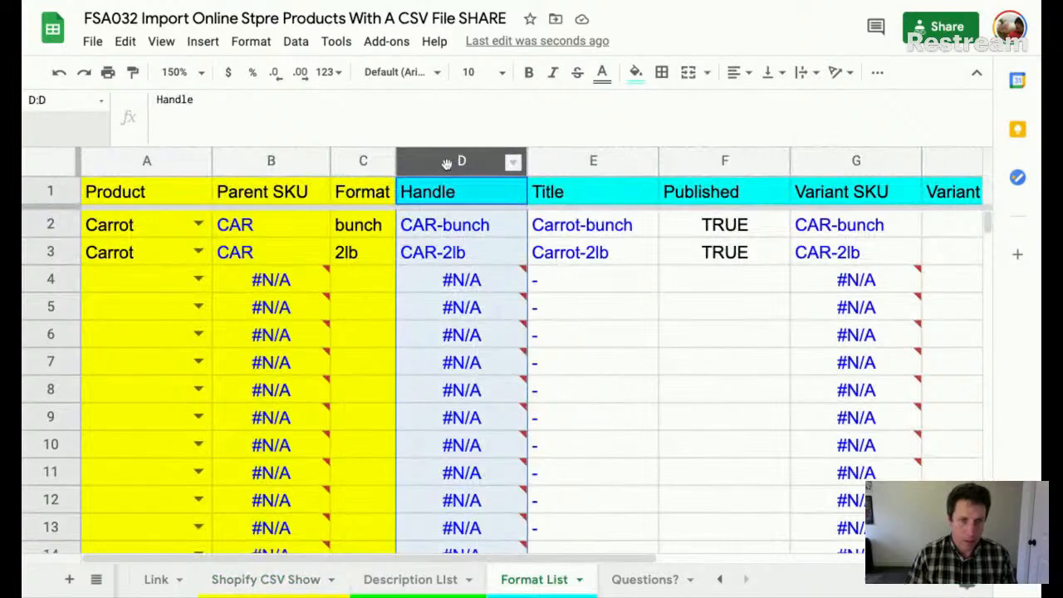
click(307, 579)
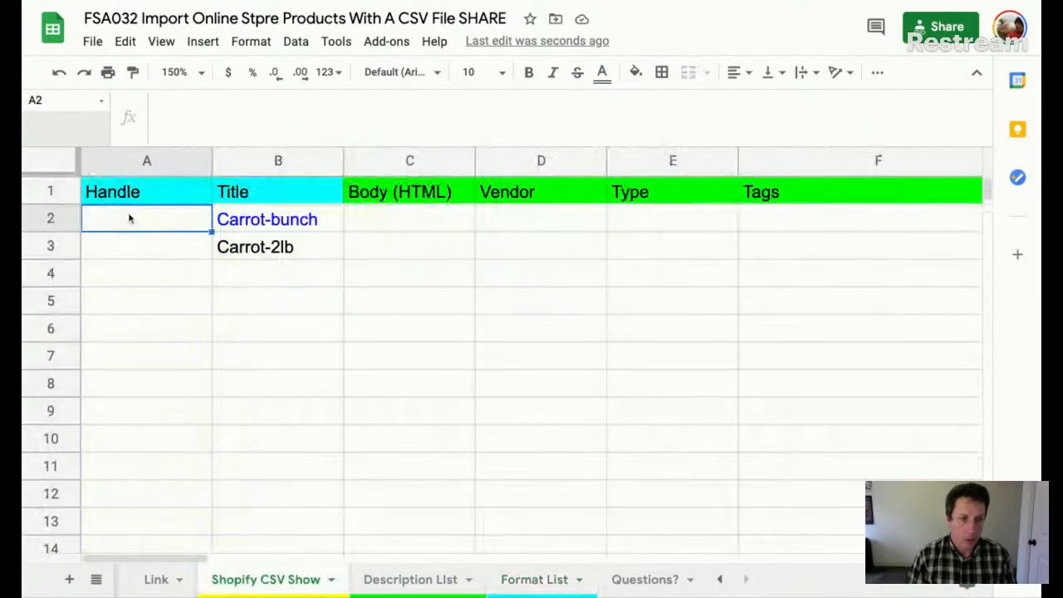
text(=filter)
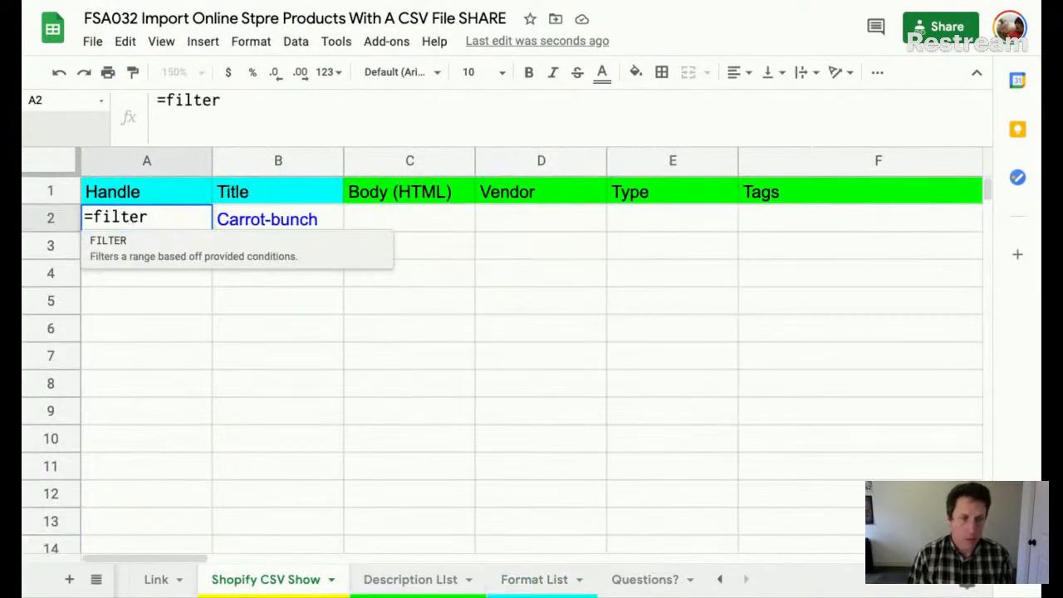
text(()
click(534, 579)
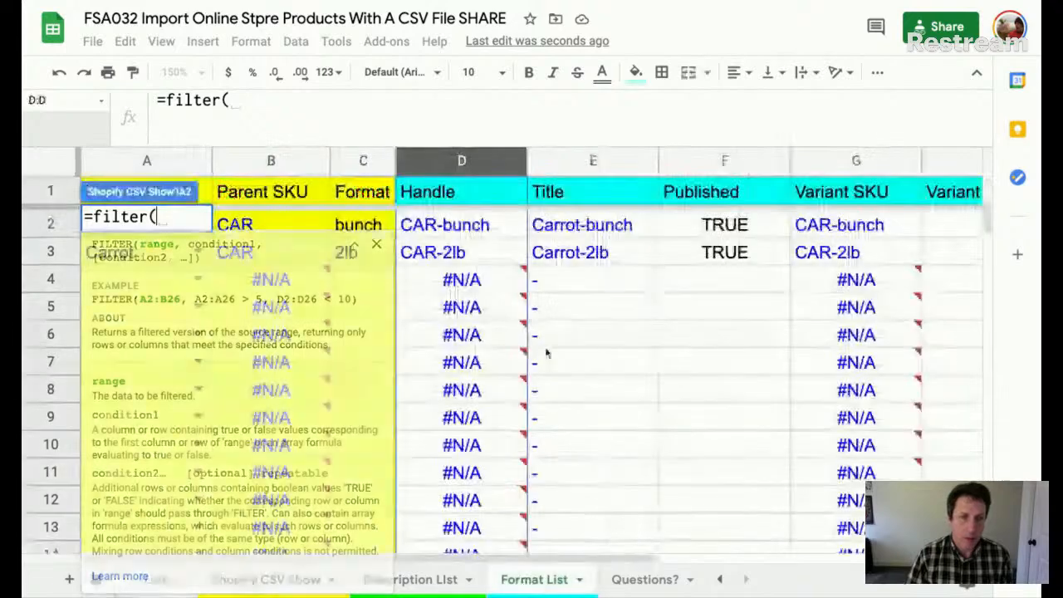
click(459, 161)
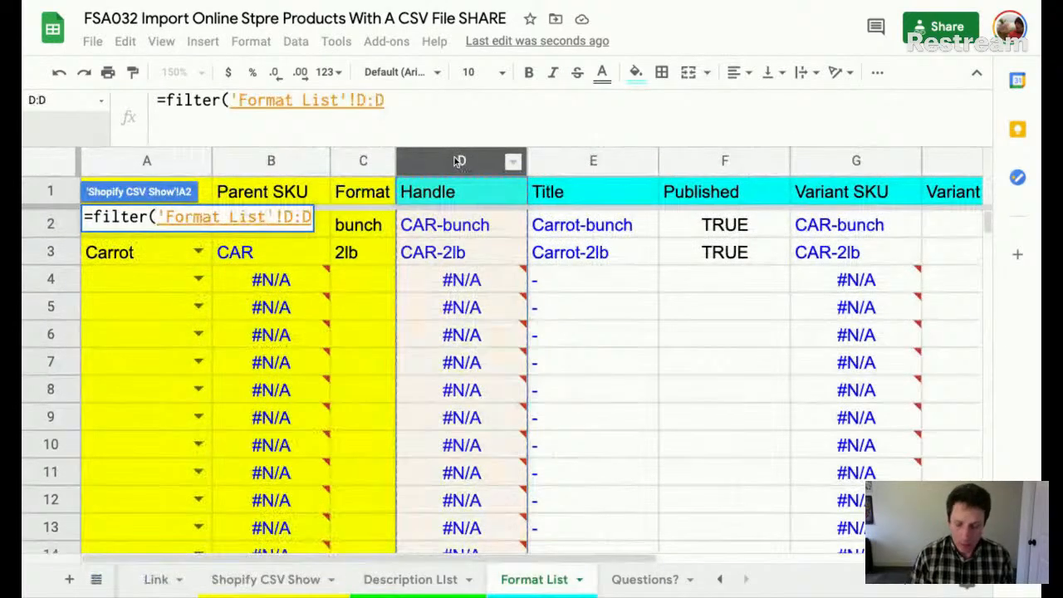
text(,)
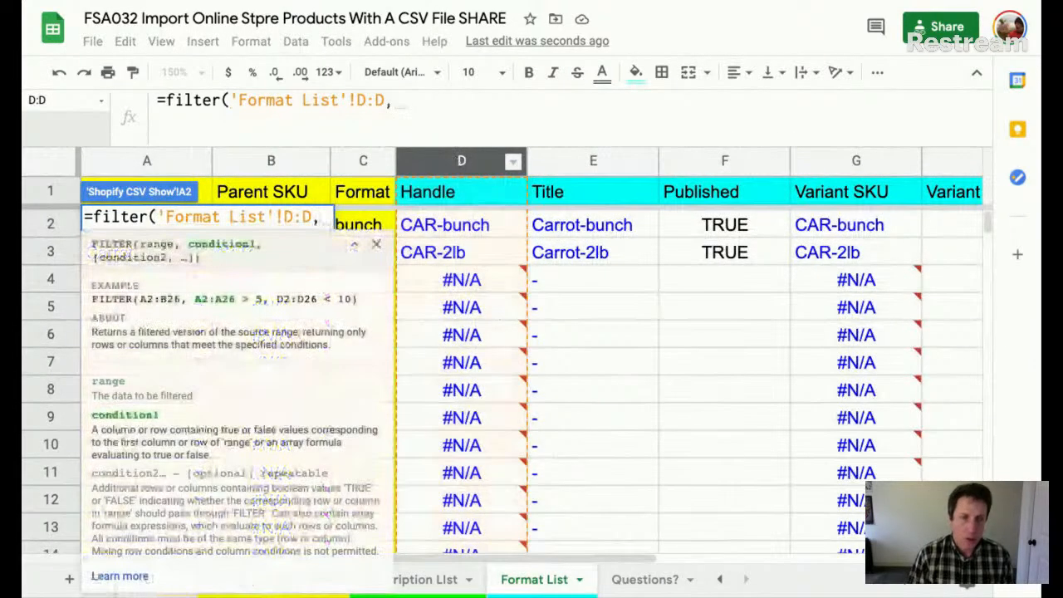
- Add the condition 'Format List'!A:A<>"" and commit the handle FILTER formula
click(376, 244)
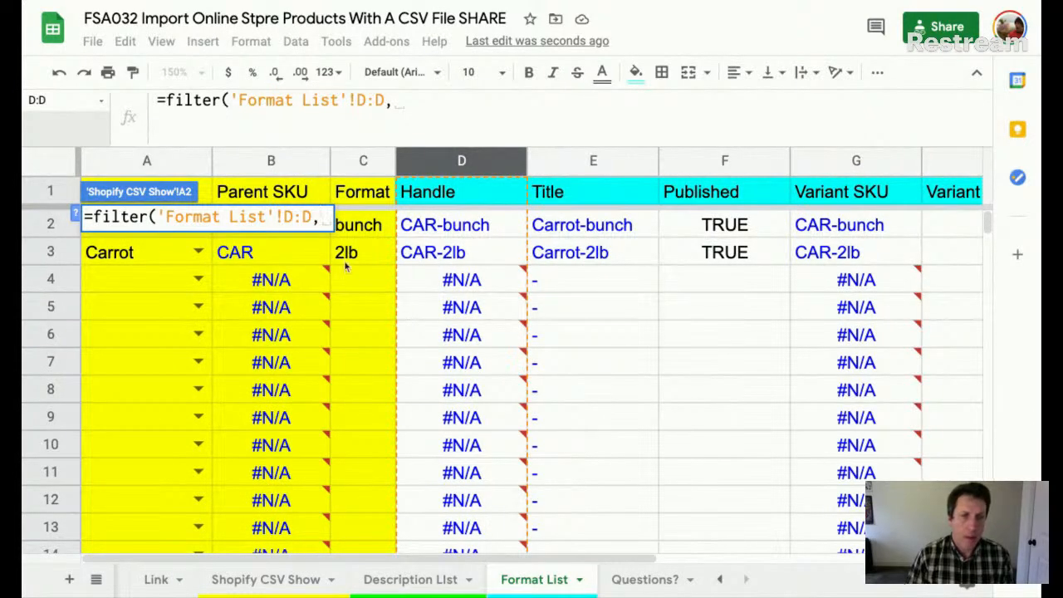
click(160, 163)
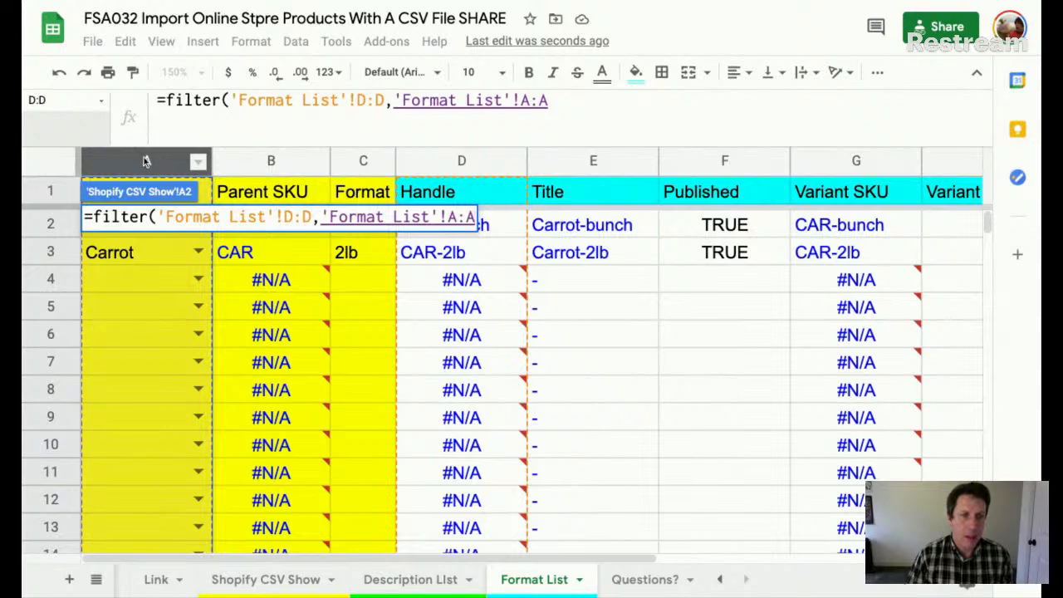
click(607, 103)
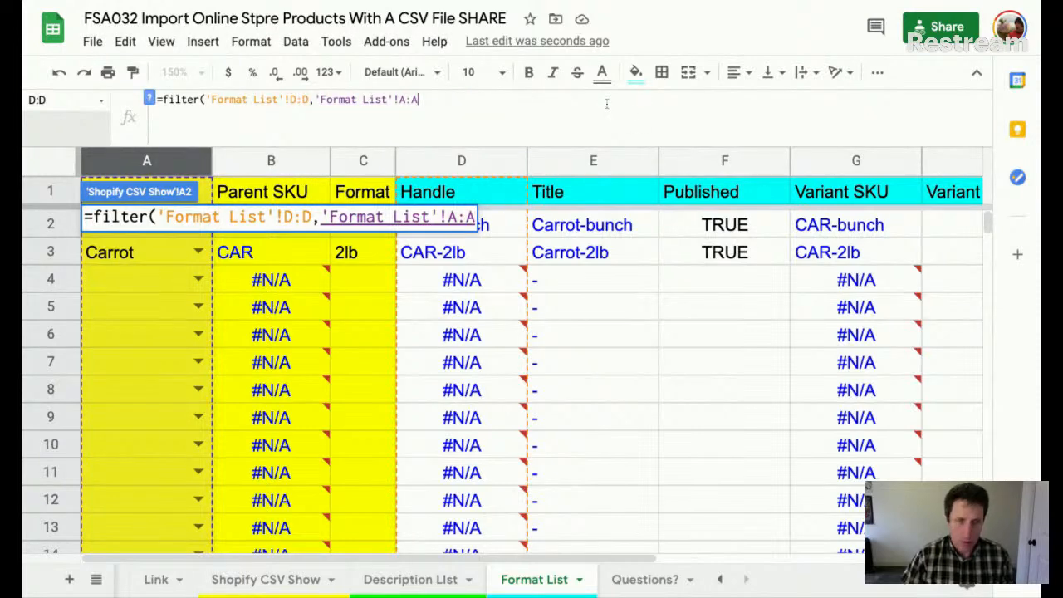
click(471, 216)
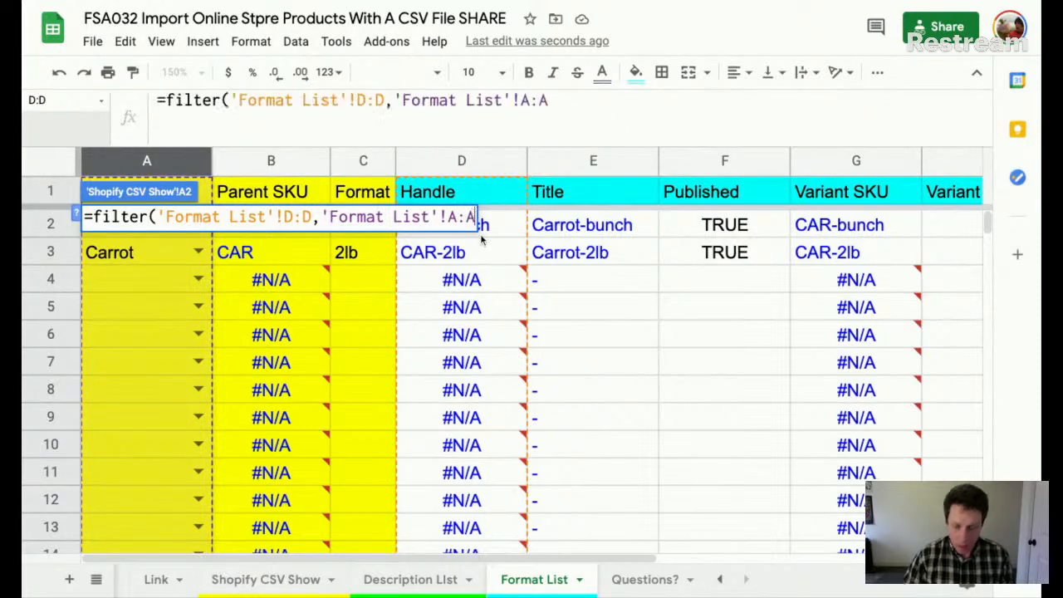
text(<)
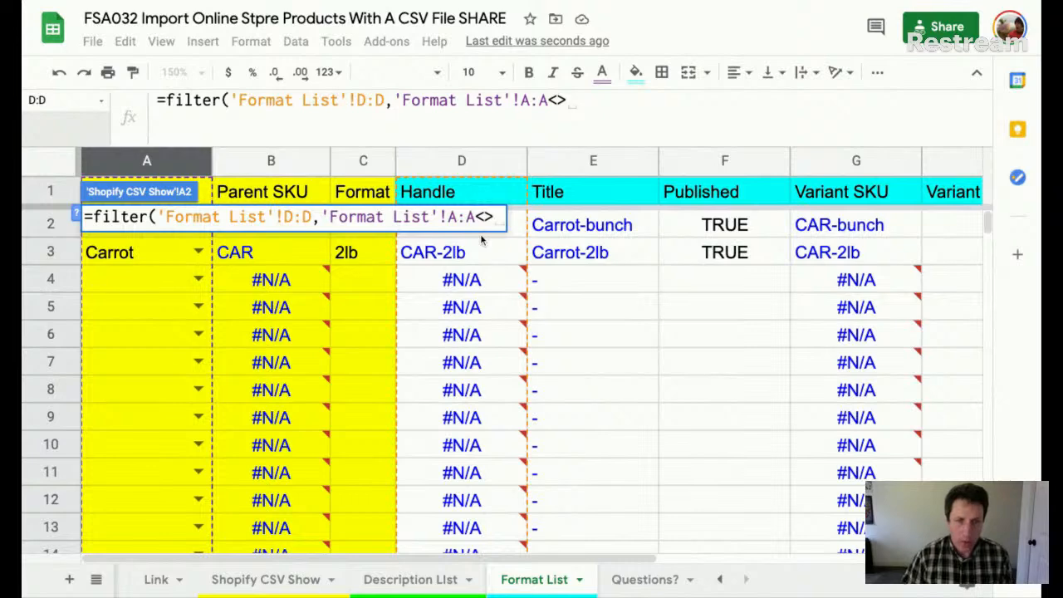
text(>"")
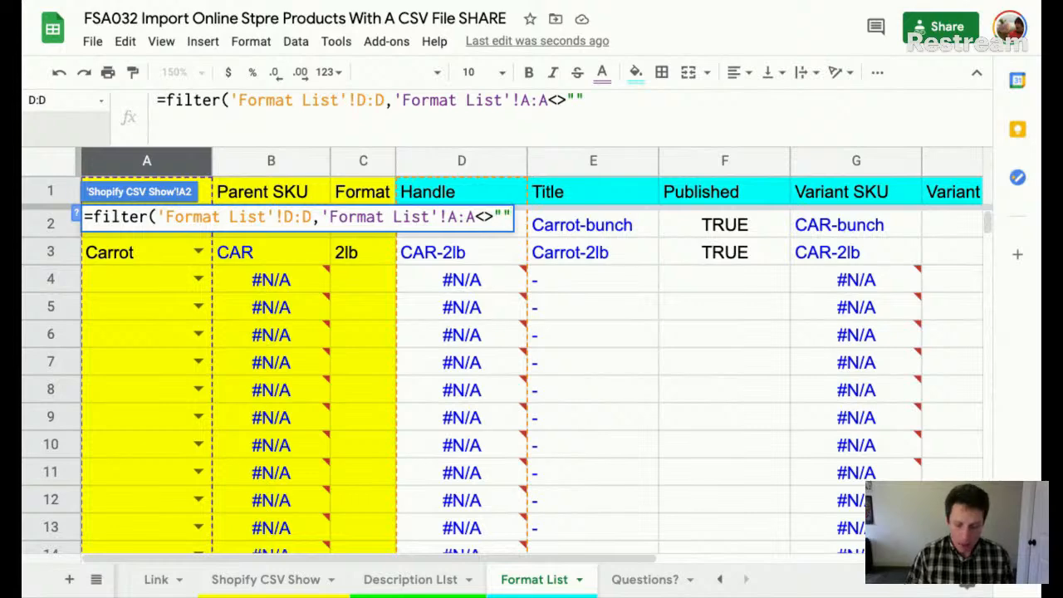
text())
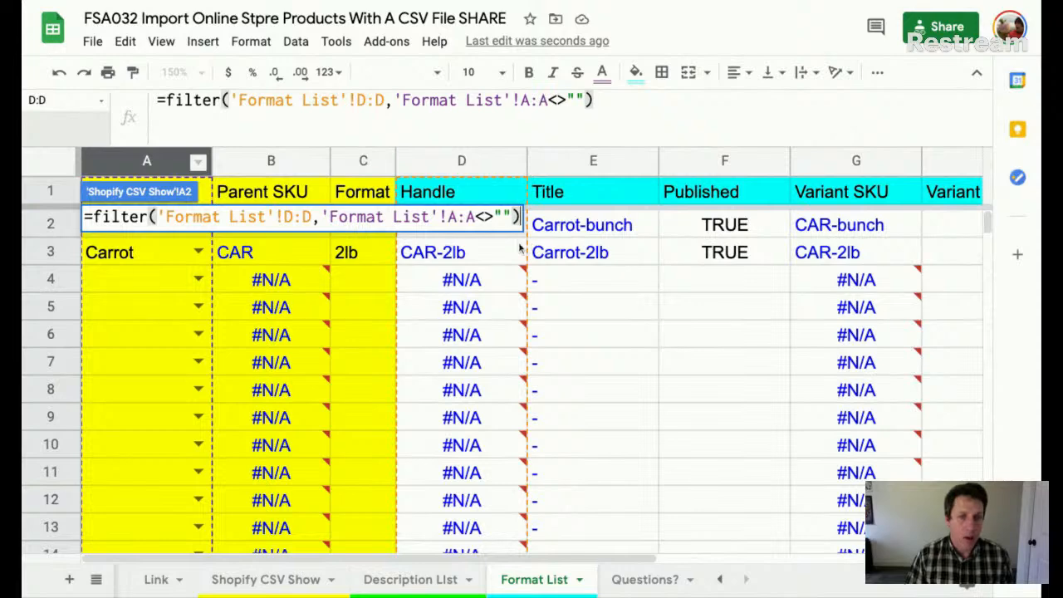
key(Return)
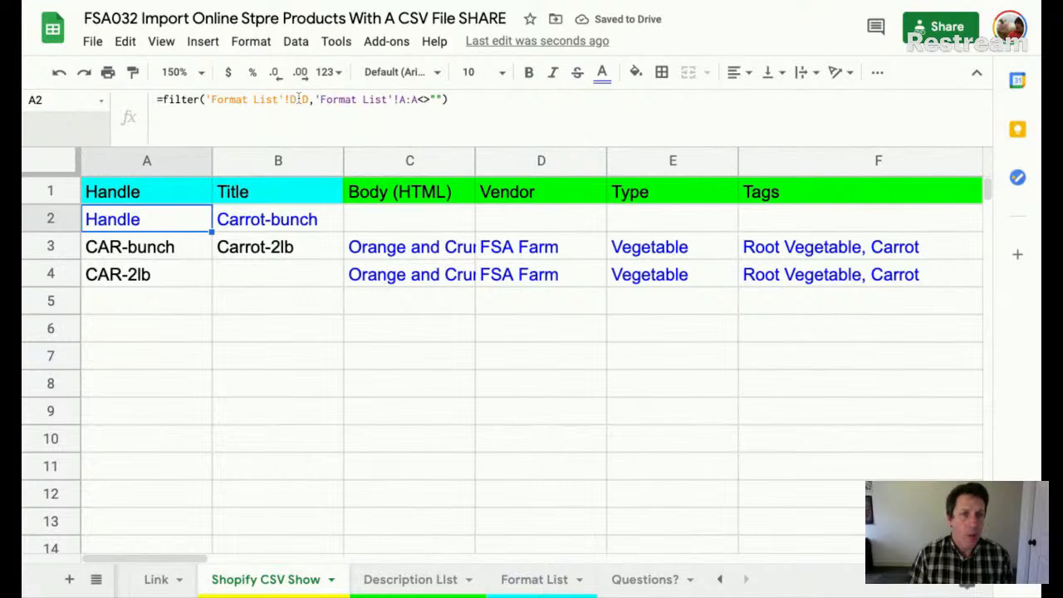
- Change the A2 filter ranges to 'Format List'!D2:D and 'Format List'!A2:A<>""
click(534, 579)
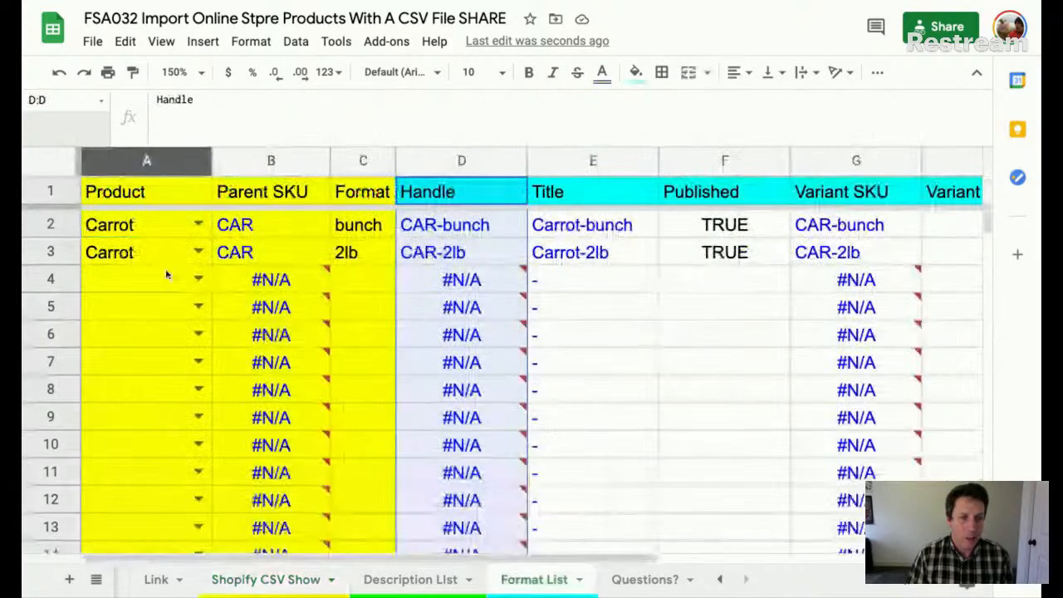
click(293, 585)
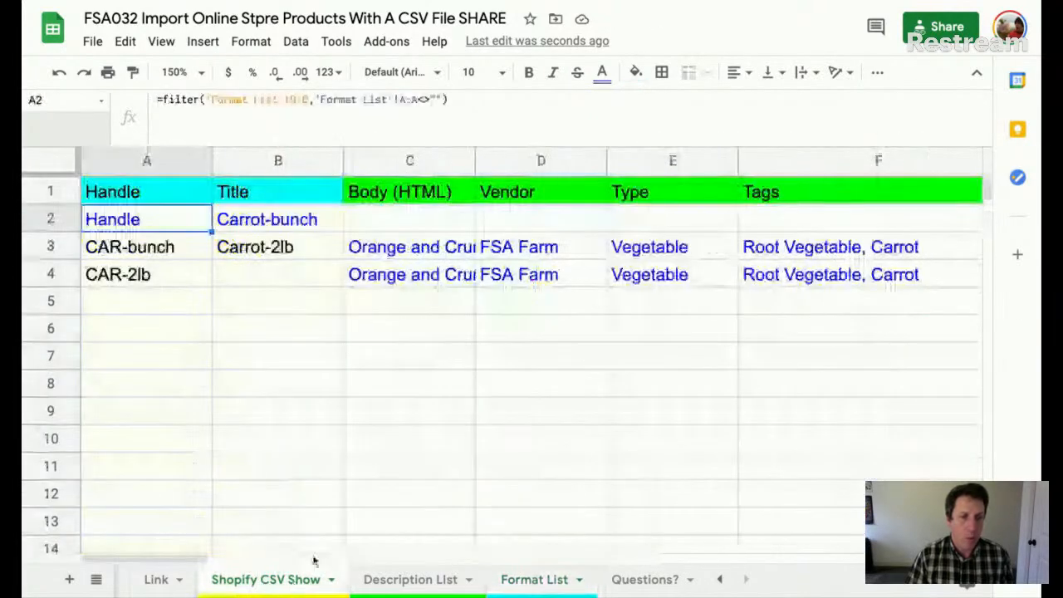
click(408, 99)
text(2)
click(292, 99)
text(2)
key(Return)
- Check the two handle results and the Title and O2 filter formulas, then open Description List
key(Up)
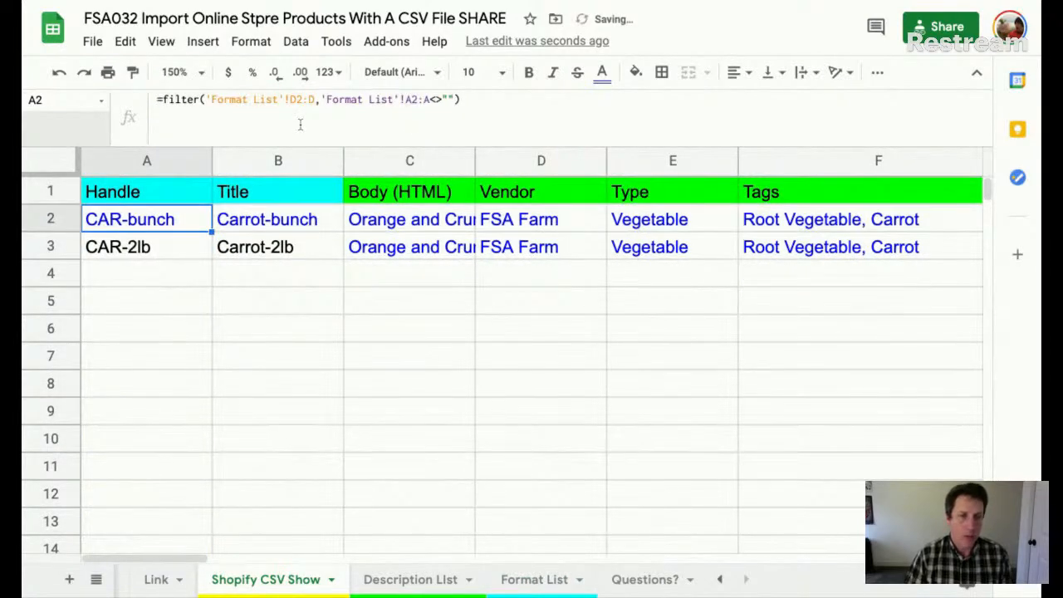
key(shift+Down)
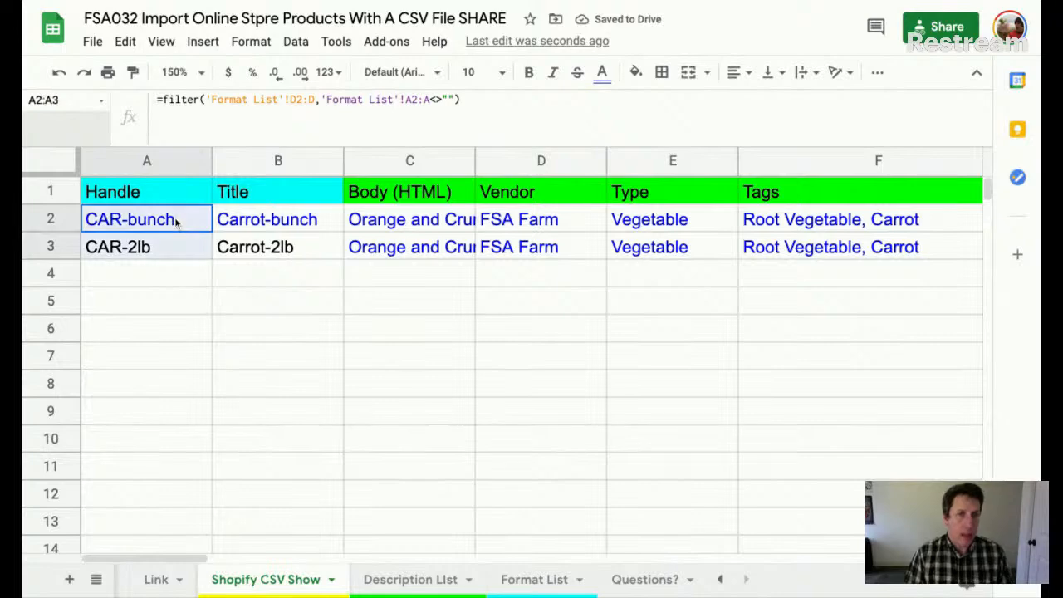
click(150, 159)
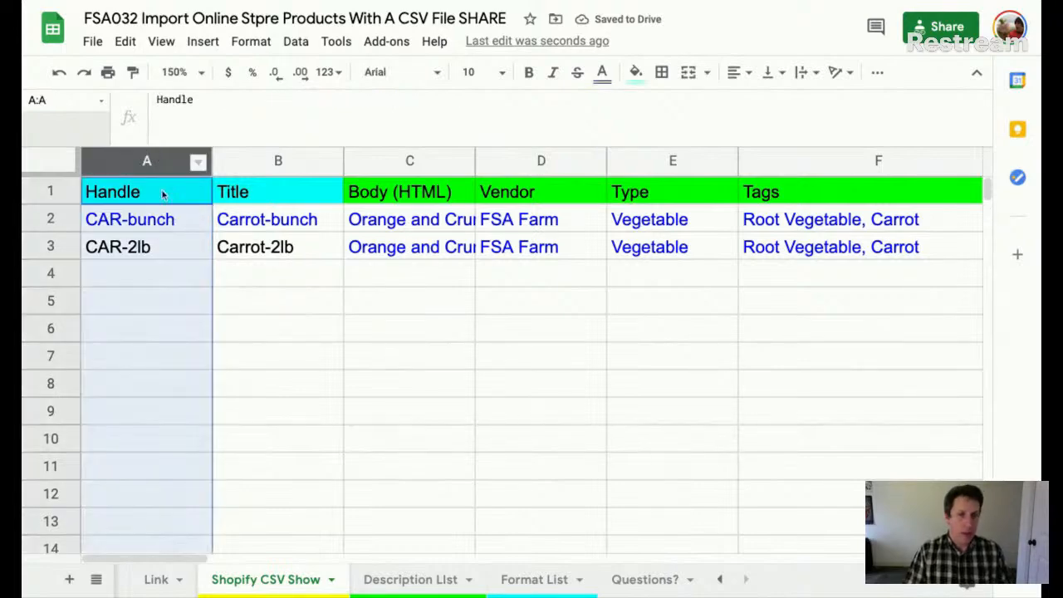
click(185, 226)
click(283, 221)
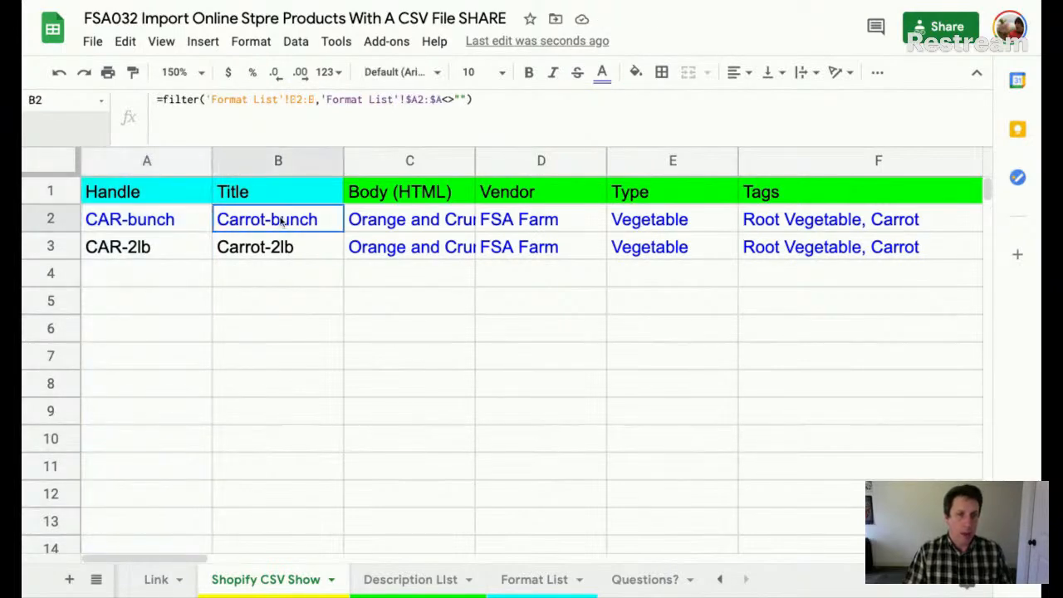
scroll(304, 219, right, 5)
scroll(290, 212, right, 5)
click(289, 218)
scroll(297, 221, left, 10)
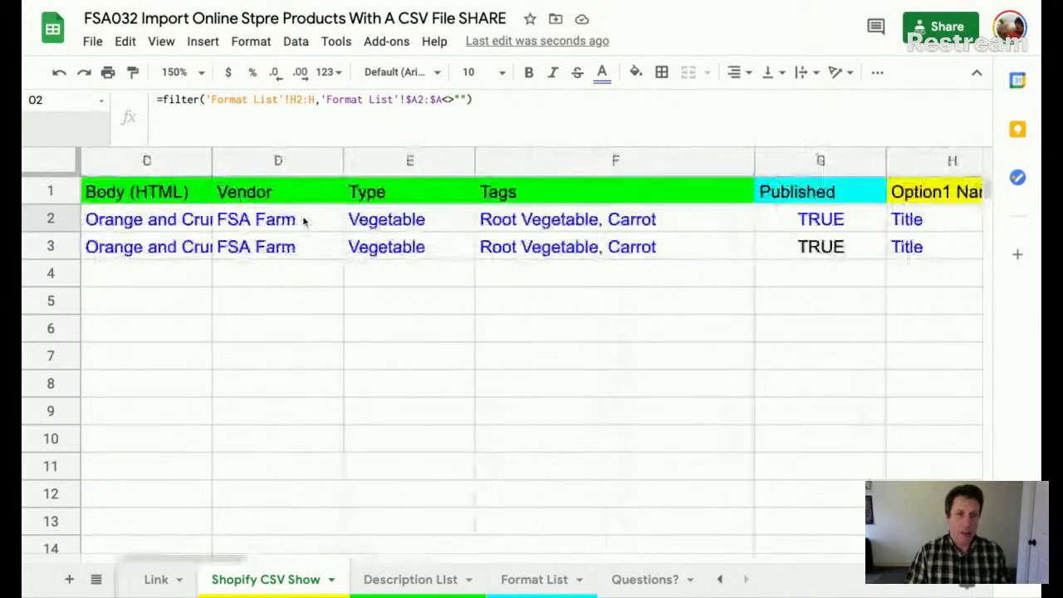
click(243, 218)
click(174, 220)
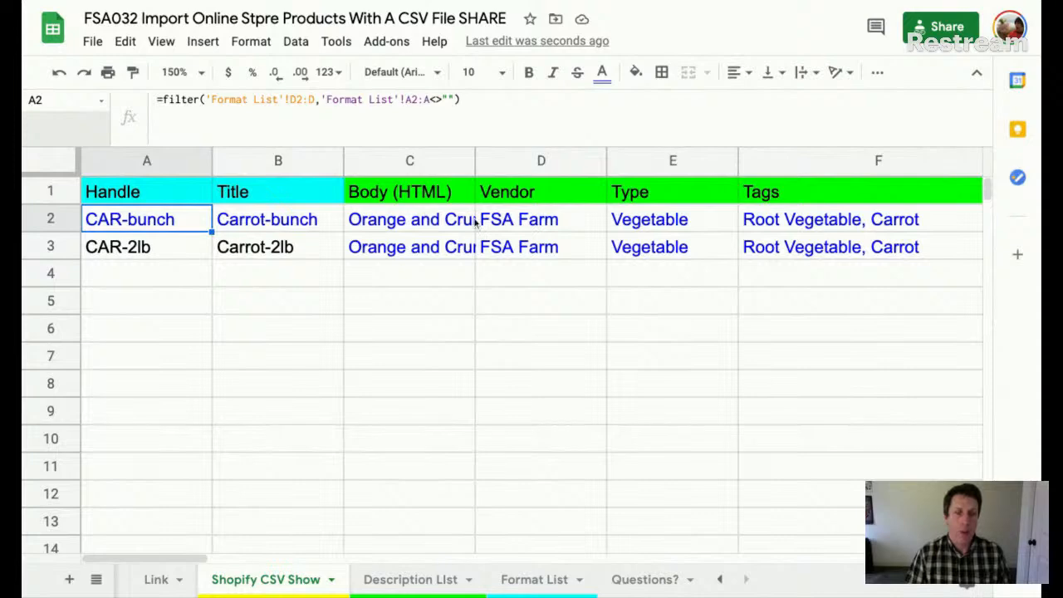
click(400, 586)
- On Format List, set row 4's product to Beet with format bunch
click(550, 579)
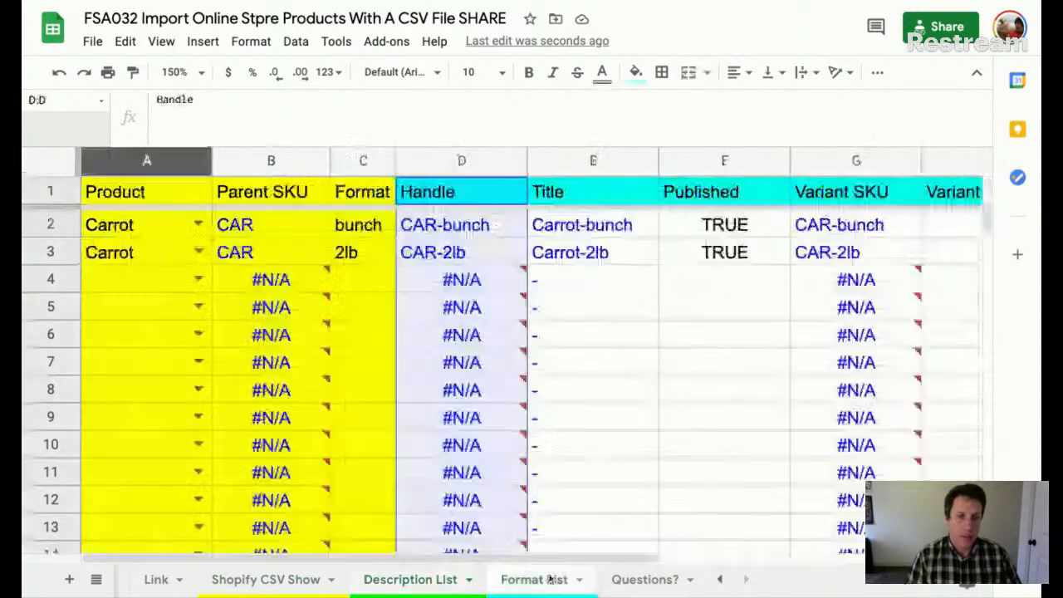
click(197, 285)
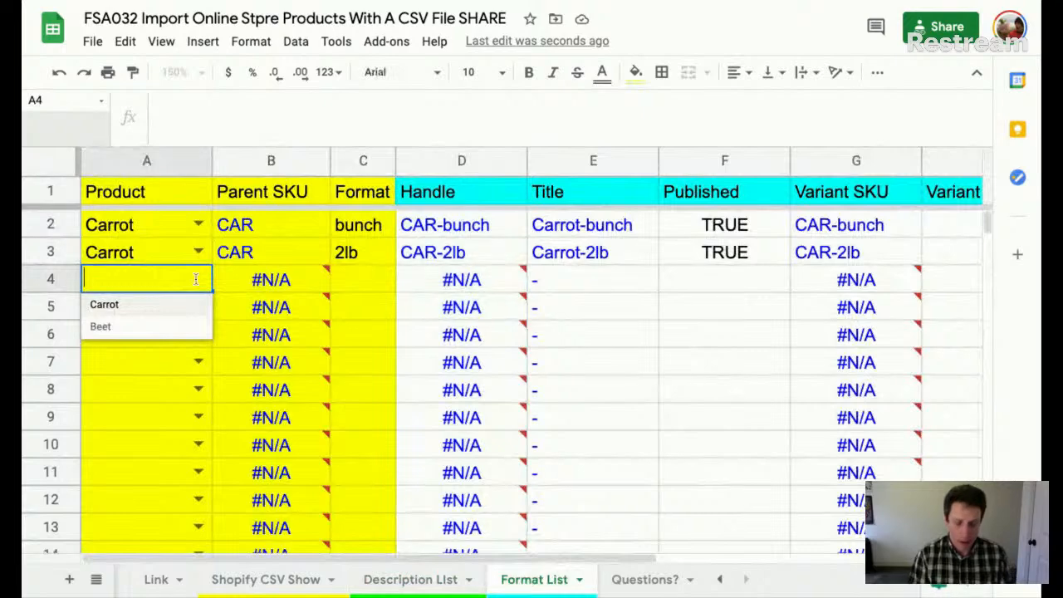
text(Beet)
key(Return)
key(Up)
key(Right)
key(Right)
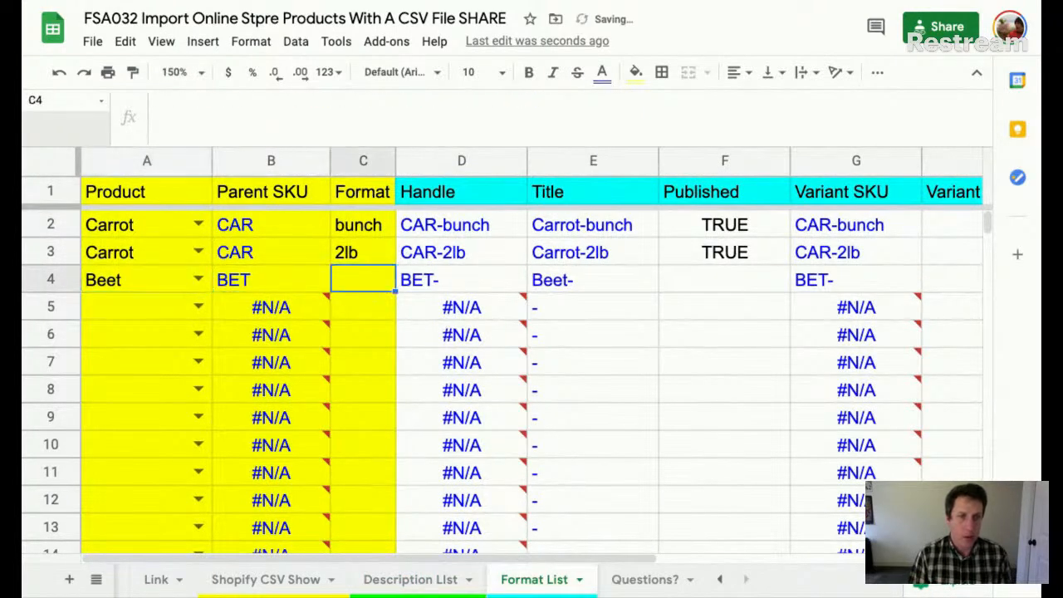
text(bunch)
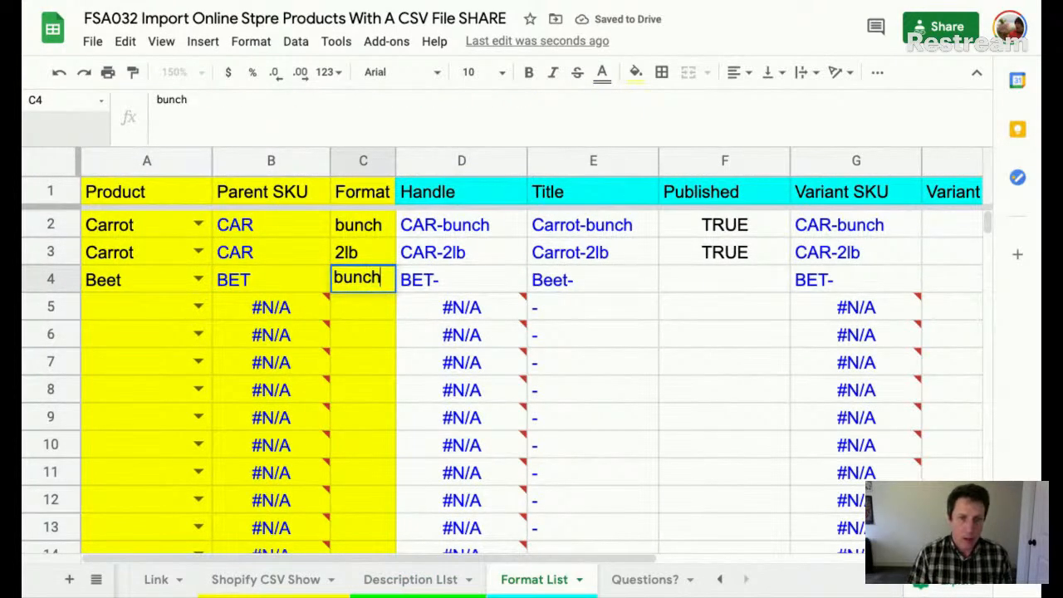
key(Right)
key(Right)
key(Right)
key(Right)
key(Right)
key(Right)
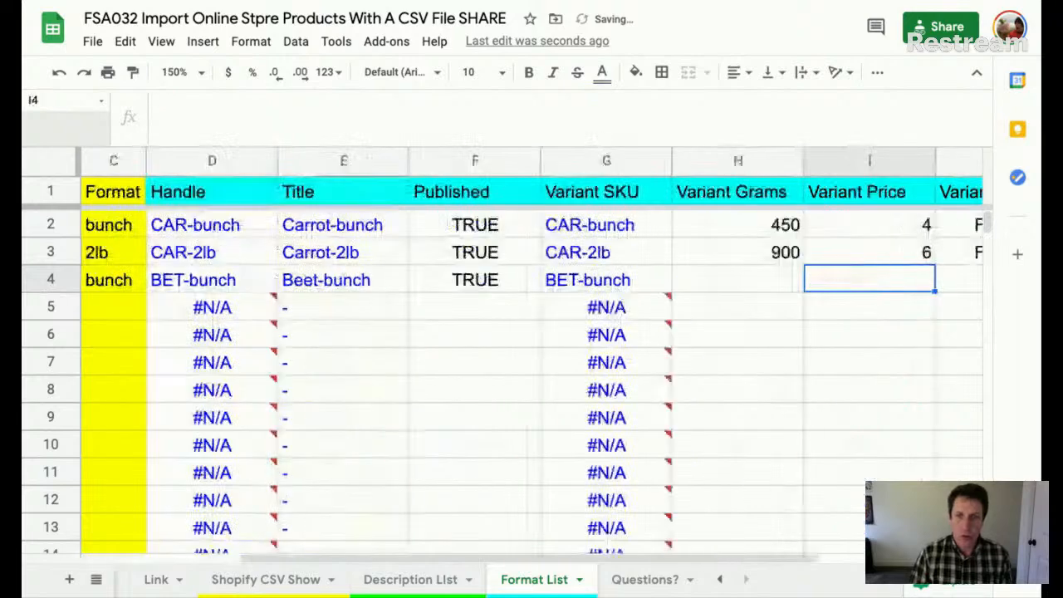
- Give the Beet row 450 grams, price 4 and taxable FALSE, then check Shopify CSV Show
key(Left)
text(450)
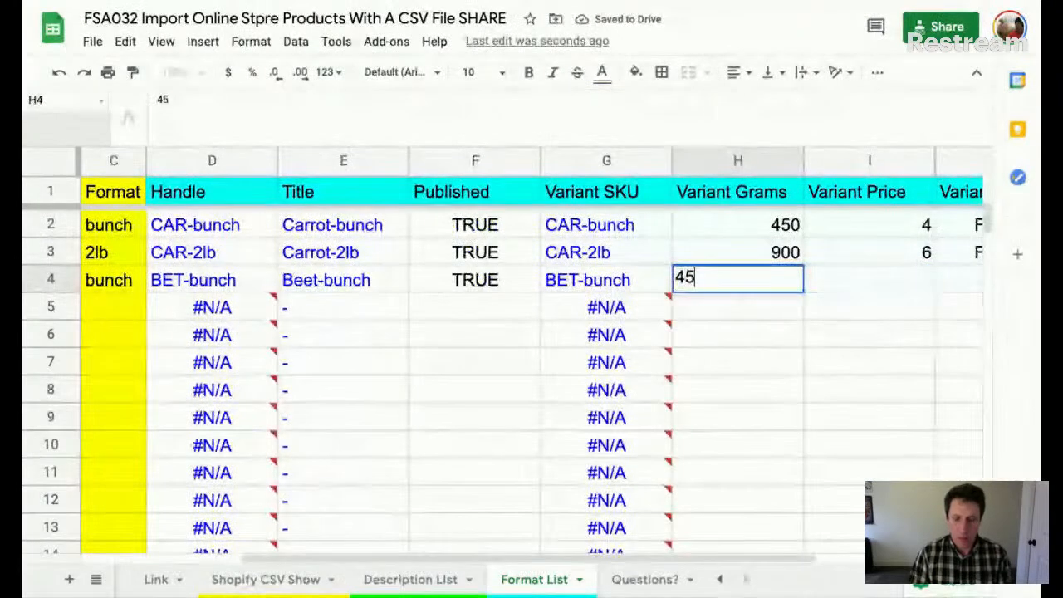
key(Tab)
text(4)
key(Tab)
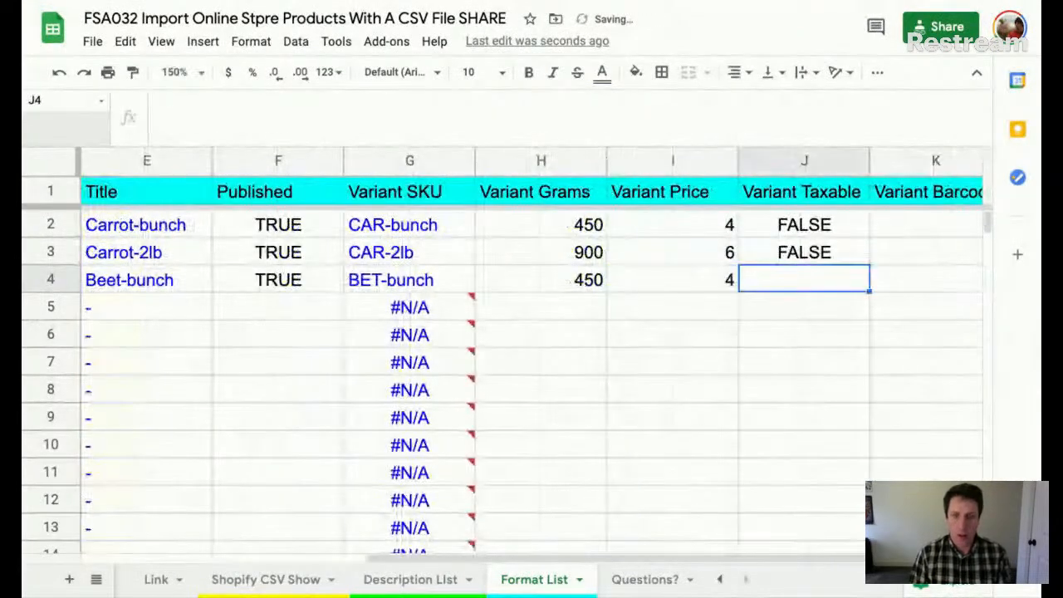
key(shift+Up)
key(shift+Up)
key(ctrl+d)
key(Right)
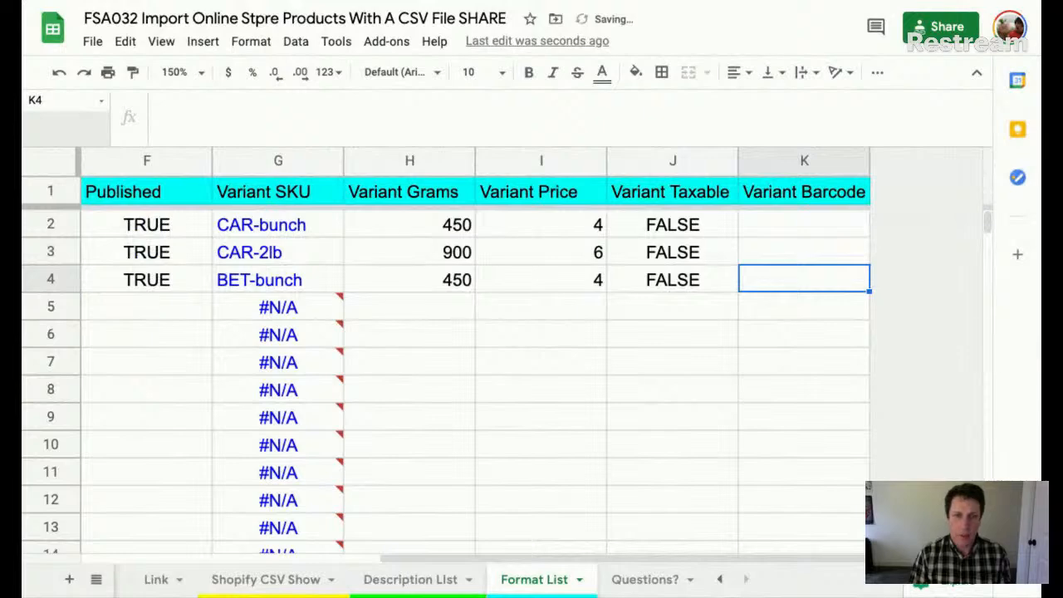
key(Left)
key(ctrl+Left)
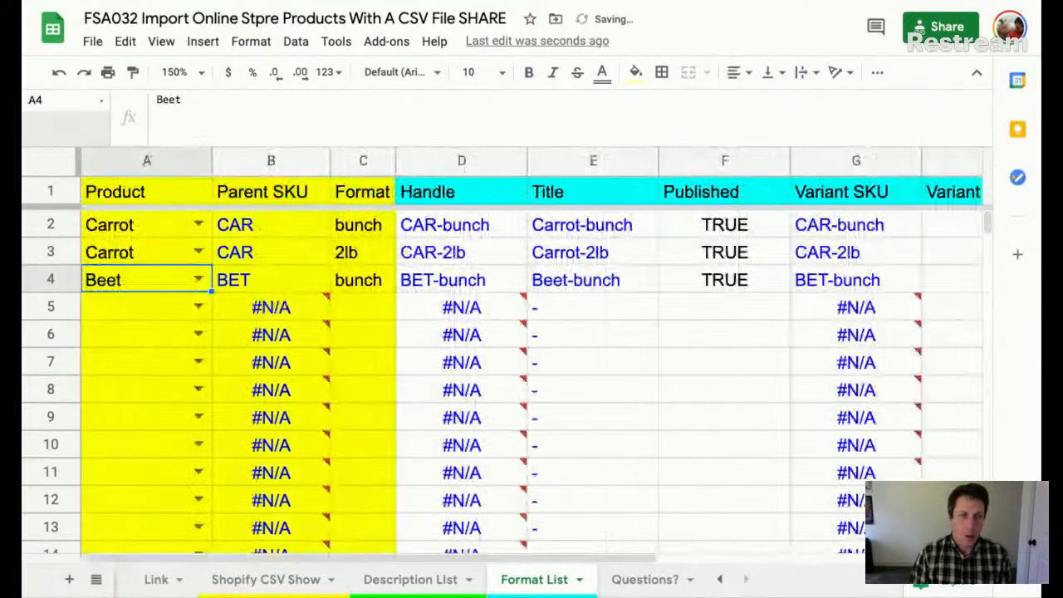
click(262, 586)
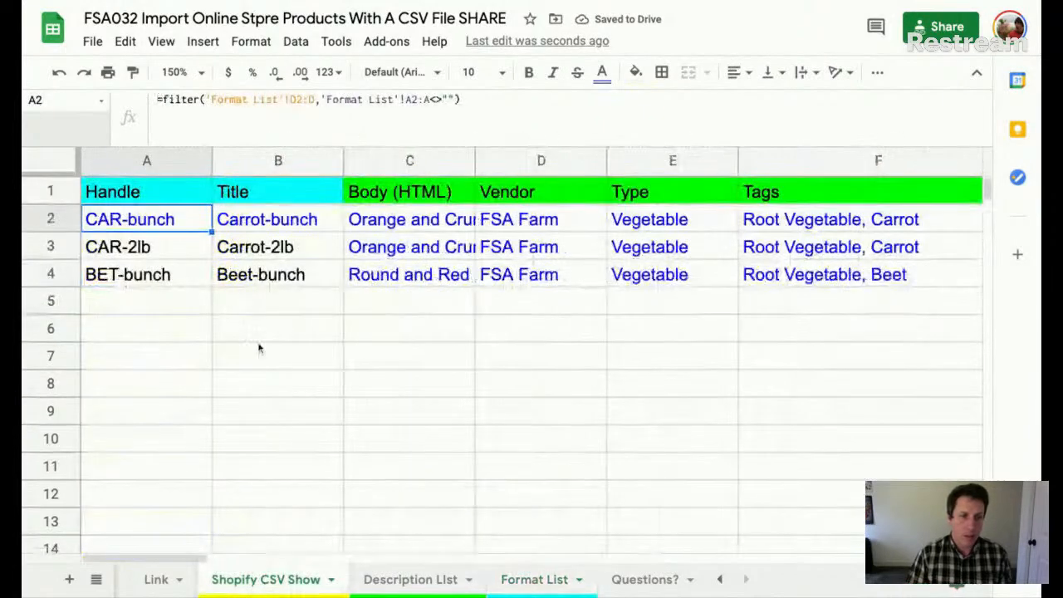
click(440, 583)
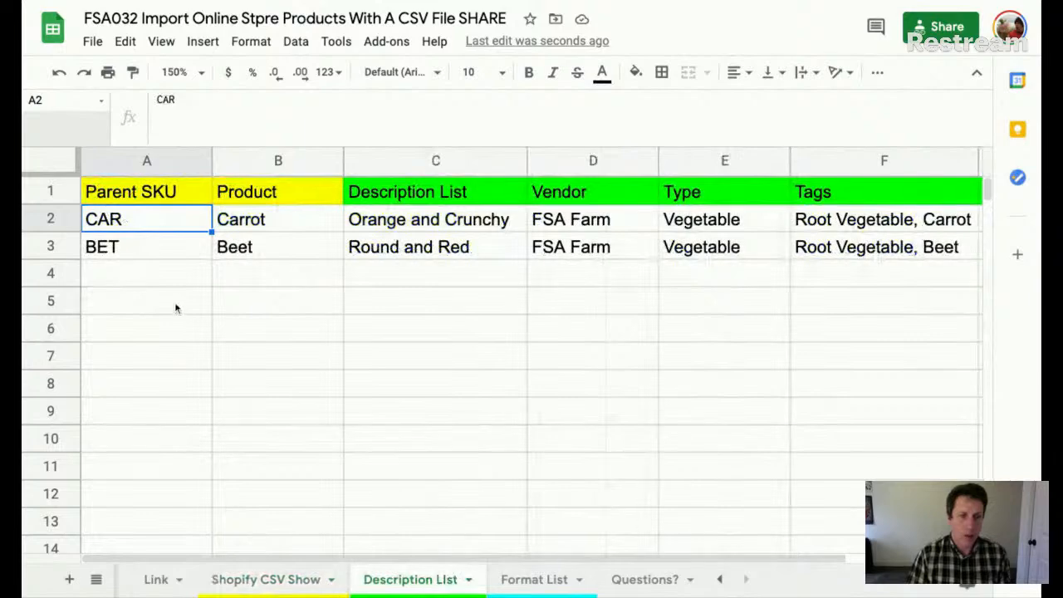
- Add product Rutabaga with Parent SKU RUT in row 4
click(261, 277)
text(Rutabag)
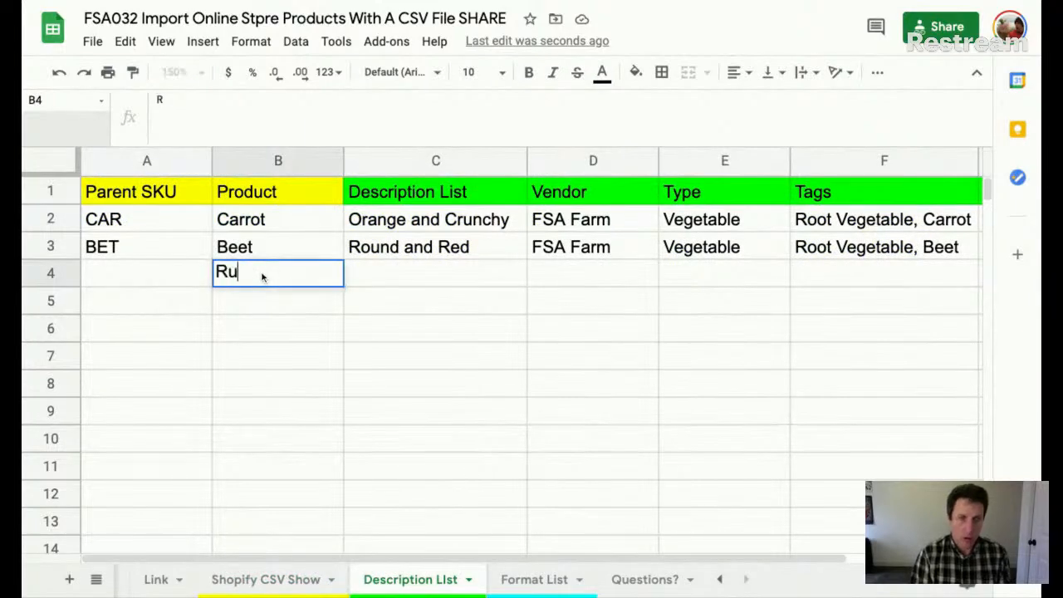
key(BackSpace)
key(BackSpace)
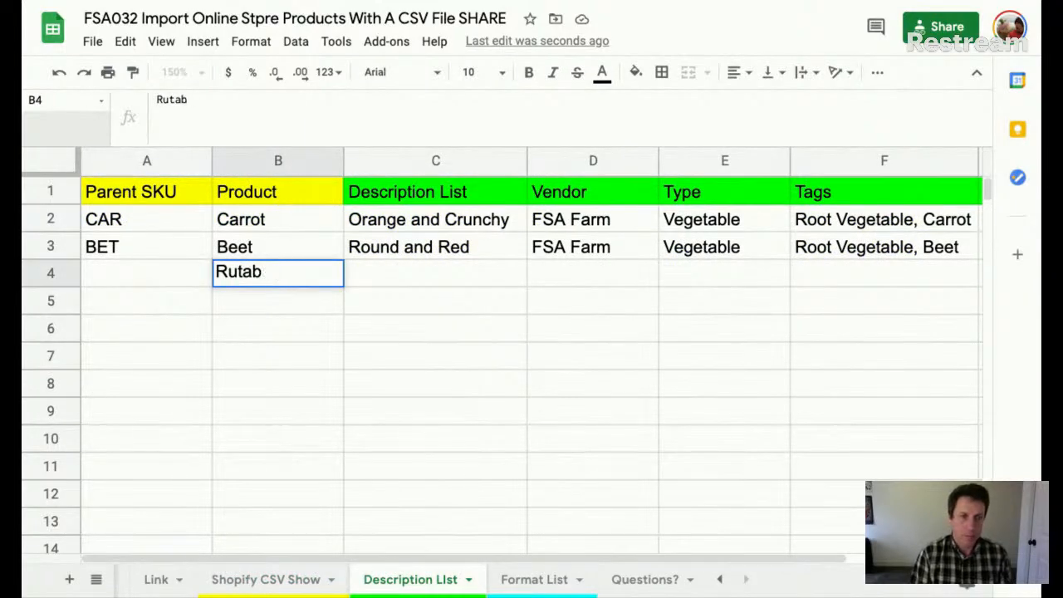
text(aga)
key(Left)
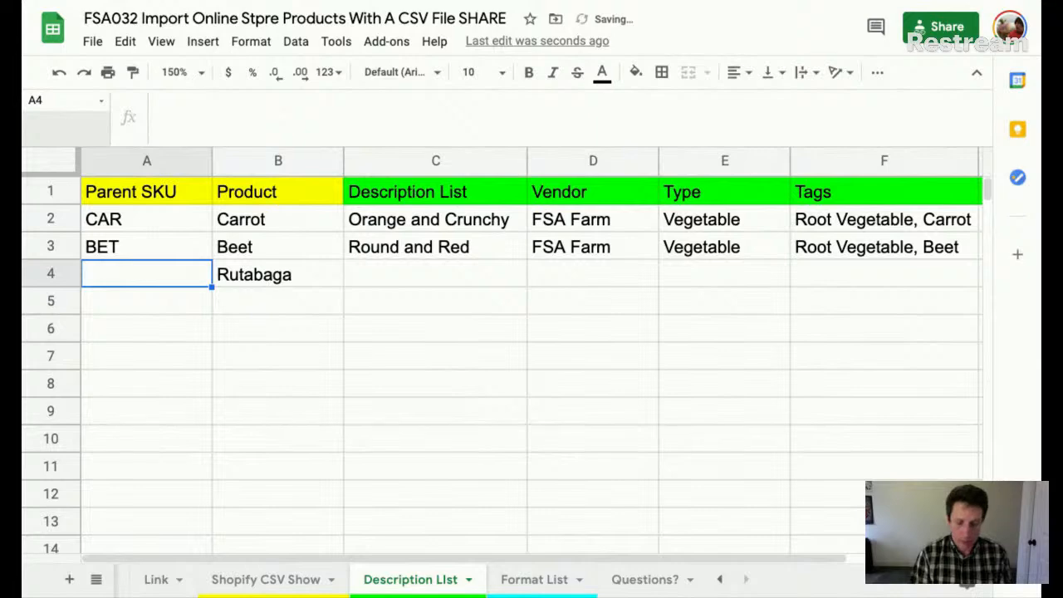
text(RUT)
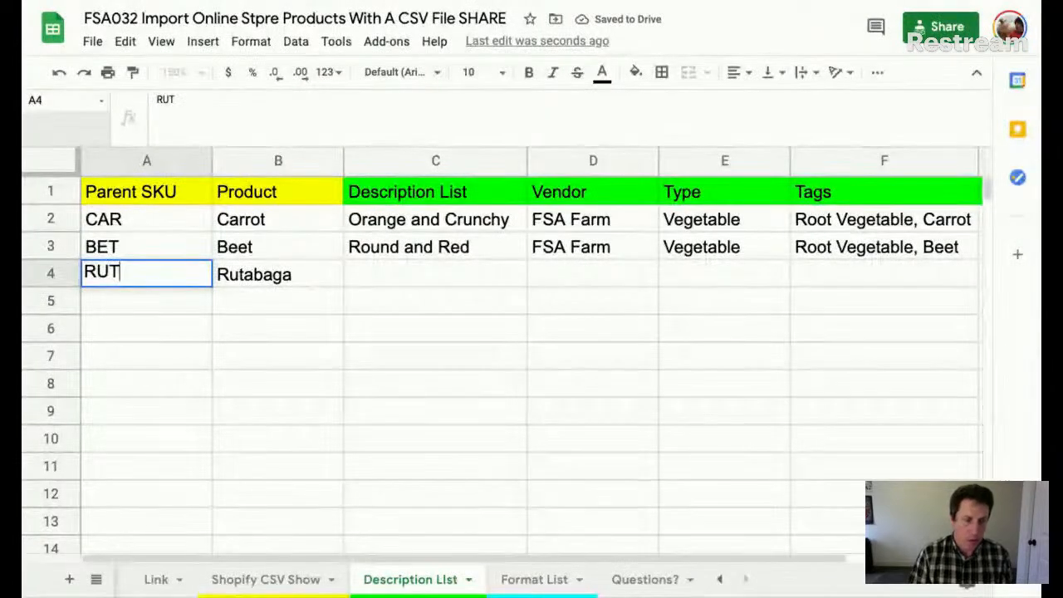
- On Format List, set row 5 to product Rutabaga with format unit
click(519, 582)
click(198, 308)
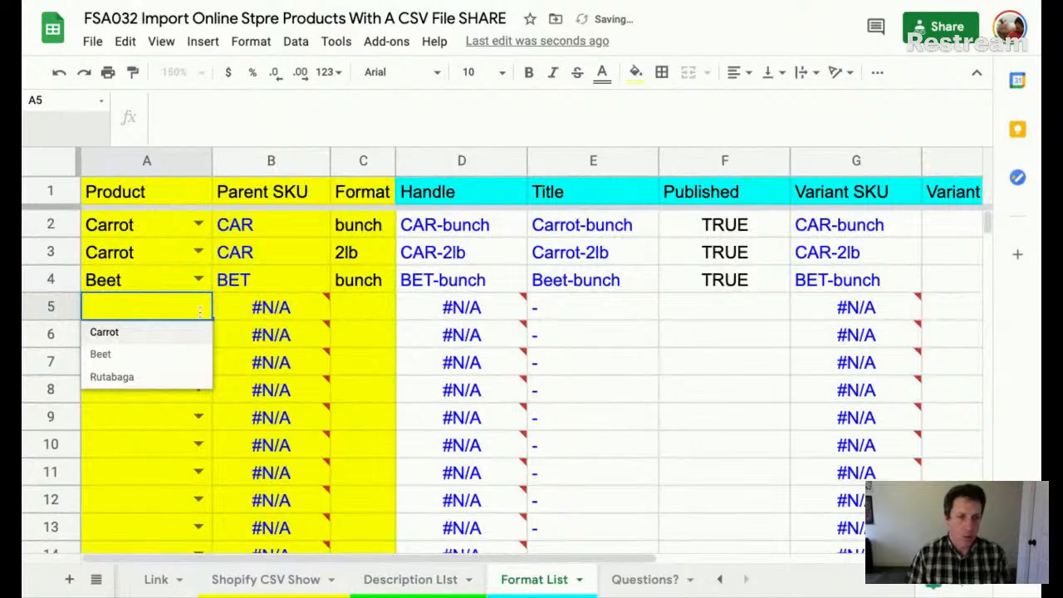
click(180, 378)
click(371, 308)
text(unit)
key(Return)
- Fill the Published value TRUE down from Beet to the Rutabaga row
click(705, 280)
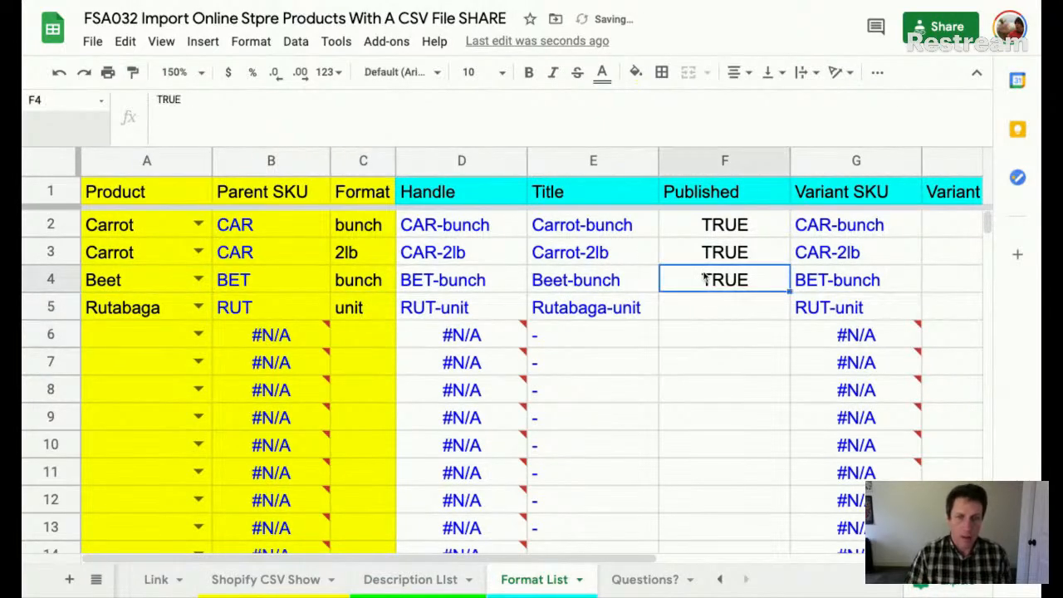
key(shift+Down)
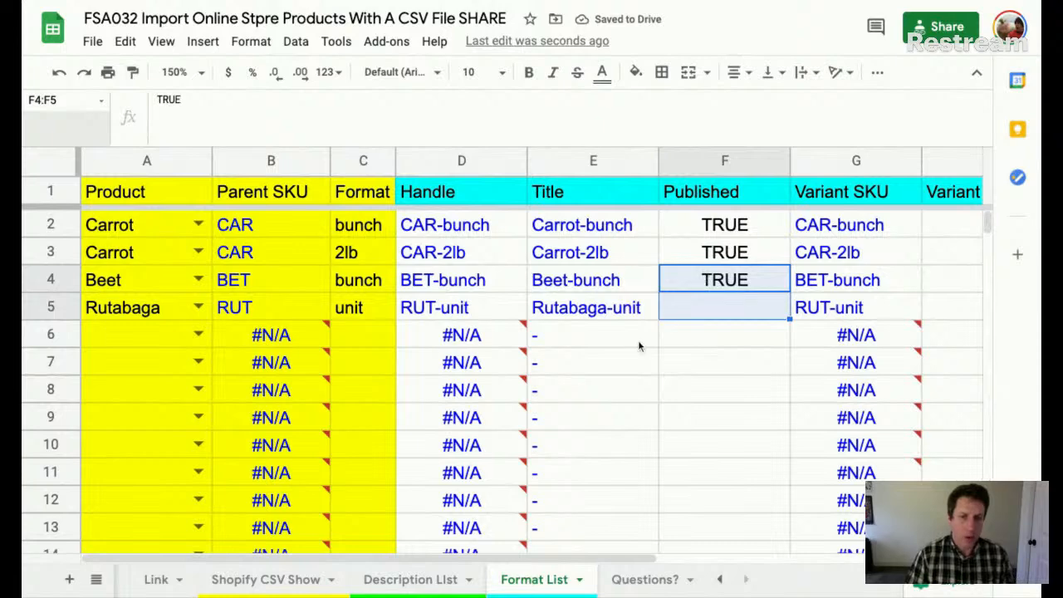
key(ctrl+d)
key(Right)
key(Right)
key(Right)
key(Right)
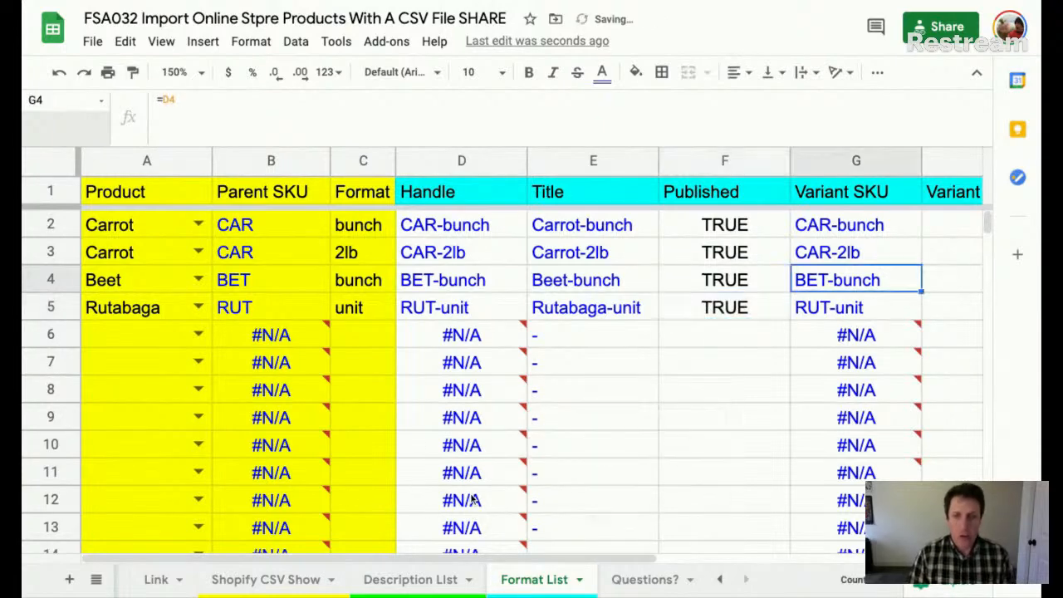
key(Left)
key(Left)
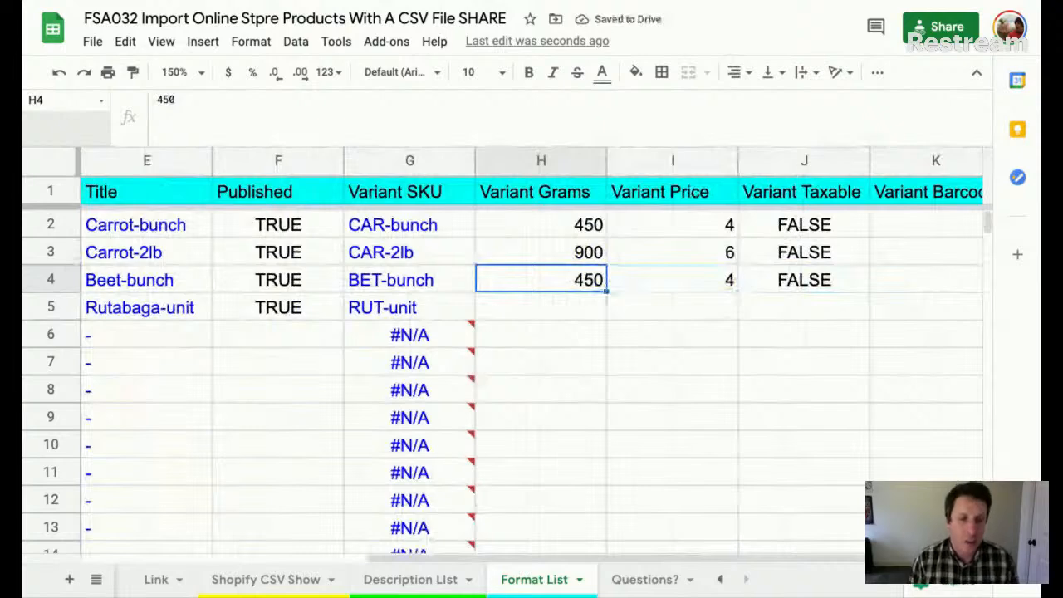
key(Down)
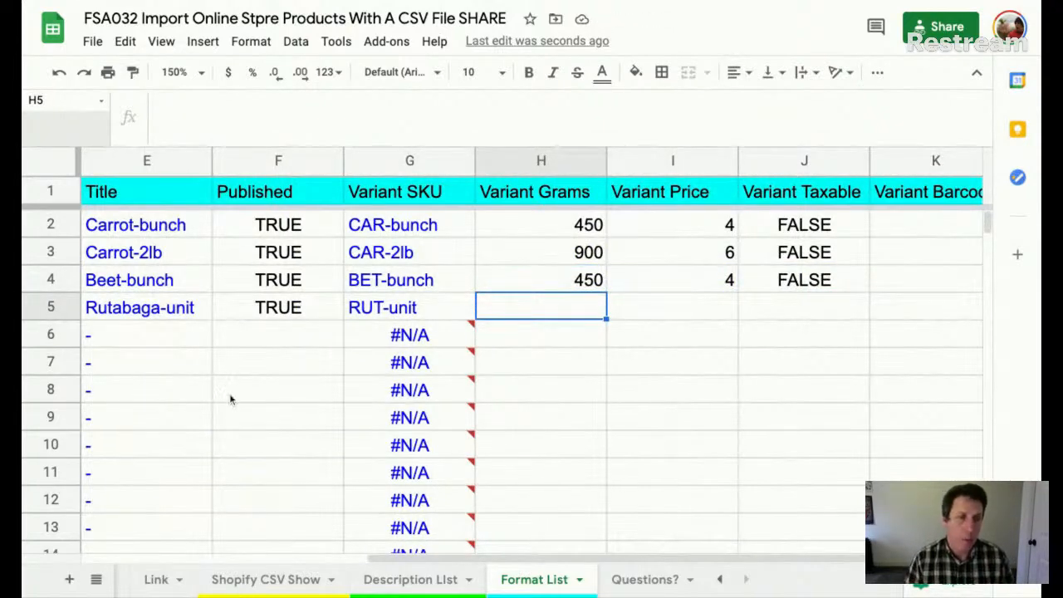
- Enter 450 grams in H5 and price 3 in I5, and copy taxable FALSE from J4 to J5
click(567, 307)
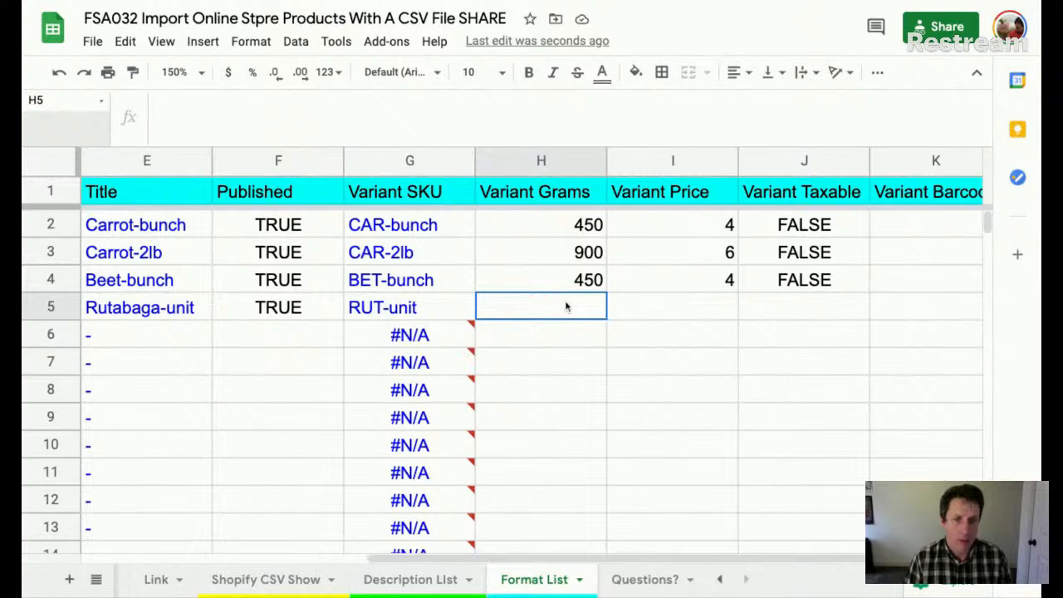
text(450)
key(Tab)
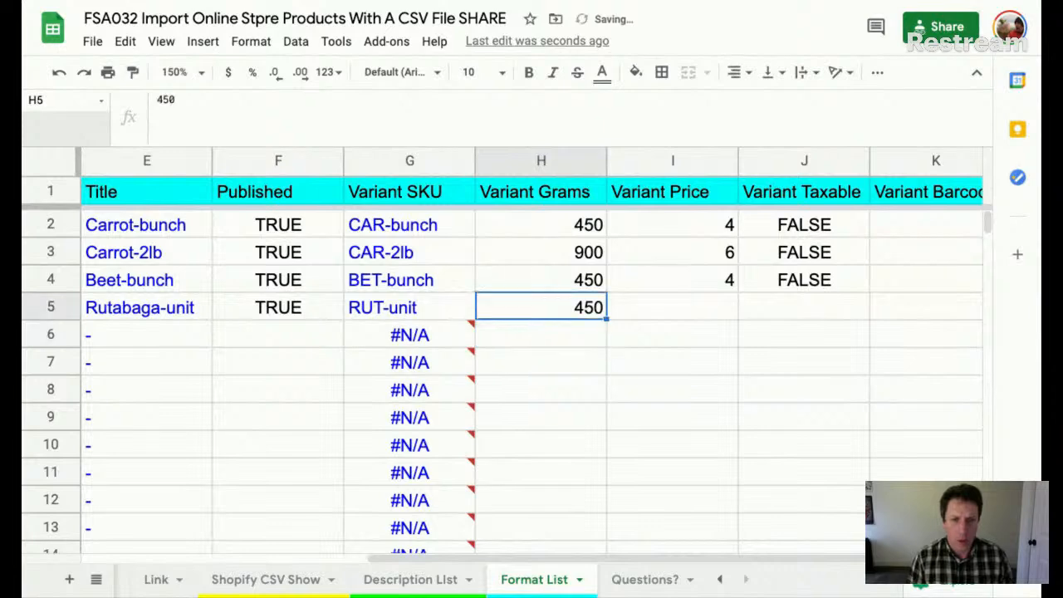
text(3)
key(Tab)
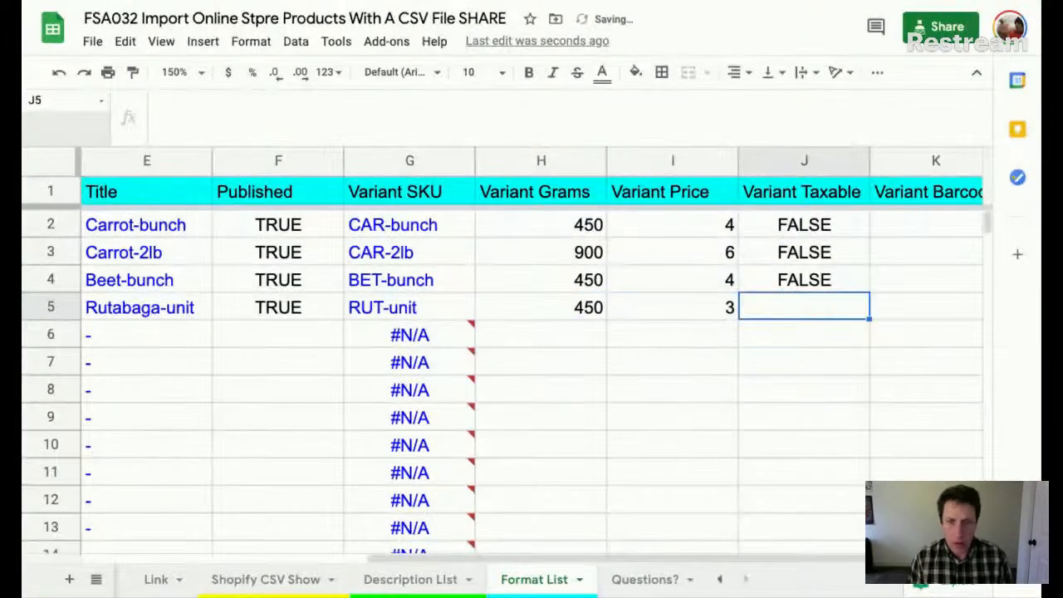
key(shift+Up)
key(ctrl+d)
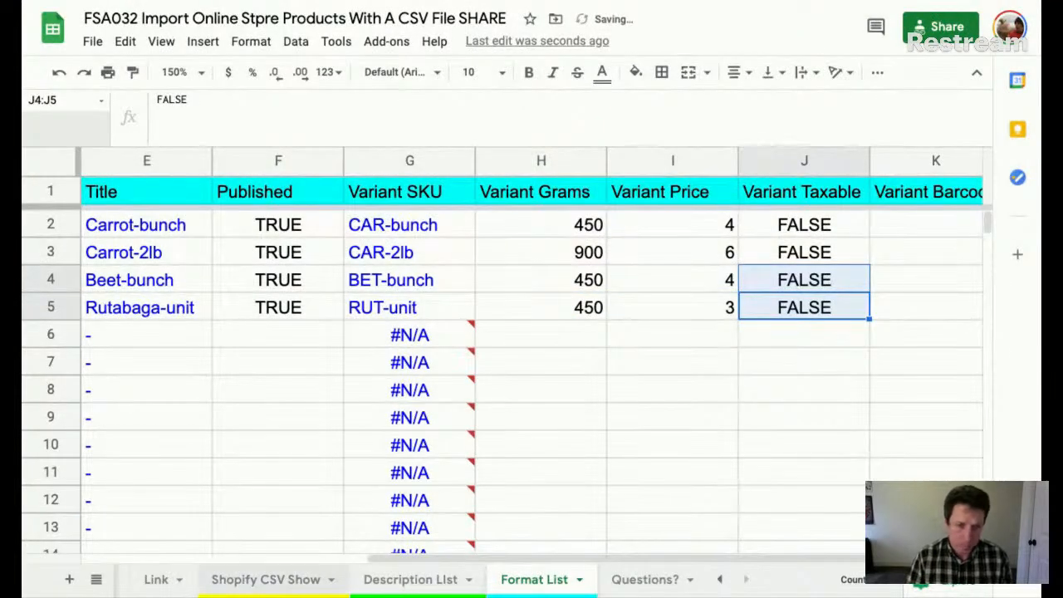
click(408, 570)
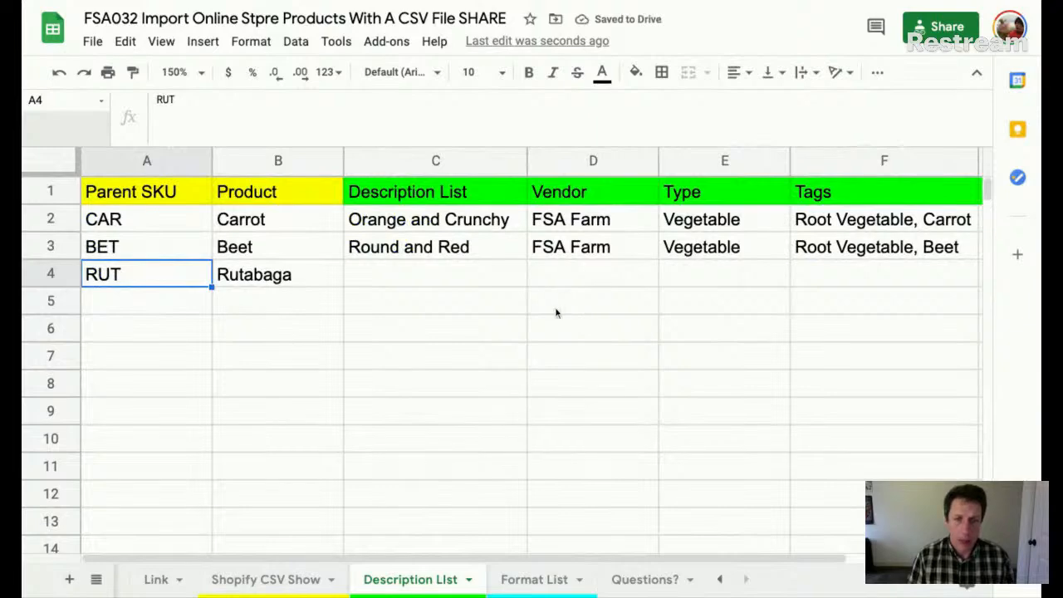
- Copy vendor FSA Farm, type Vegetable and the image link down to the Rutabaga row
click(593, 257)
key(shift+Right)
key(shift+Right)
key(shift+Left)
key(shift+Down)
key(ctrl+d)
scroll(854, 268, right, 2)
click(893, 242)
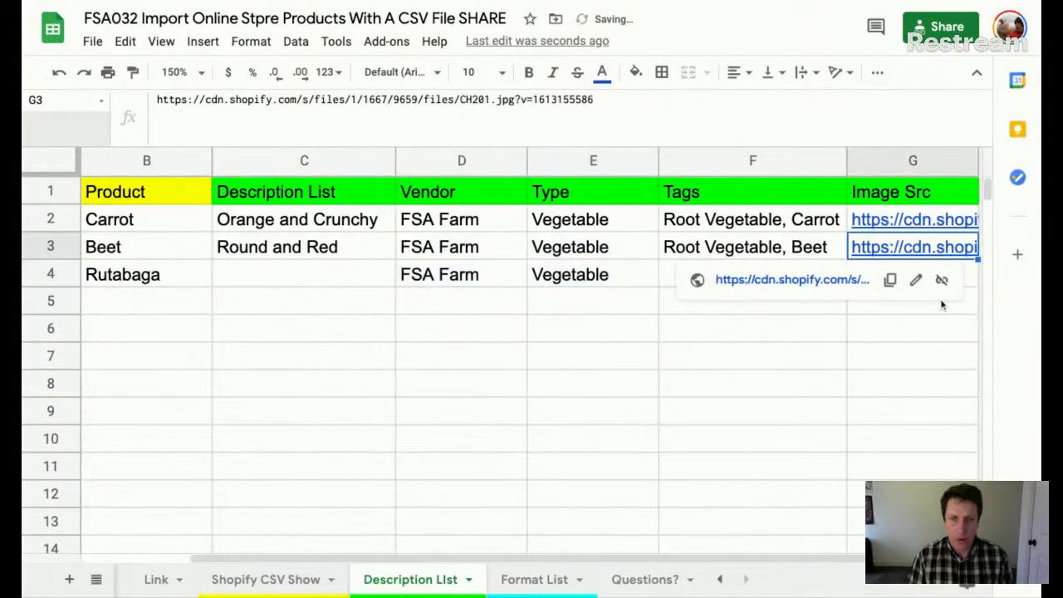
drag(977, 269, 975, 279)
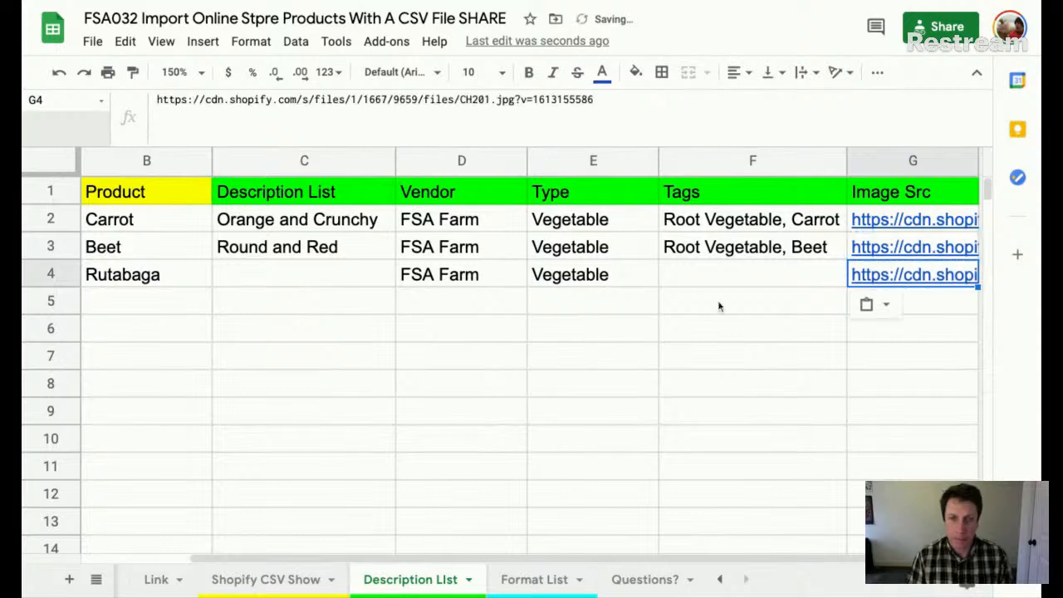
- On Shopify CSV Show, review the Body (HTML) formulas in C2 through C8
click(240, 582)
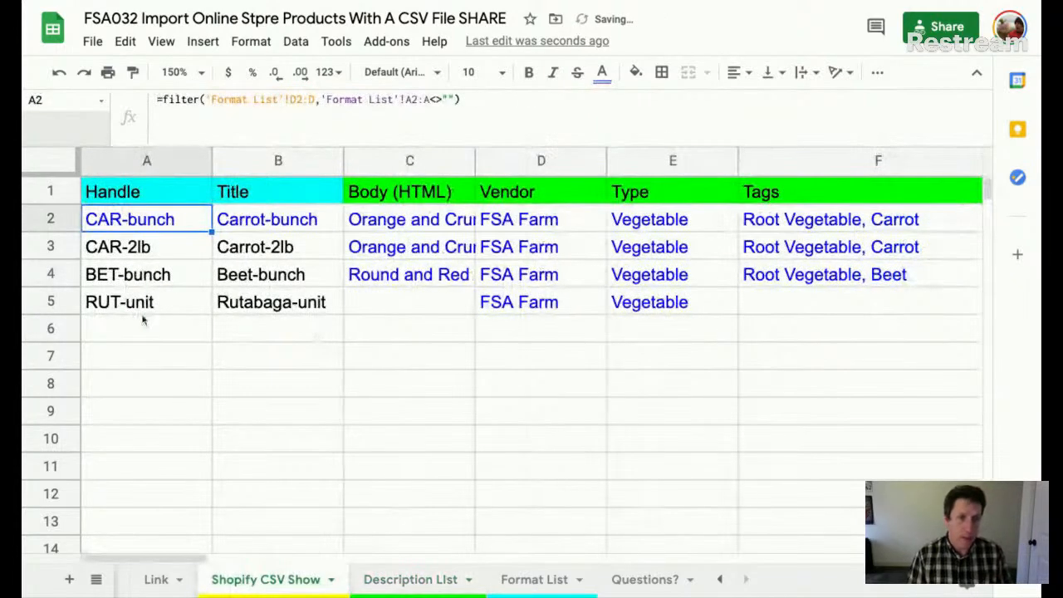
click(137, 313)
click(407, 303)
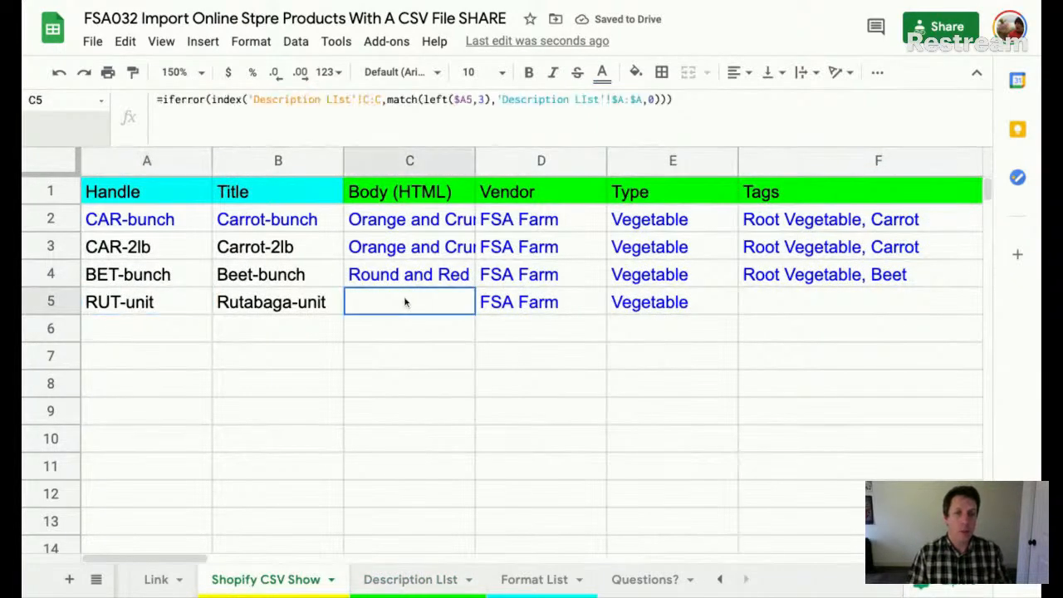
click(411, 220)
key(ctrl+shift+Down)
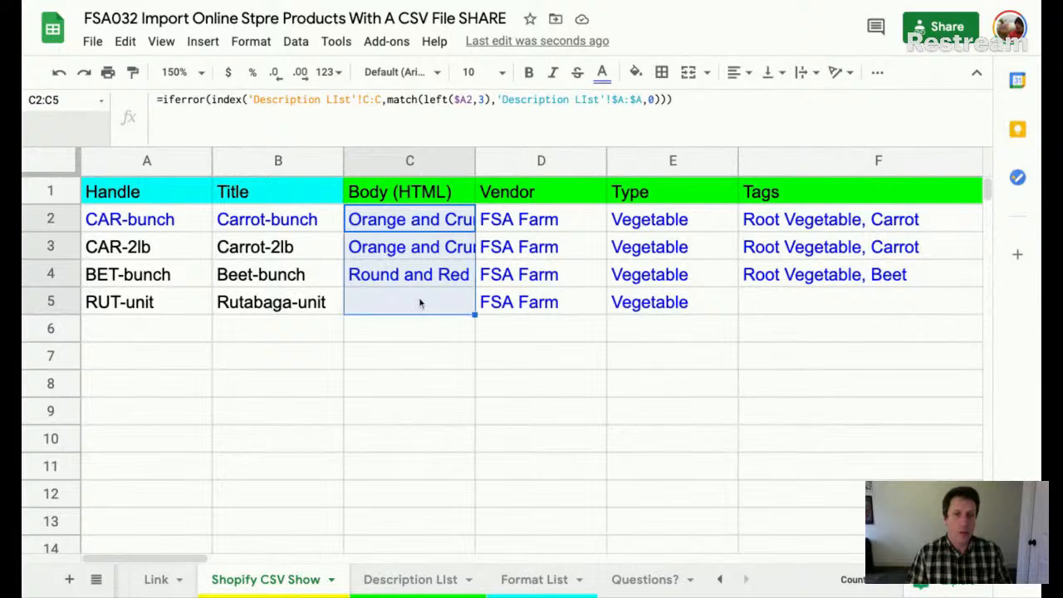
click(419, 304)
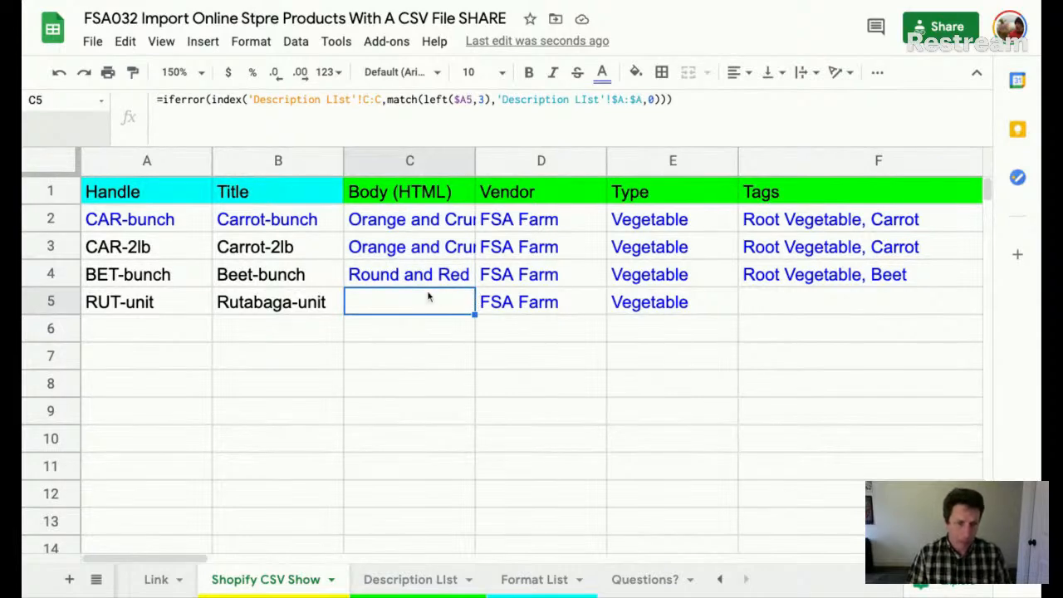
click(424, 232)
drag(424, 232, 411, 383)
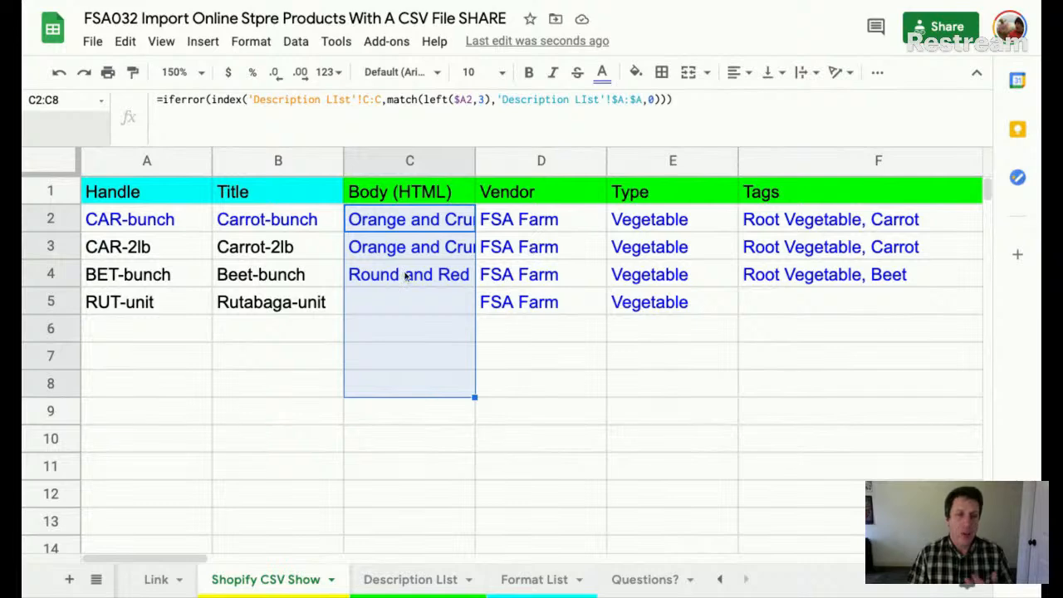
click(407, 226)
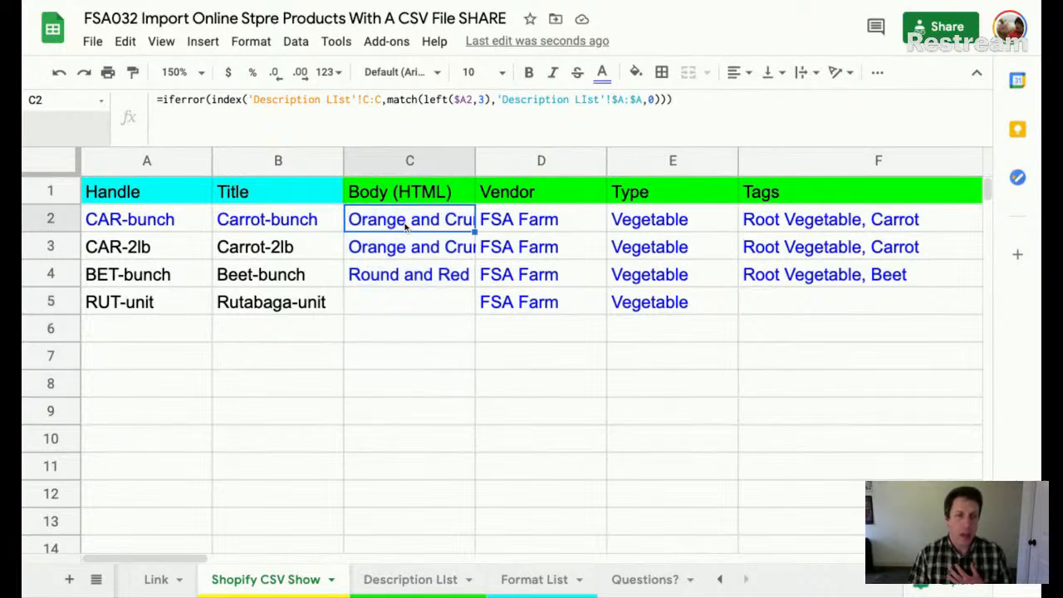
- Clear the A2 filter formula, then restore it with undo
click(149, 220)
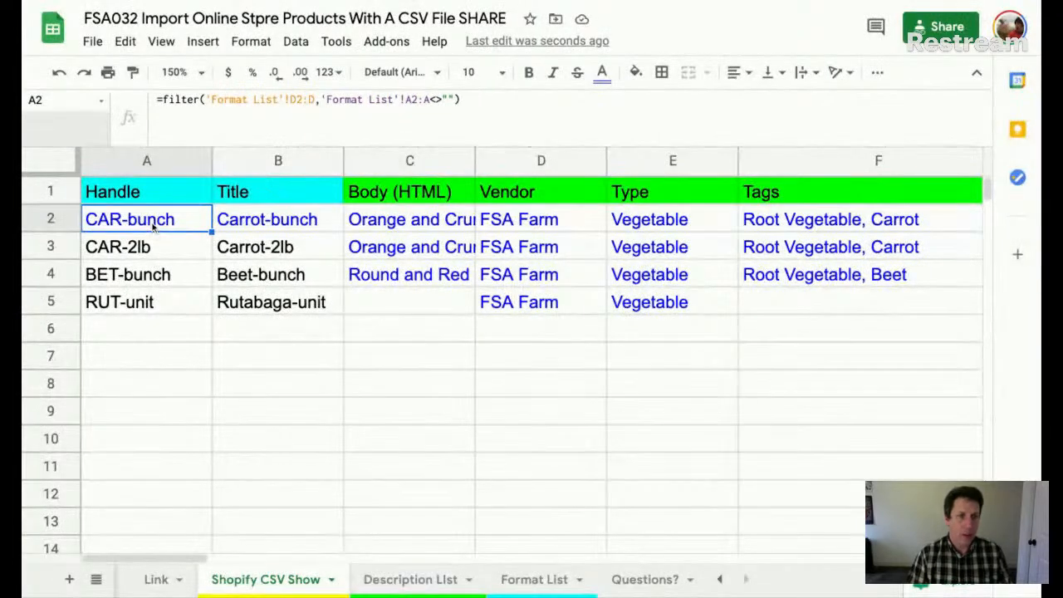
key(Delete)
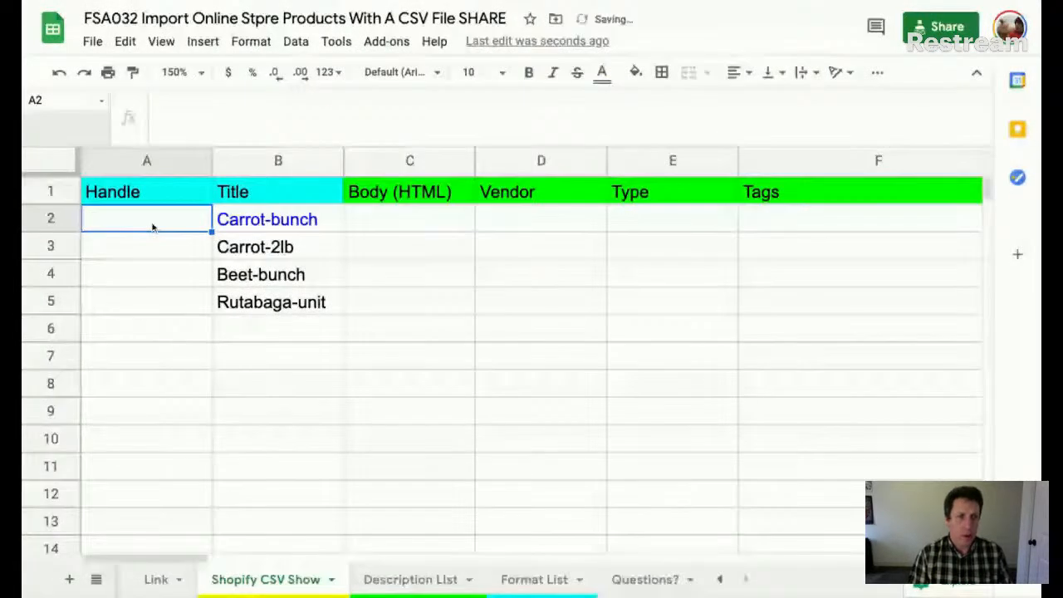
key(Down)
key(ctrl+z)
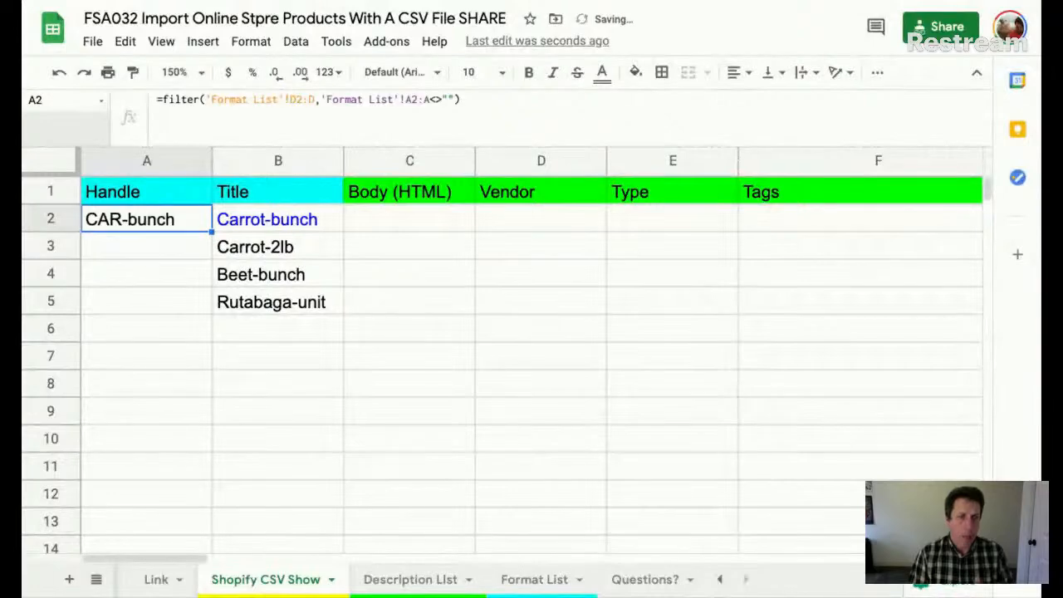
- Compare the Body formulas in C2 to C4, then delete the formula in C2
click(410, 221)
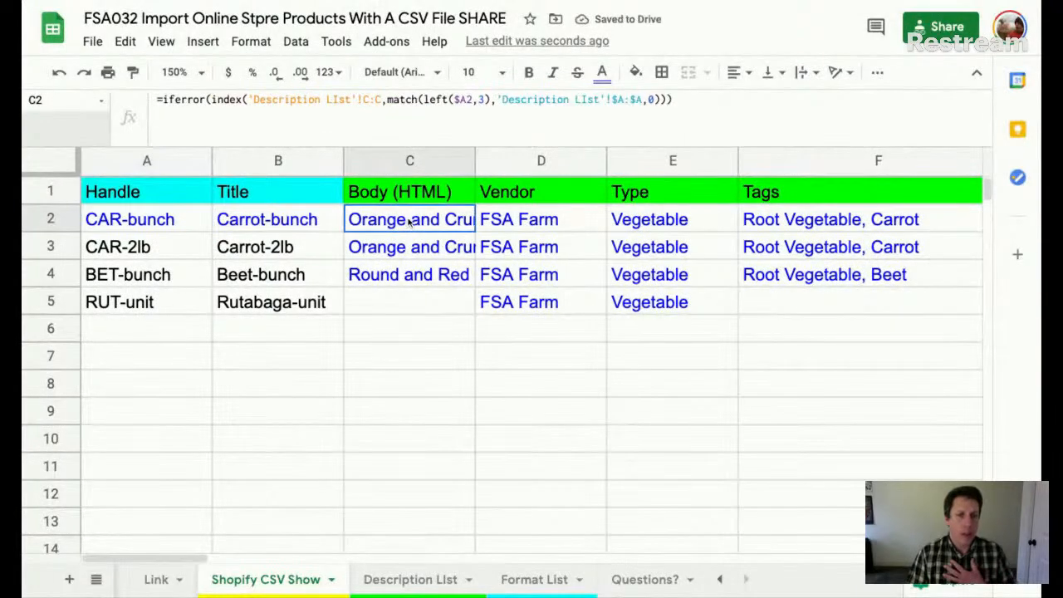
click(416, 247)
click(409, 221)
click(411, 247)
click(408, 278)
click(389, 225)
drag(389, 225, 441, 505)
click(440, 500)
key(ctrl+Up)
key(Down)
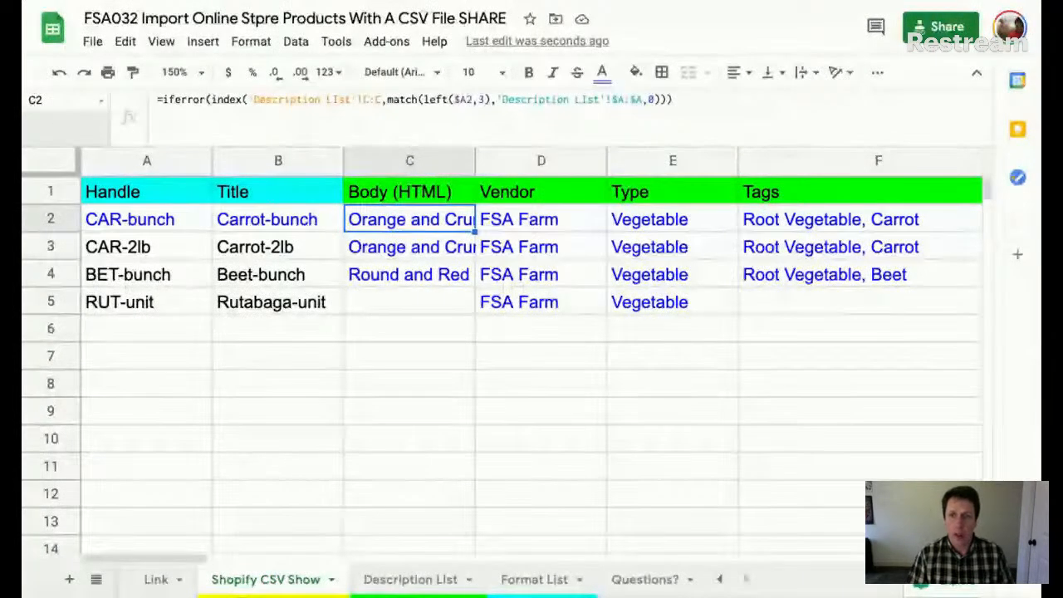
key(Delete)
click(406, 236)
key(Up)
- Start C2 with =index on Description LIst column C and begin a match(
text(=index)
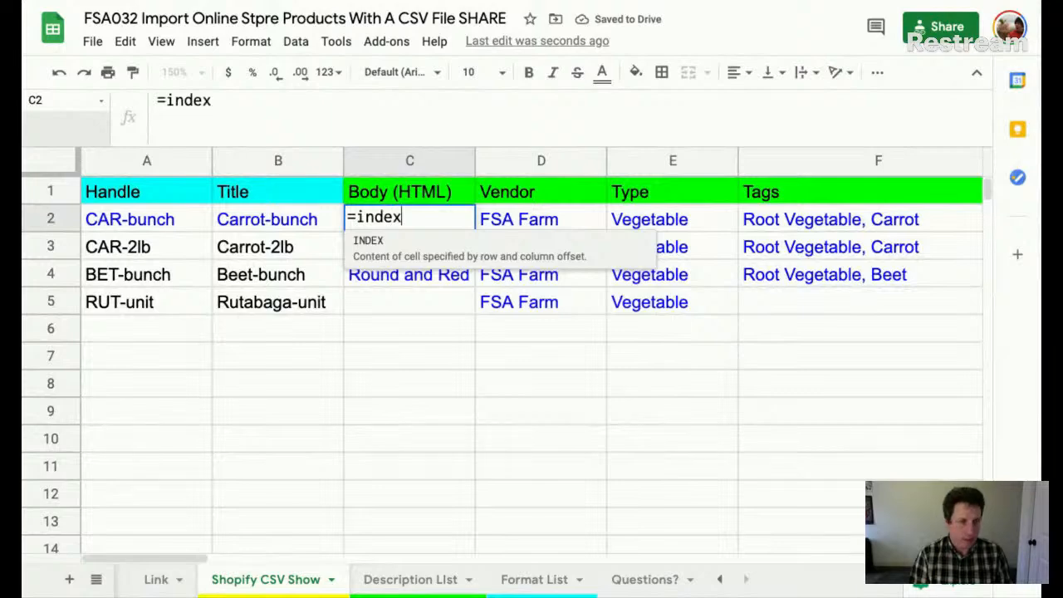
text(()
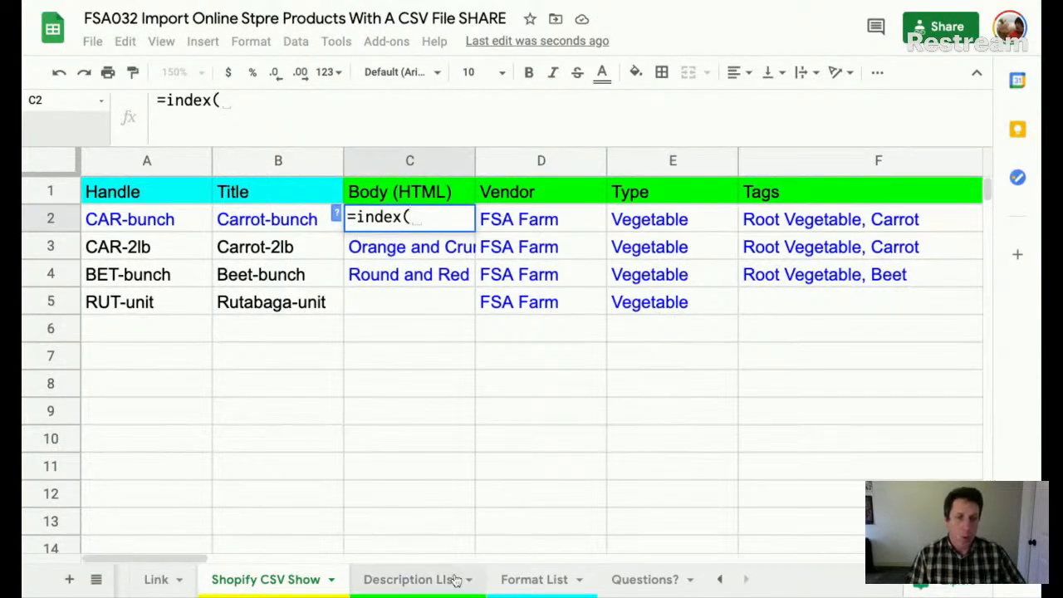
click(410, 580)
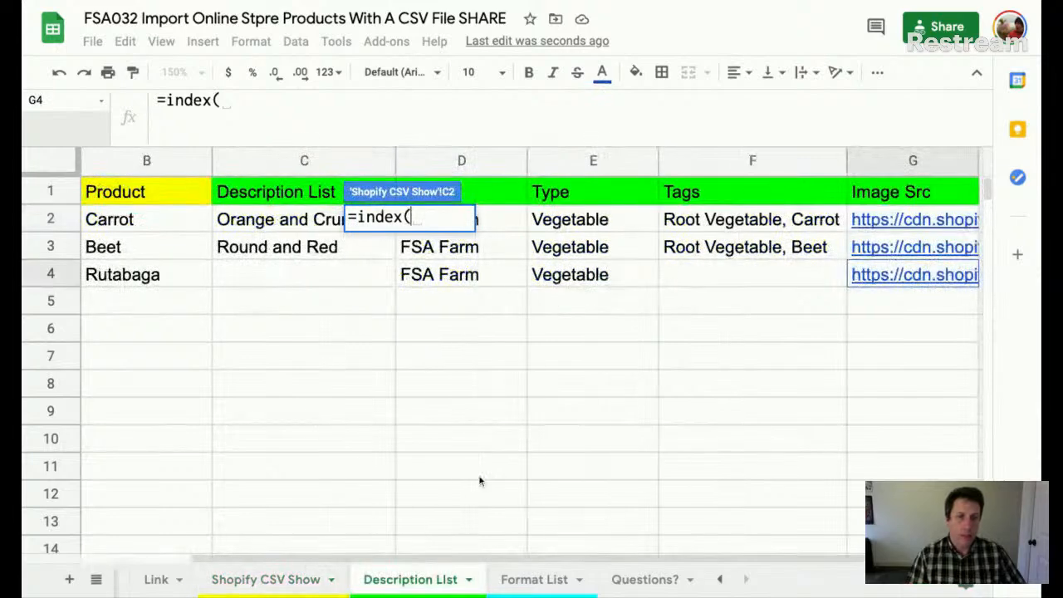
click(301, 159)
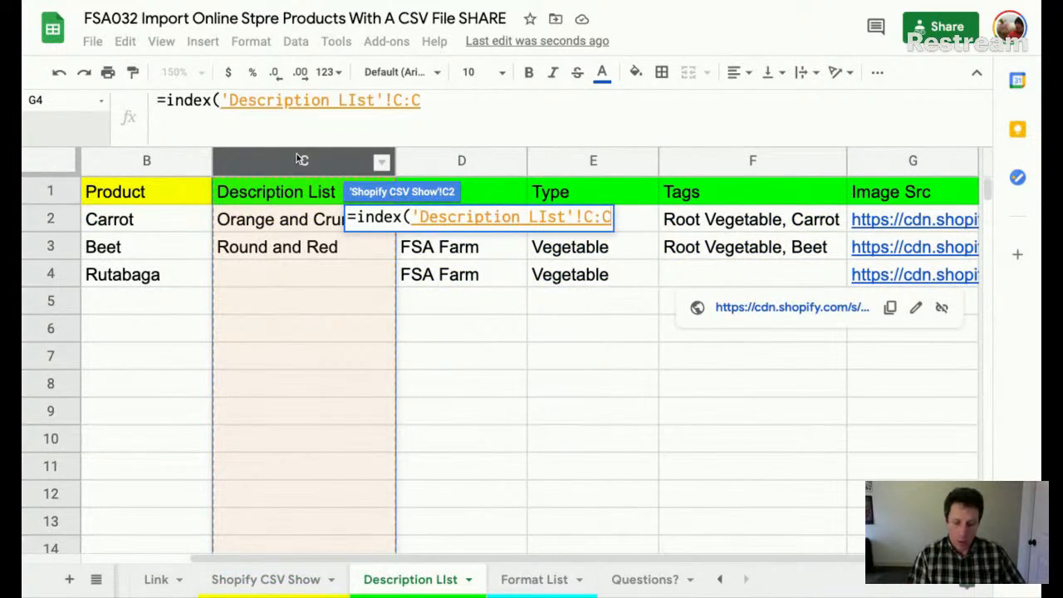
text(;maych)
key(BackSpace)
key(BackSpace)
key(BackSpace)
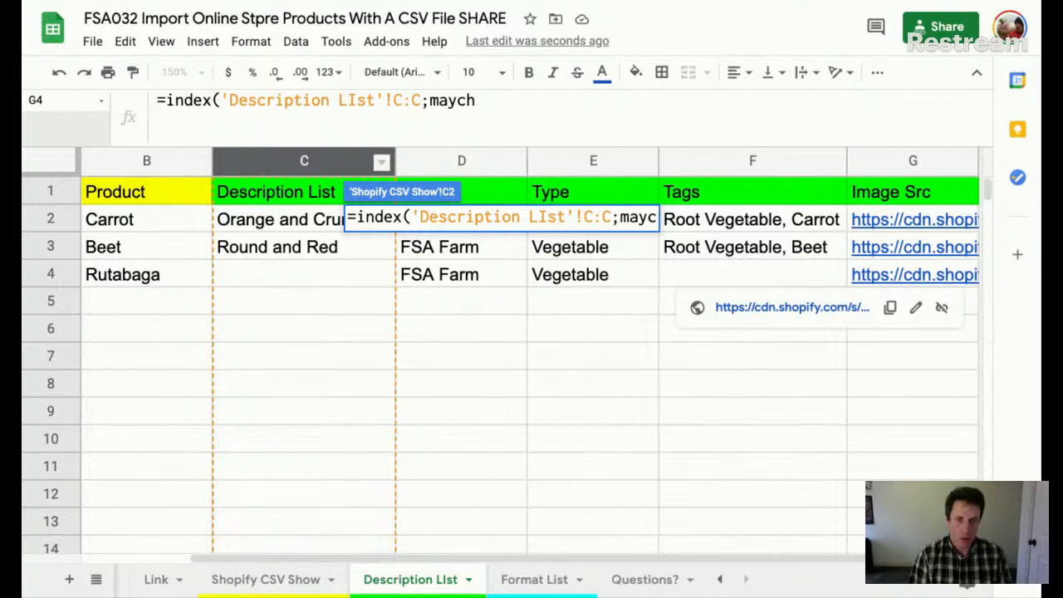
text(tch()
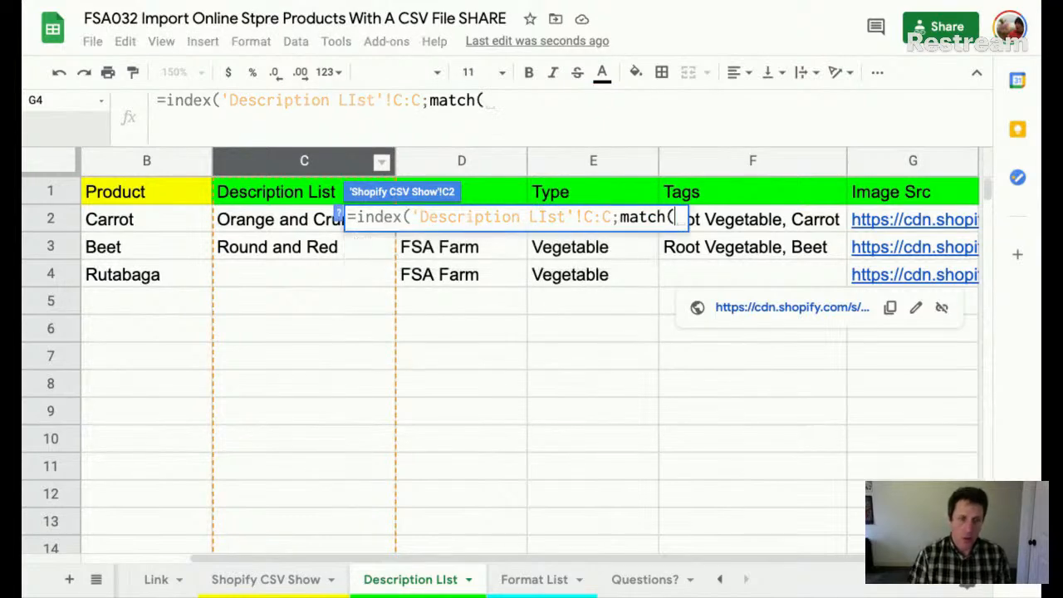
- Complete the MATCH on A2 against Description LIst column A with exact match 0
scroll(266, 473, left, 2)
click(291, 580)
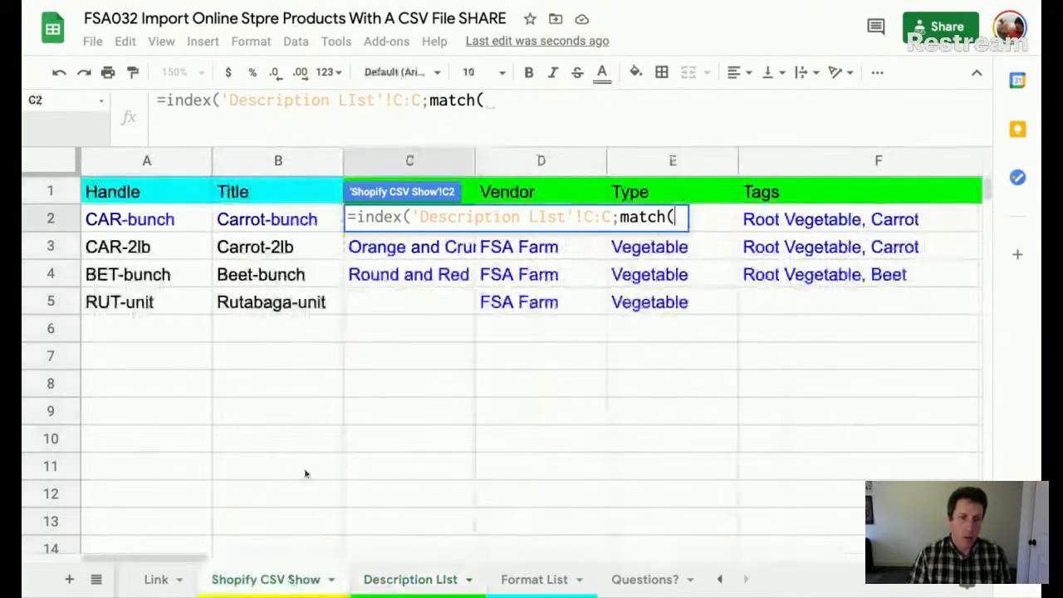
click(155, 226)
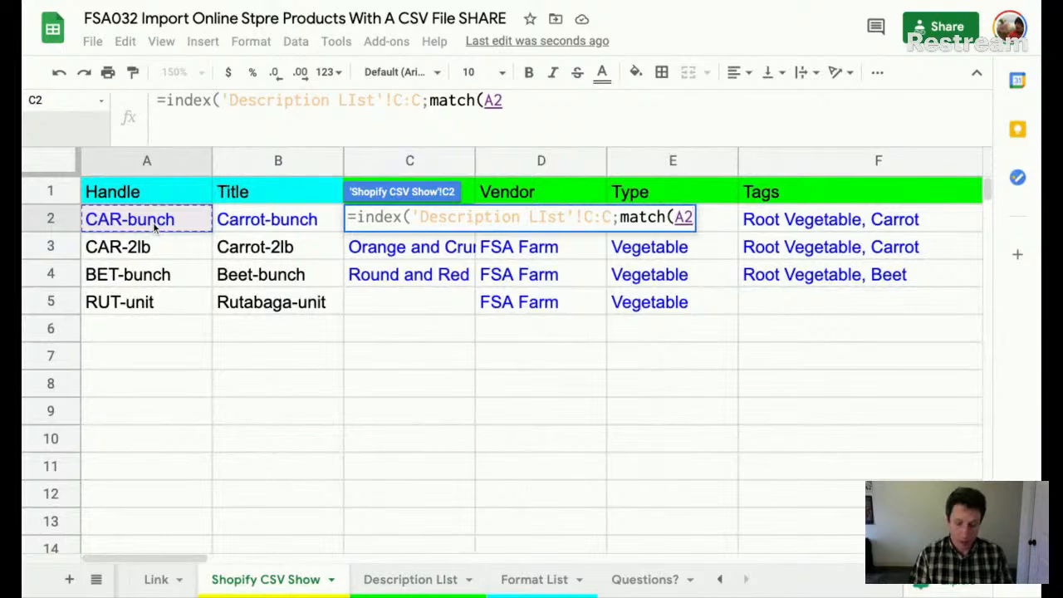
text(;)
click(398, 582)
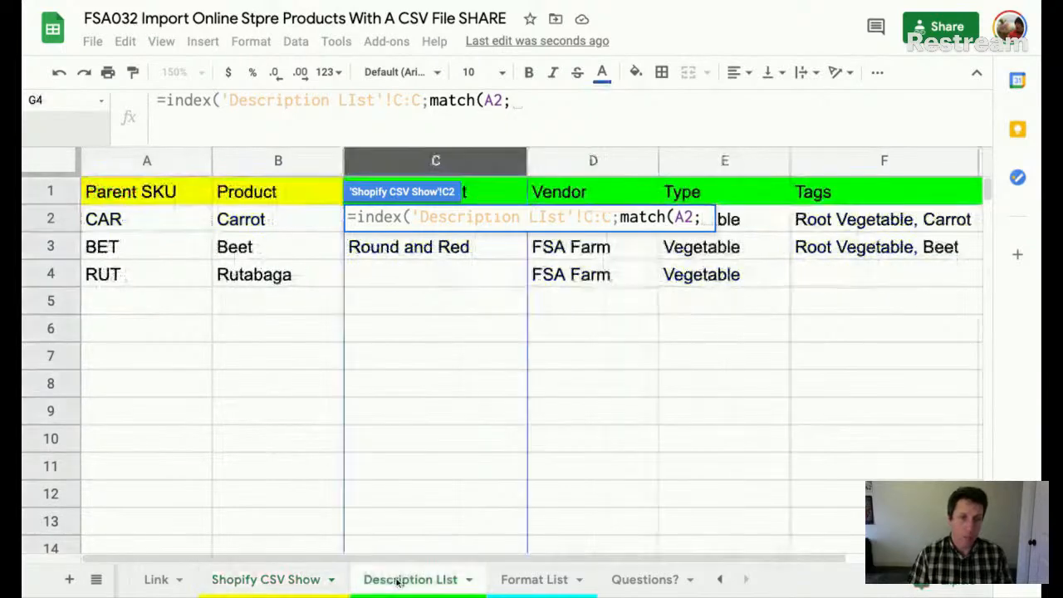
click(147, 163)
text(;)
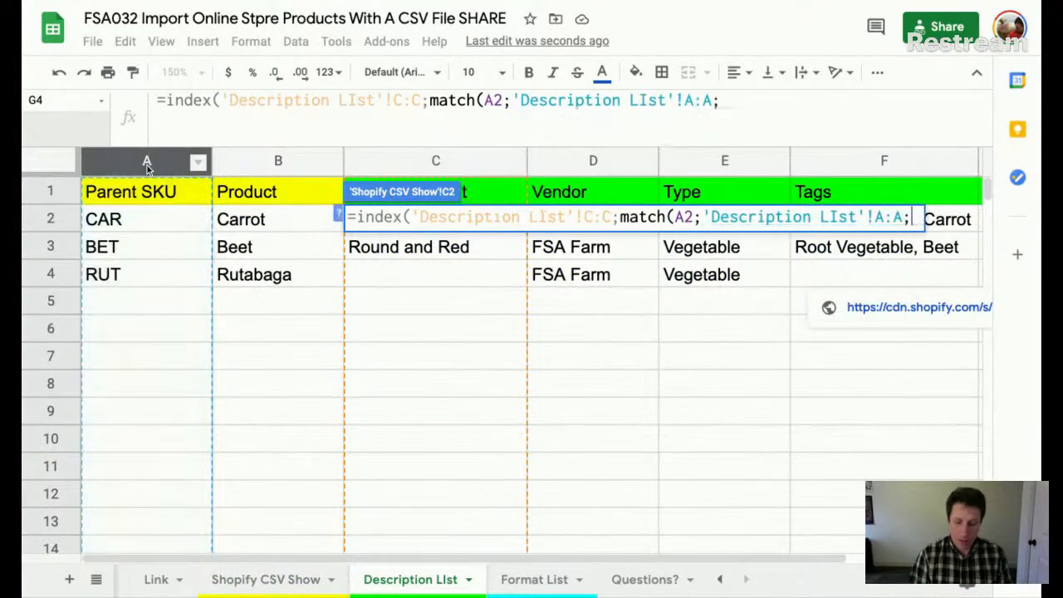
text(0)
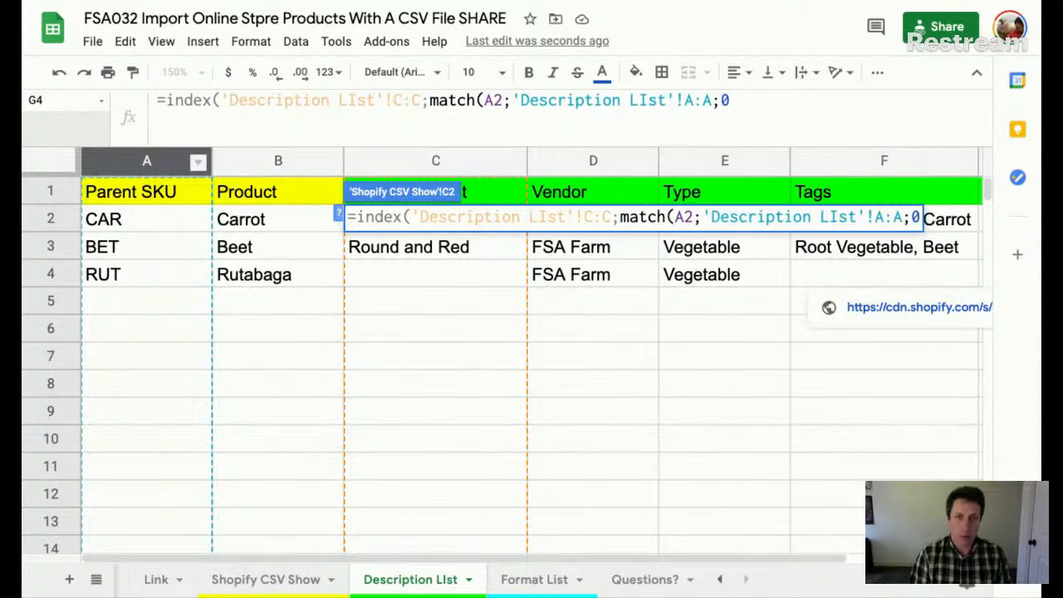
text())
key(Return)
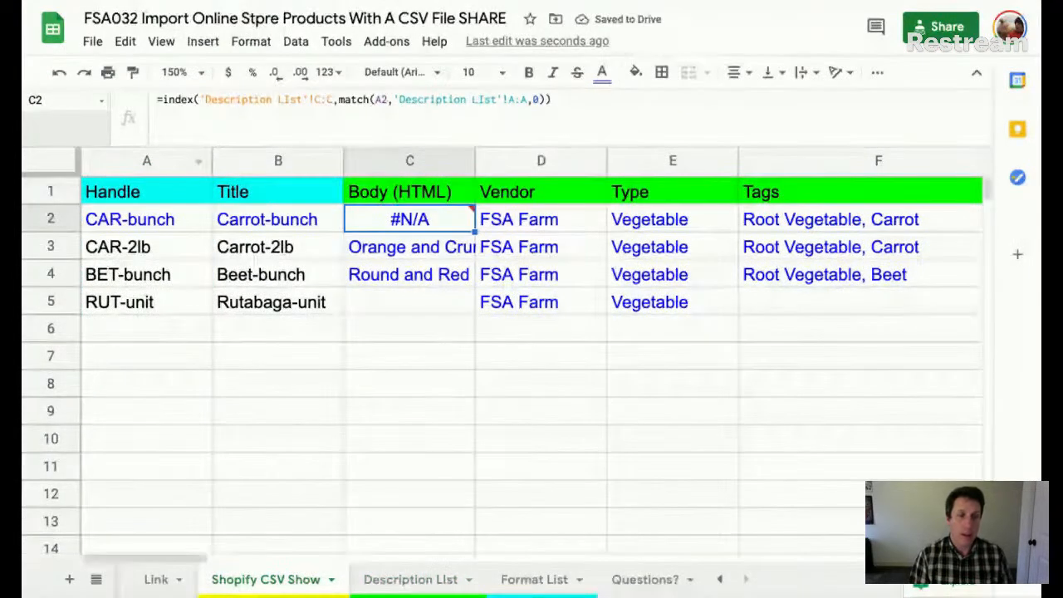
click(138, 223)
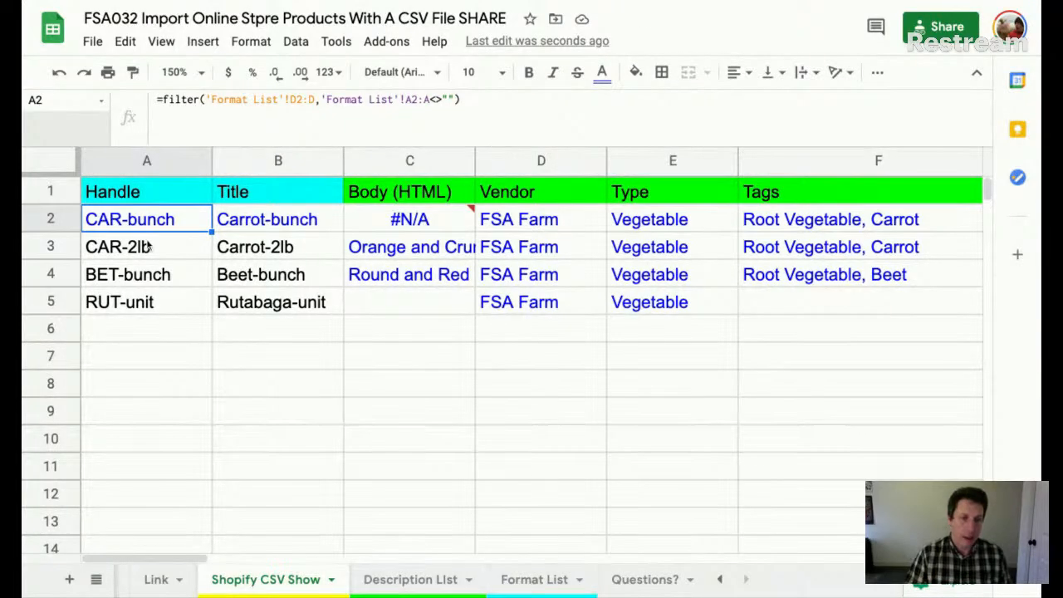
- Check the Format List and Description LIst sheets, then clear C3's formula on Shopify CSV Show
click(559, 582)
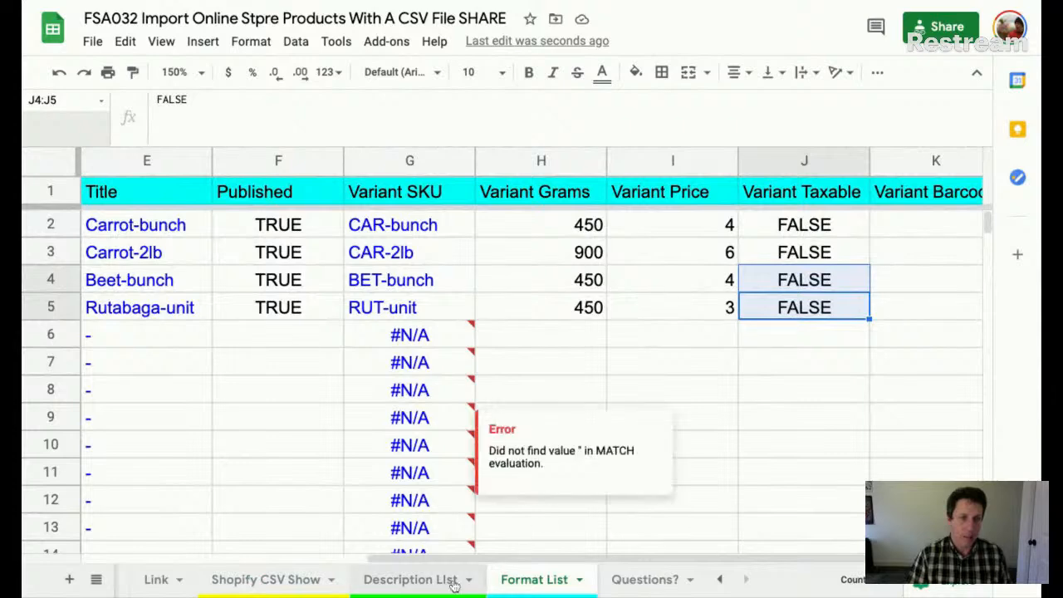
click(410, 579)
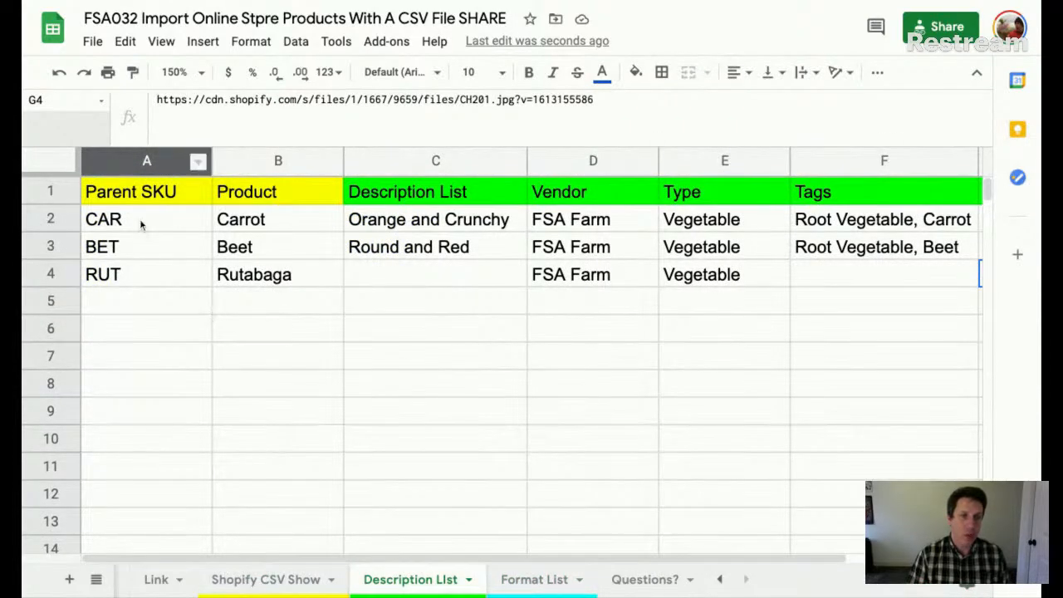
click(274, 580)
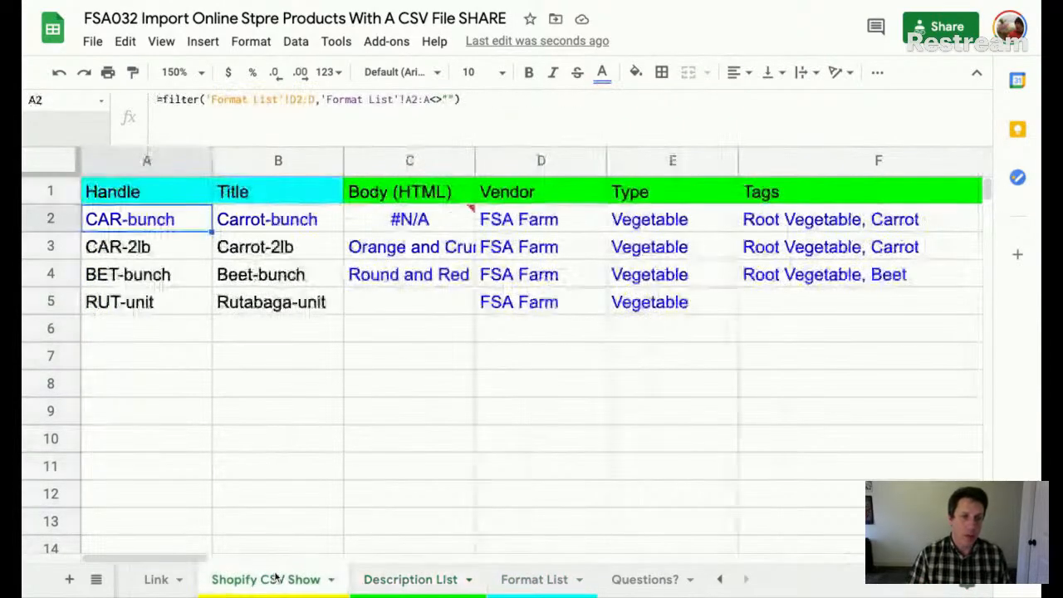
click(389, 253)
key(Delete)
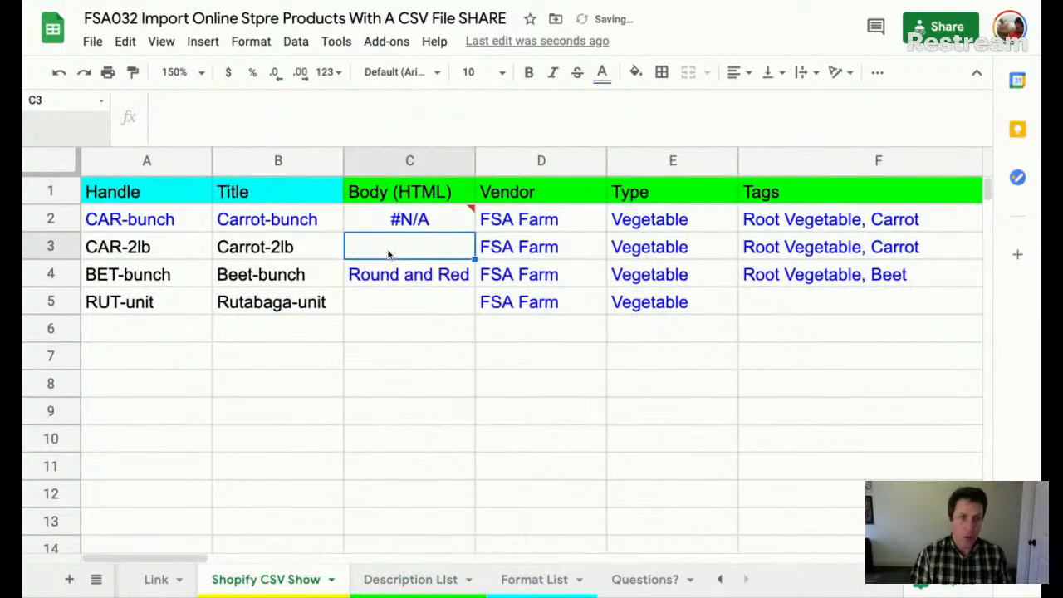
key(Down)
key(Up)
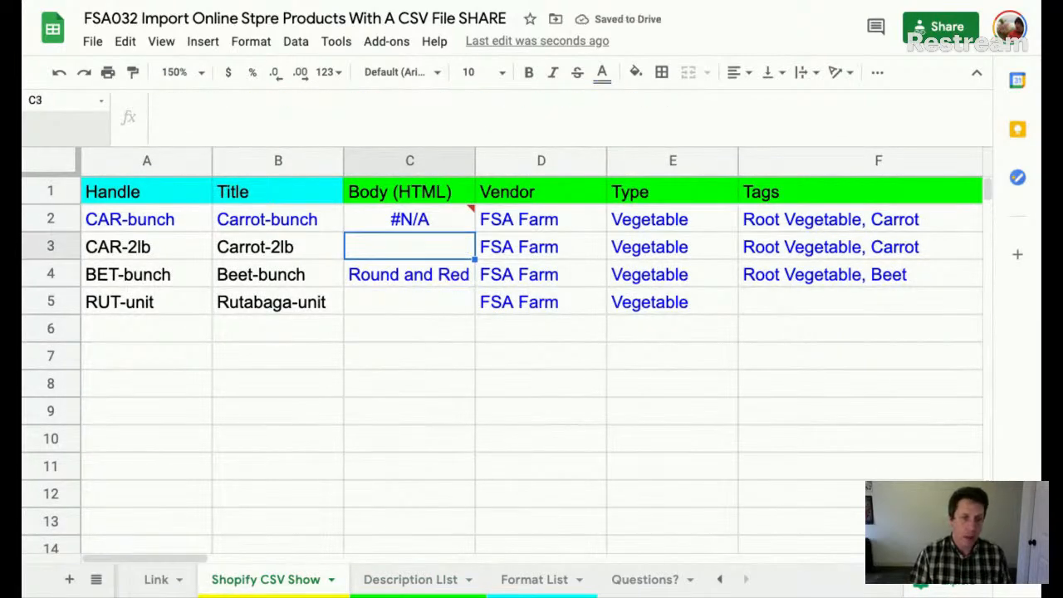
- Enter =left(A2,3) in C3 to confirm it returns CAR
text(=lefty)
key(BackSpace)
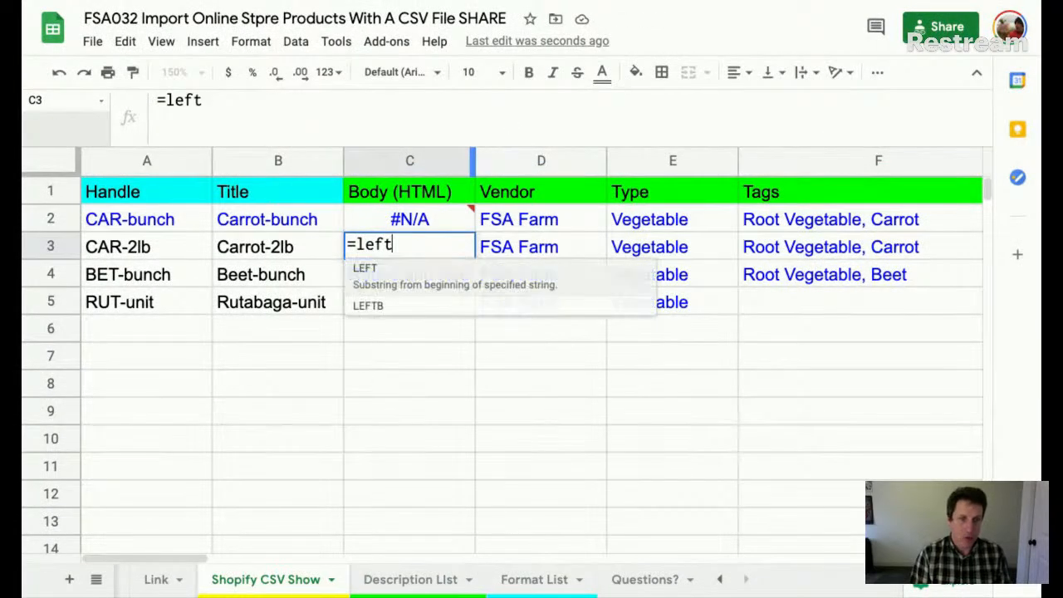
text(()
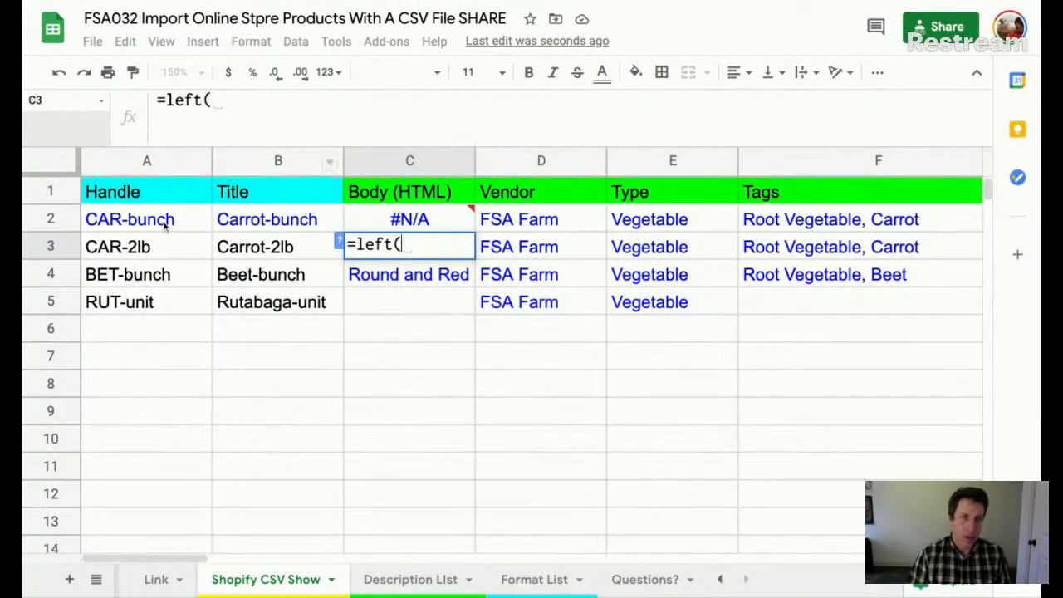
click(149, 217)
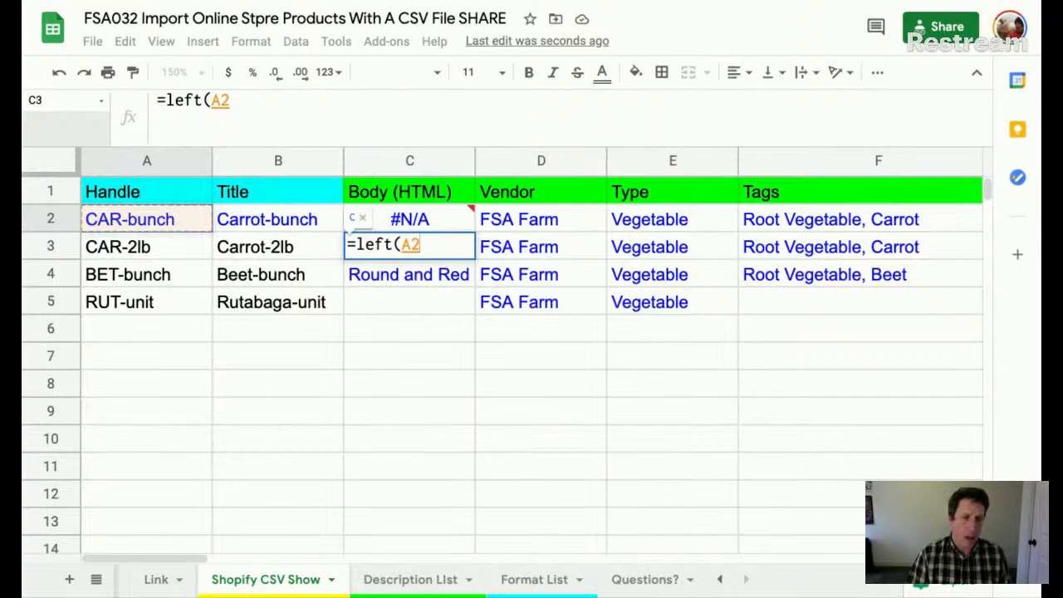
text(,3))
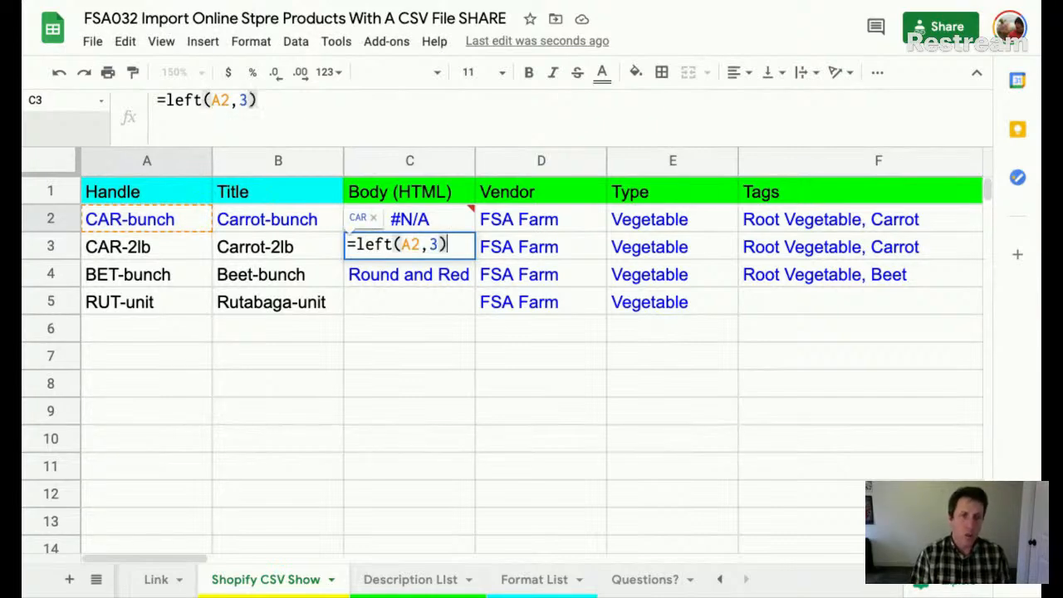
key(Return)
key(Up)
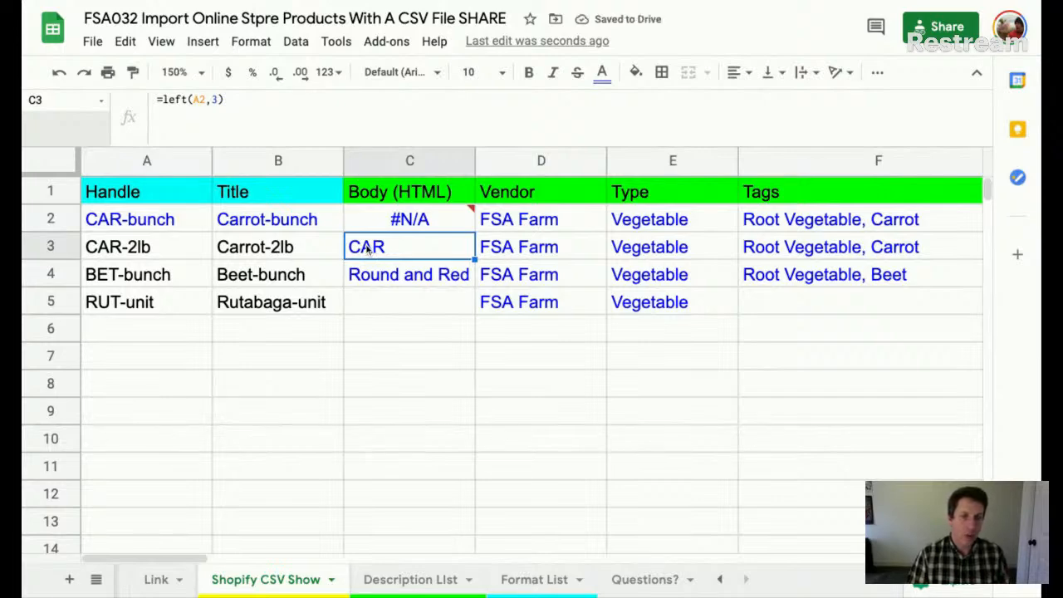
- Test RIGHT(A2,3) instead, then undo back to C3's original lookup formula
double_click(368, 248)
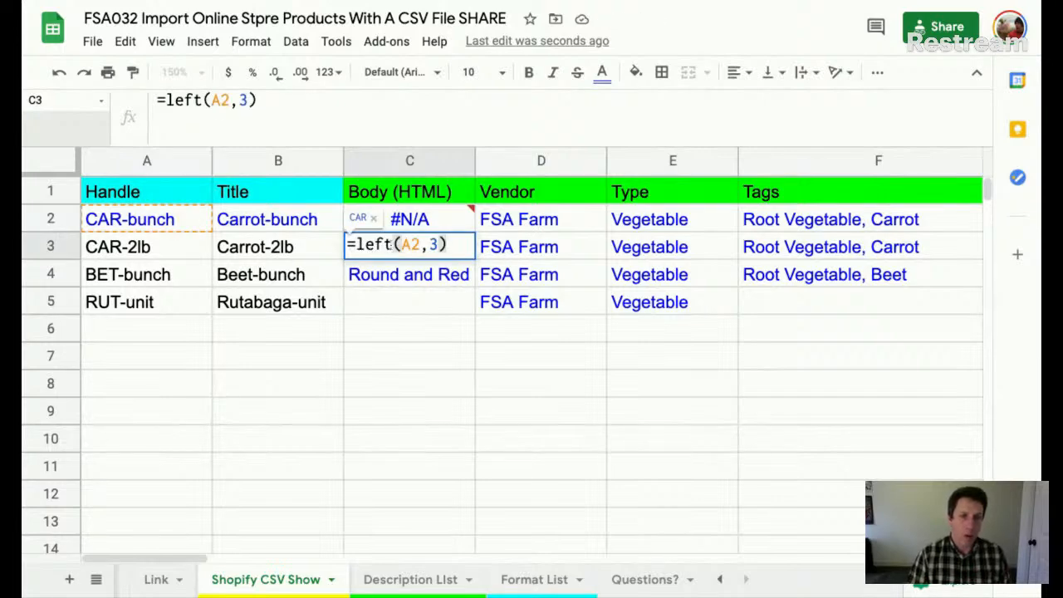
drag(393, 244, 359, 245)
text(ri)
key(Tab)
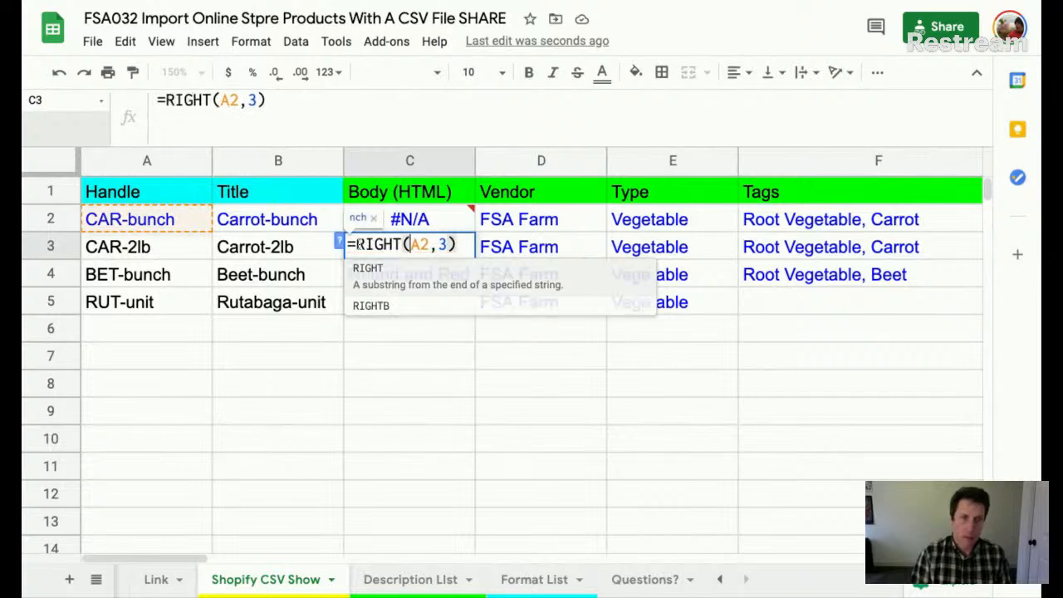
key(Return)
click(409, 247)
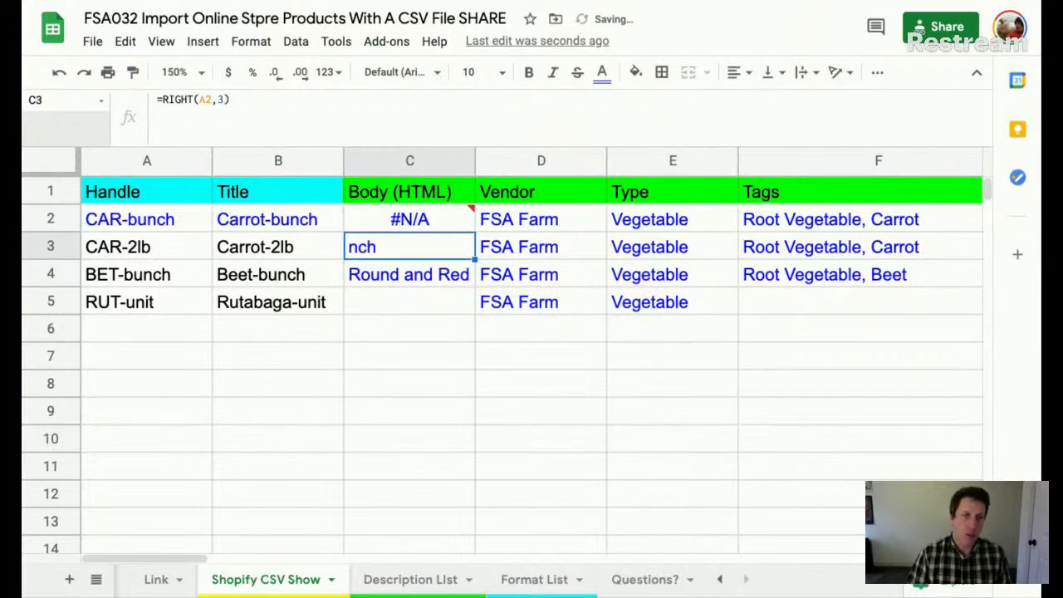
key(ctrl+z)
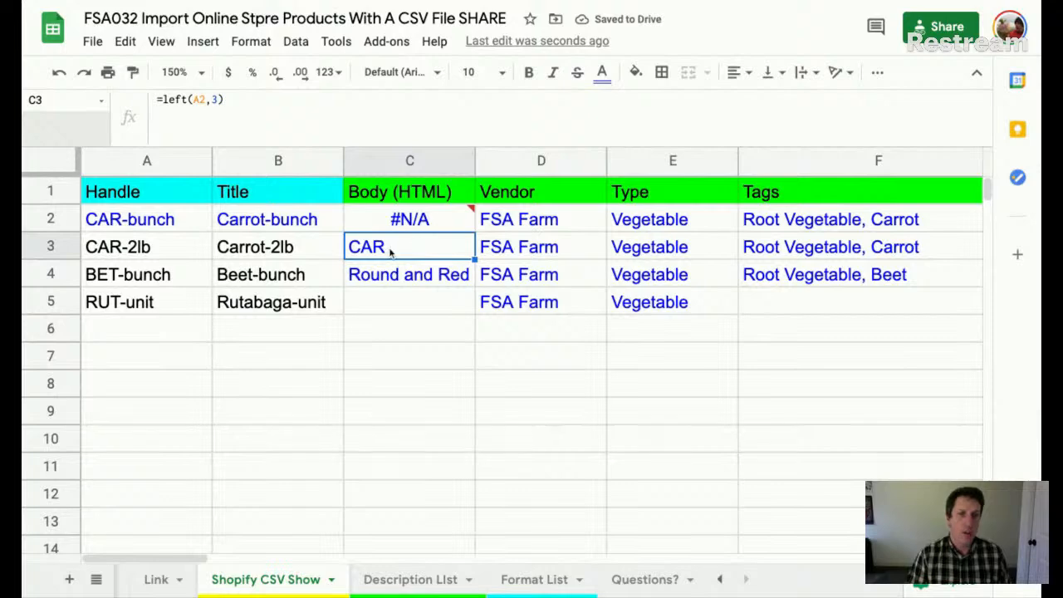
key(ctrl+z)
key(ctrl+z)
key(ctrl+z)
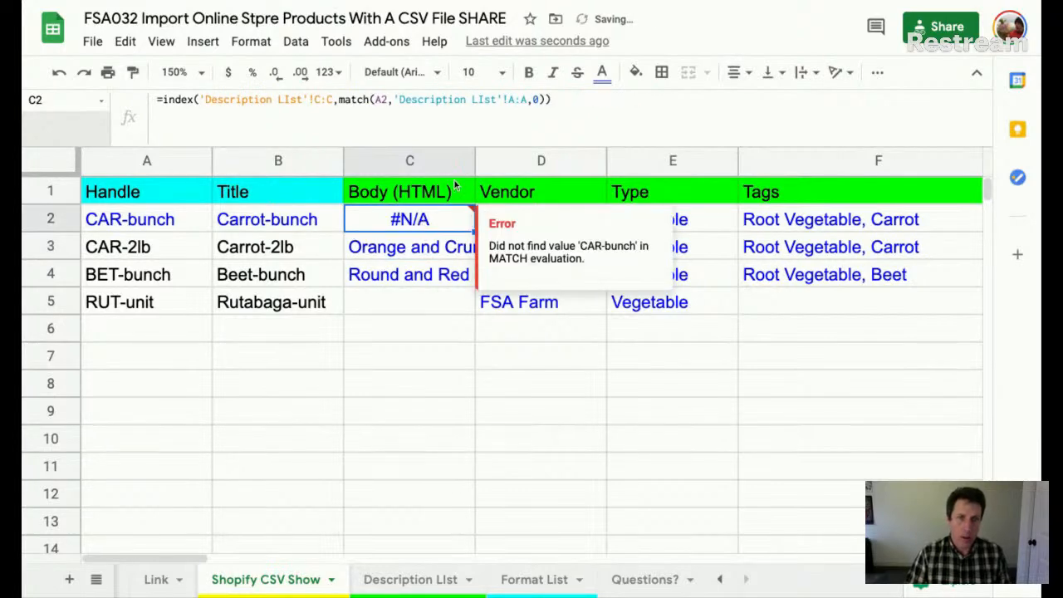
- Change C2's MATCH lookup value from A2 to left(A2;3)
double_click(434, 220)
click(694, 218)
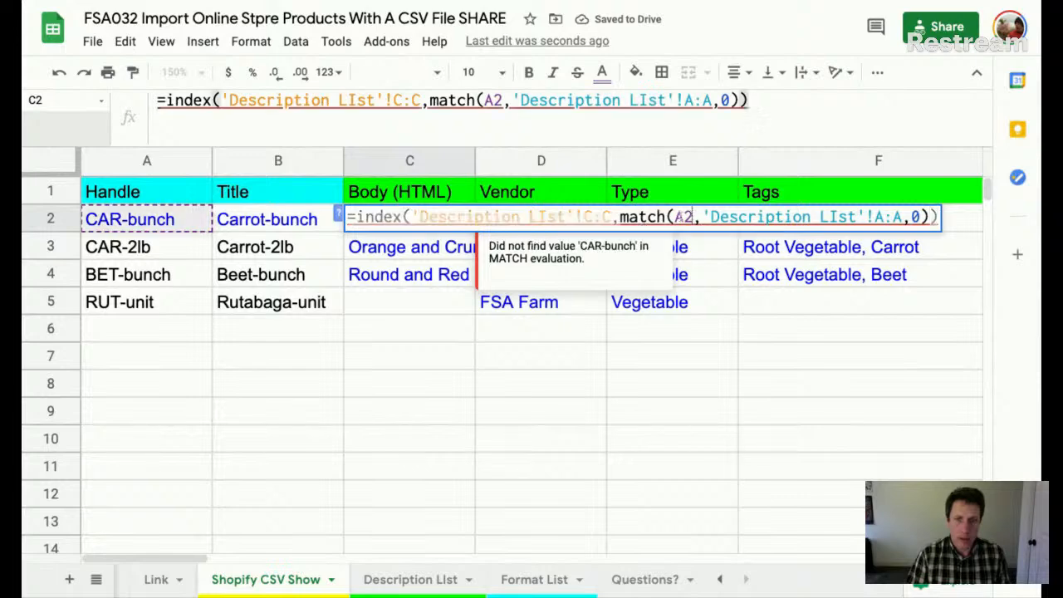
click(677, 217)
text(left*)
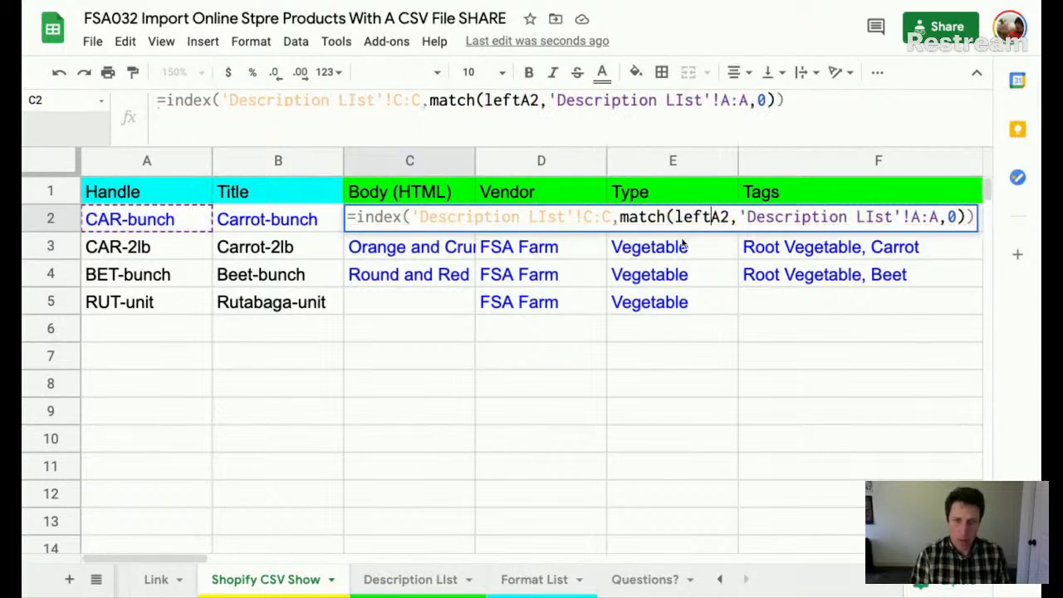
key(BackSpace)
text(()
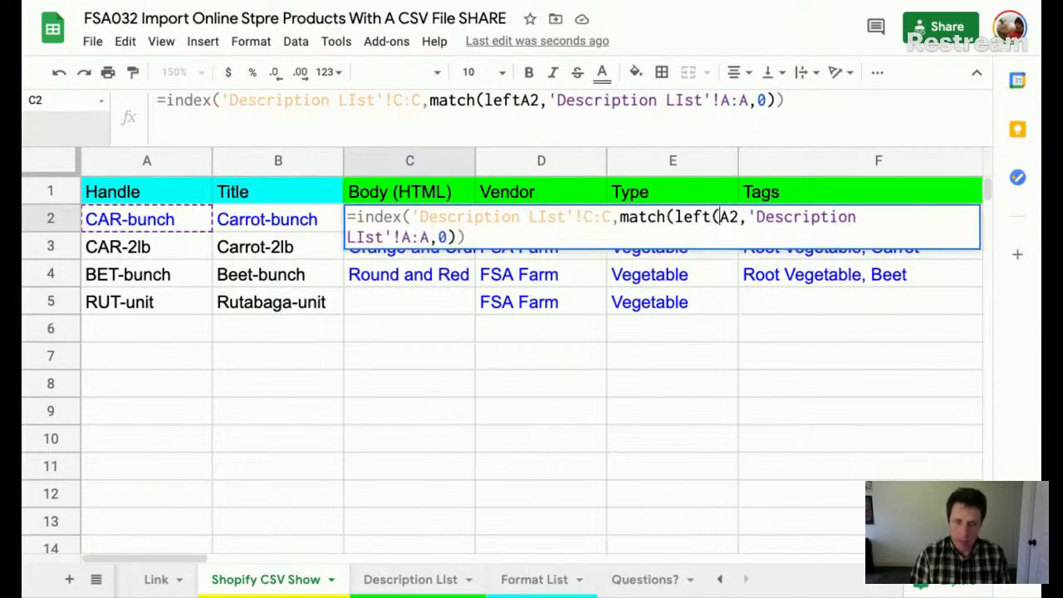
key(Right)
key(Right)
text(;3))
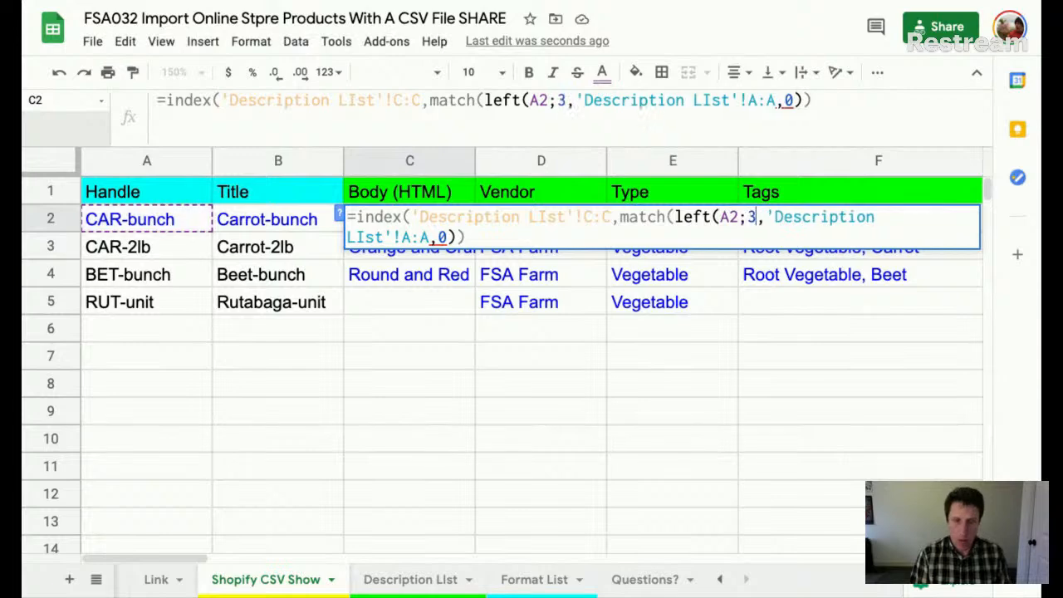
key(Return)
key(Up)
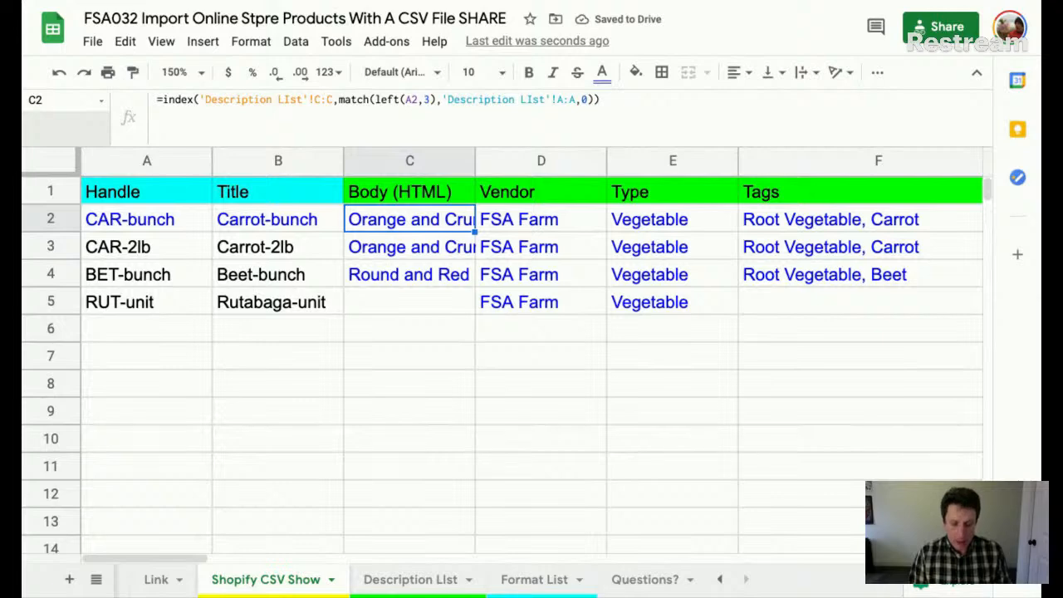
- Fill the C2 formula down column C to row 999 and check the RUT-unit result
key(ctrl+shift+Down)
key(ctrl+d)
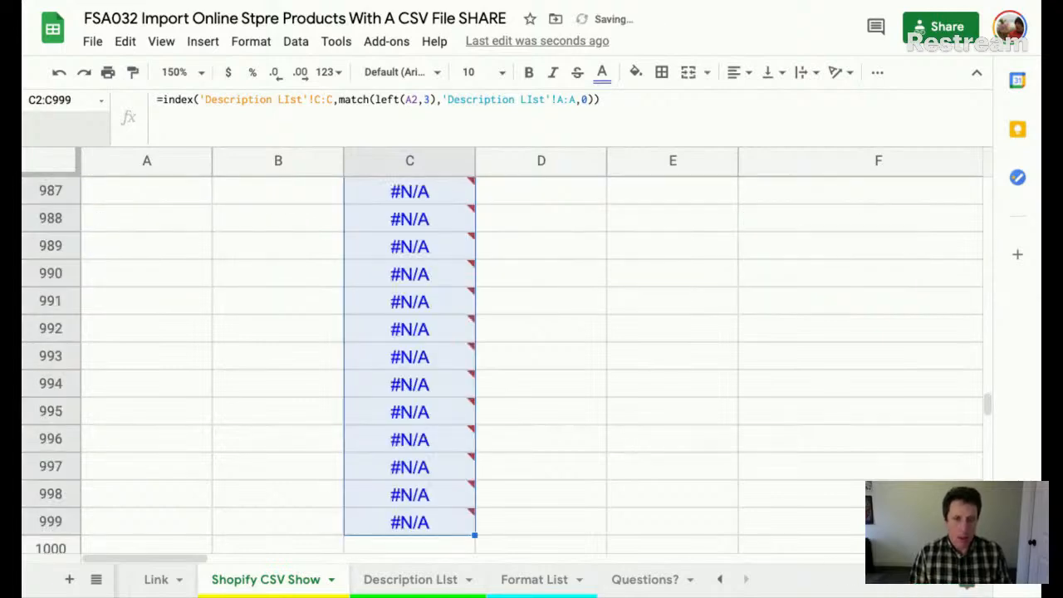
key(ctrl+Up)
key(Down)
key(Down)
key(Down)
key(Down)
key(Down)
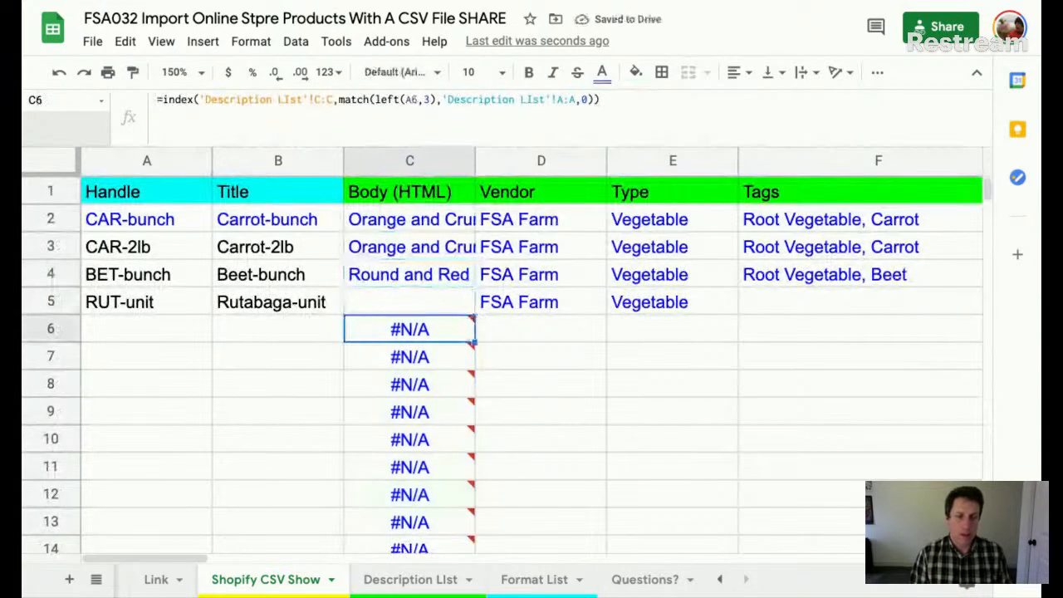
click(421, 304)
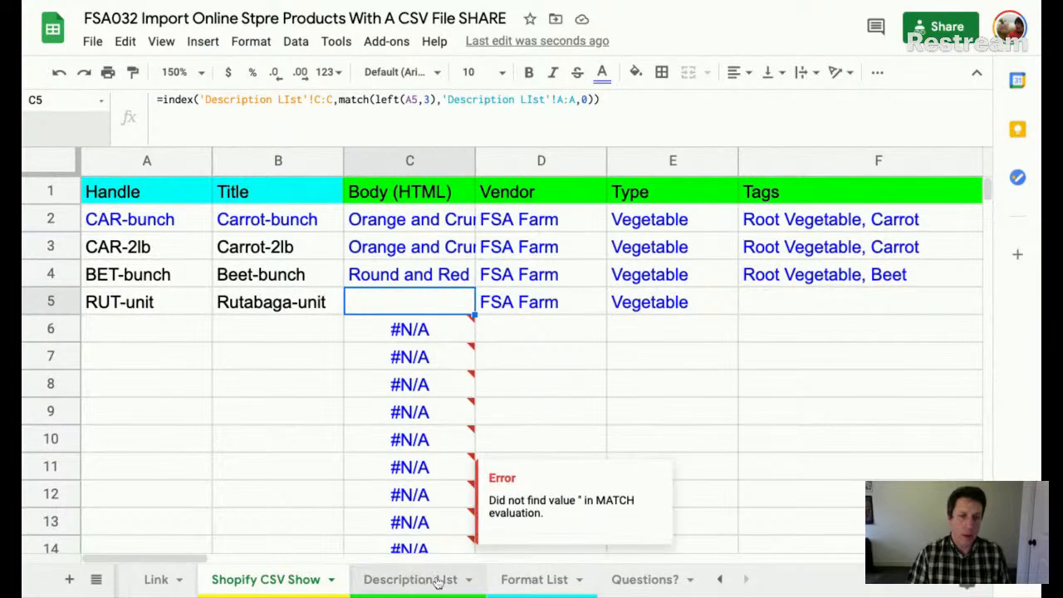
- Enter 'sample' as Rutabaga's description in C4, then check RUT-unit's Body on Shopify CSV Show
click(412, 580)
click(406, 266)
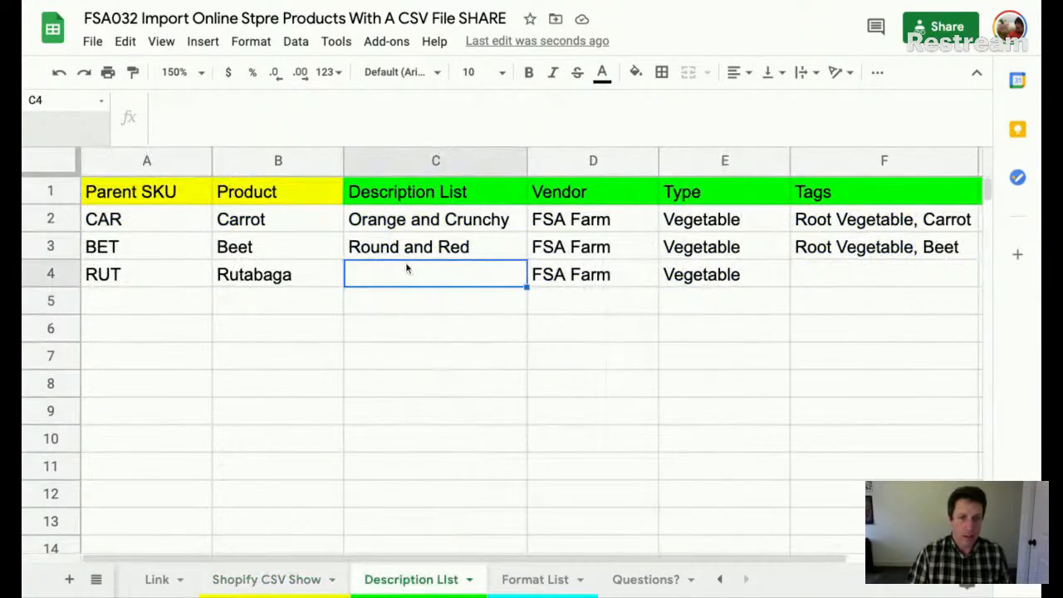
text(sampl)
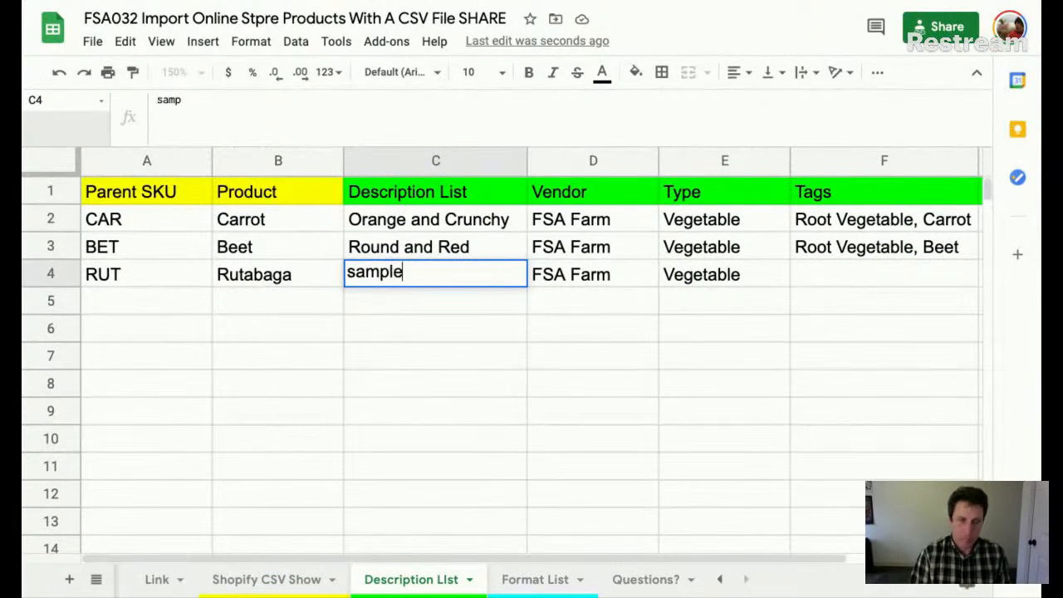
text(e)
click(273, 577)
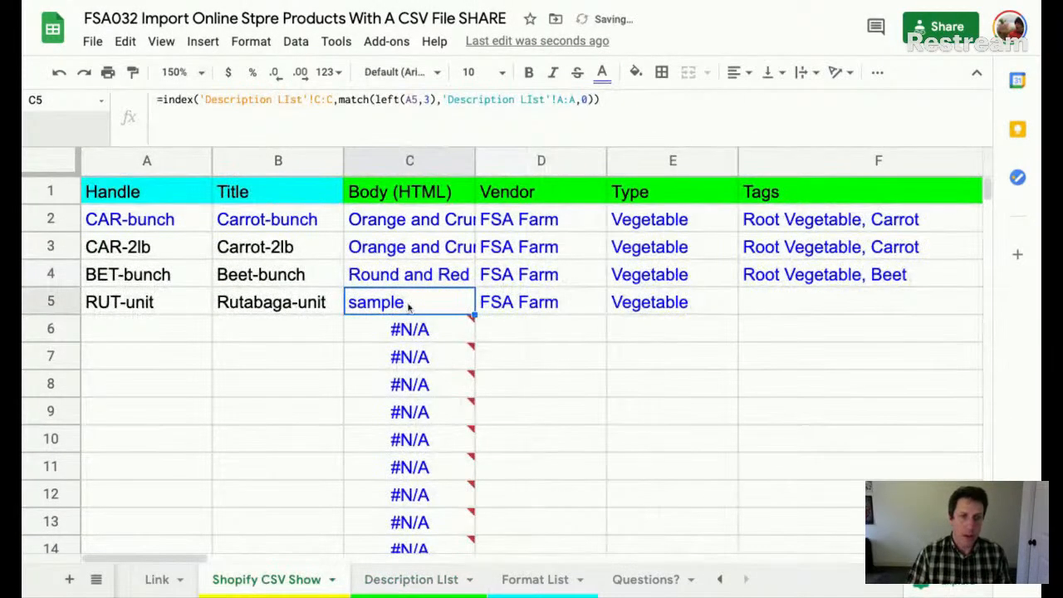
click(407, 333)
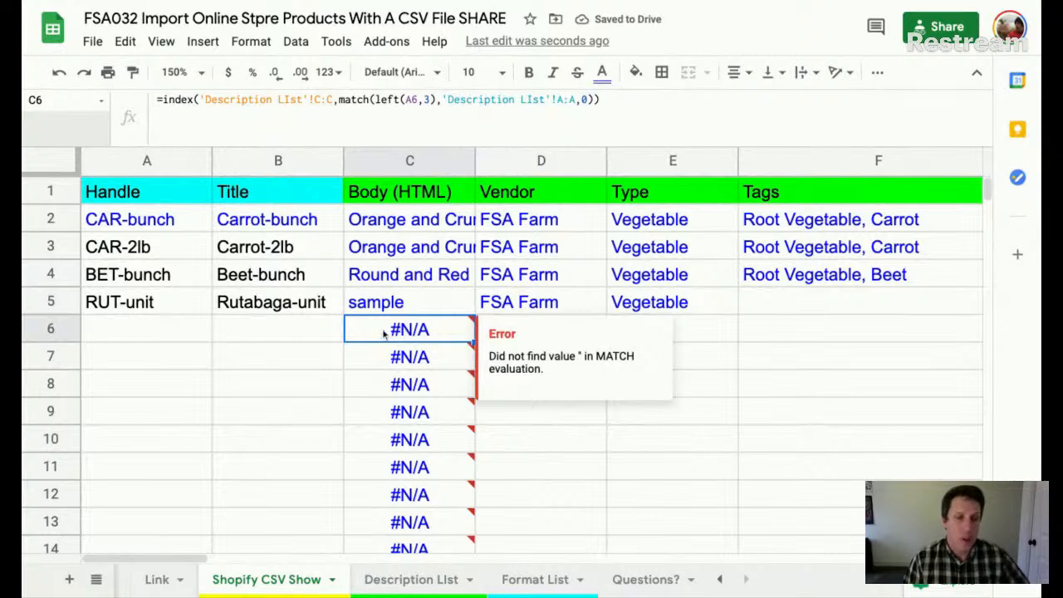
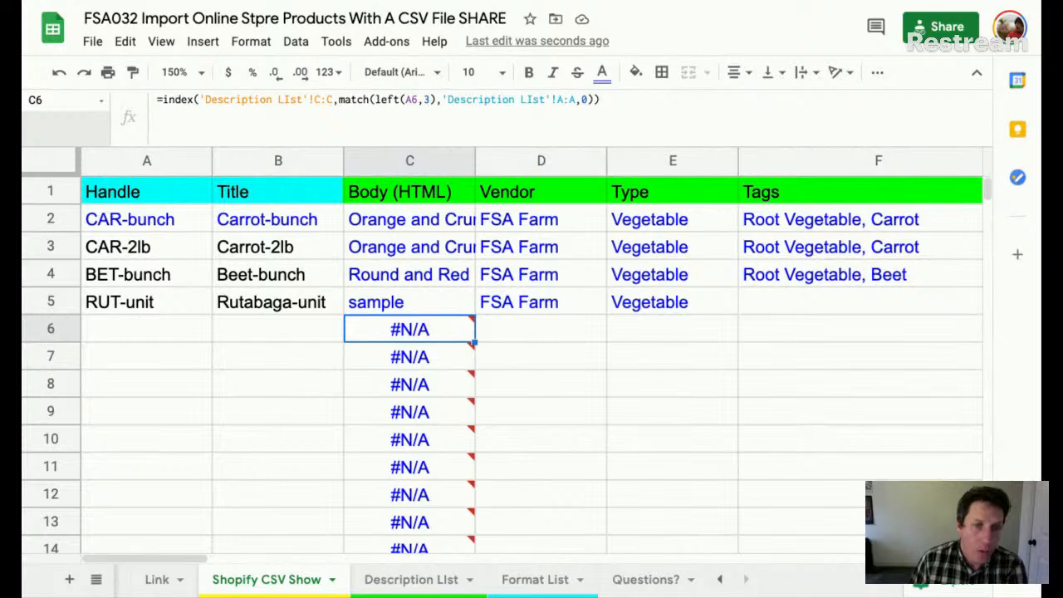
- Make a first attempt at inserting iferror into C2's lookup formula, removing the extra parenthesis
click(373, 219)
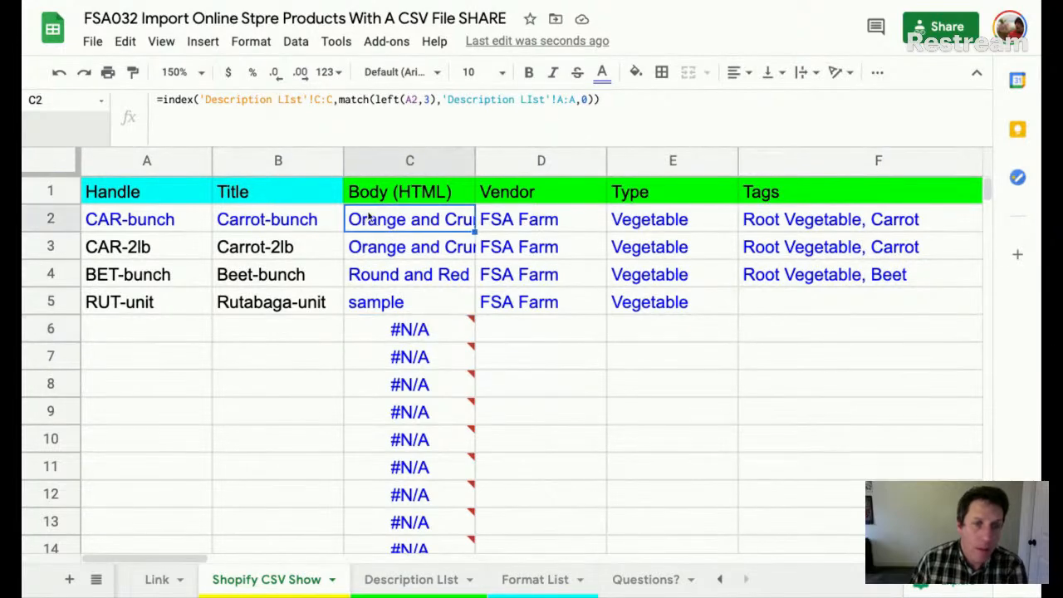
click(166, 99)
text(()
key(End)
text())
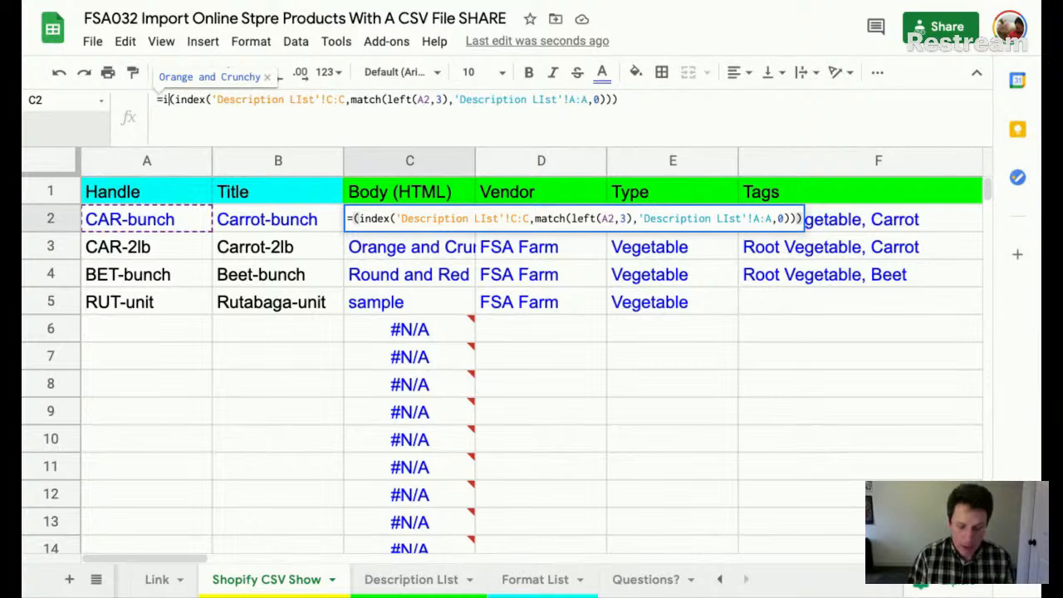
text(iferror)
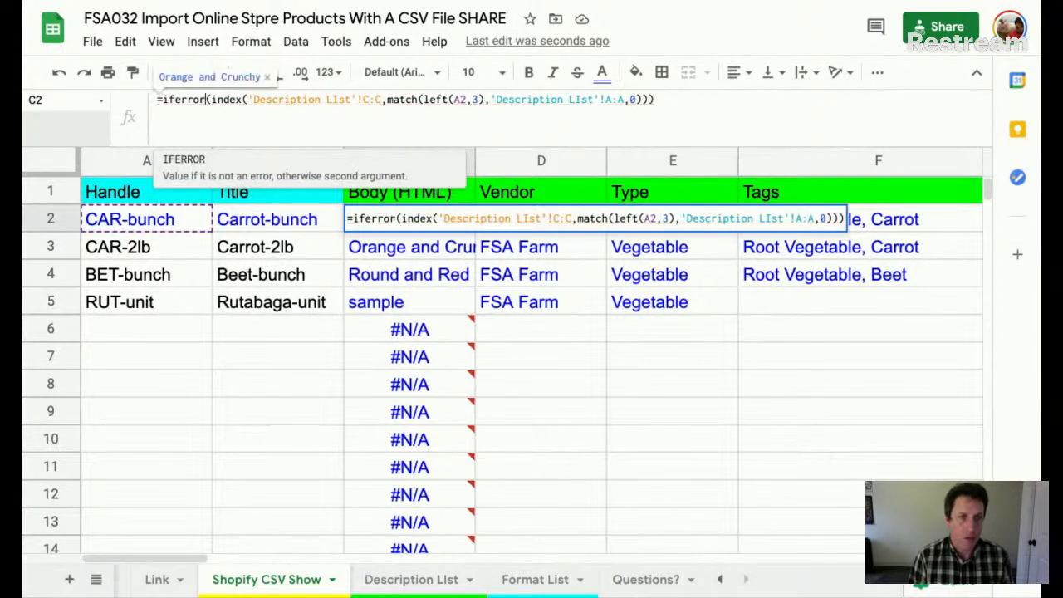
key(End)
key(BackSpace)
key(Return)
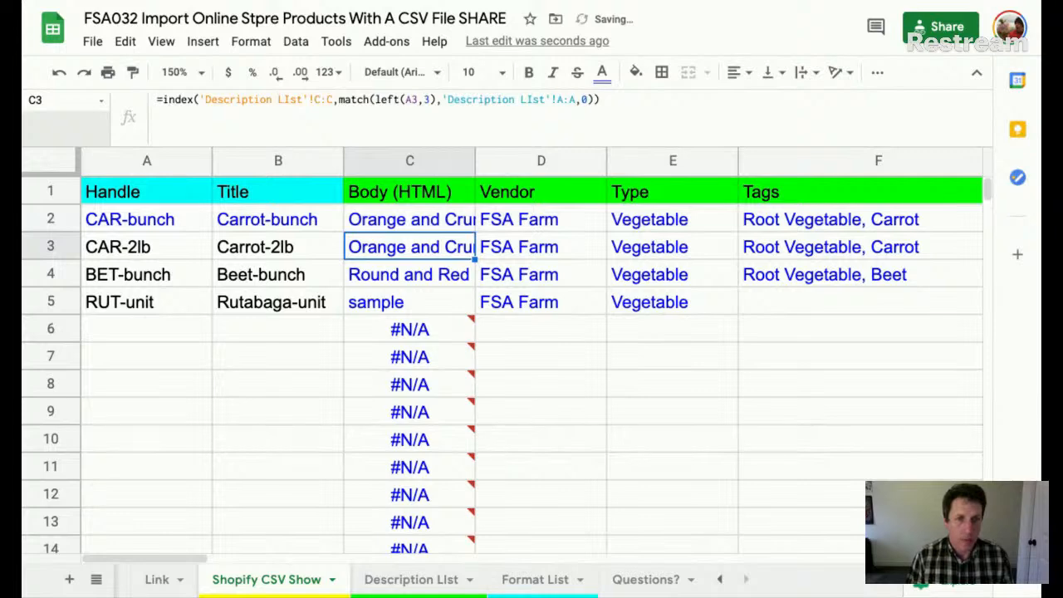
key(Up)
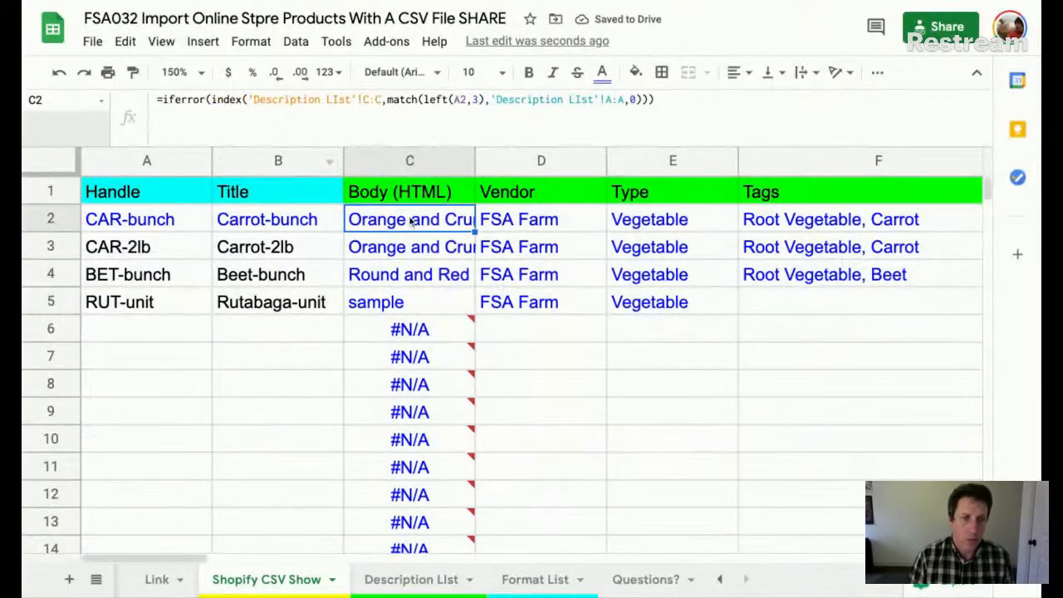
key(Return)
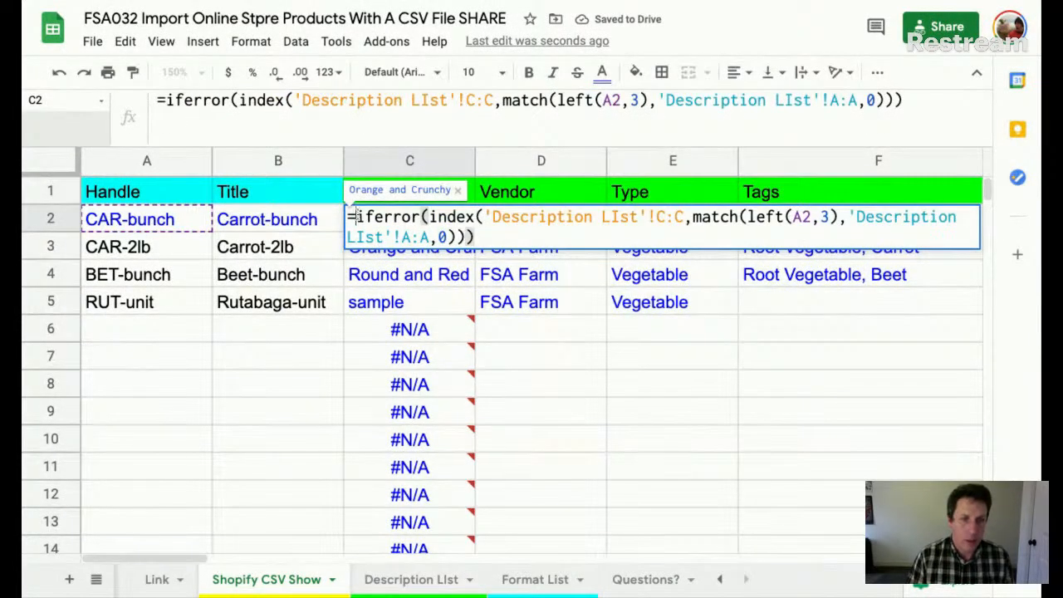
key(Return)
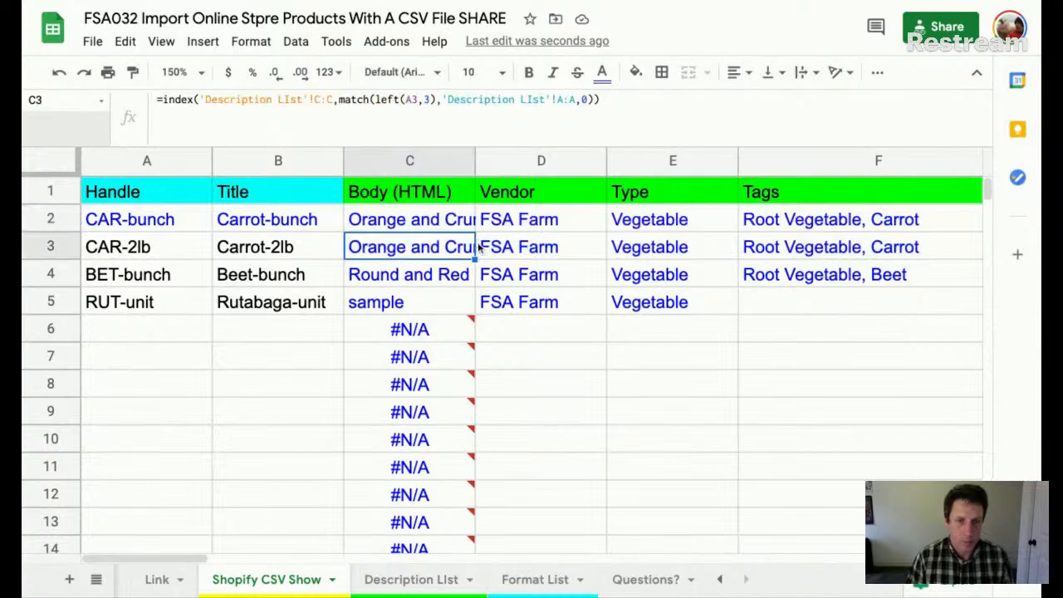
- Rewrite C2 as =iferror(index(...match(left(A2,3)...)),"") so errors show blank, then fill it down
key(ctrl+a)
key(Up)
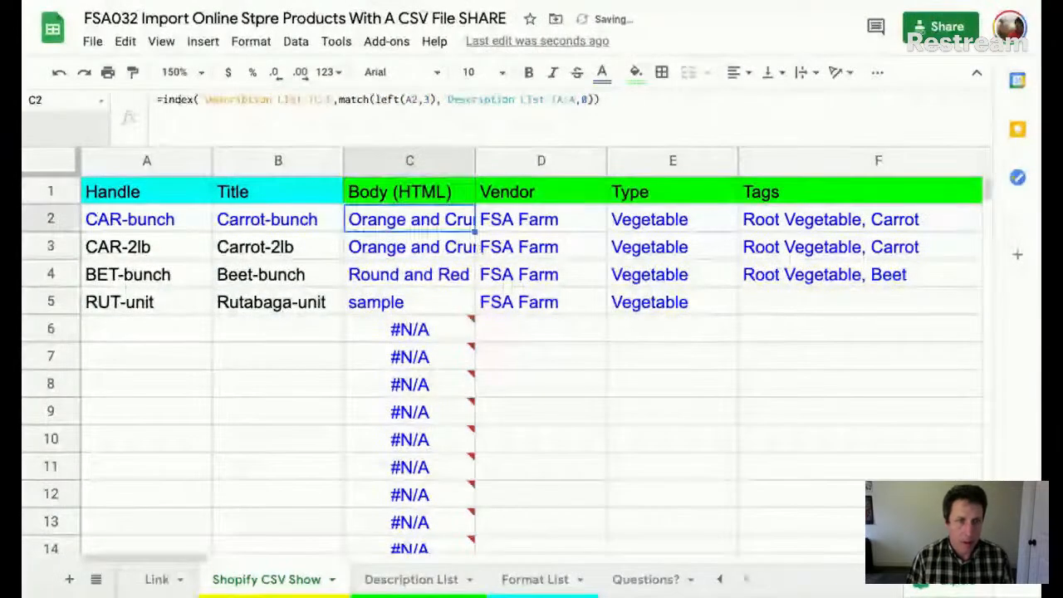
key(Return)
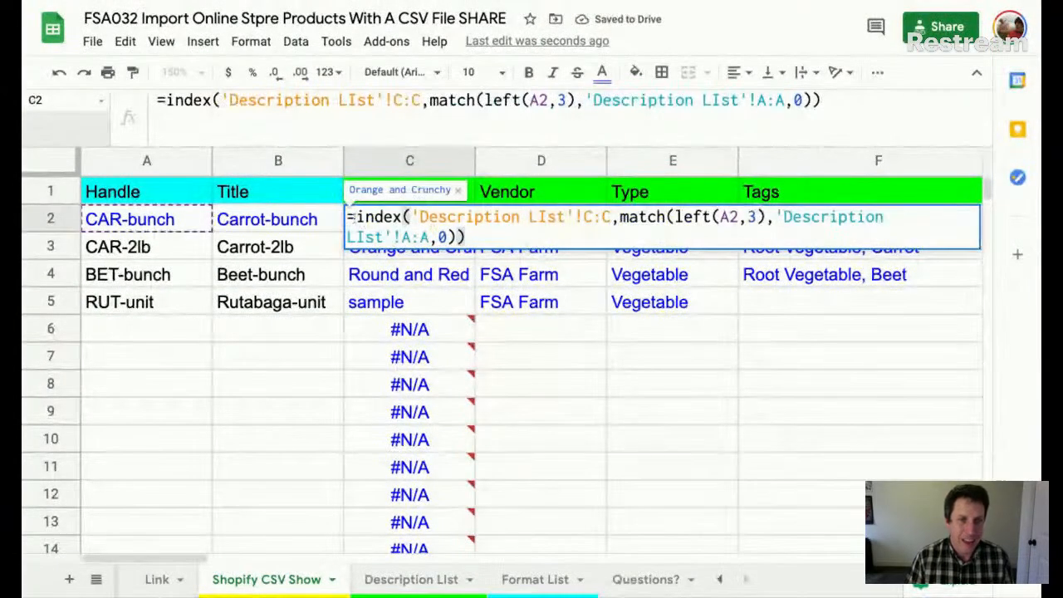
click(355, 217)
text(iferror)
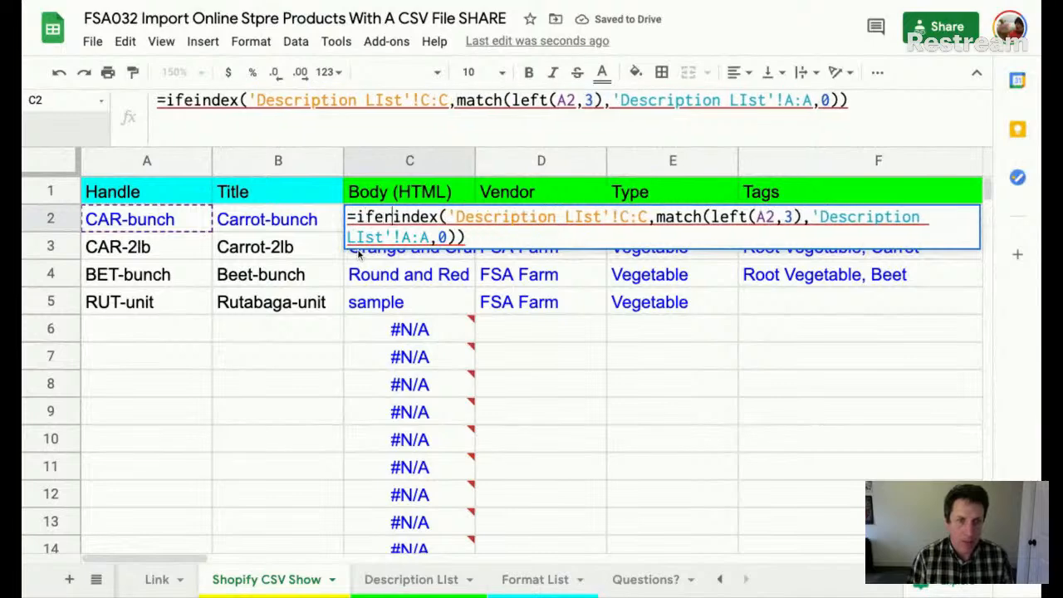
text(()
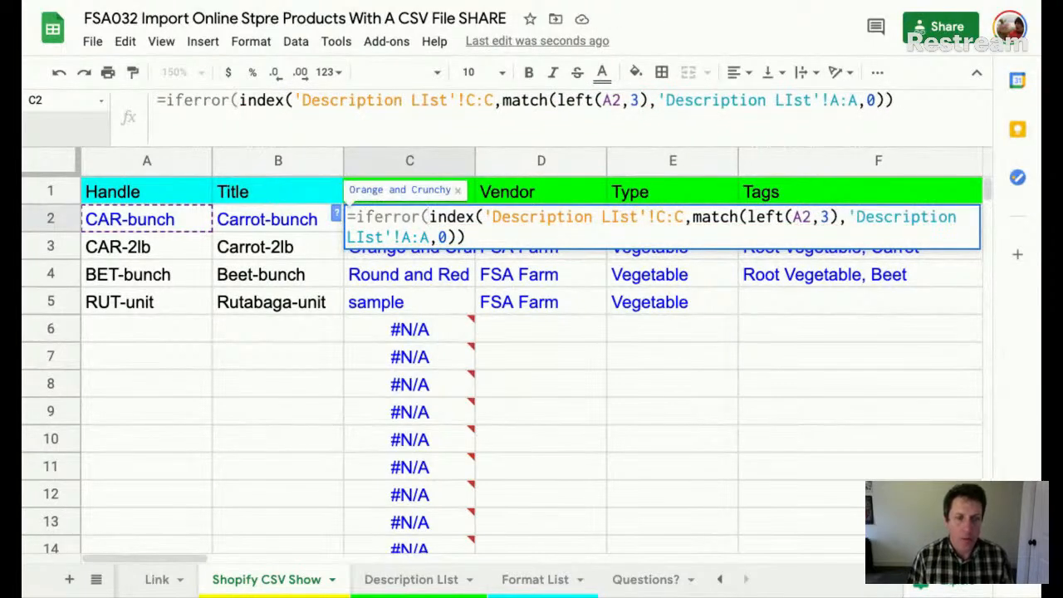
key(Down)
key(Right)
key(Right)
key(Right)
key(Right)
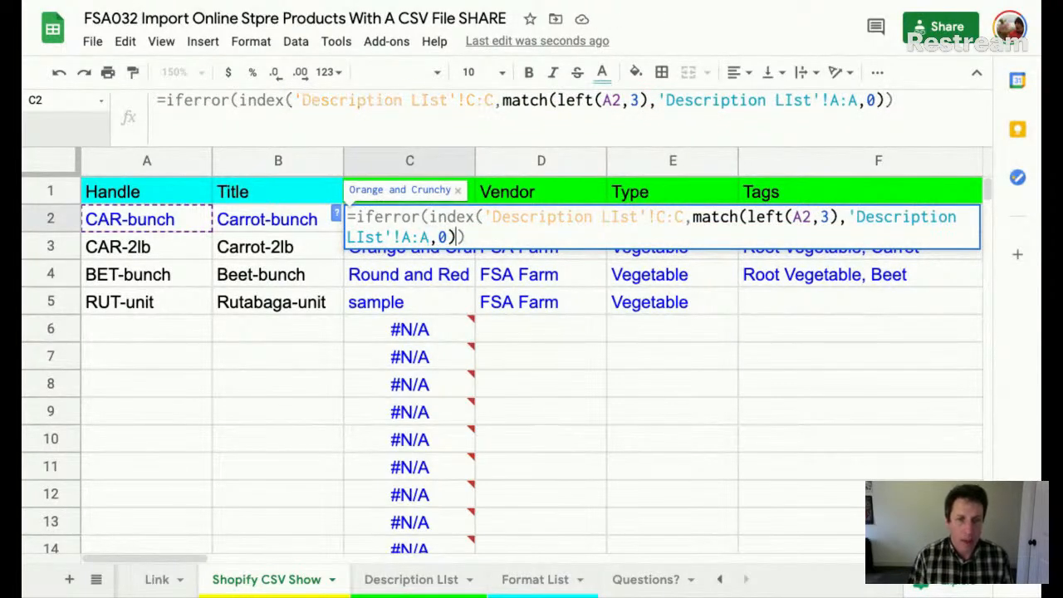
text(,)
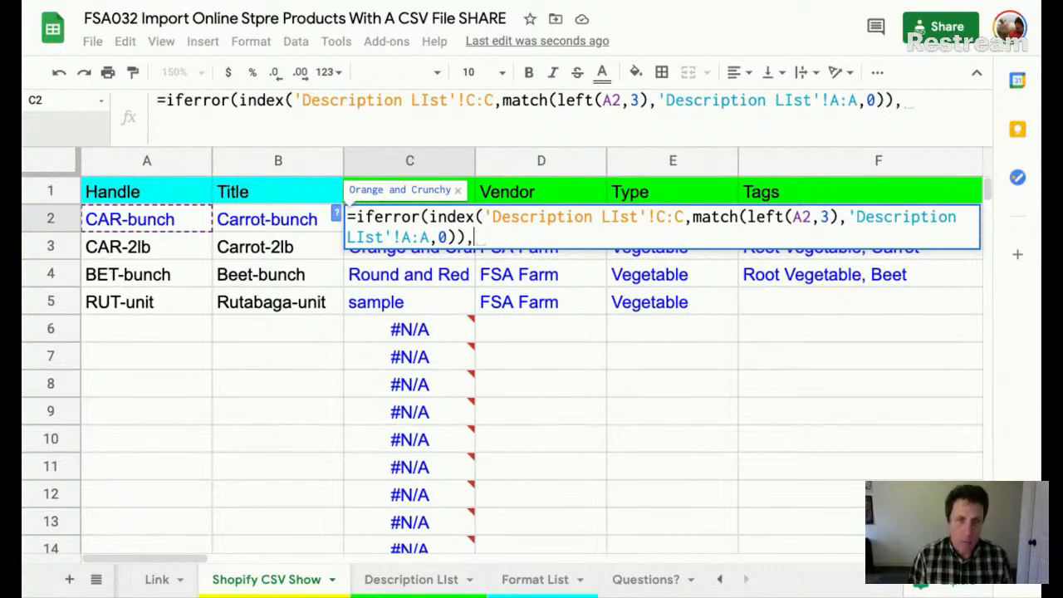
text("")
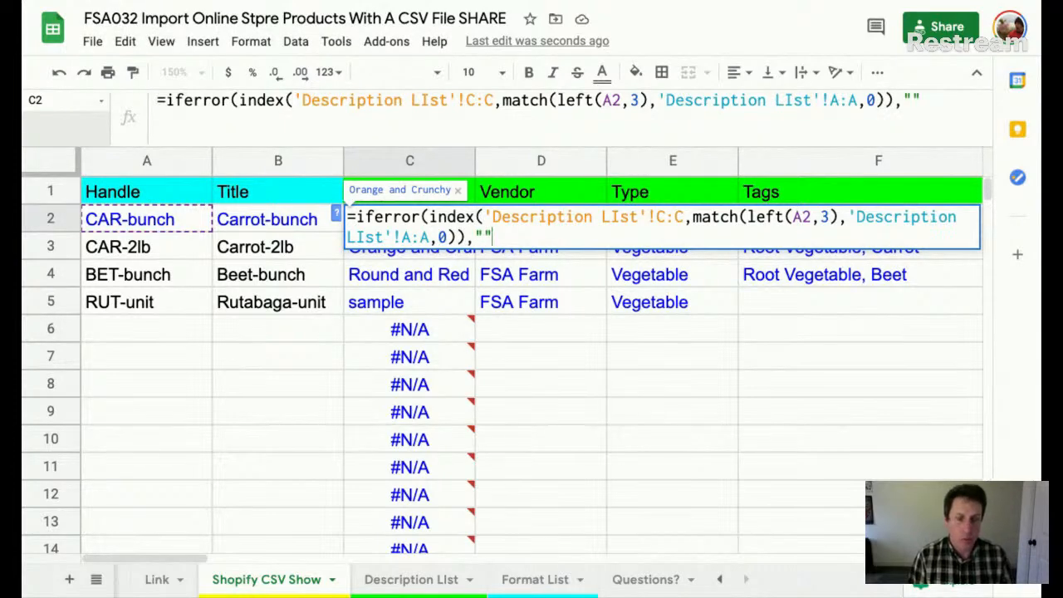
text())
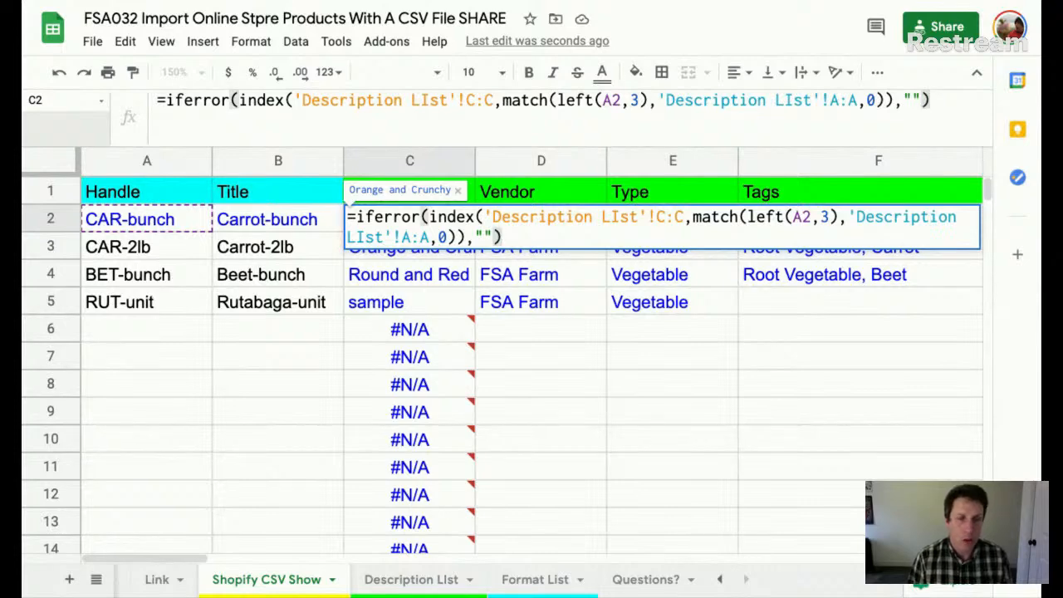
key(Return)
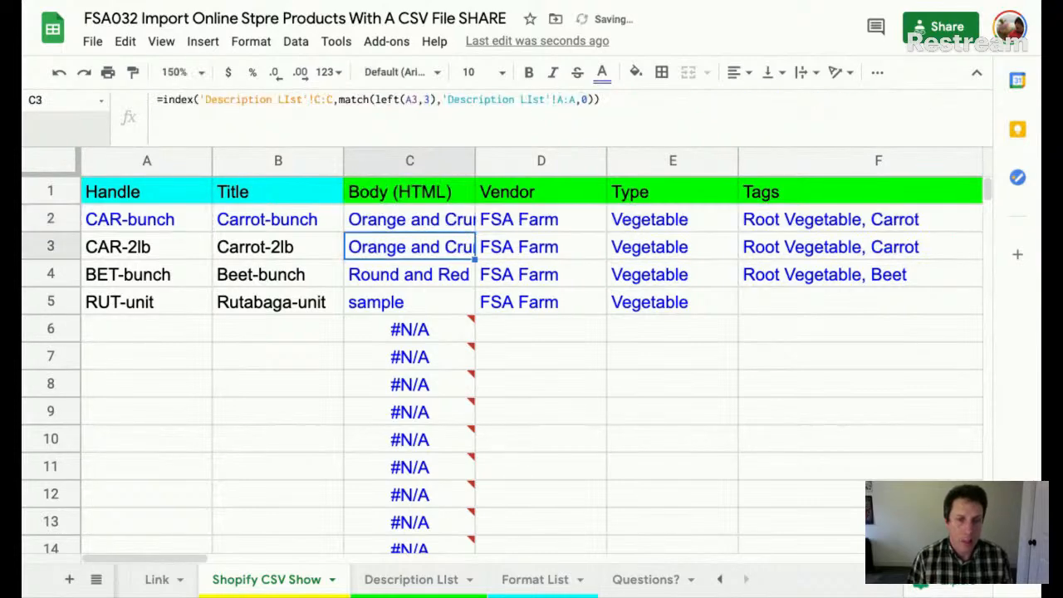
key(Up)
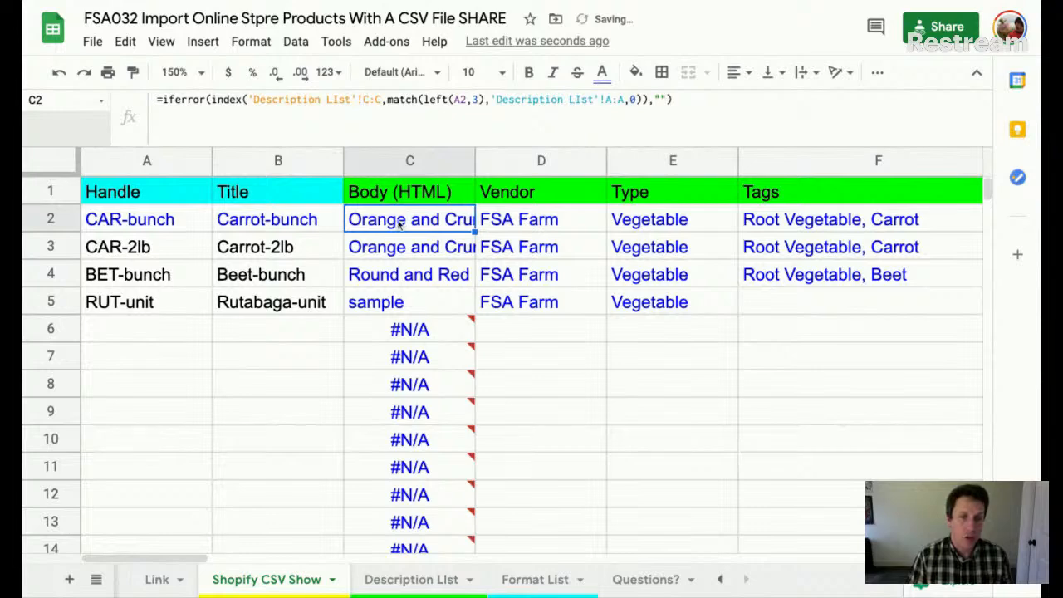
double_click(477, 234)
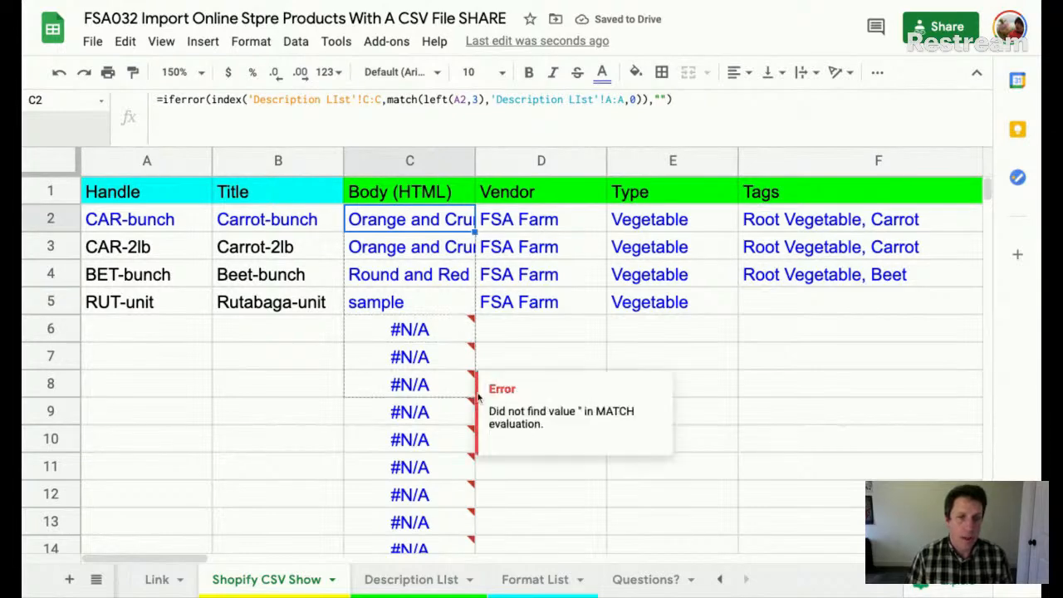
- Fill the IFERROR formula from C6 down to C999 with Ctrl+Shift+Down and Ctrl+D
drag(477, 316, 477, 391)
click(423, 334)
key(Down)
key(Down)
key(Up)
key(Up)
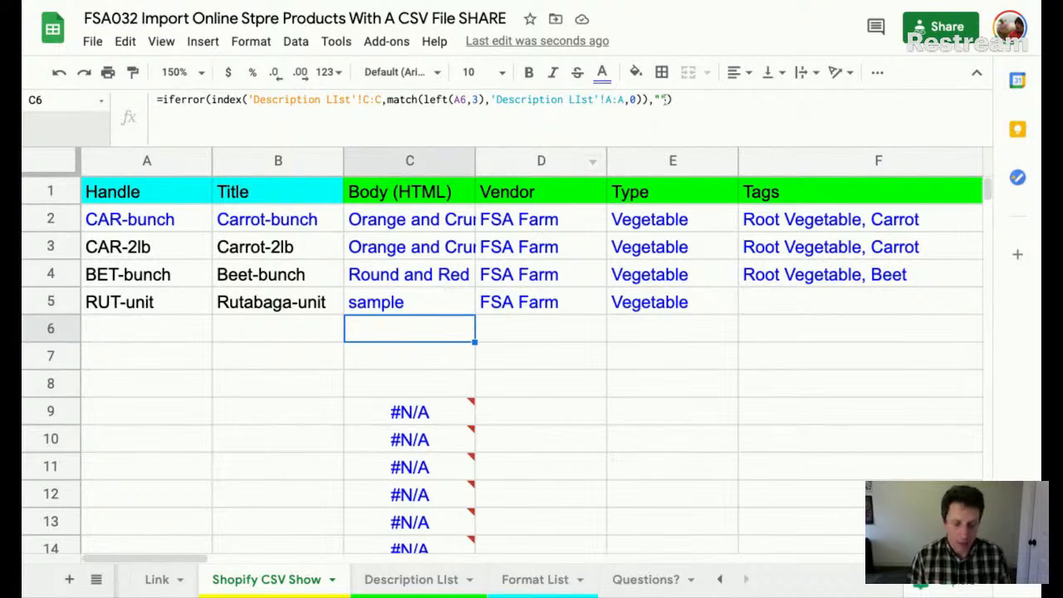
key(ctrl+shift+Down)
key(ctrl+d)
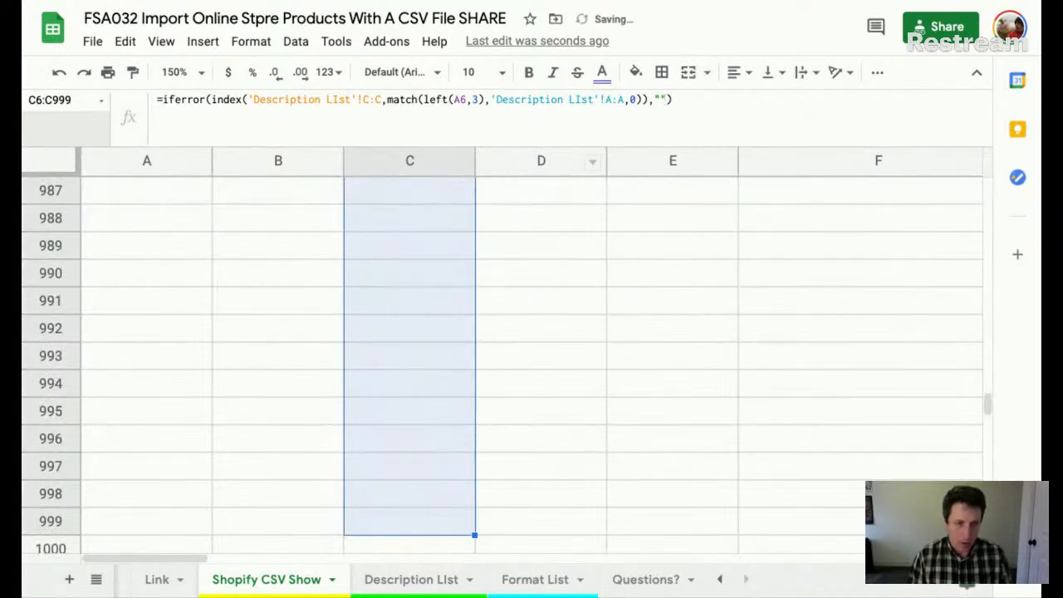
key(ctrl+Up)
key(Down)
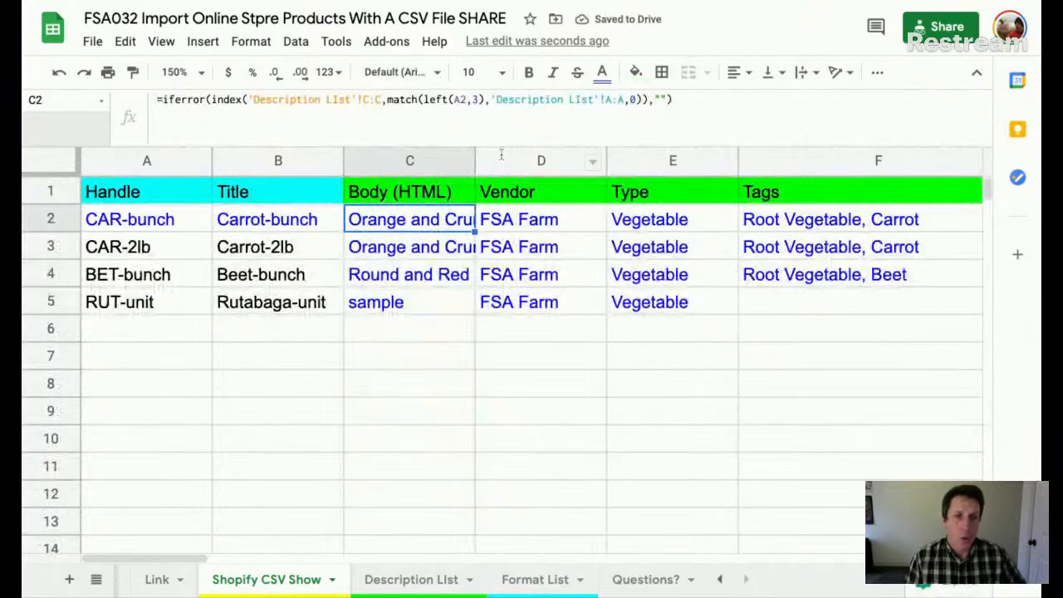
- Review the Body (HTML), Vendor, Type and Tags headers and C2's formula, then select the Handle column
click(421, 201)
click(537, 203)
click(653, 202)
click(788, 203)
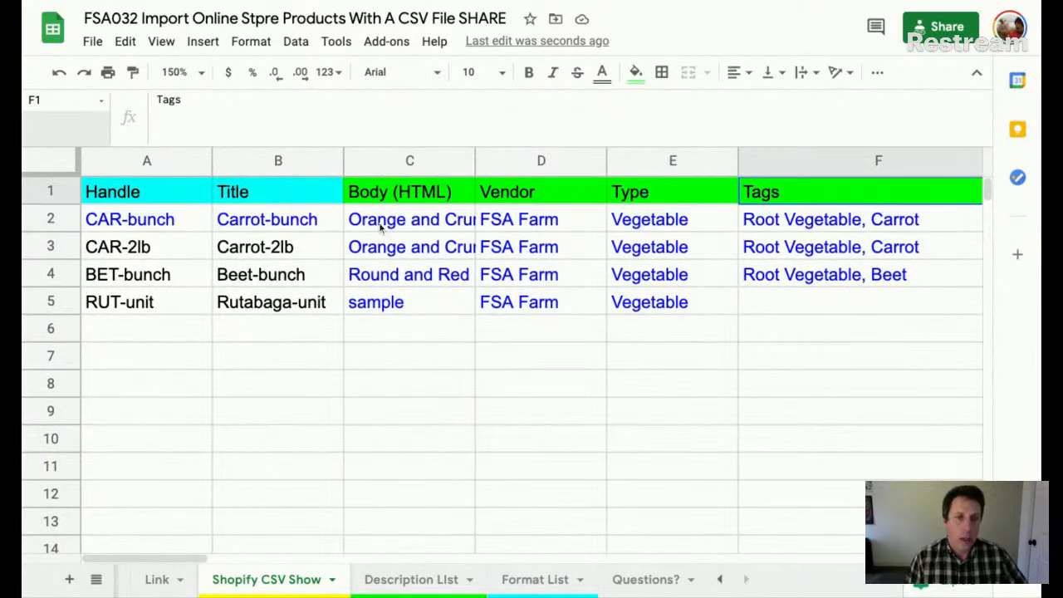
click(411, 221)
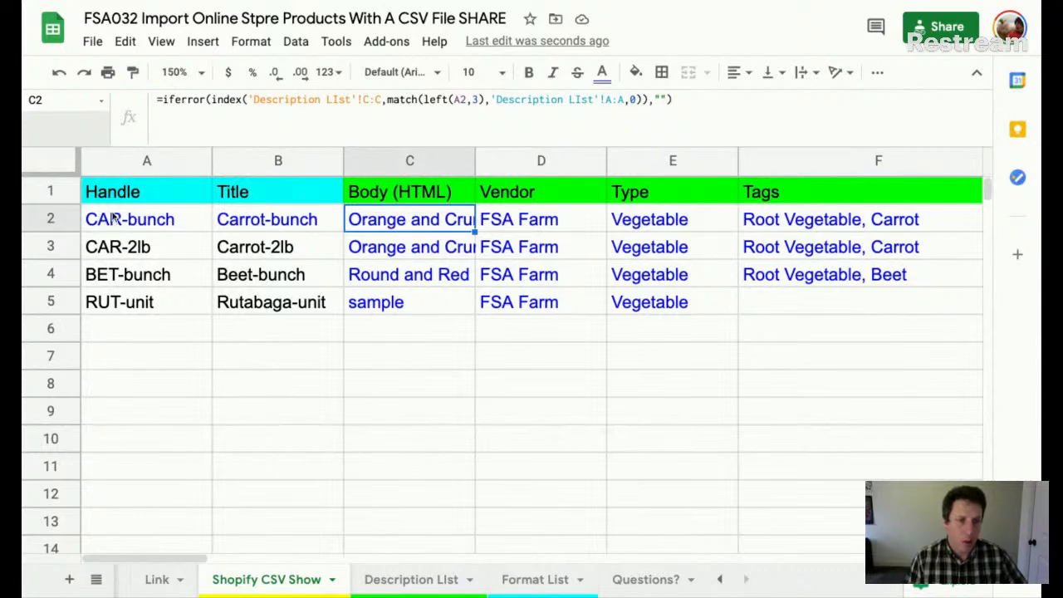
click(124, 161)
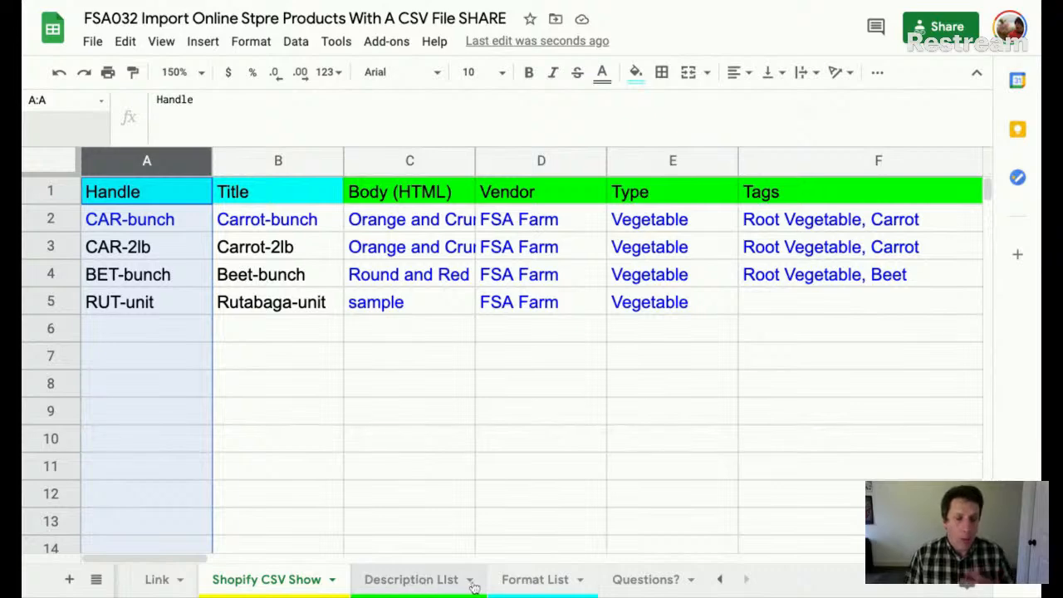
- On Description List, change the parent SKUs CAR, BET and RUT to CARR, BETT and RUTA
click(530, 580)
click(415, 580)
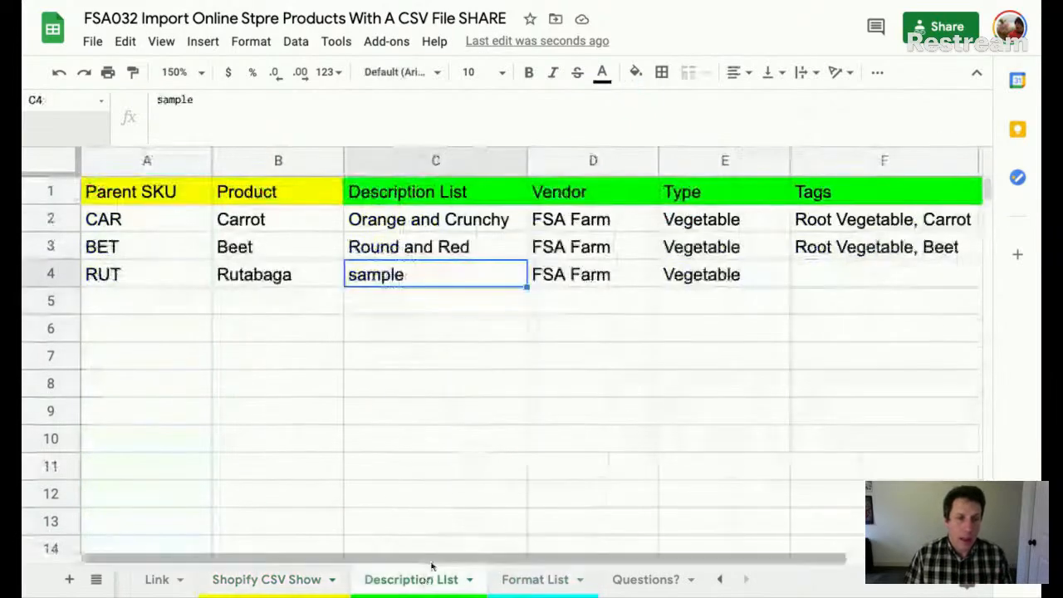
click(121, 221)
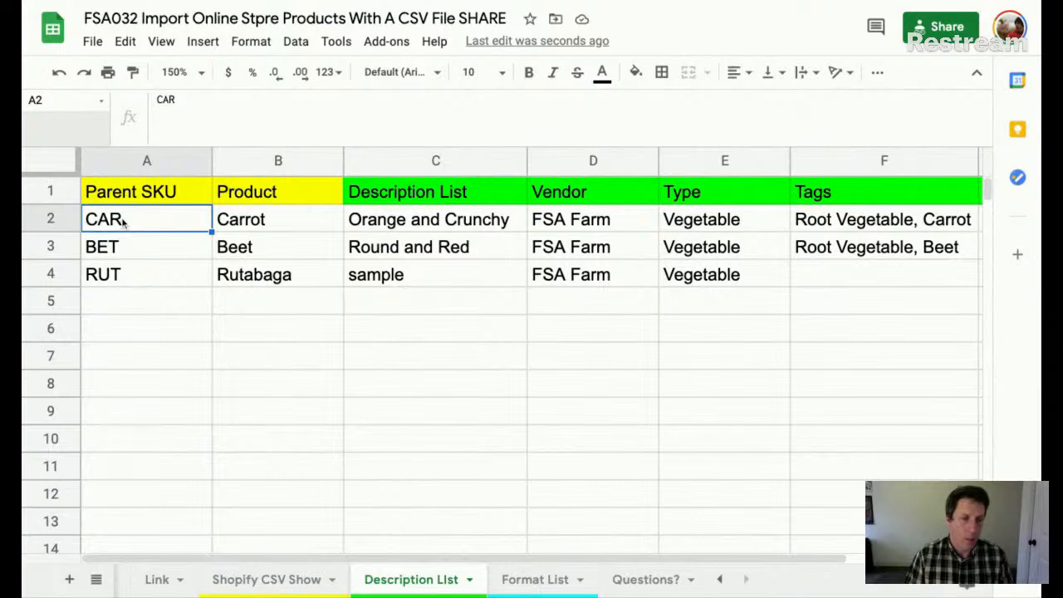
double_click(122, 220)
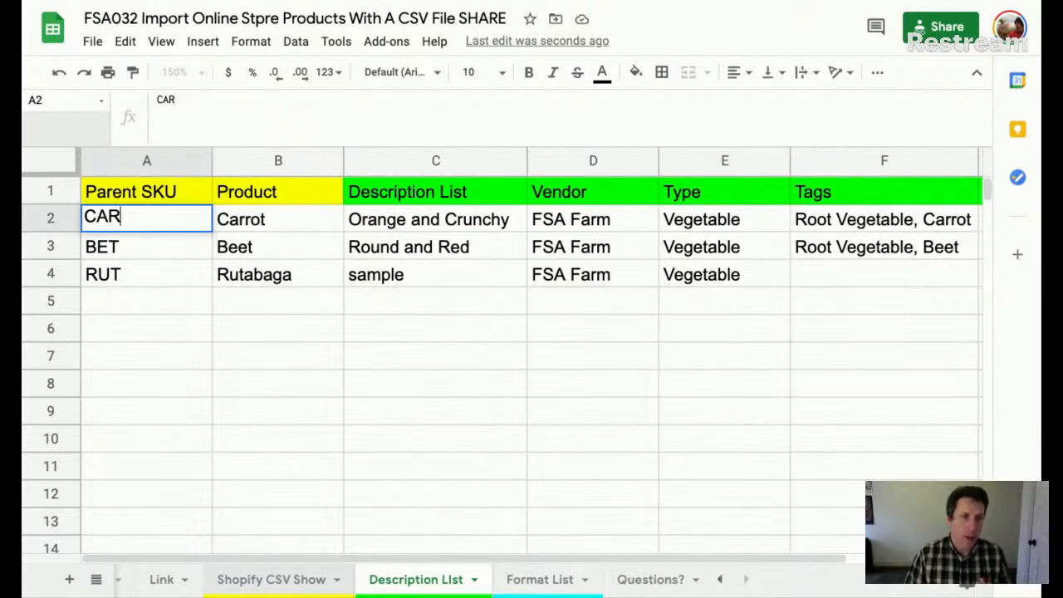
click(271, 579)
click(418, 582)
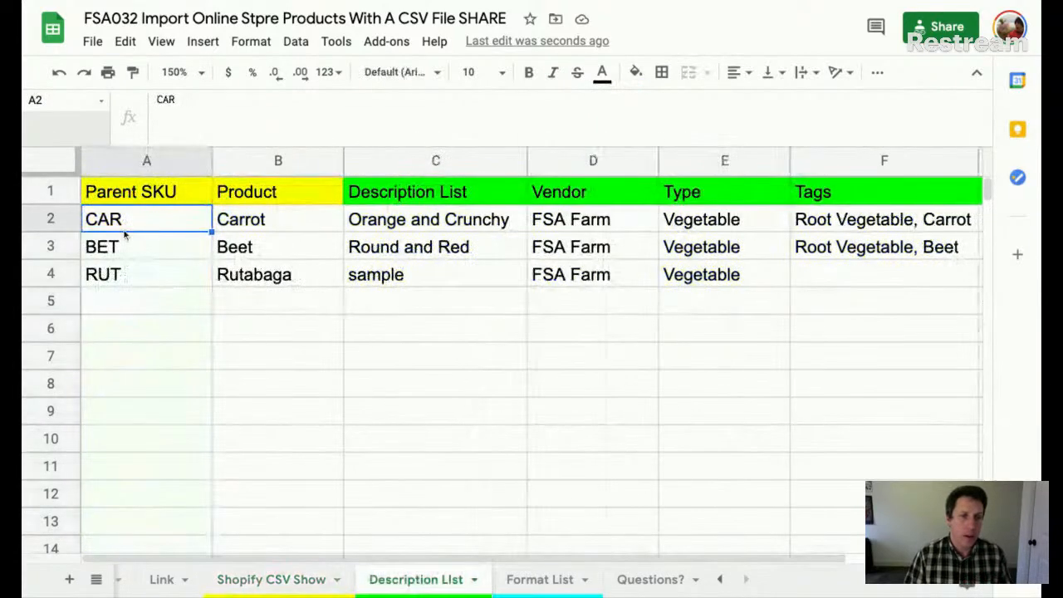
double_click(129, 222)
text(R)
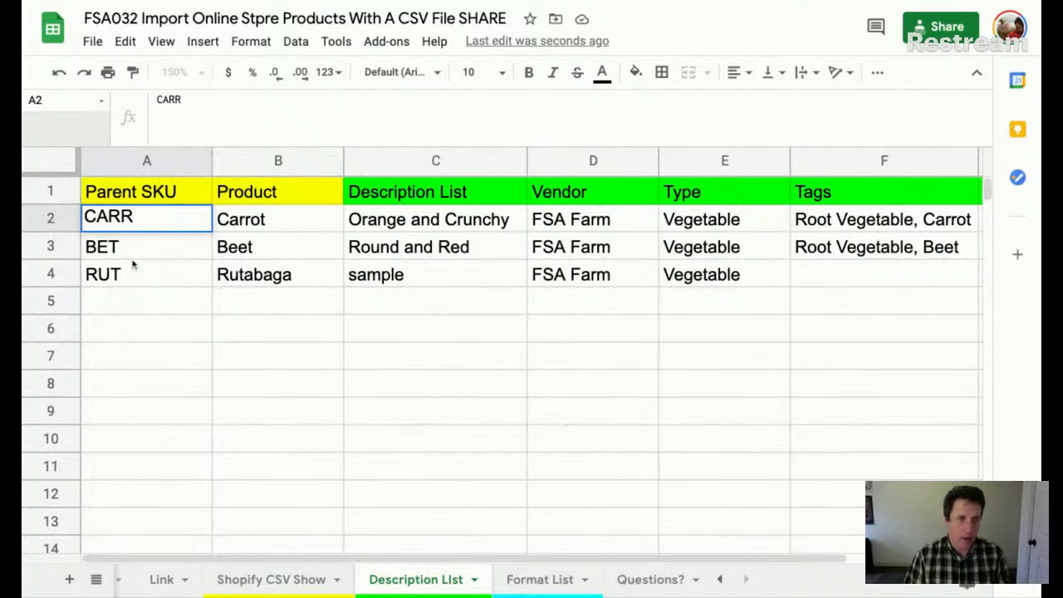
double_click(134, 251)
text(T)
click(123, 276)
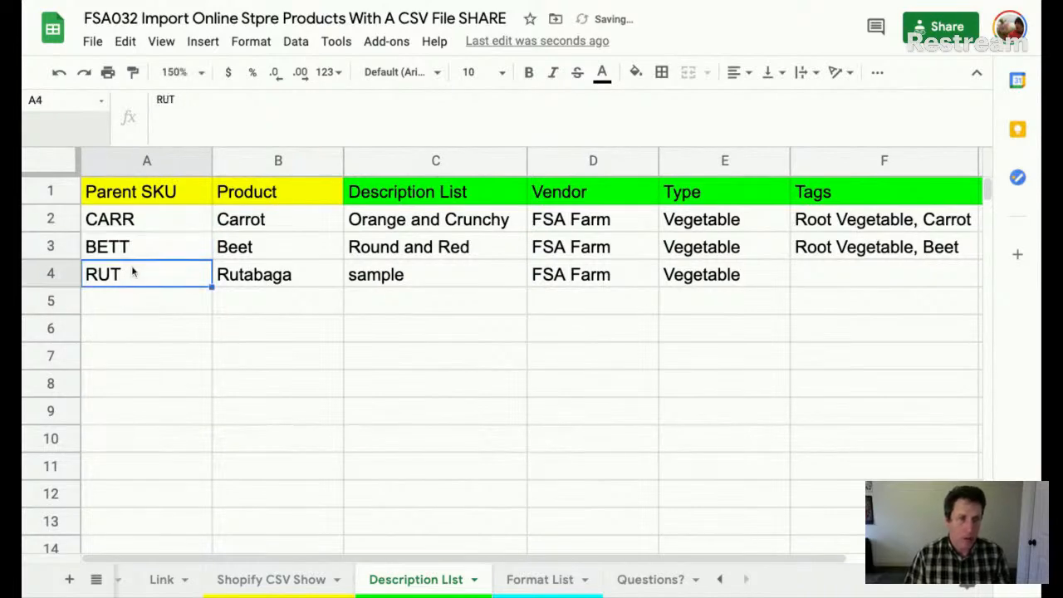
double_click(133, 272)
text(A)
- Replace the Carrot, Beet and Rutabaga parent SKUs with 1000, 2000 and 3000
click(142, 223)
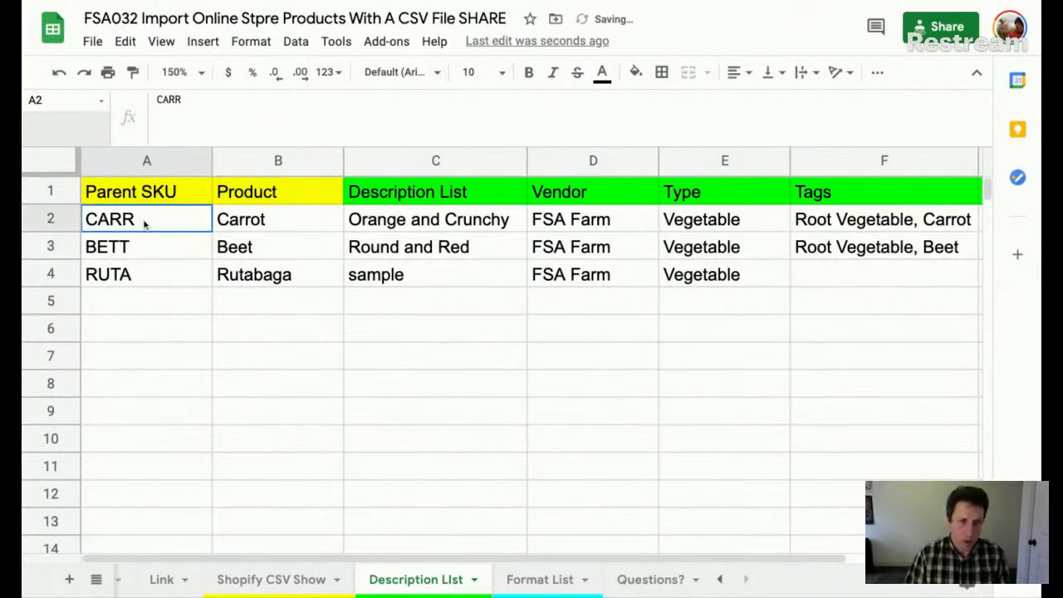
double_click(143, 223)
double_click(140, 221)
text(1000)
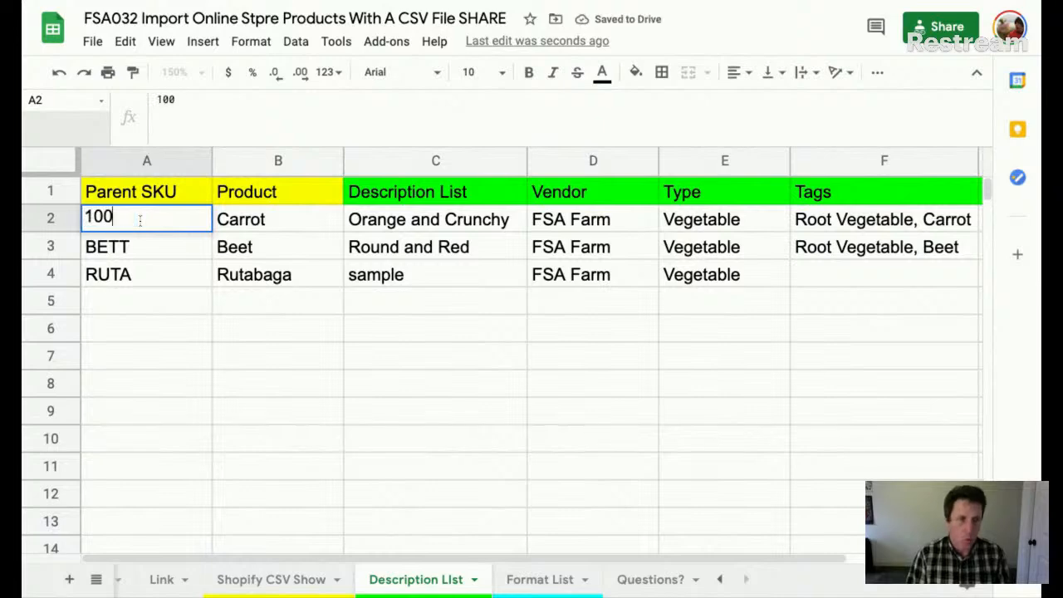
key(Return)
text(2000)
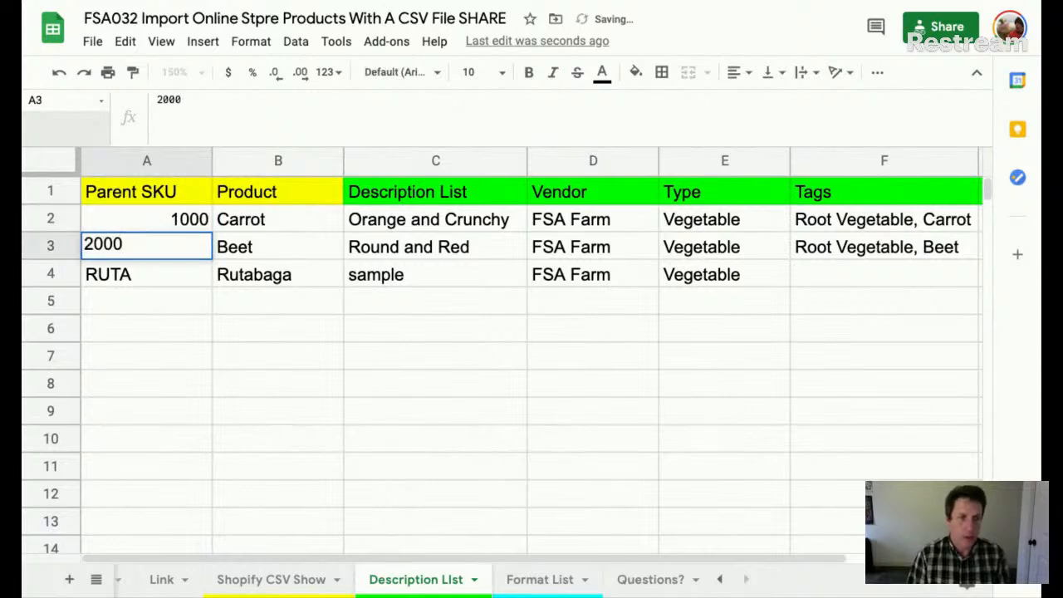
key(Return)
text(à300)
key(BackSpace)
key(BackSpace)
key(BackSpace)
key(BackSpace)
text(3000)
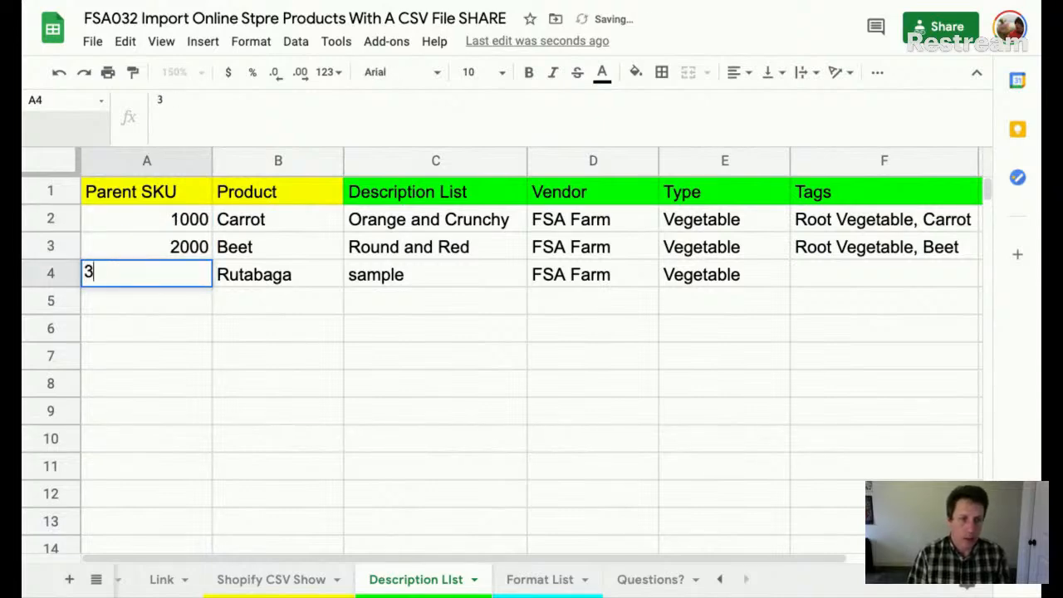
key(Return)
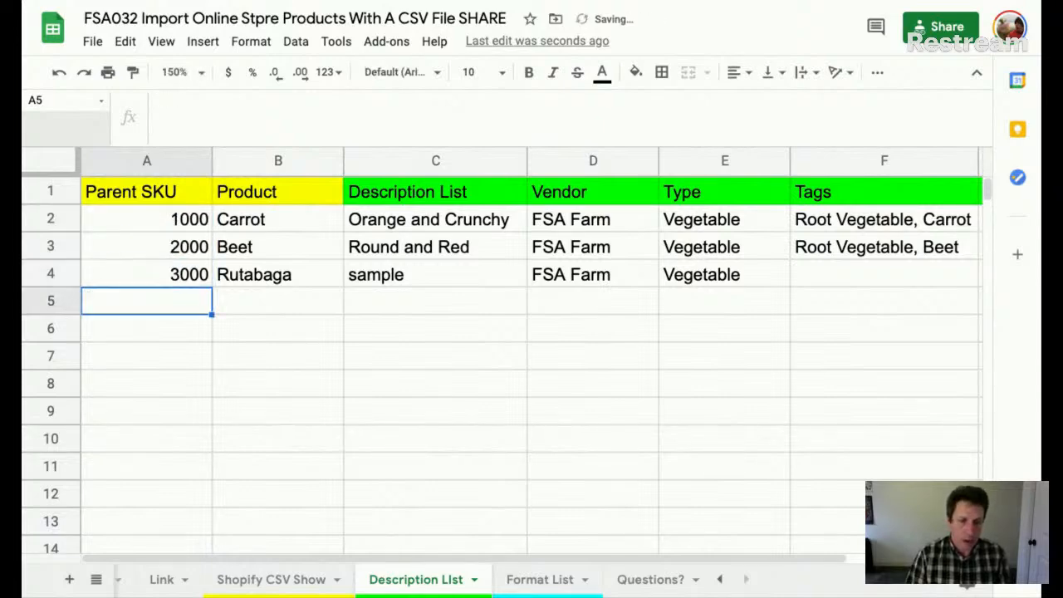
click(538, 581)
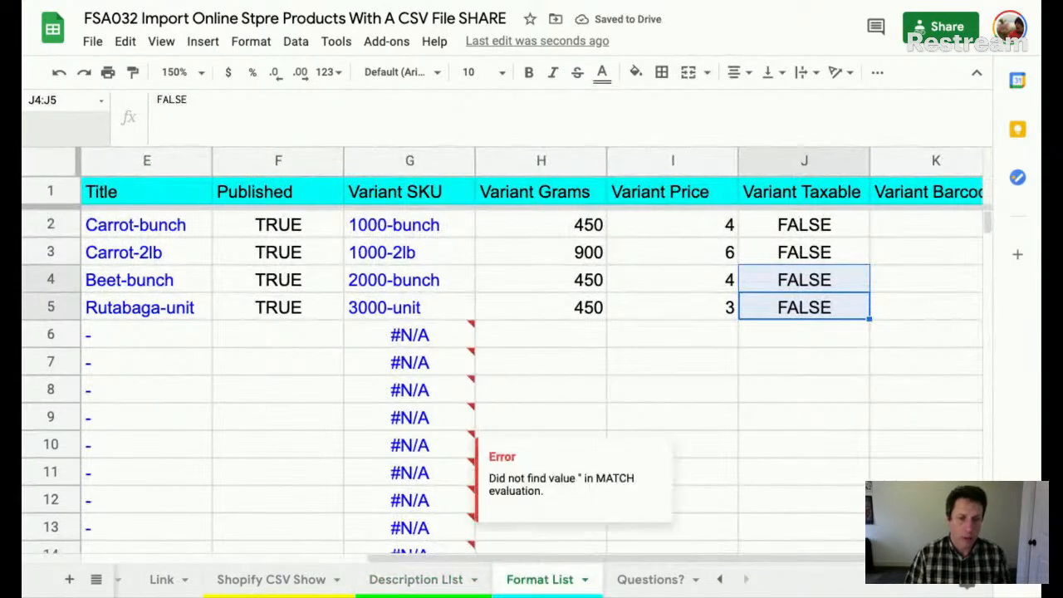
click(314, 580)
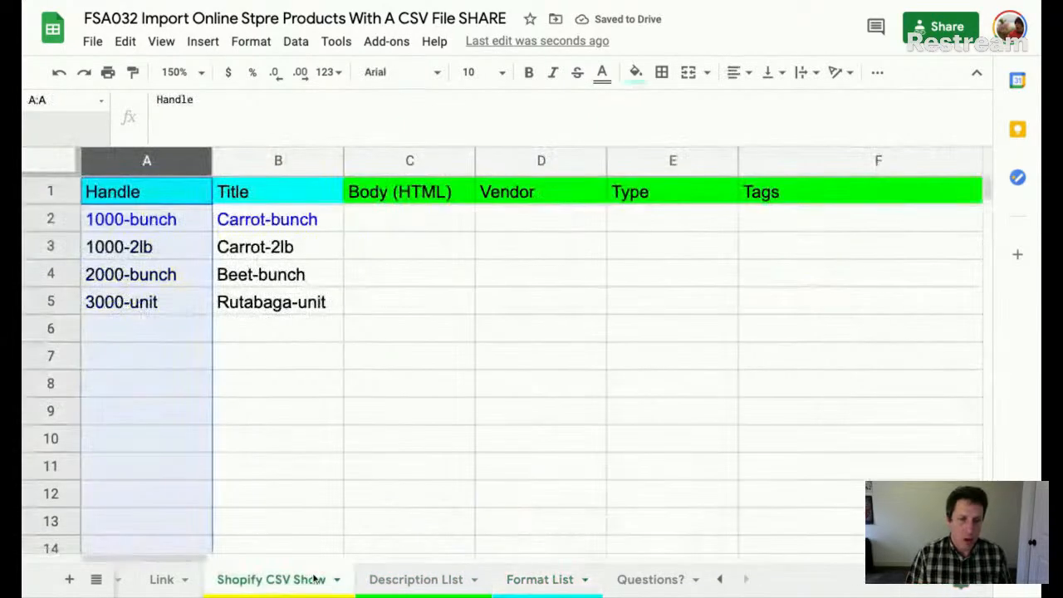
click(394, 226)
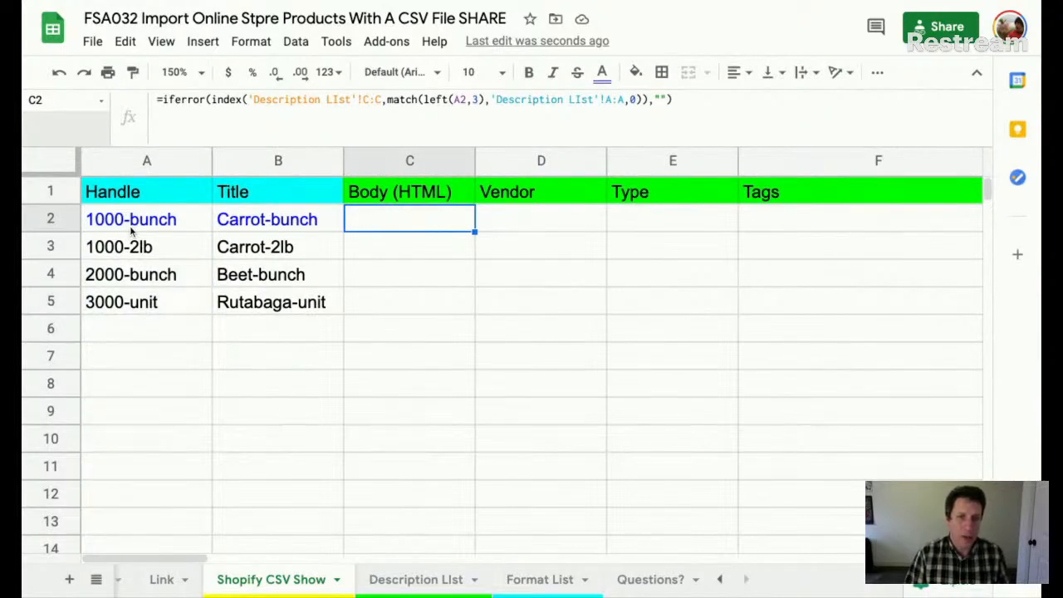
double_click(423, 226)
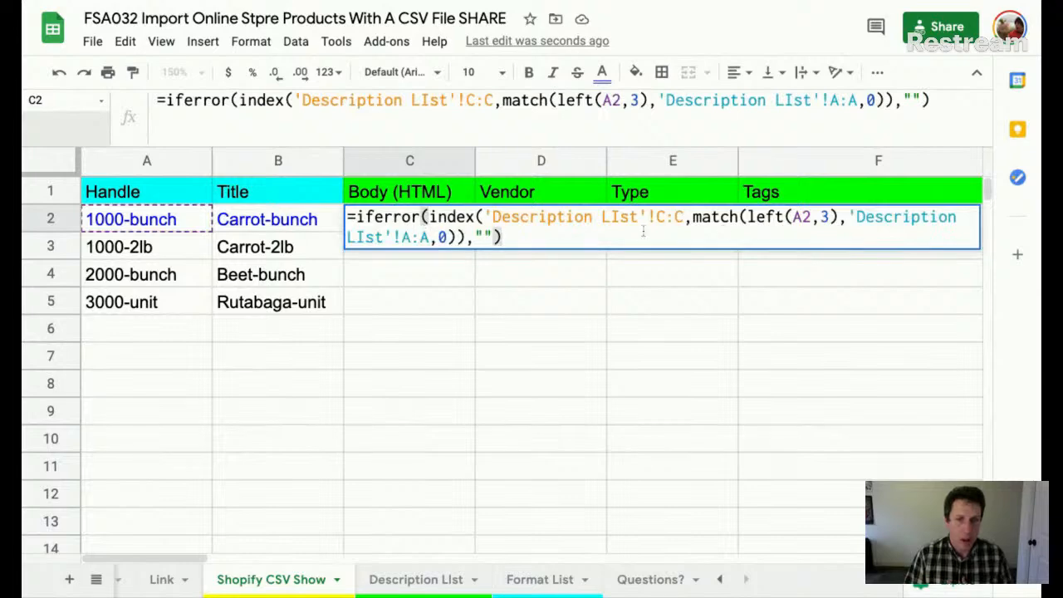
click(827, 218)
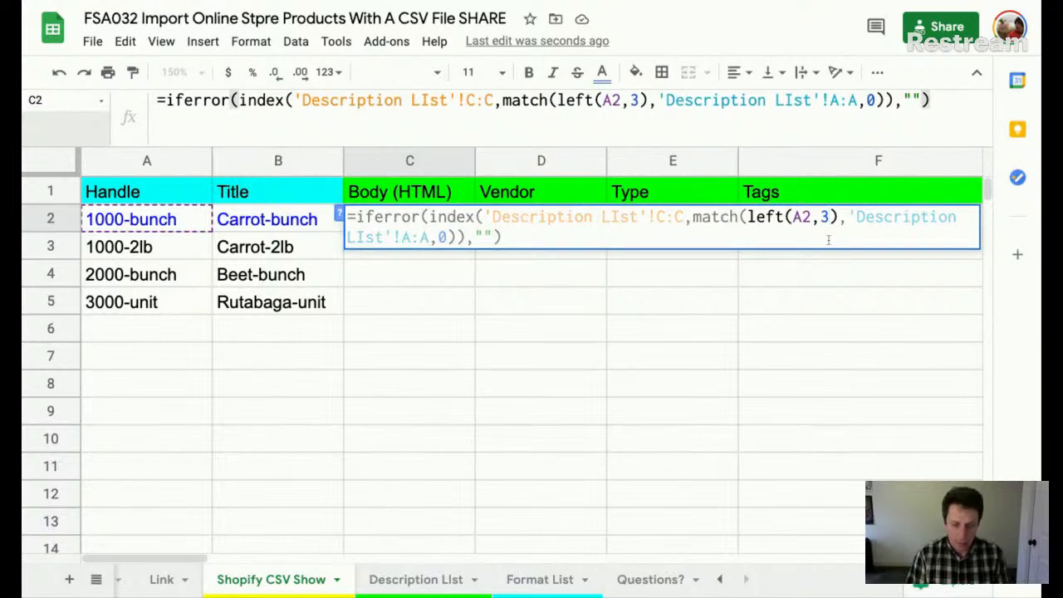
key(BackSpace)
text(4)
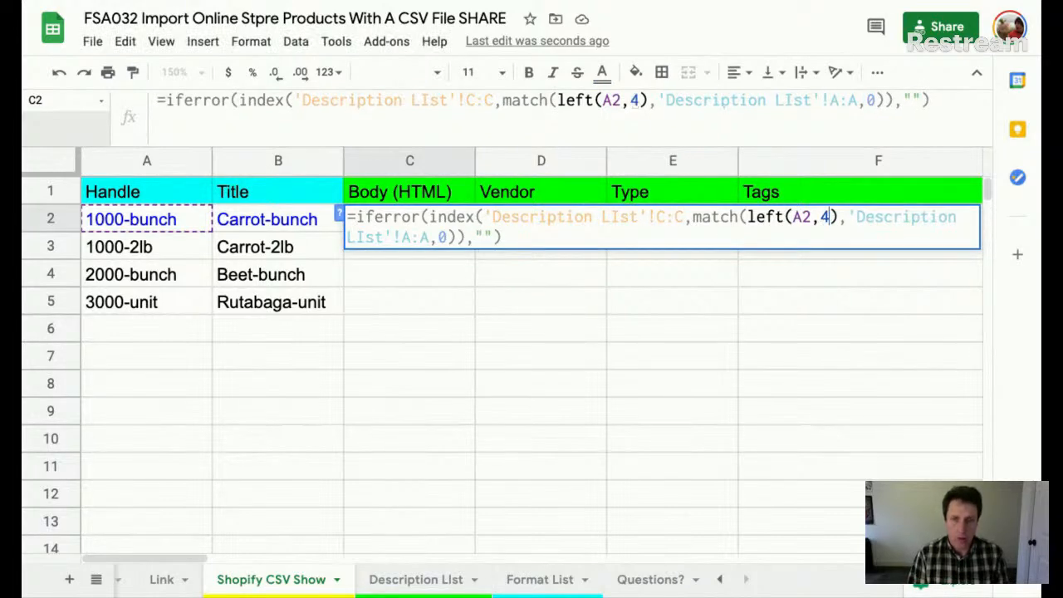
key(Return)
key(Down)
key(Up)
key(Up)
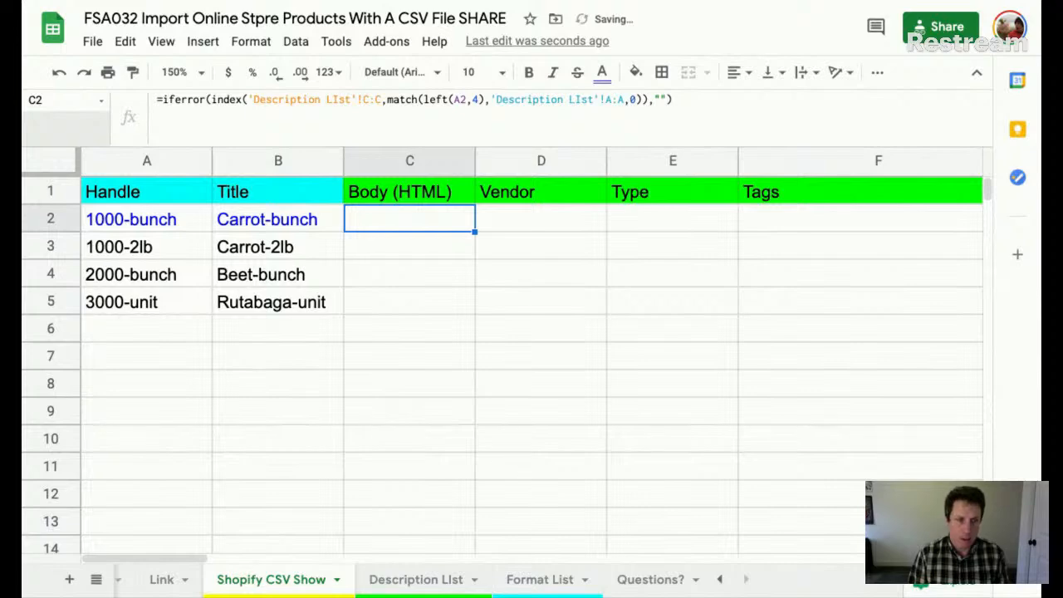
key(Up)
key(Down)
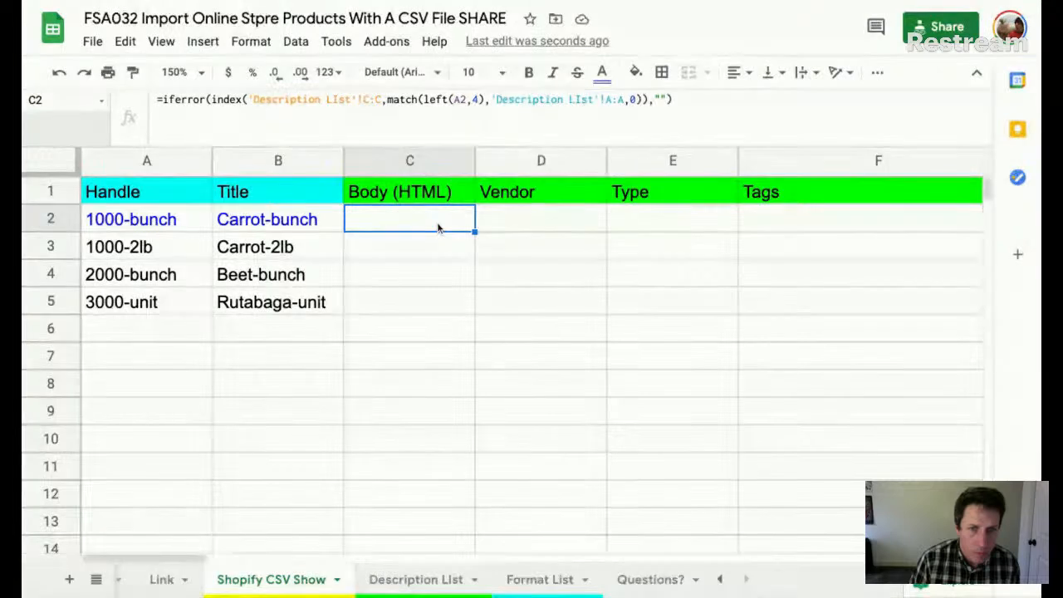
double_click(438, 226)
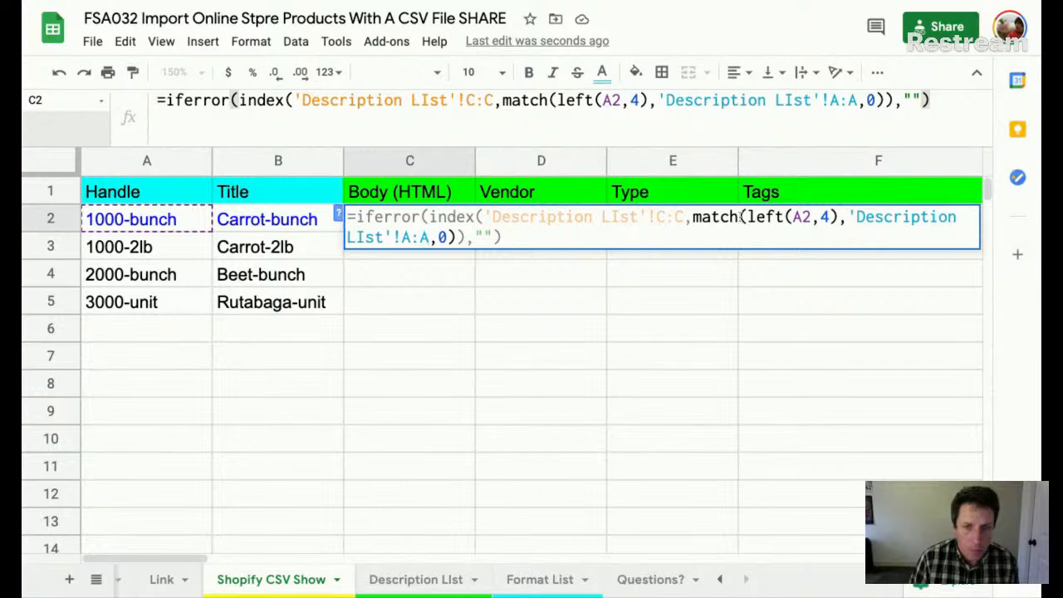
key(Return)
key(Up)
key(ctrl+c)
key(Down)
key(ctrl+v)
key(Up)
key(ctrl+z)
key(ctrl+z)
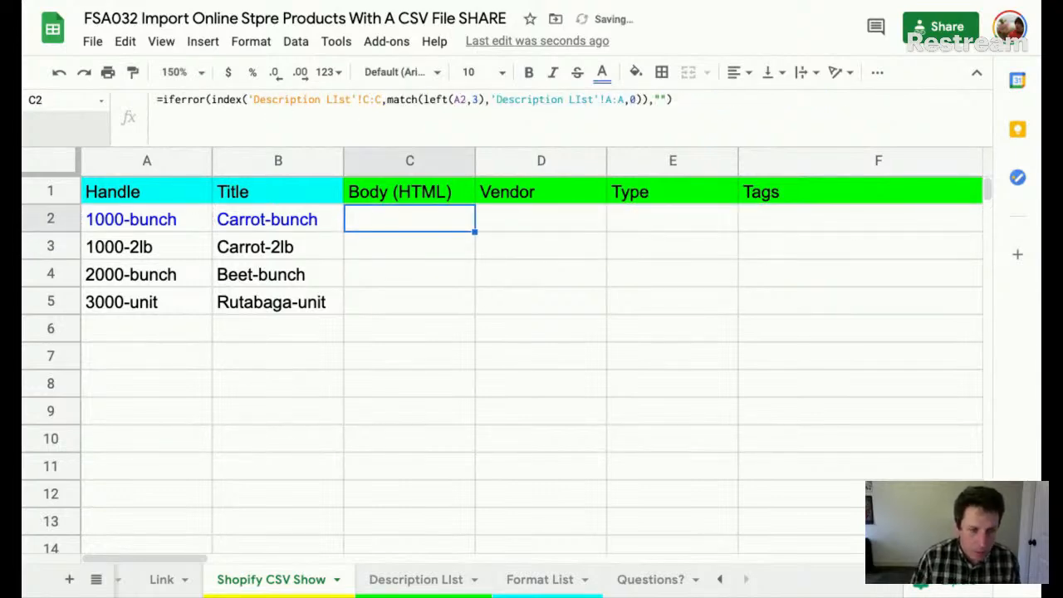
click(415, 580)
click(181, 218)
click(302, 579)
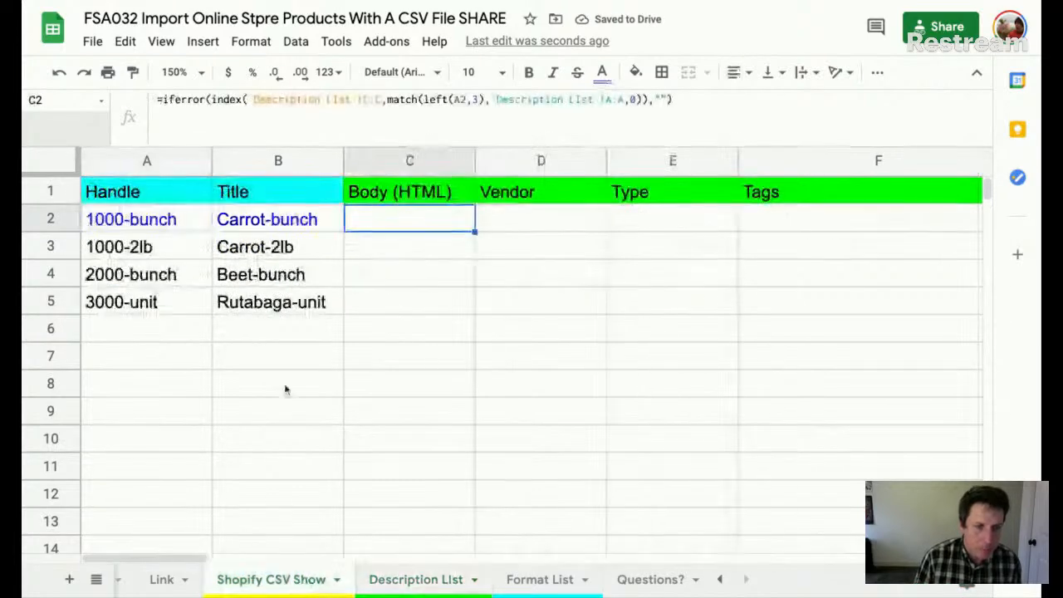
click(150, 221)
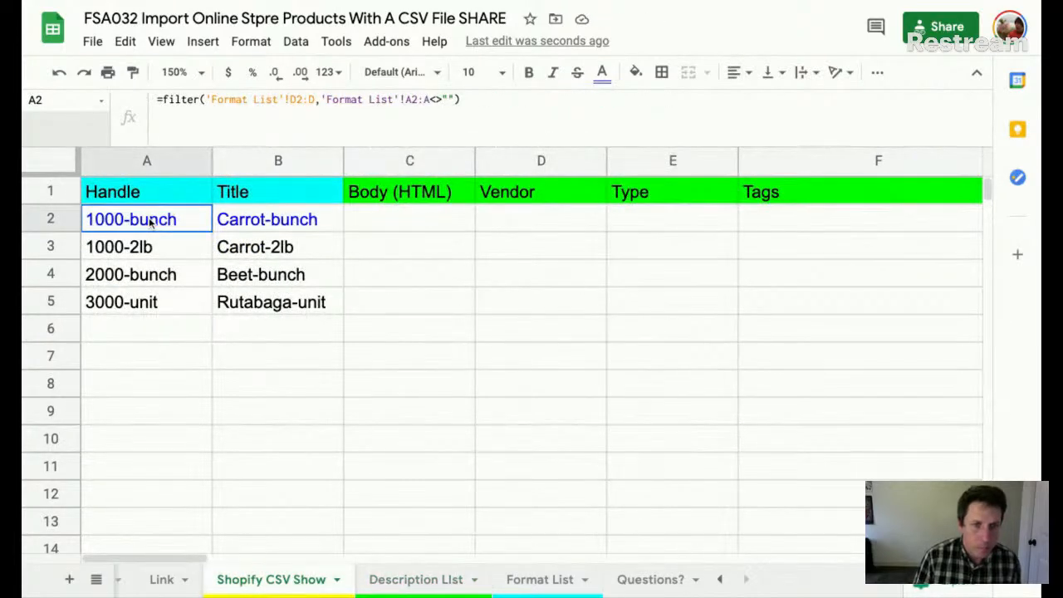
double_click(150, 220)
click(406, 277)
click(396, 228)
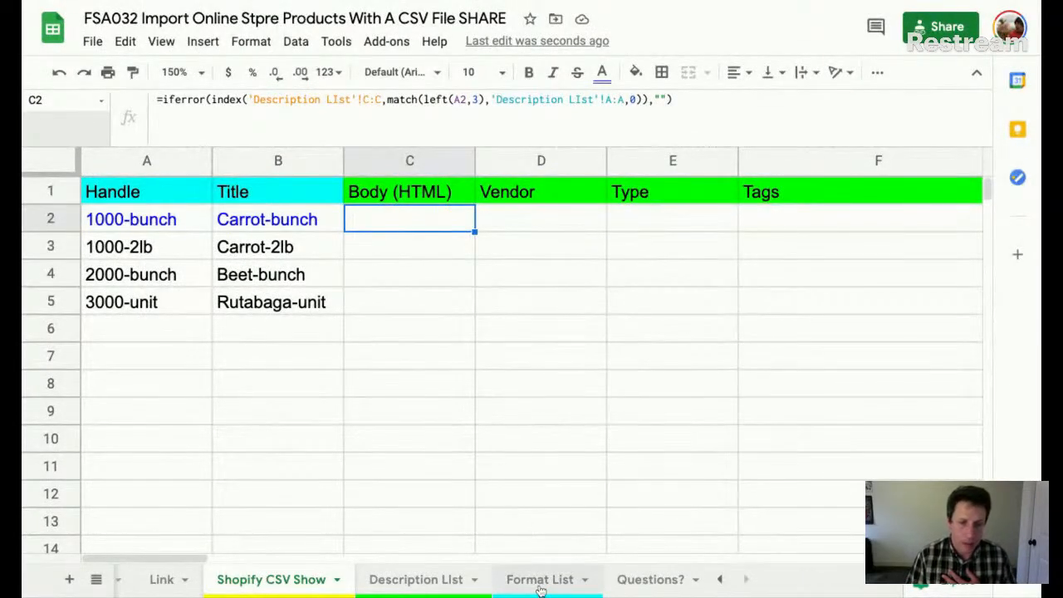
- Enter test parent SKU 'abcd' in Description List A2, then select C2 on Shopify CSV Show
click(415, 580)
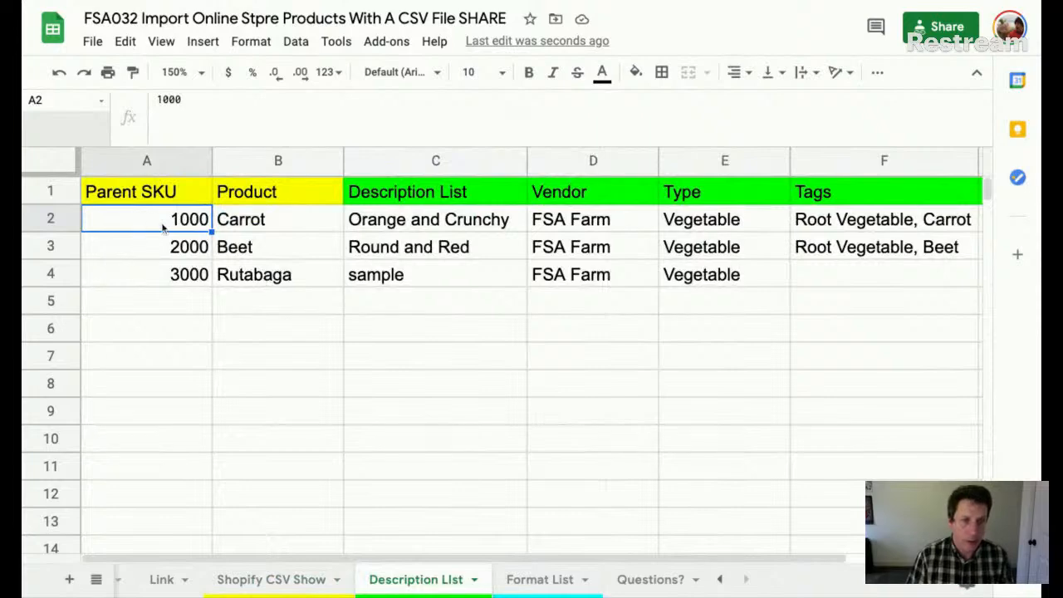
text(abcd)
key(Return)
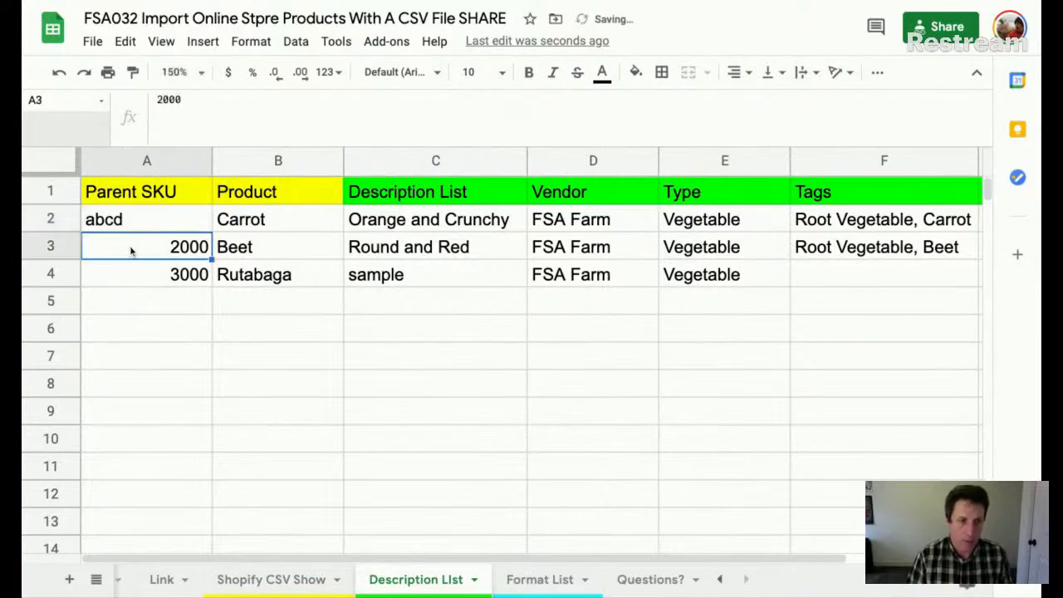
click(271, 579)
click(427, 257)
click(427, 227)
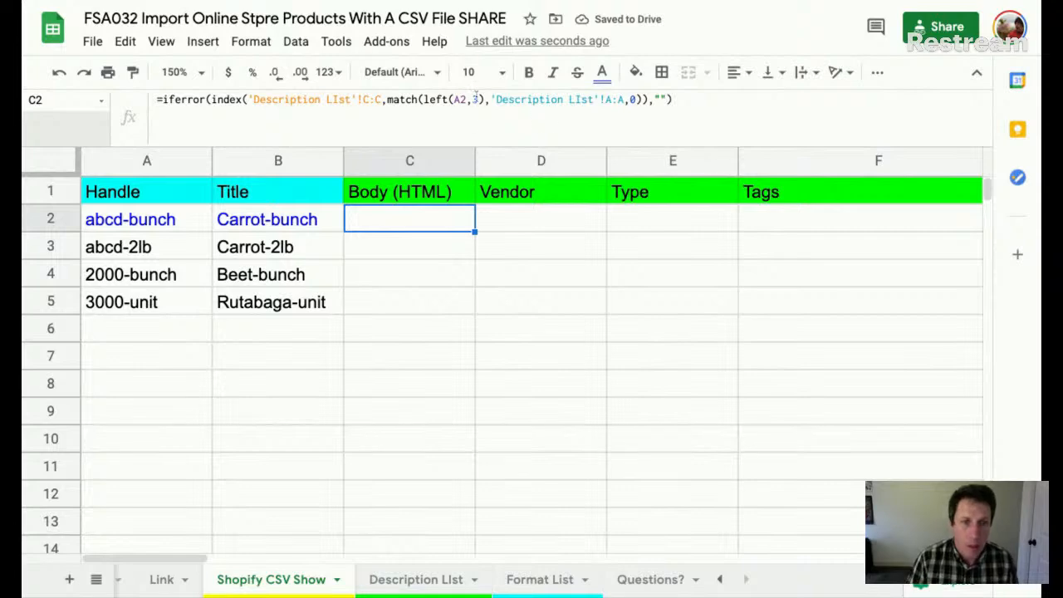
- Change C2's lookup from left(A2,3) to left(A2,4)
double_click(475, 99)
text(4)
key(Return)
key(Up)
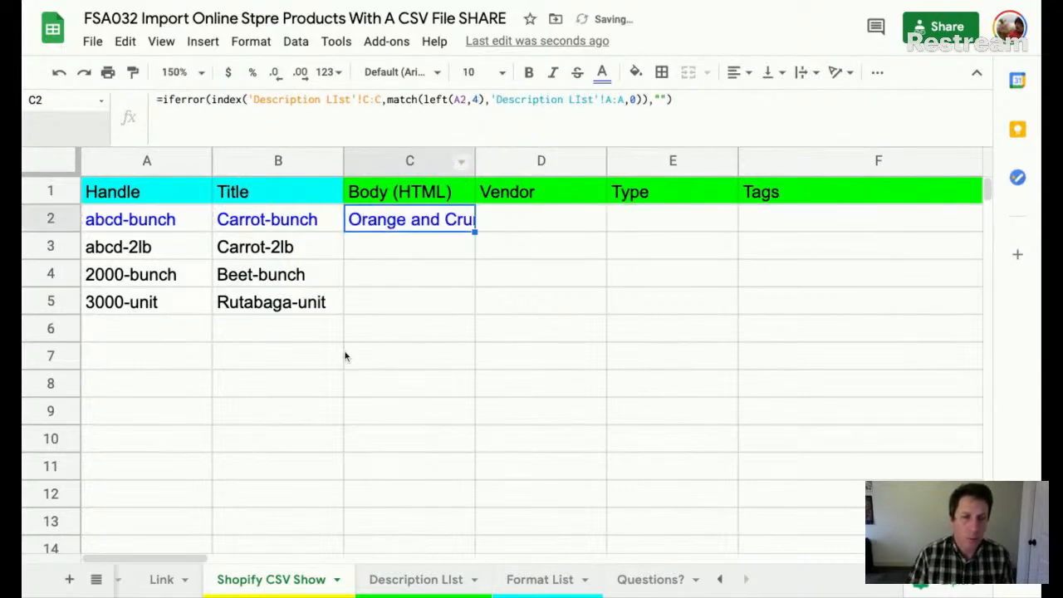
- Restore the Description List A2 parent SKU from abcd back to 1000
click(546, 585)
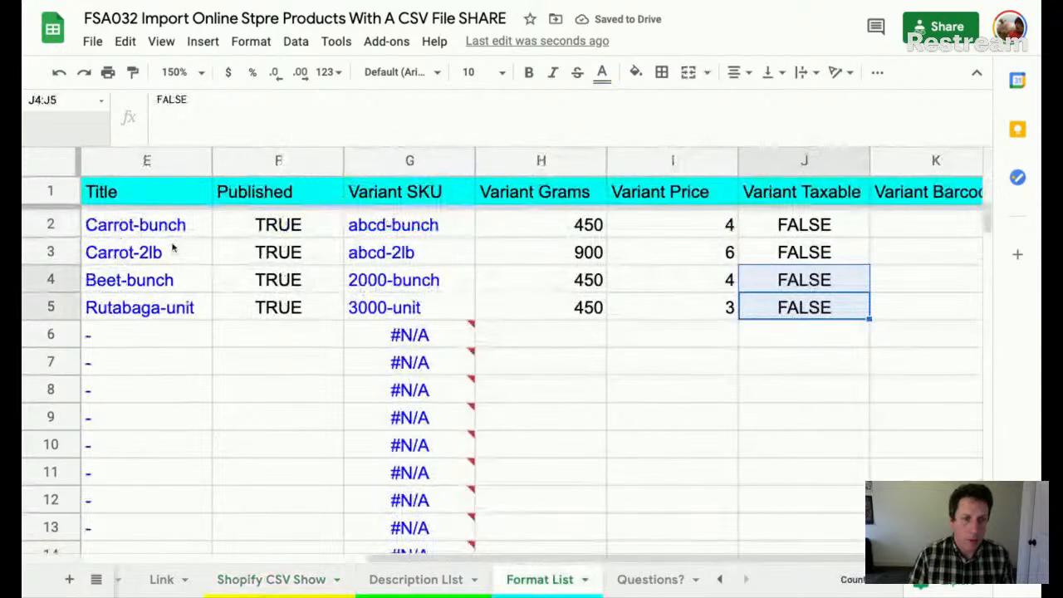
click(411, 581)
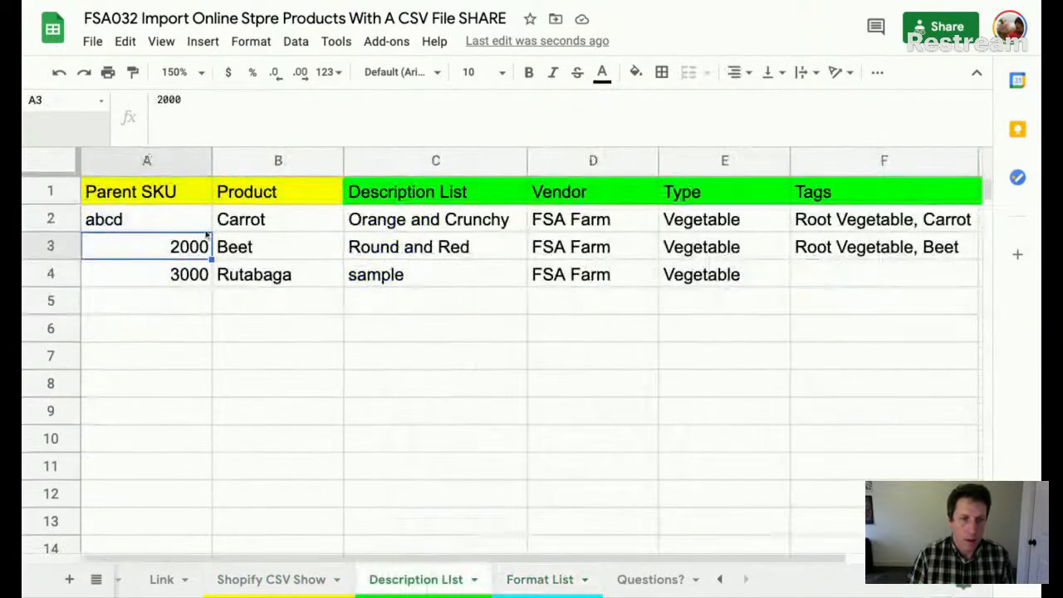
click(164, 228)
text(1000)
key(Return)
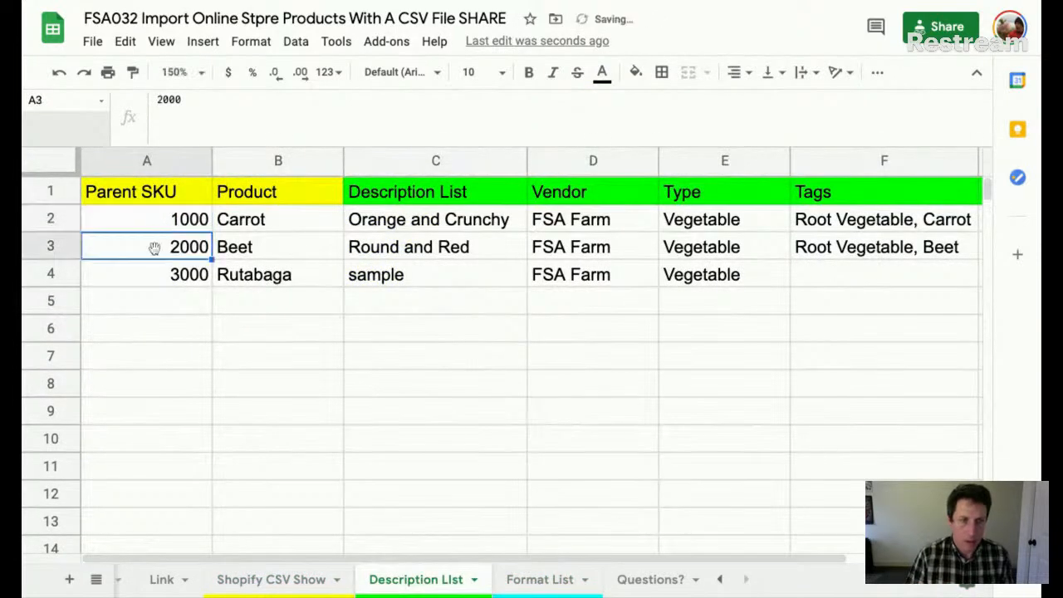
click(250, 580)
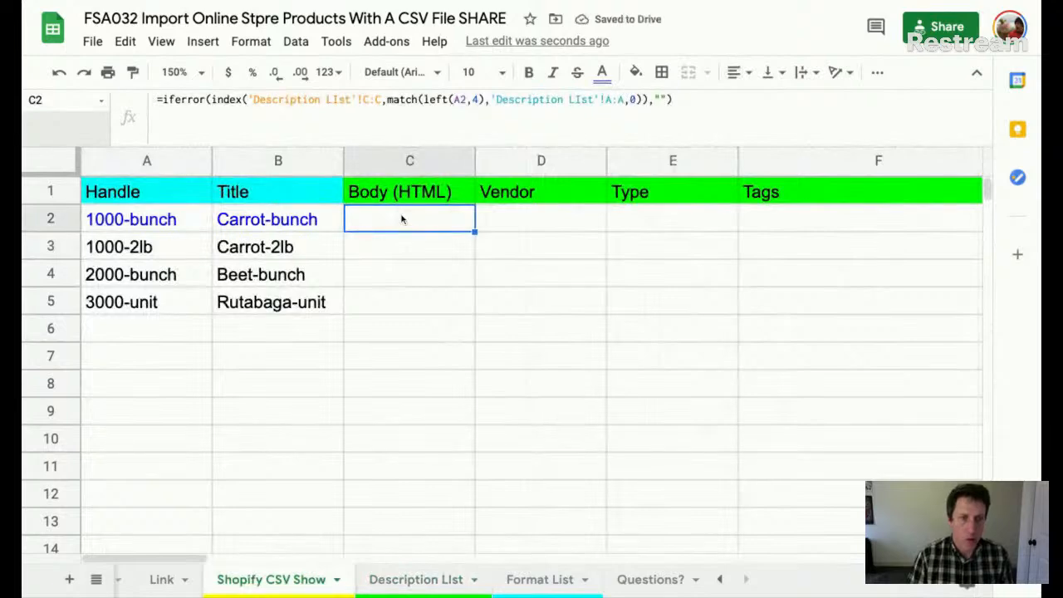
- Test =value(left(A2;4)) in C3 to turn the handle's first four characters into a number
click(397, 240)
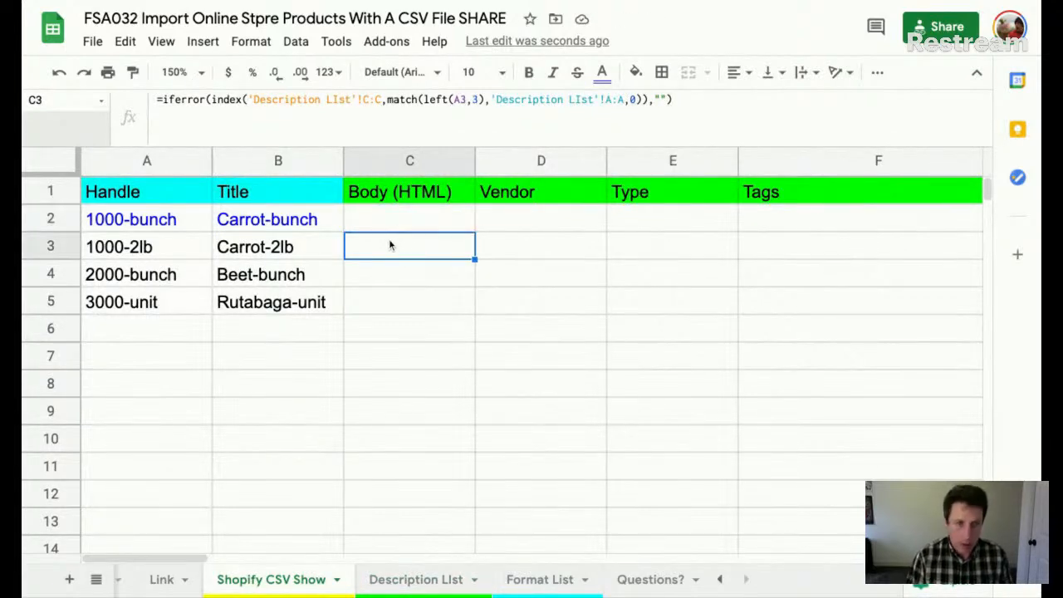
text(=left()
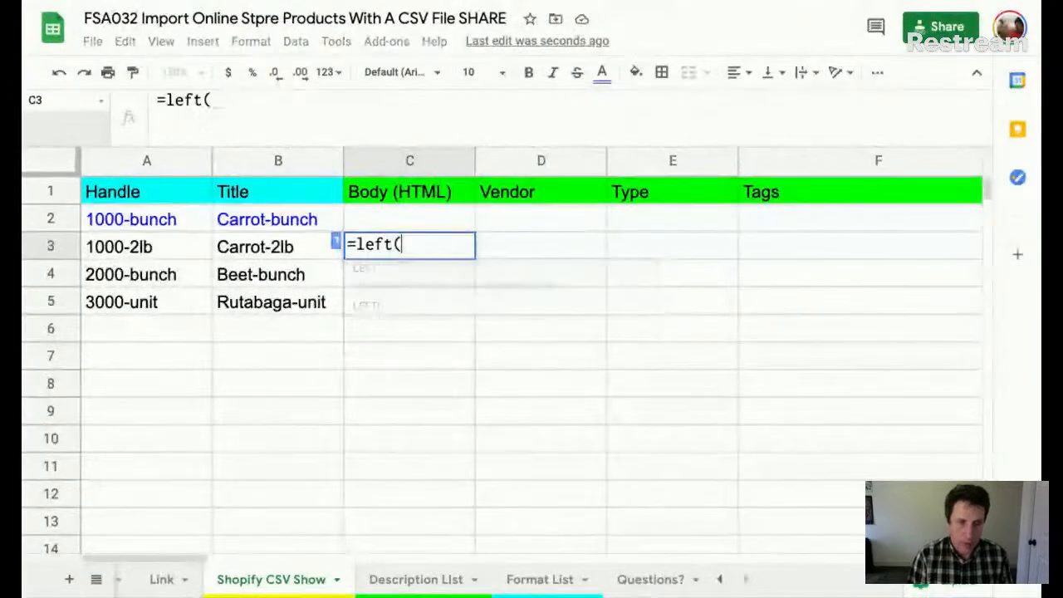
click(178, 220)
text(;4)
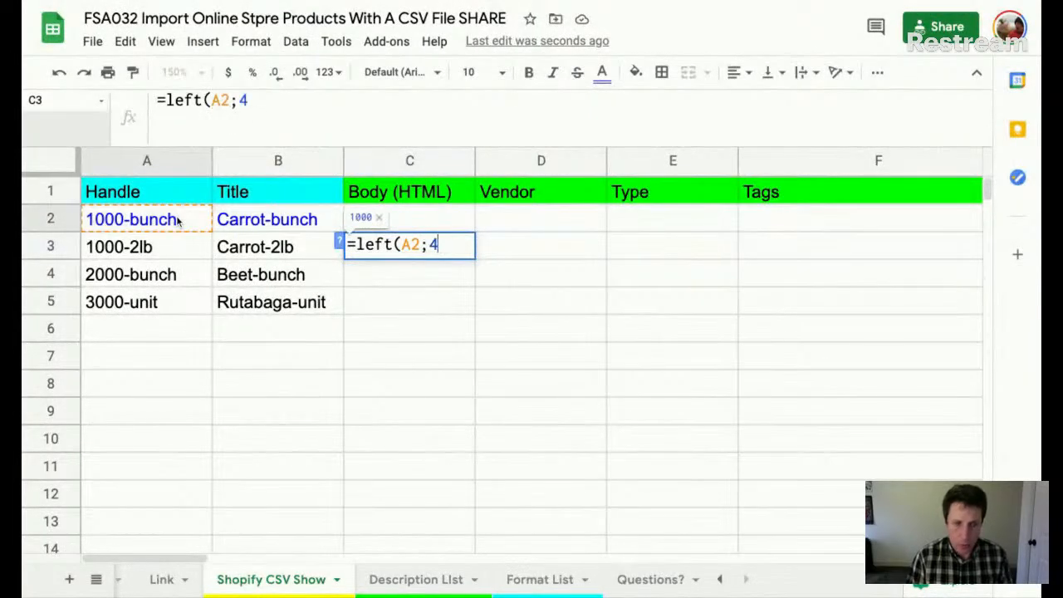
text())
key(Return)
key(Up)
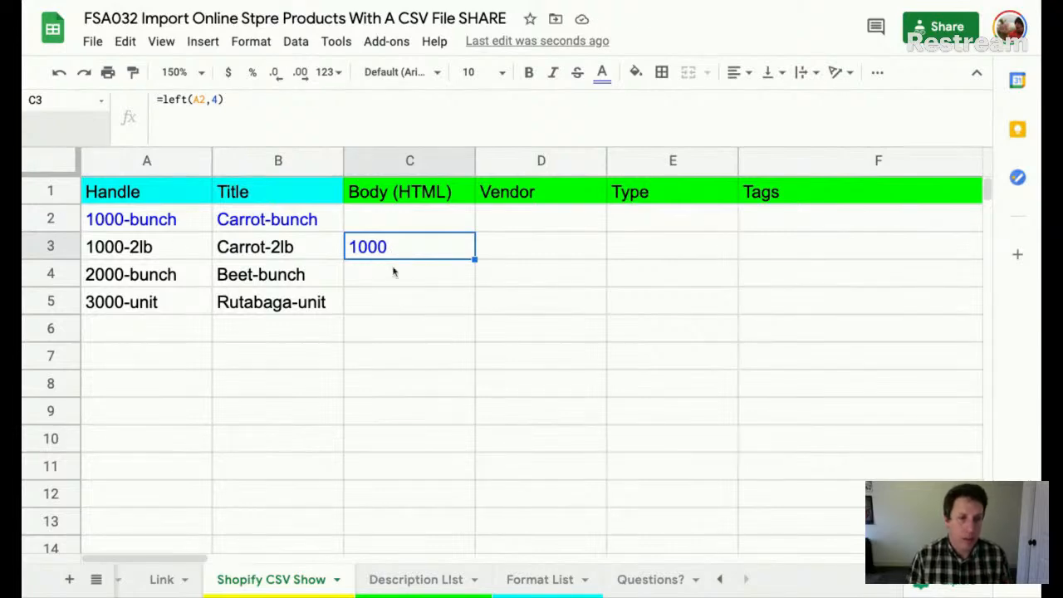
double_click(418, 252)
click(351, 244)
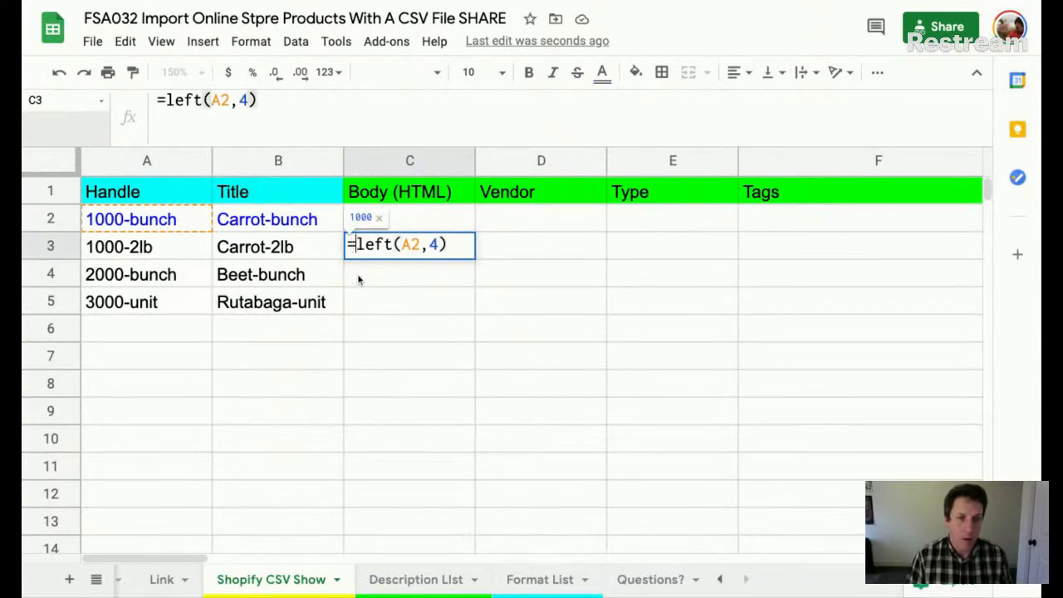
text(value()
key(End)
text())
key(Return)
key(Up)
key(Up)
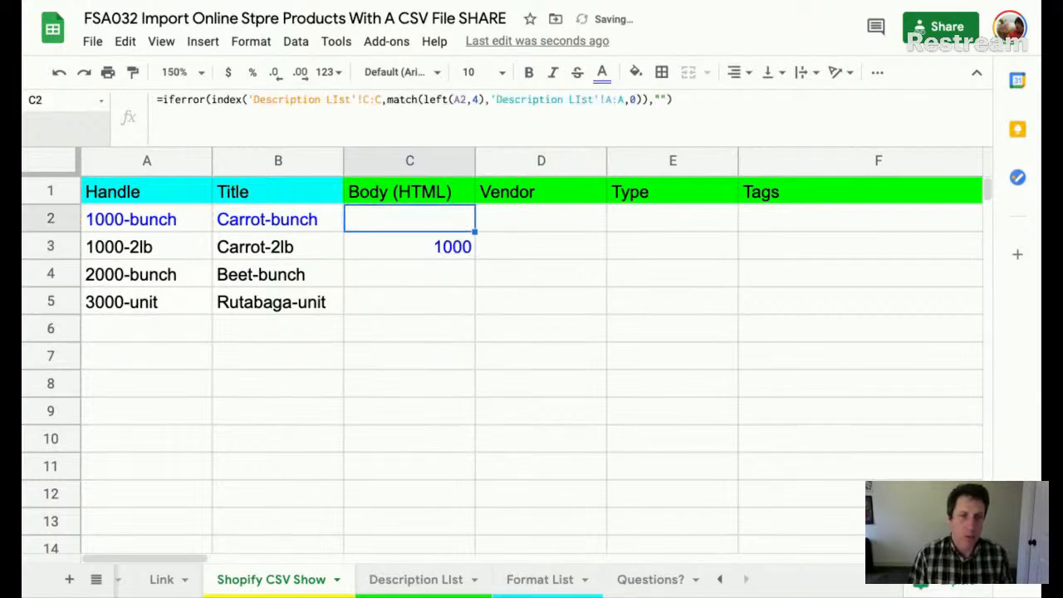
- Wrap left(A2,4) in value() inside C2's match, then clear the C3 test formula
click(423, 99)
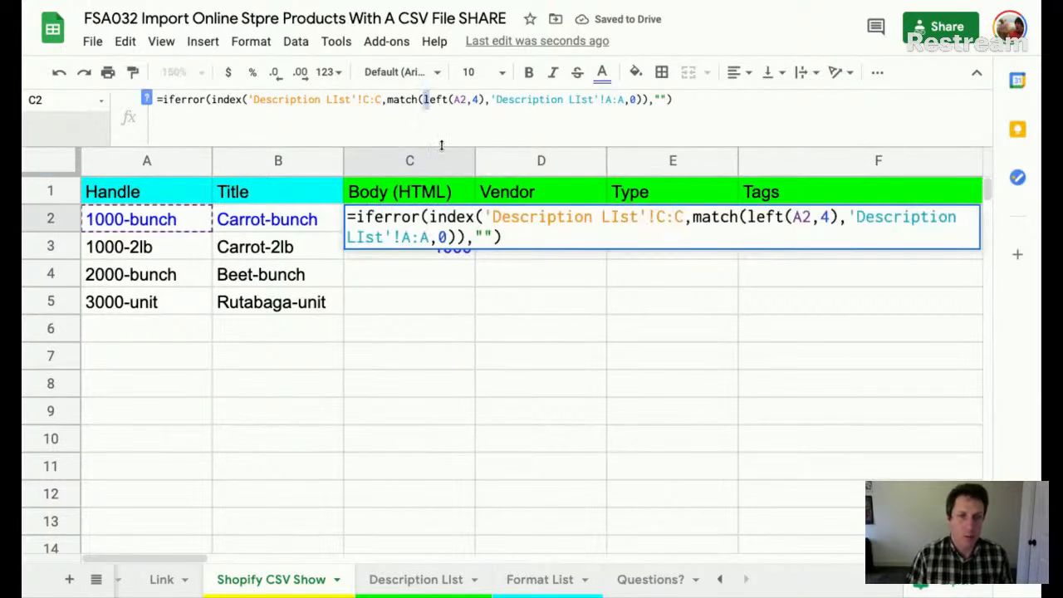
text(value()
key(Right)
key(Right)
key(Right)
key(Right)
key(Right)
key(Right)
key(Right)
key(Right)
key(Right)
key(Right)
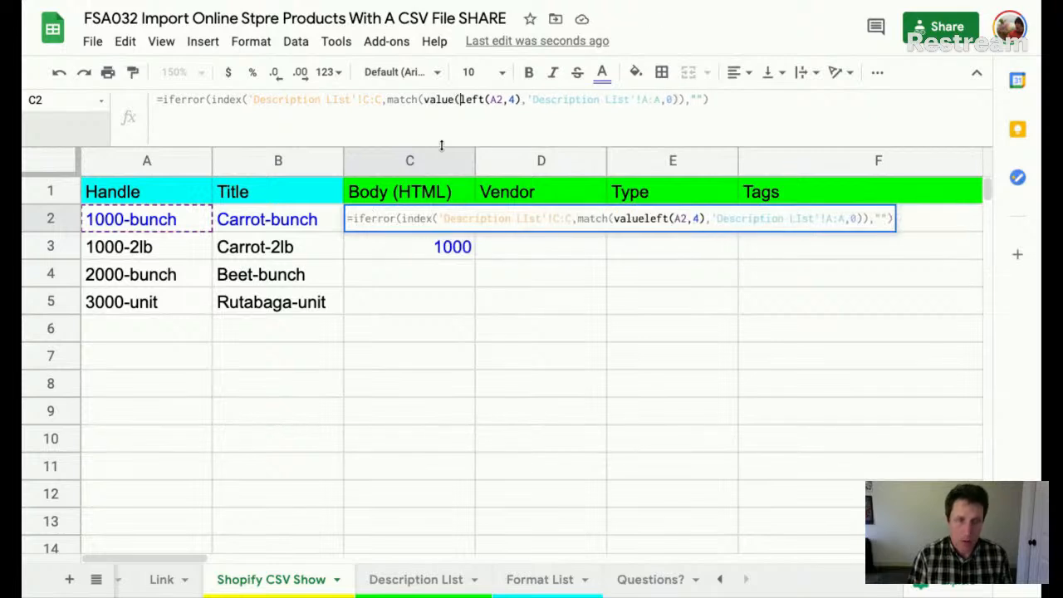
text())
click(526, 106)
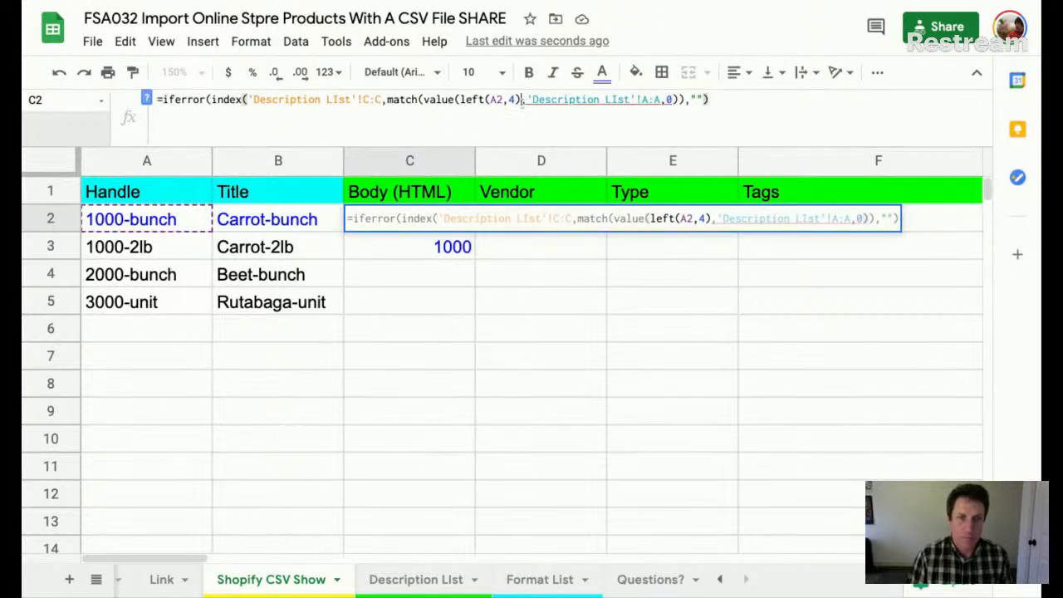
text())
key(Return)
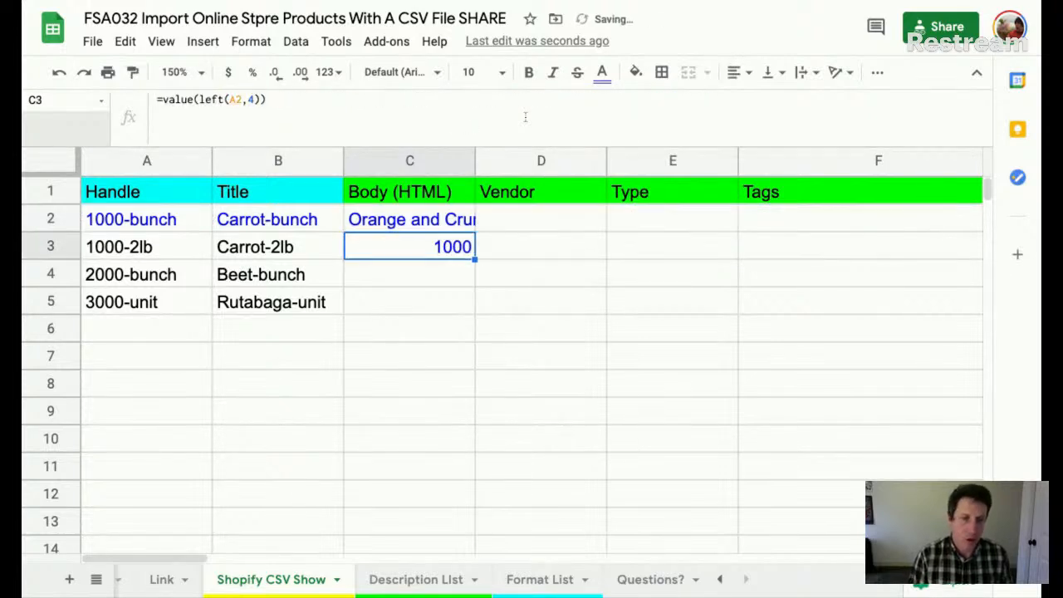
key(Delete)
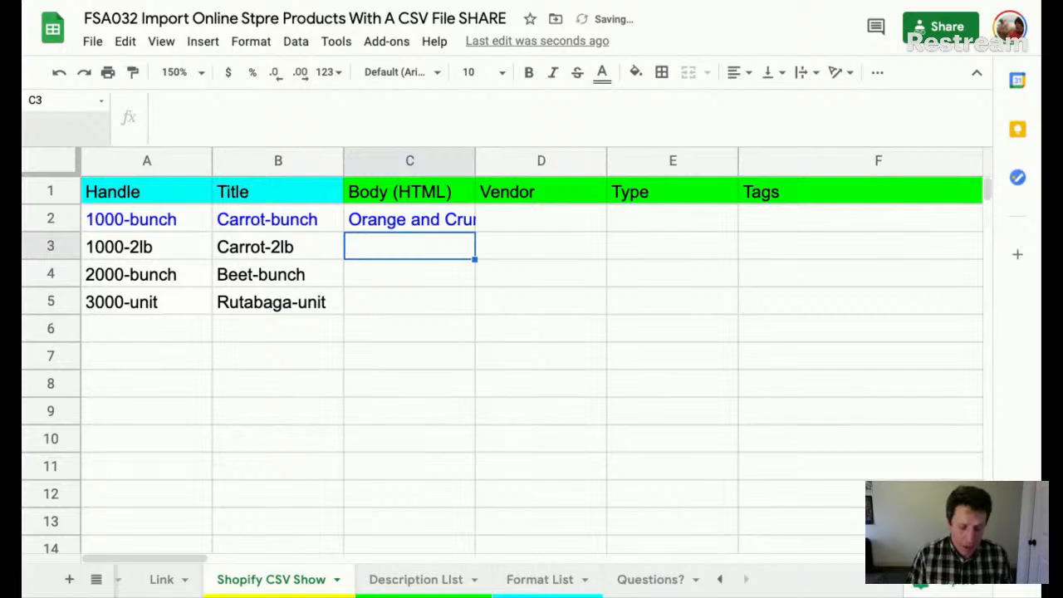
- Undo the edits back to the CAR, BET and RUT parent codes, then redo once
key(ctrl+z)
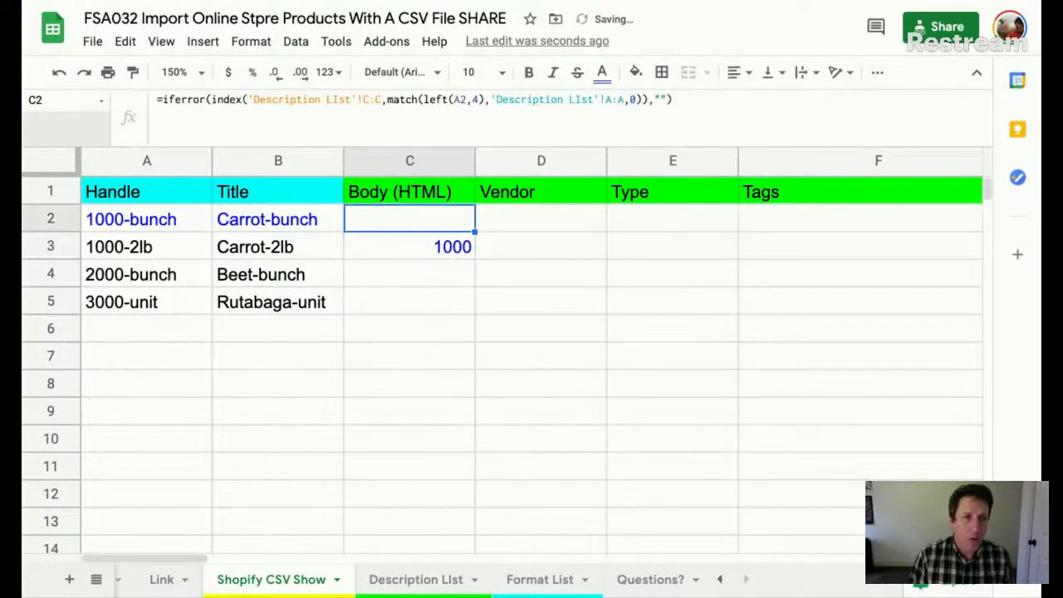
key(ctrl+z)
key(ctrl+z)
key(ctrl+z)
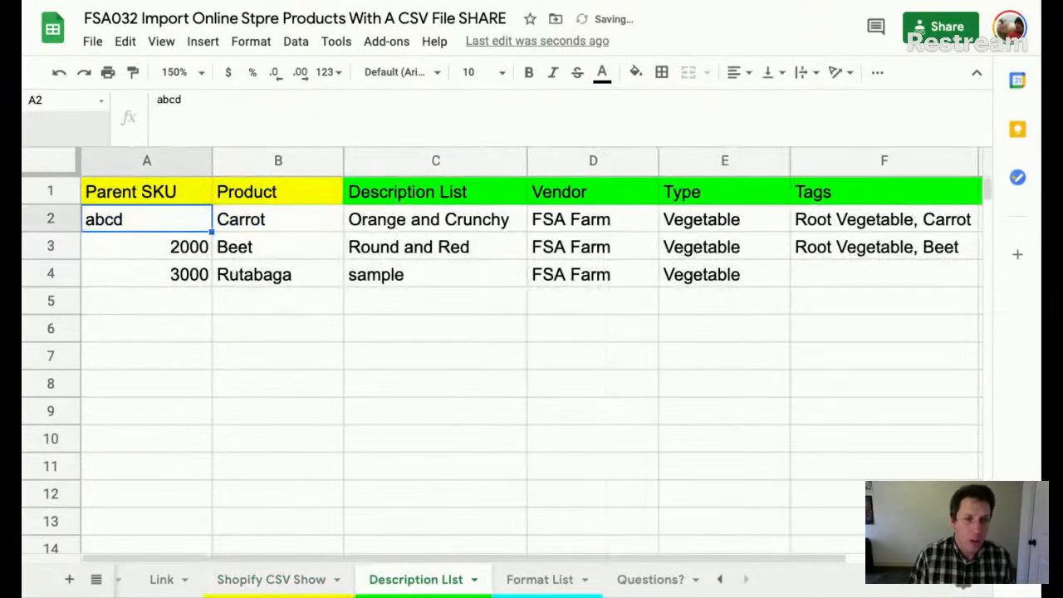
key(ctrl+z)
key(ctrl+z)
key(ctrl+z)
key(ctrl+z)
key(ctrl+z)
key(ctrl+z)
key(ctrl+z)
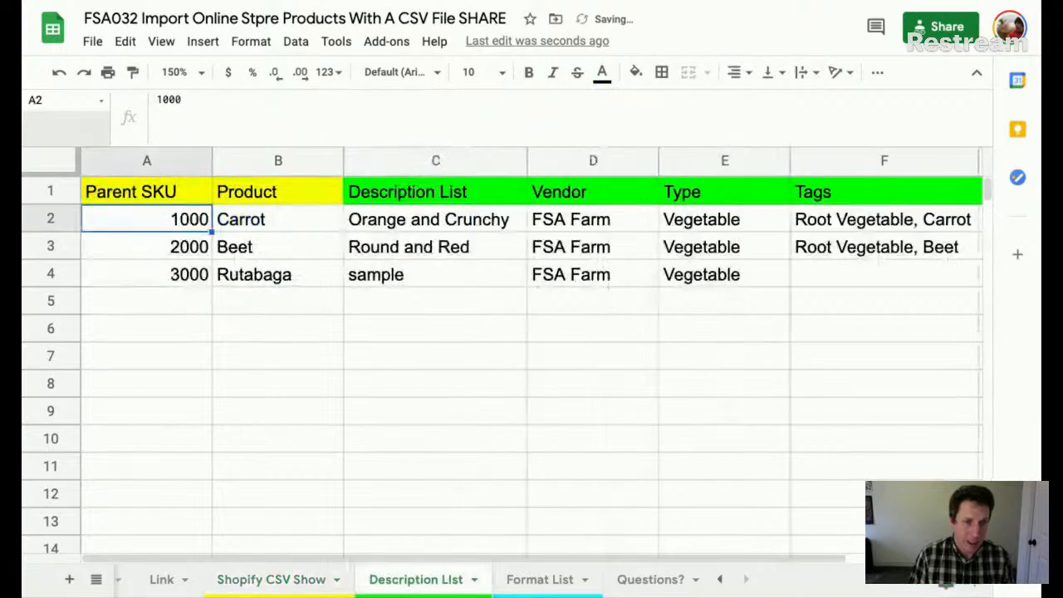
key(ctrl+z)
key(ctrl+z)
key(ctrl+z)
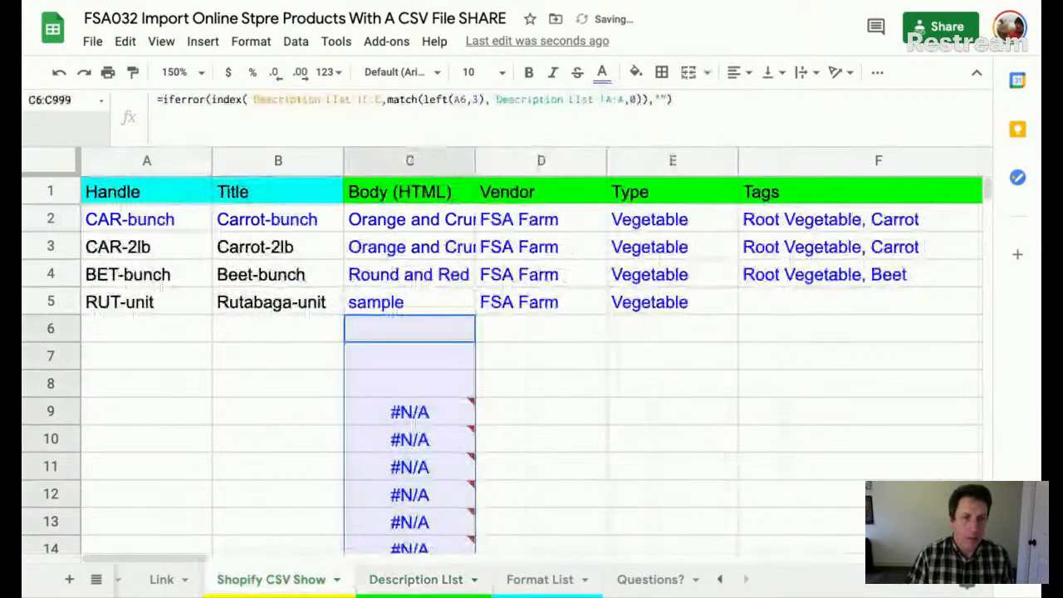
key(ctrl+z)
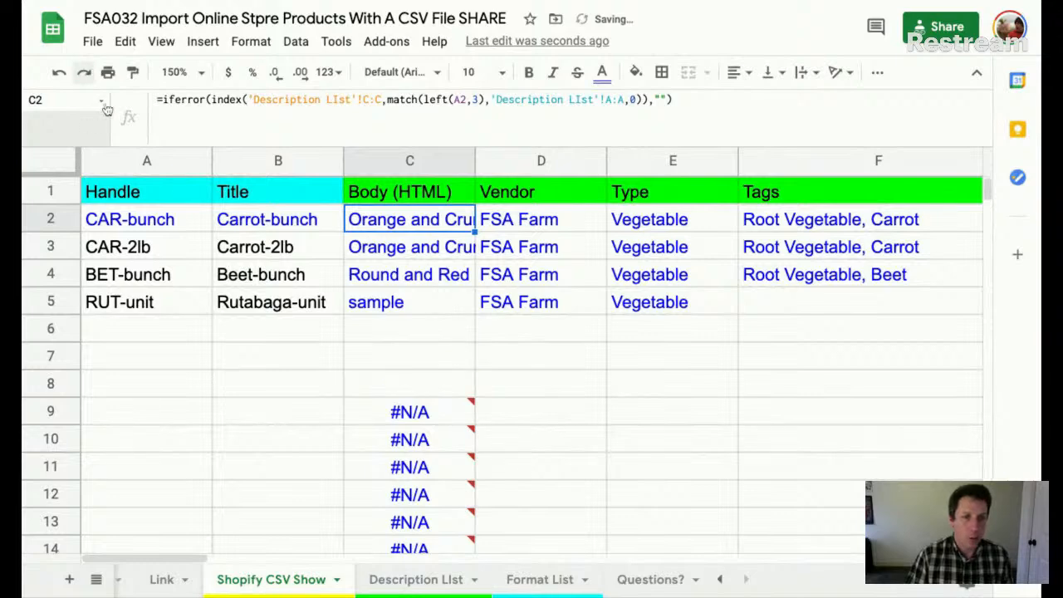
click(85, 71)
- Verify the Beet description, C2's lookup, and the Body (HTML), Vendor and Type columns
click(450, 268)
click(427, 222)
click(465, 202)
click(553, 203)
click(648, 201)
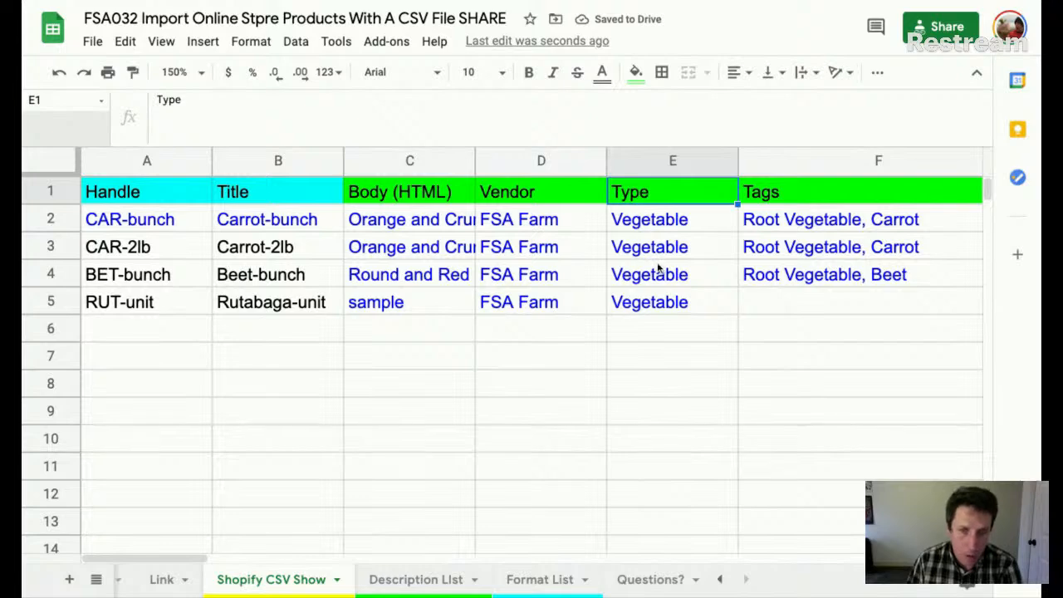
- Check the Option1 Name 'Title' formula in H2 and review the Description List and Format List sheets
scroll(657, 269, right, 5)
scroll(598, 247, left, 5)
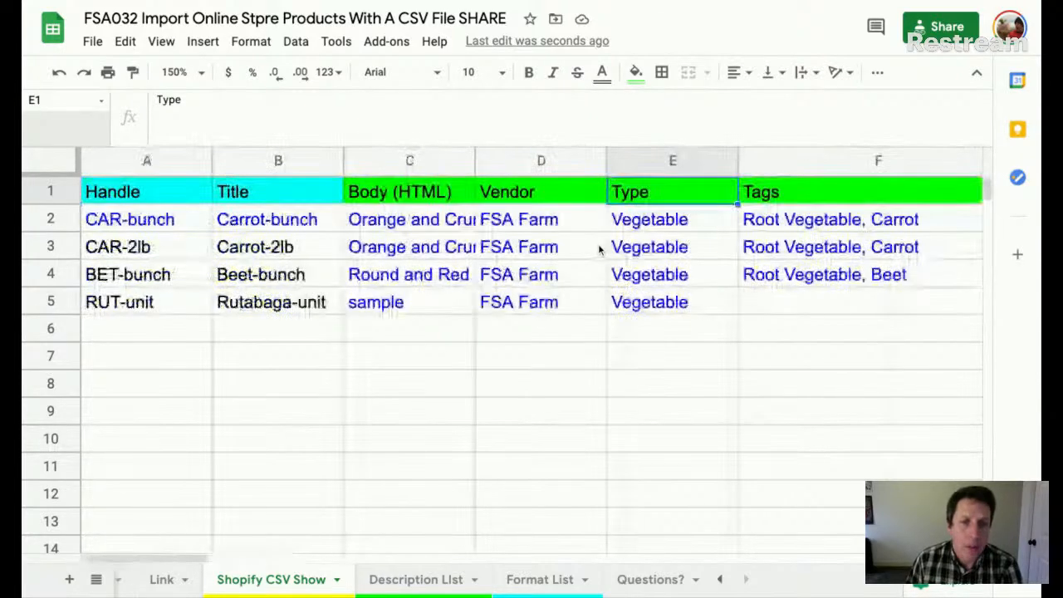
scroll(632, 224, right, 4)
click(672, 197)
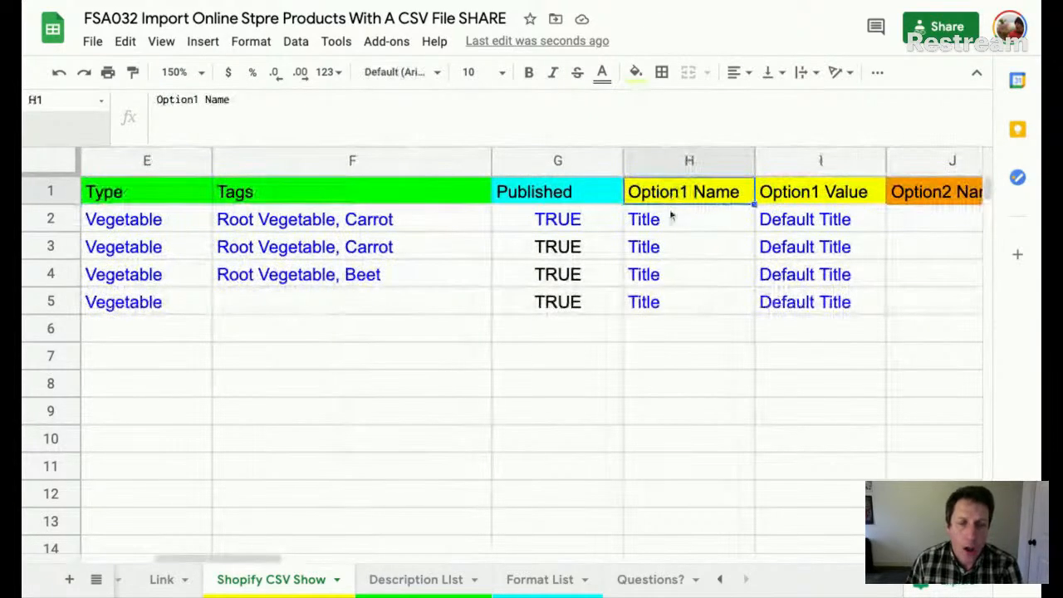
click(671, 221)
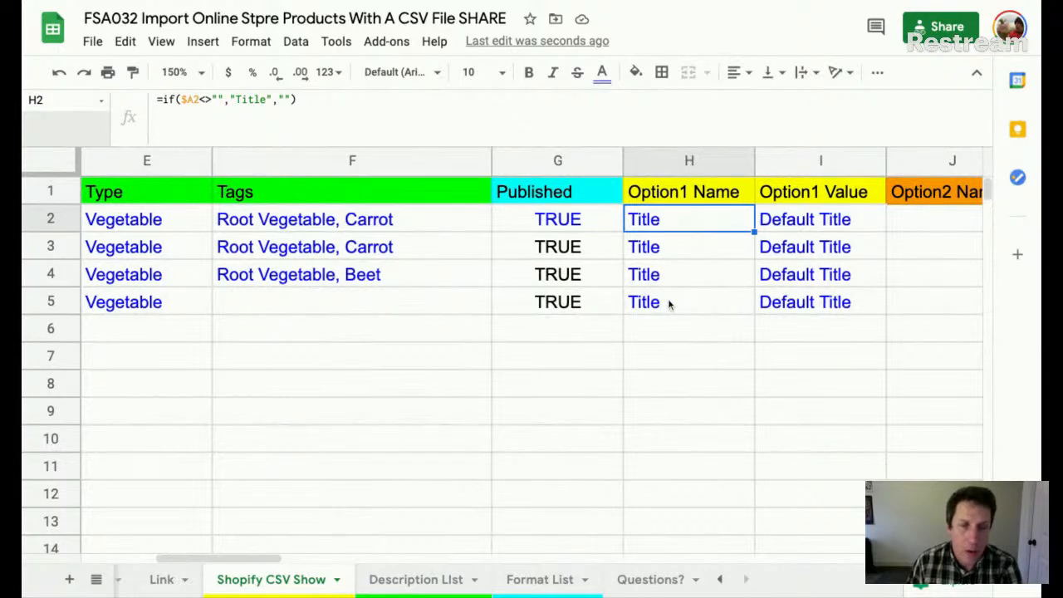
scroll(670, 304, left, 4)
click(420, 579)
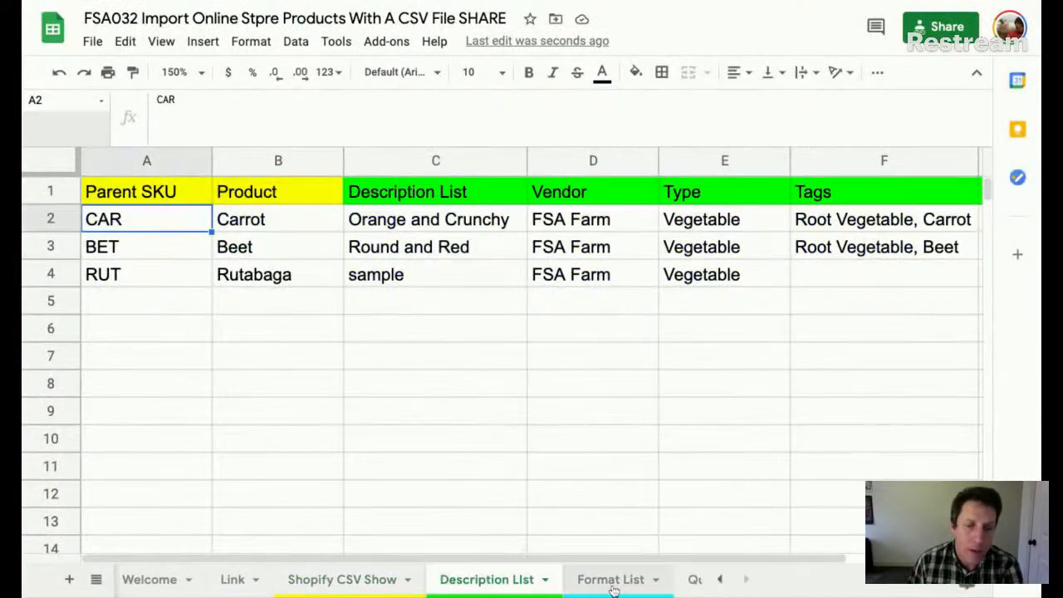
click(613, 581)
click(398, 580)
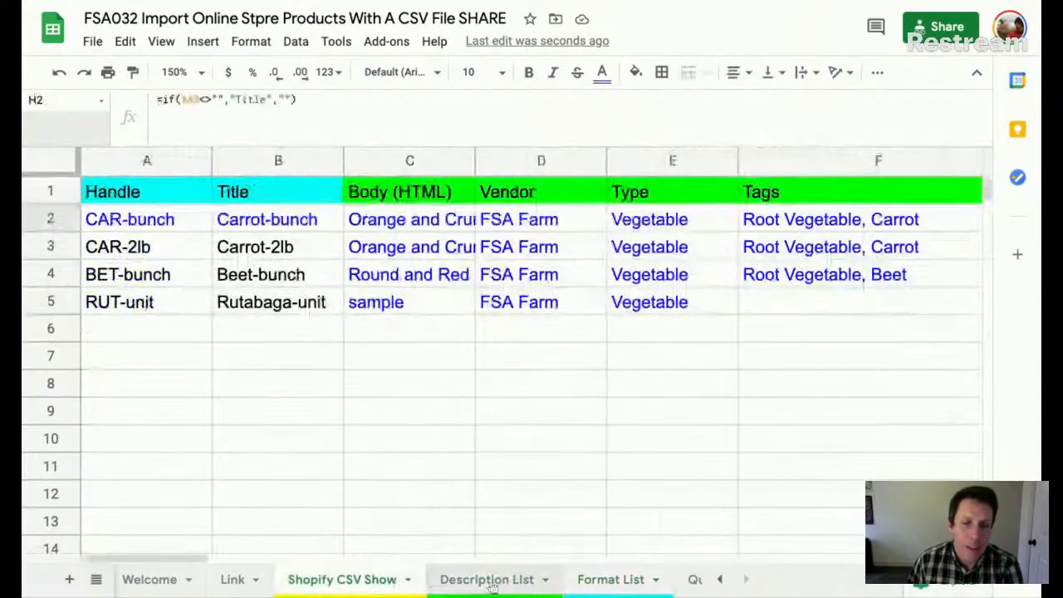
click(499, 585)
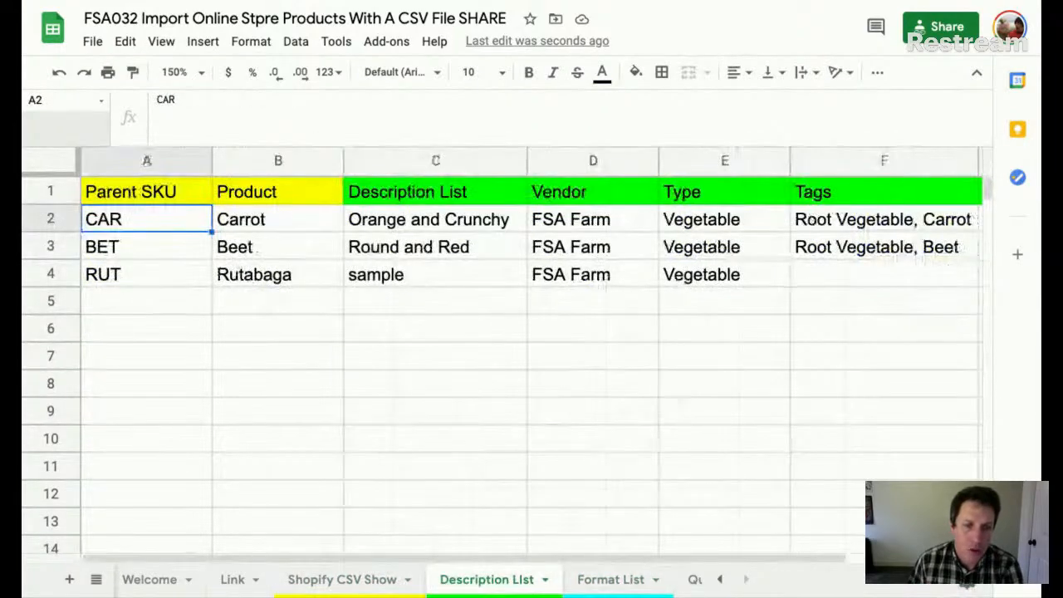
click(367, 587)
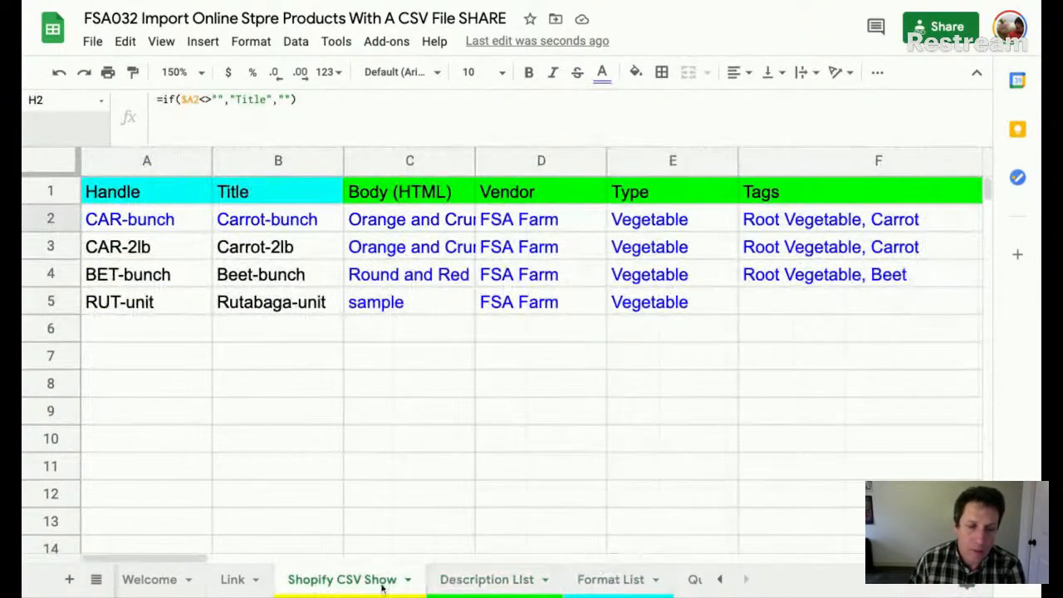
- Drag the freeze bar past column A so Handle stays visible while scrolling right
scroll(610, 438, right, 10)
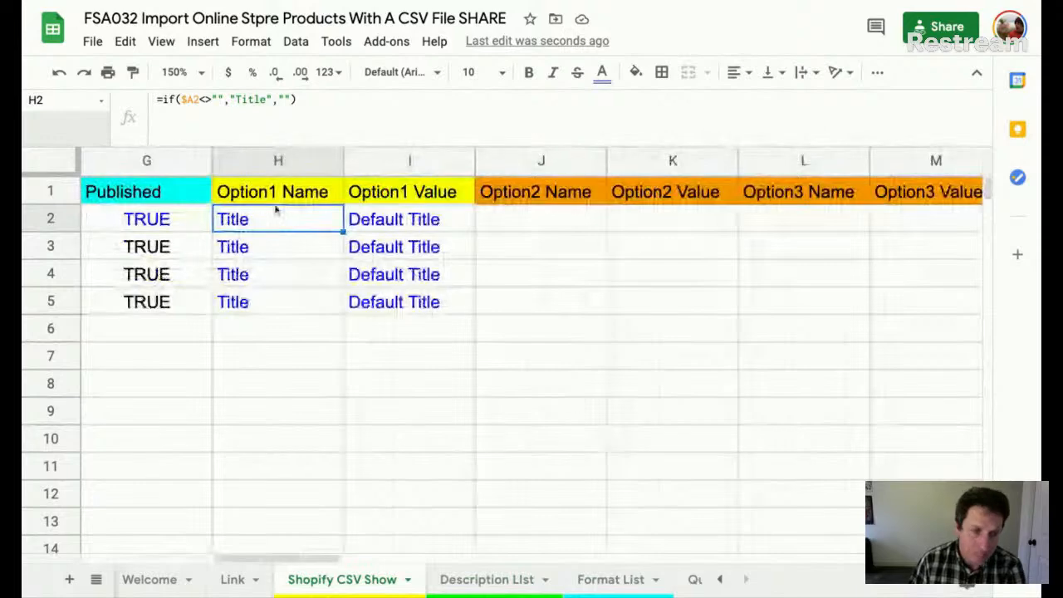
scroll(213, 217, left, 10)
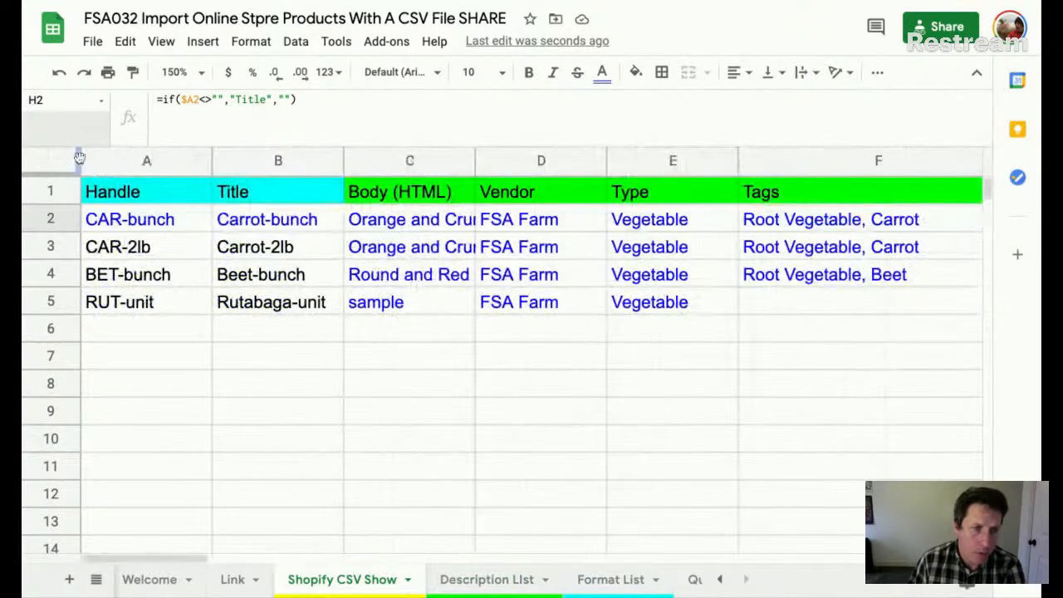
drag(80, 158, 191, 159)
scroll(455, 264, right, 10)
scroll(455, 263, left, 6)
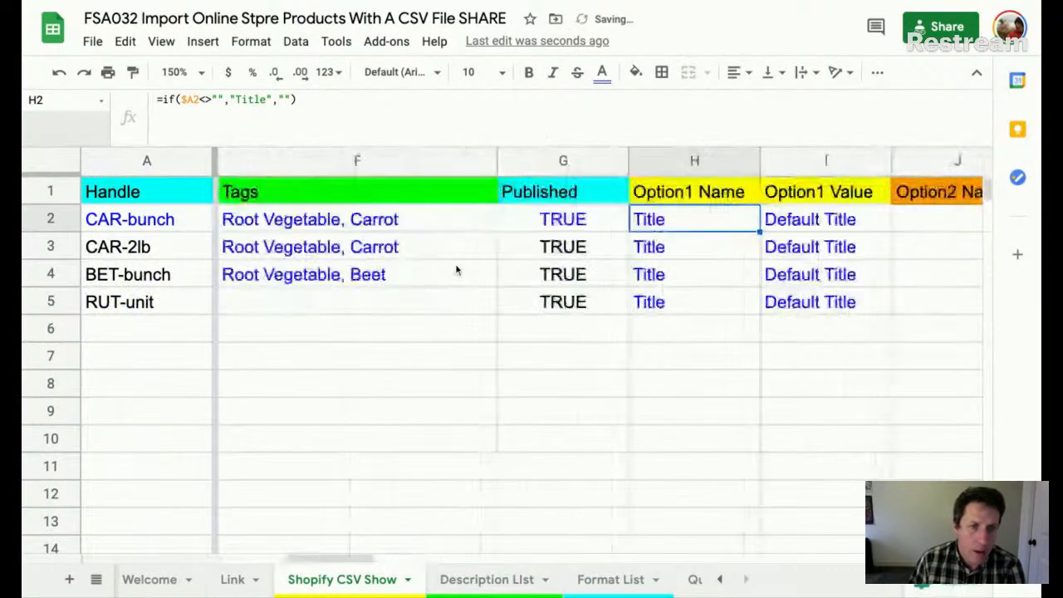
scroll(607, 258, right, 3)
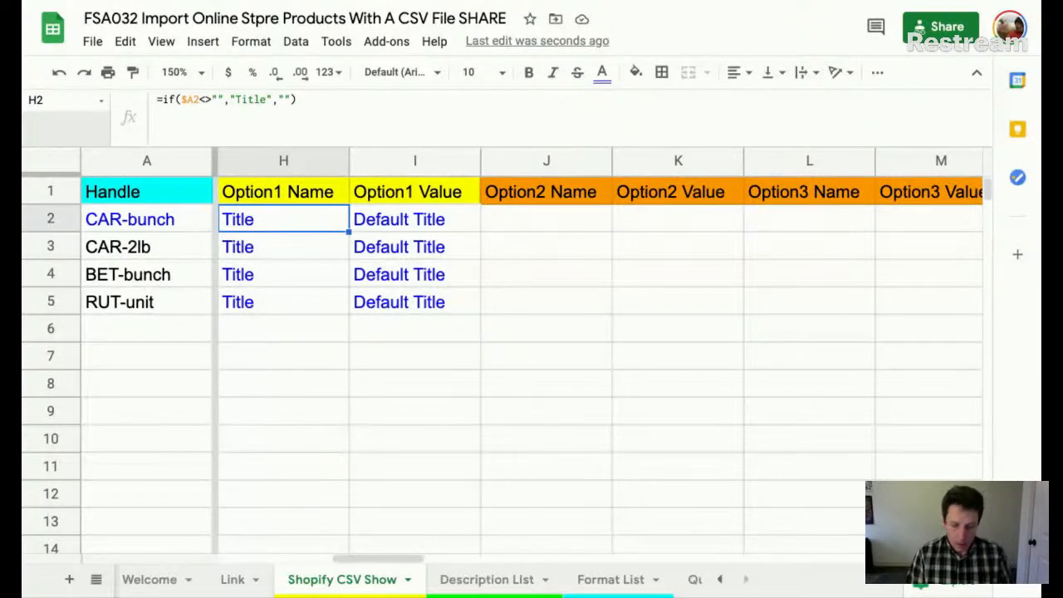
- Enter an IF formula in H2 returning "Title" when the Handle in A2 is not blank
text(in)
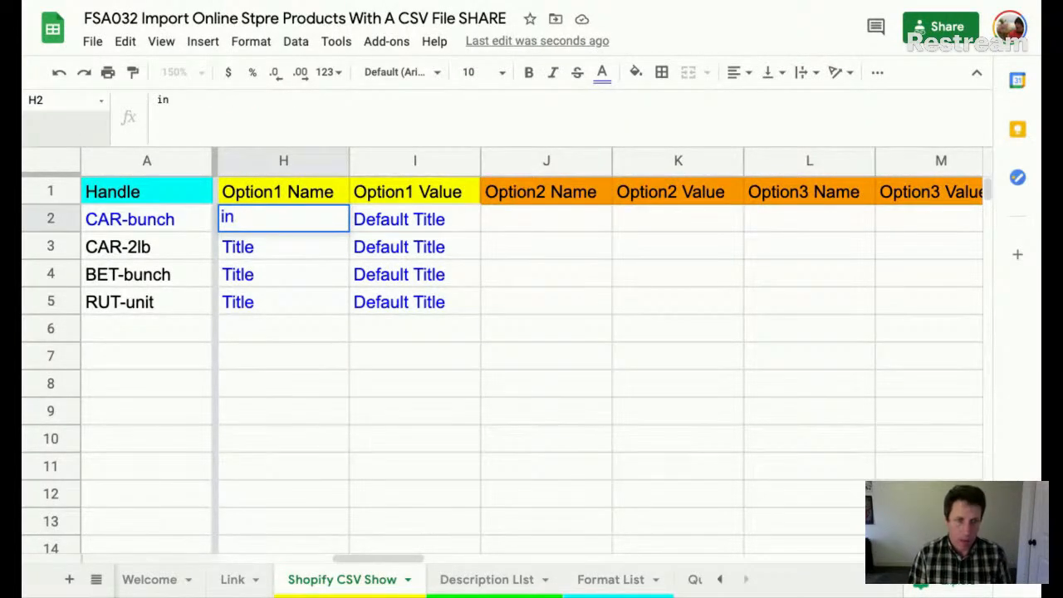
key(BackSpace)
key(BackSpace)
text(=)
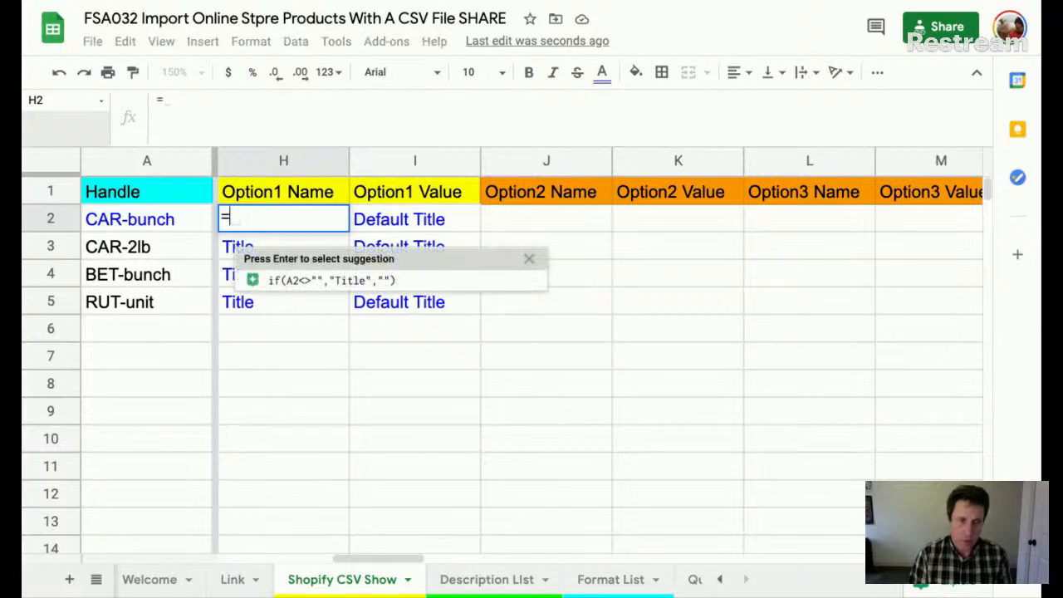
text(if()
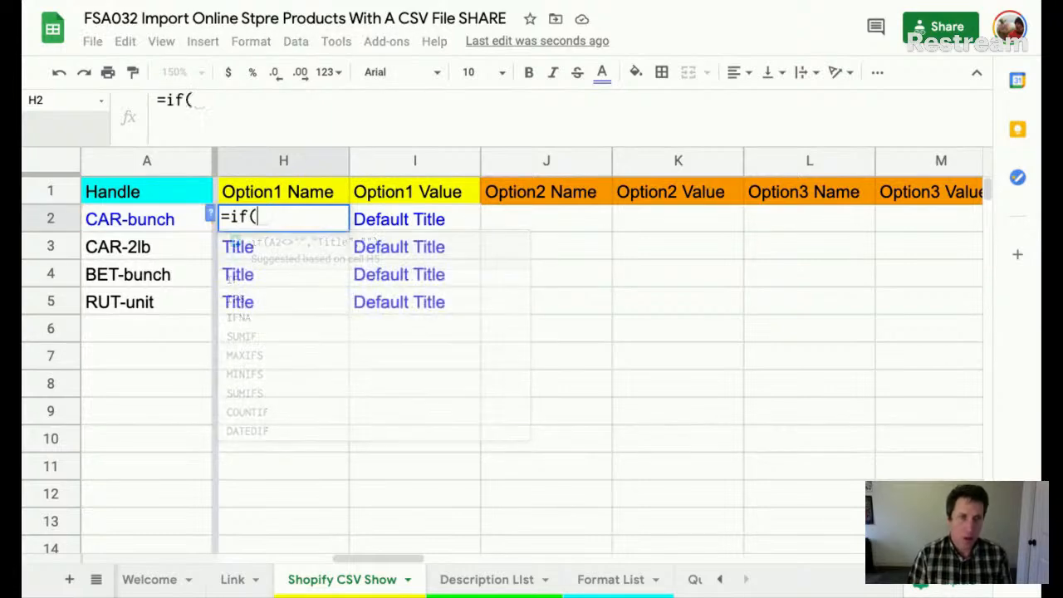
click(146, 224)
text(<>"";)
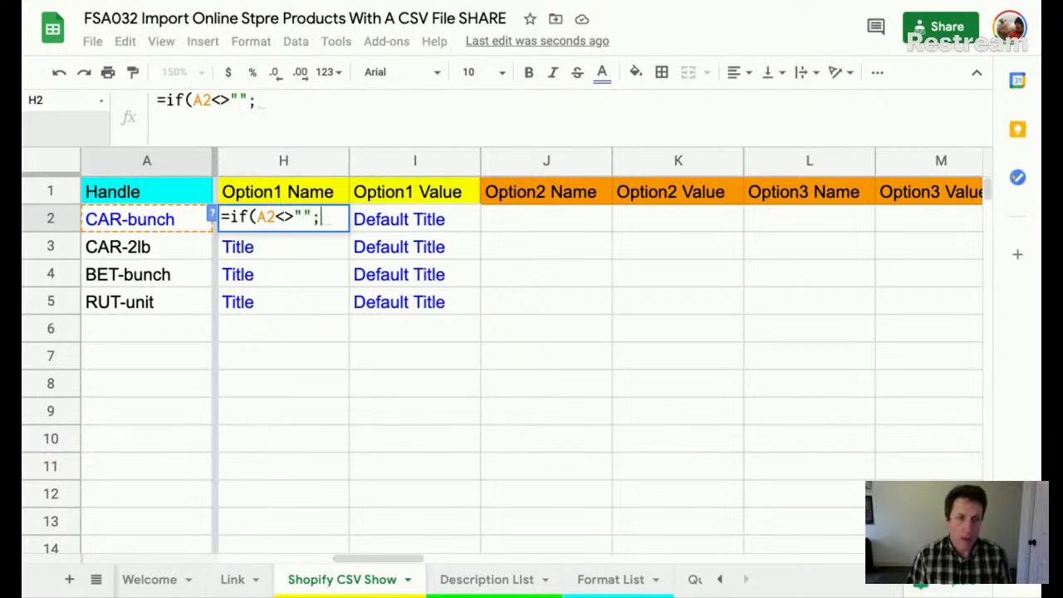
text("Tit)
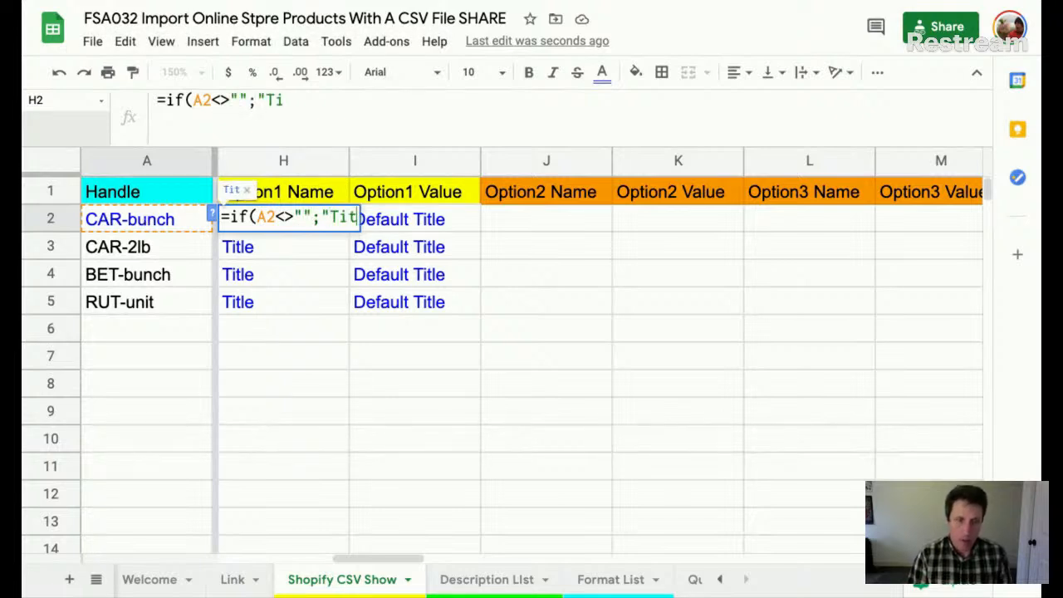
text(le";)
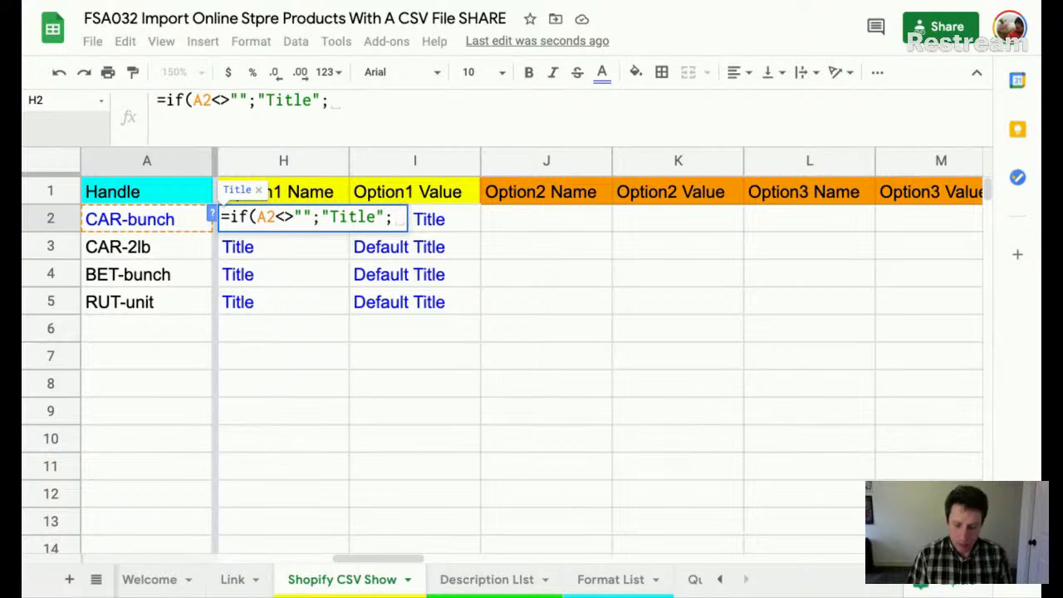
text("")
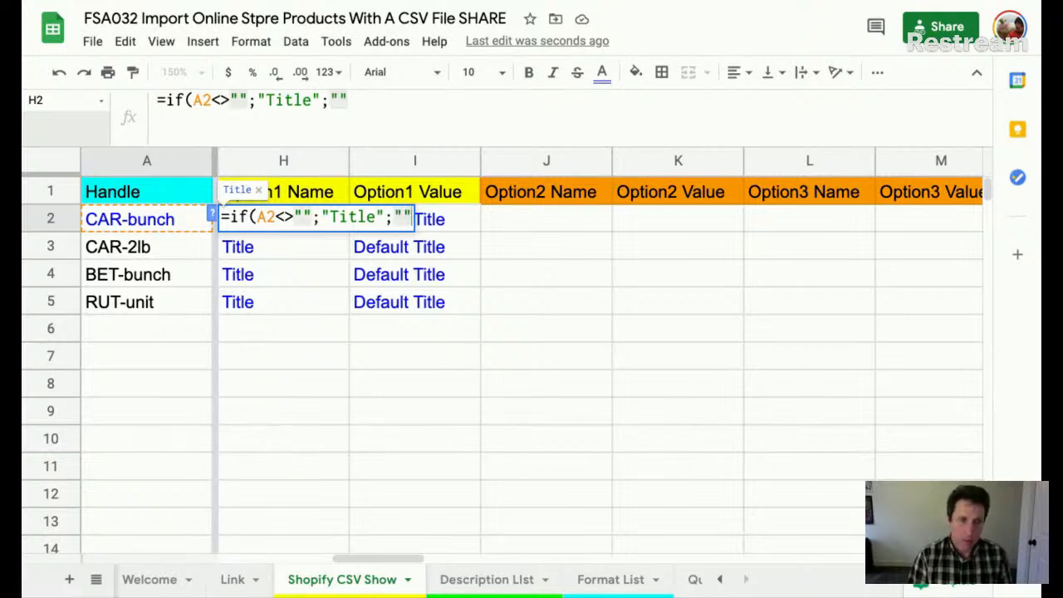
text())
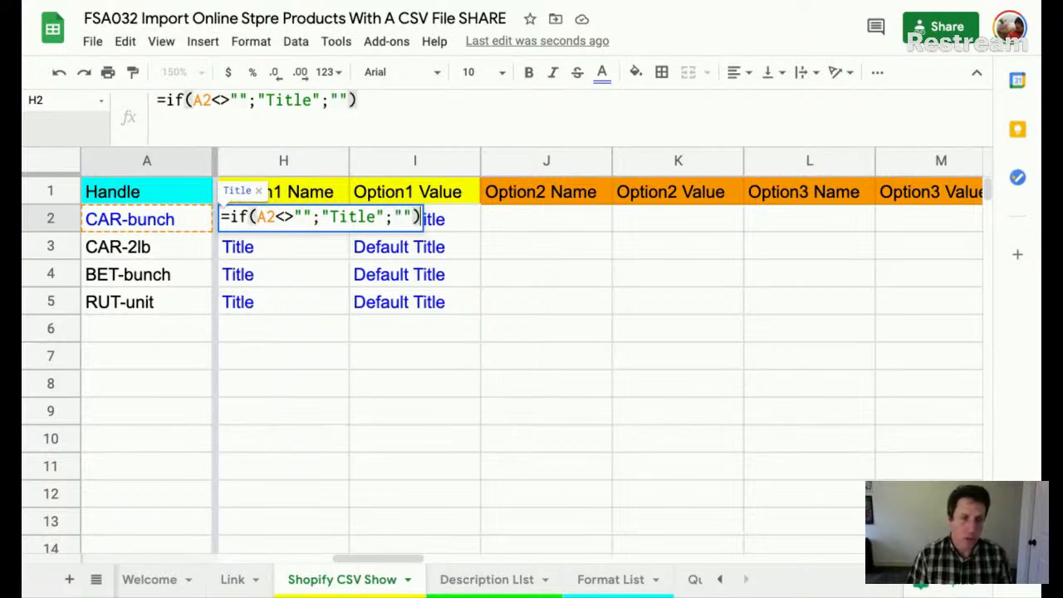
key(Return)
- Fill the H2 formula down column H to row 999 and check the results
click(283, 220)
key(ctrl+shift+Down)
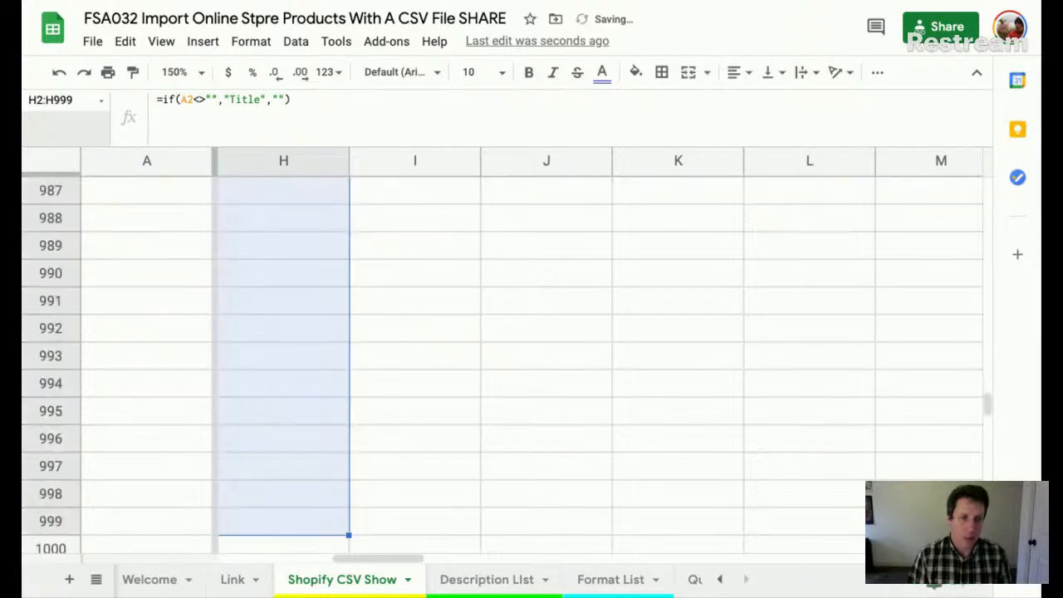
key(ctrl+d)
key(ctrl+Up)
key(Down)
key(Down)
key(Down)
key(Down)
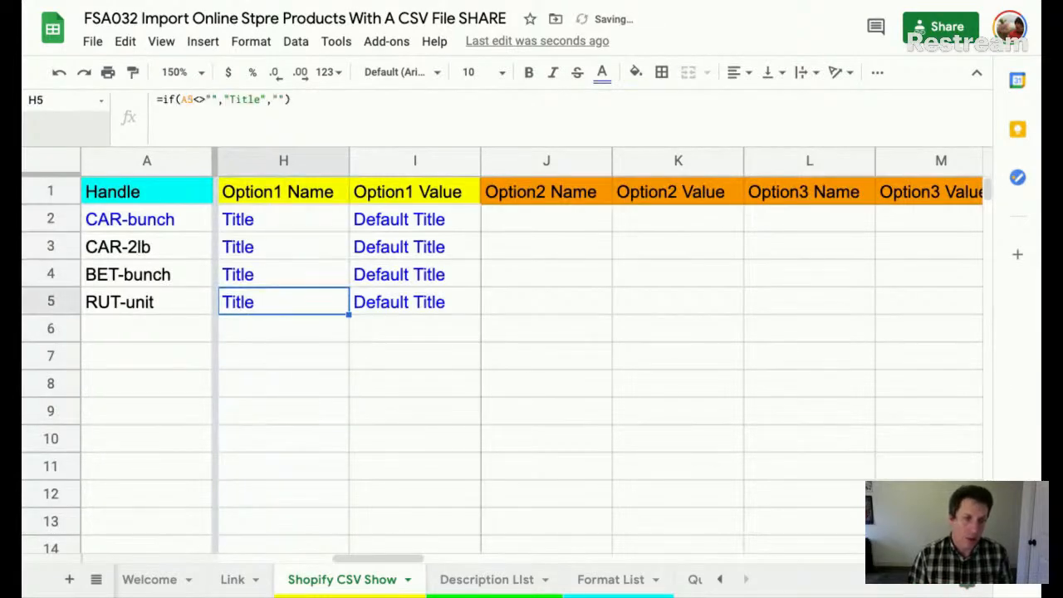
key(Down)
click(242, 221)
key(Up)
key(Down)
- Remove the empty-string result from the H2 formula and refill column H to row 999
key(Return)
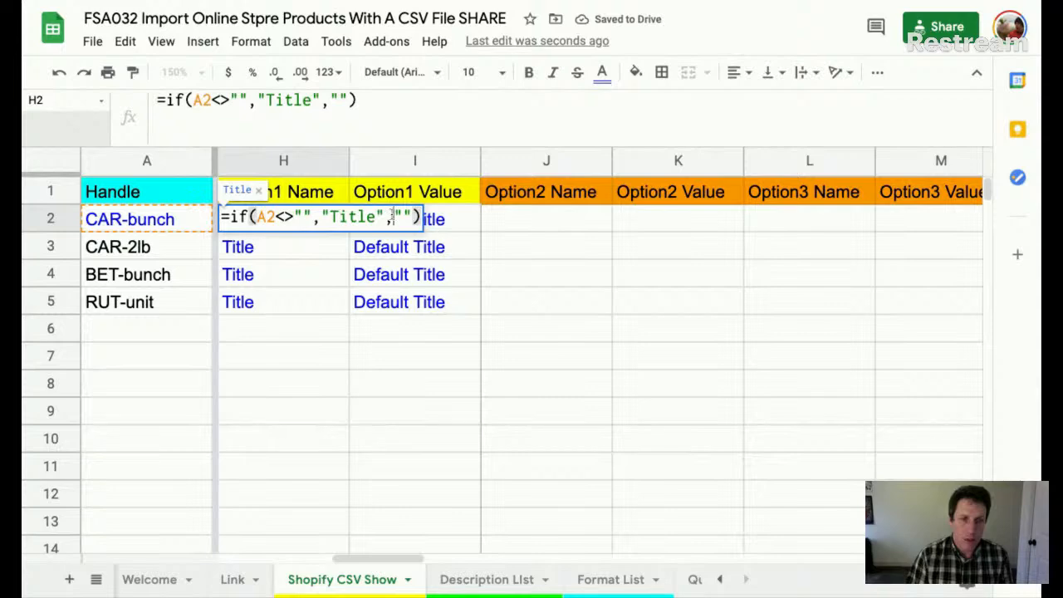
drag(394, 217, 414, 217)
key(BackSpace)
key(BackSpace)
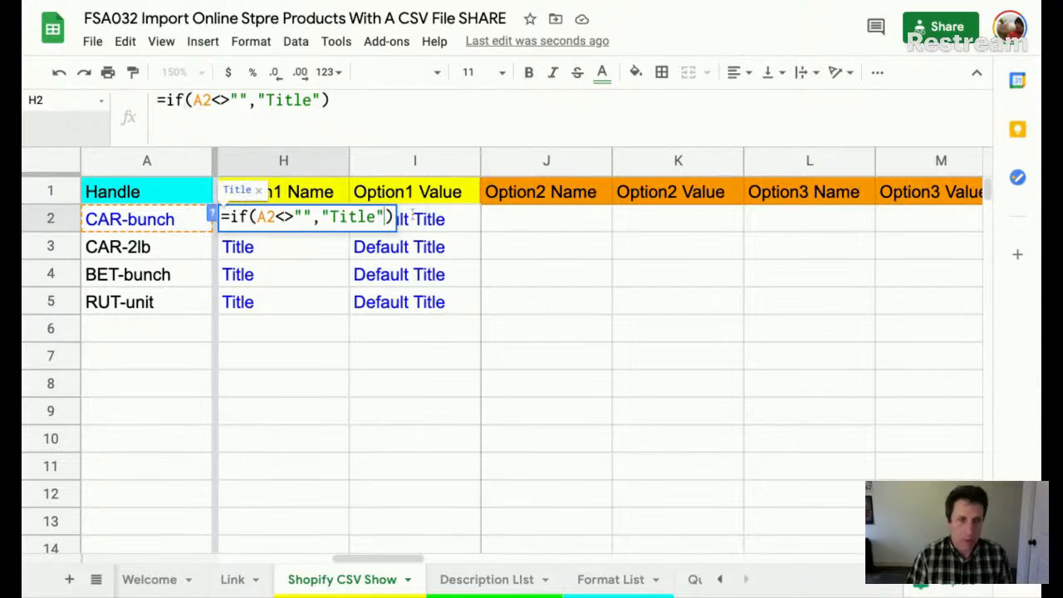
key(Return)
key(Up)
key(ctrl+shift+Down)
key(ctrl+d)
key(ctrl+Up)
key(Down)
key(Down)
key(Down)
key(Down)
key(Down)
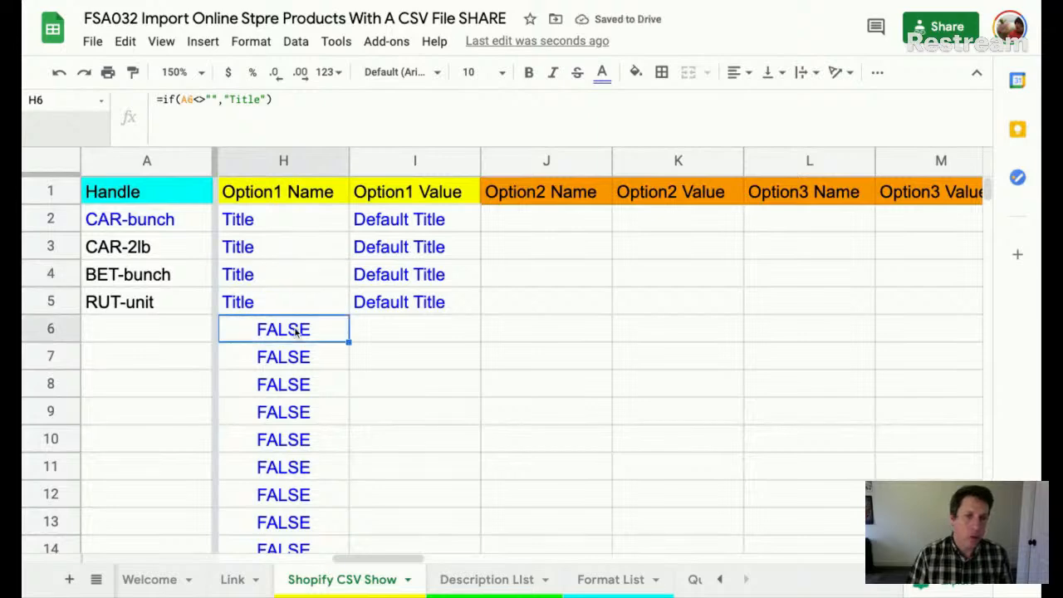
- Add an empty "" else value to the H2 formula and fill it down to row 999
double_click(277, 220)
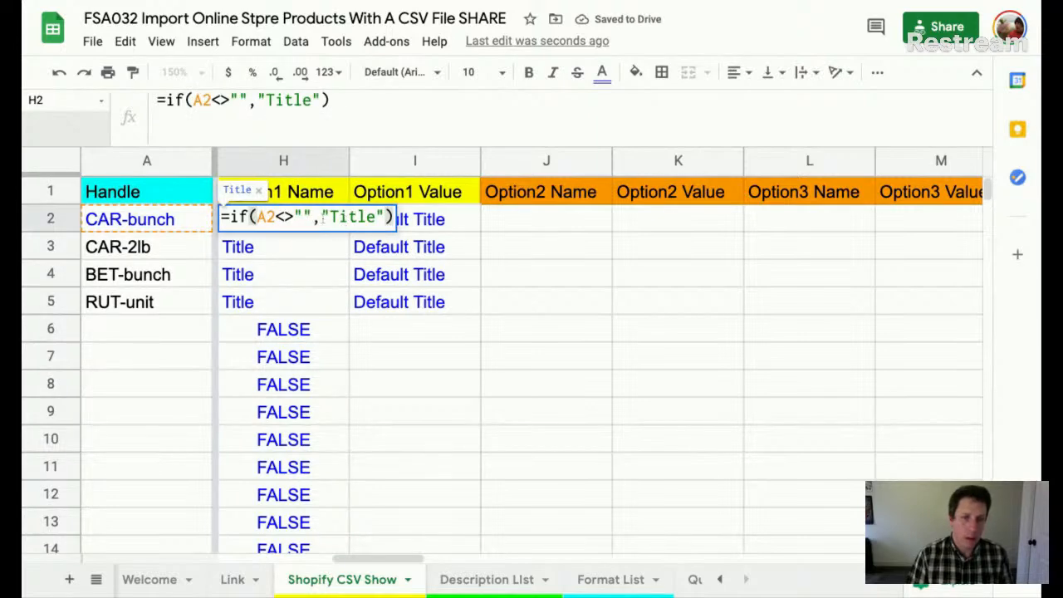
click(386, 218)
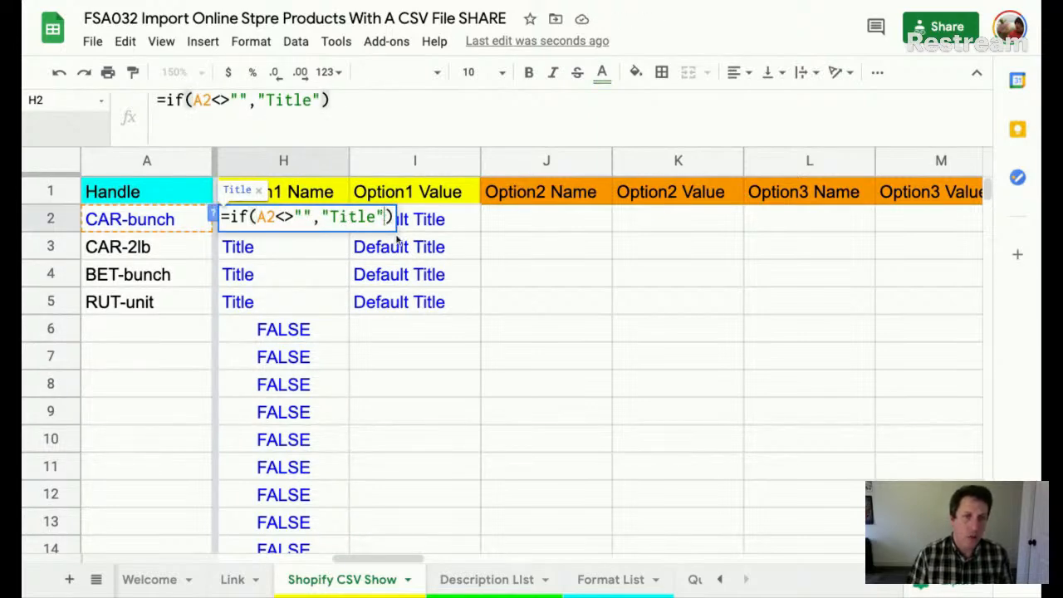
text(,"")
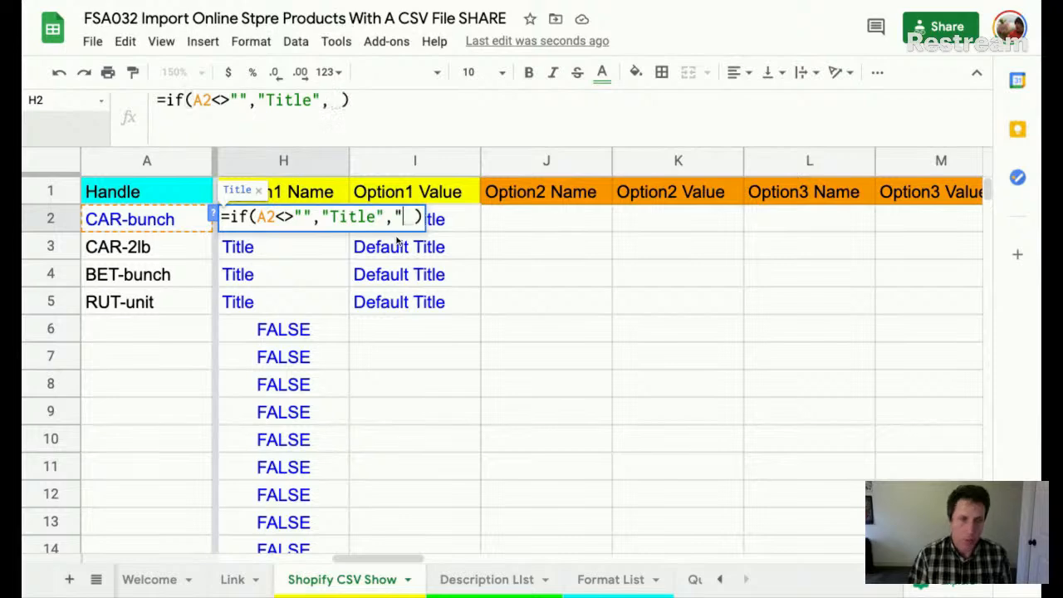
key(ctrl+Return)
key(ctrl+shift+Down)
key(ctrl+d)
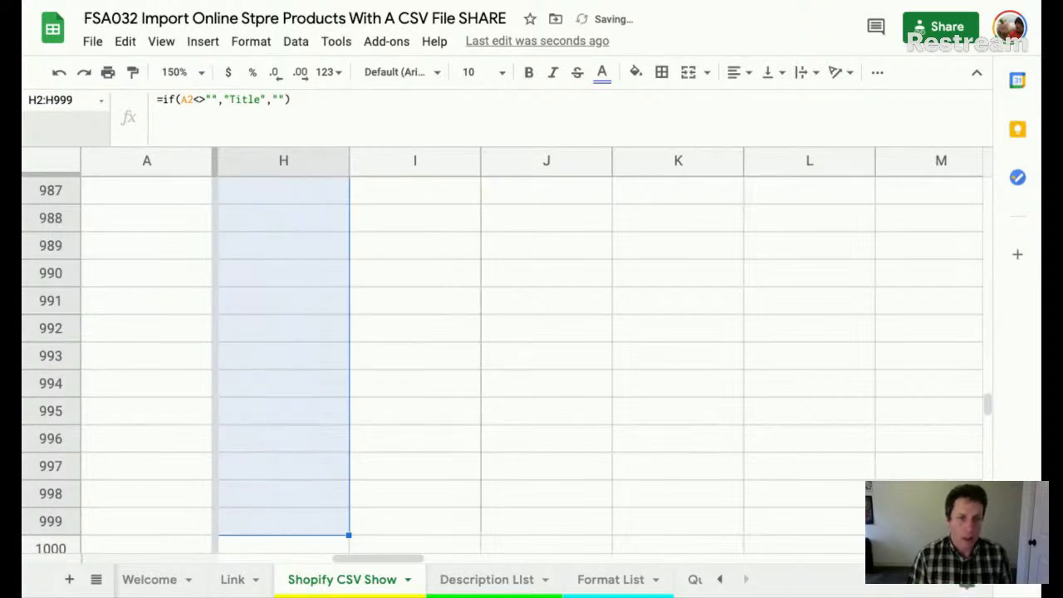
key(ctrl+Up)
key(Down)
click(250, 191)
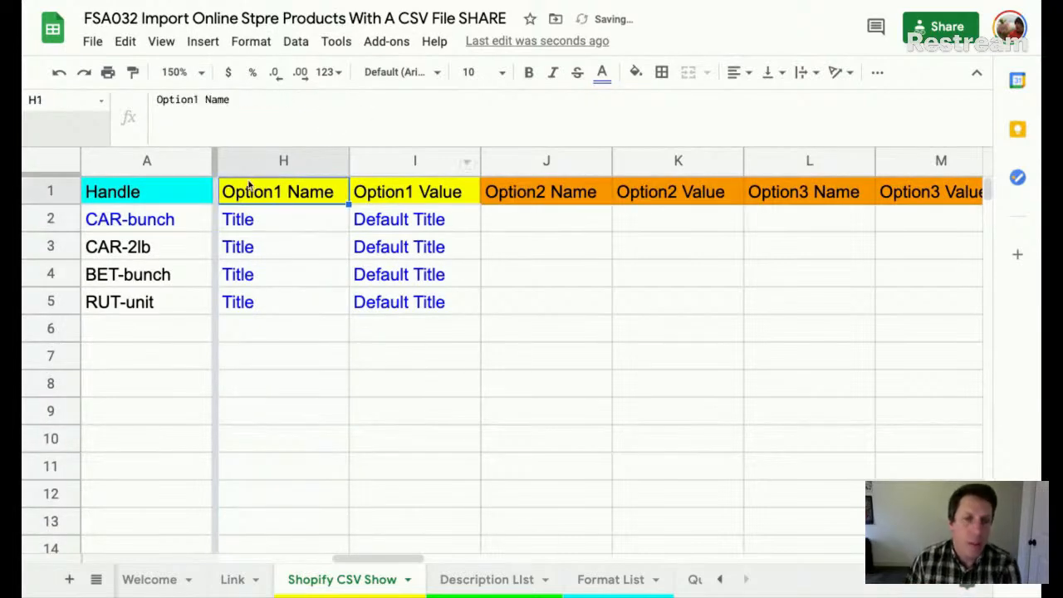
click(373, 196)
scroll(553, 240, right, 5)
click(661, 198)
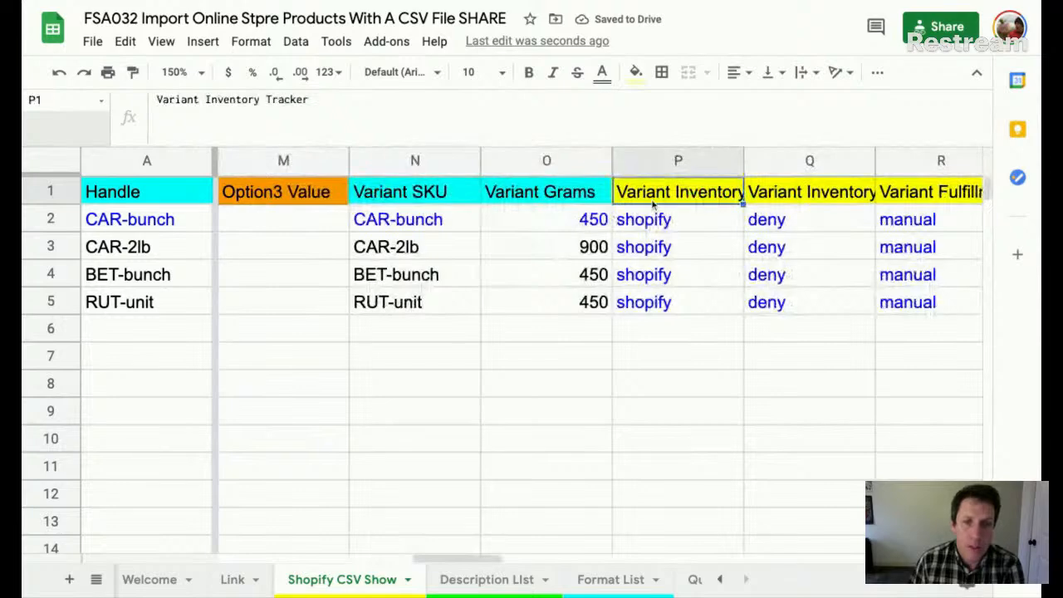
key(Right)
key(Right)
scroll(670, 201, right, 3)
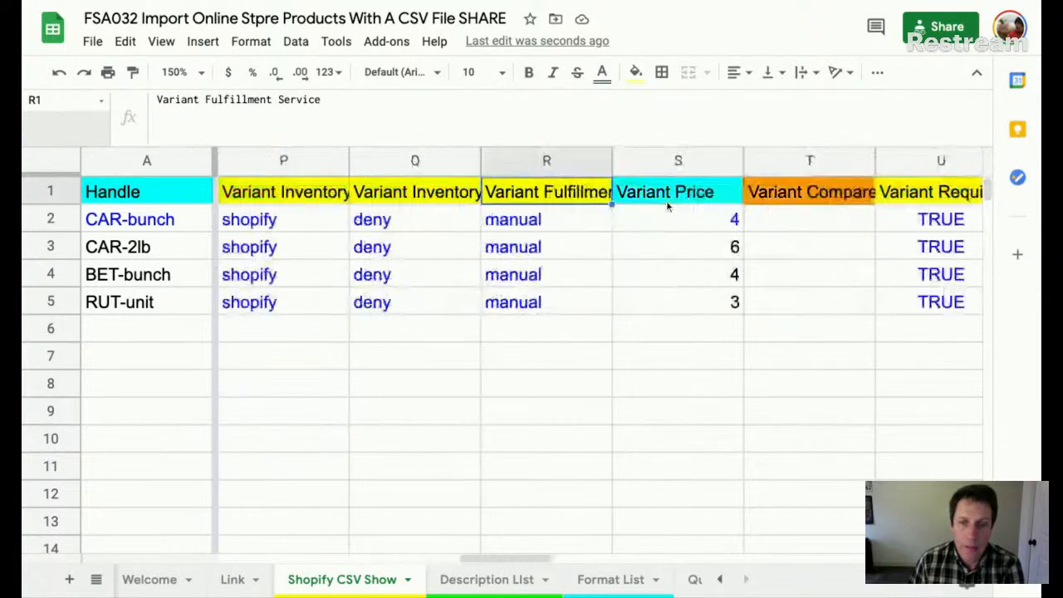
right_click(919, 199)
scroll(431, 210, left, 5)
scroll(430, 210, left, 5)
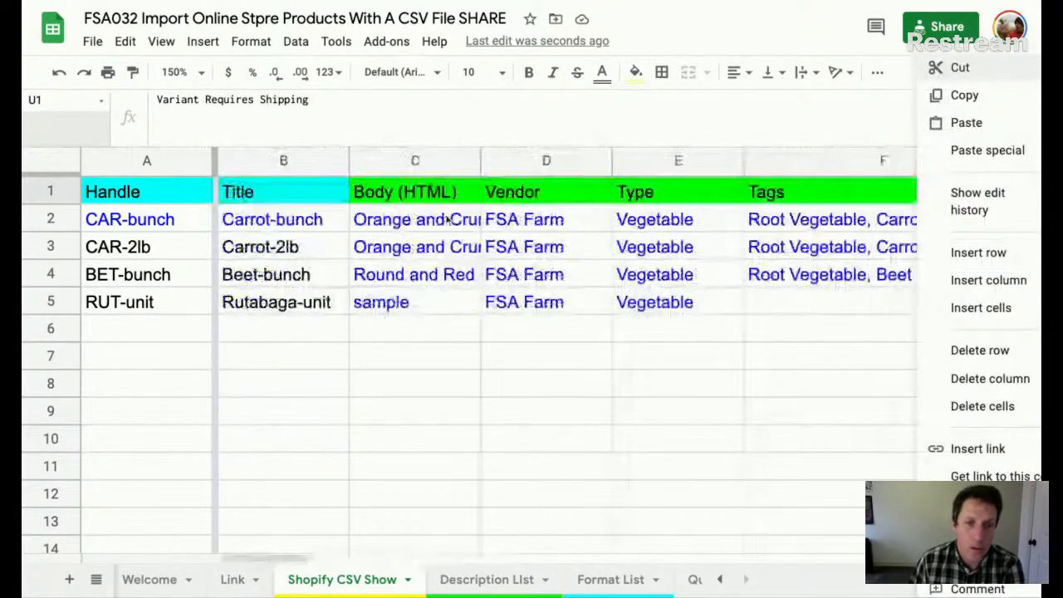
scroll(390, 216, right, 6)
click(362, 221)
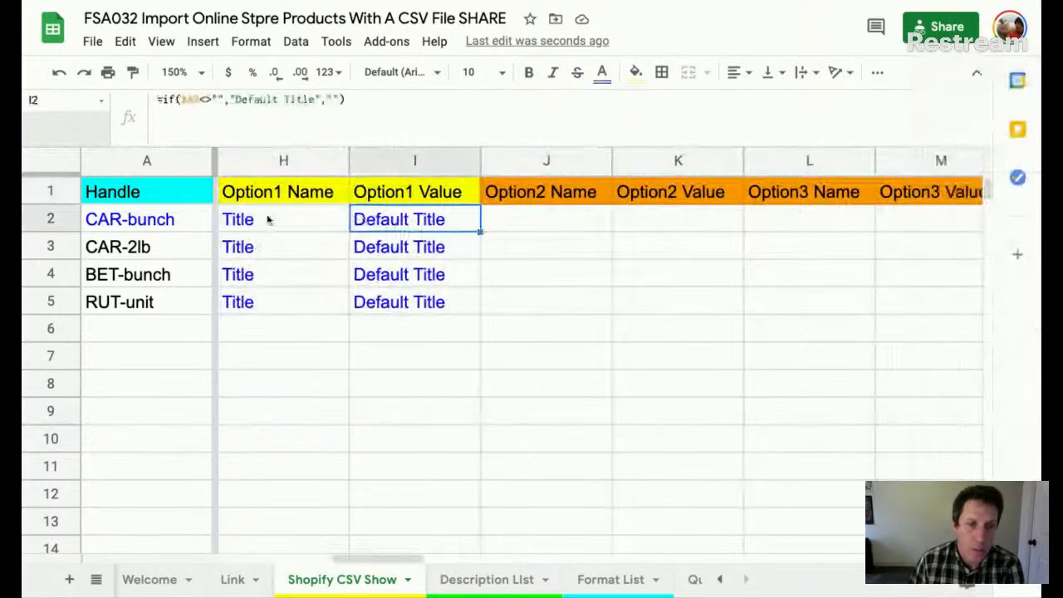
click(275, 218)
double_click(277, 218)
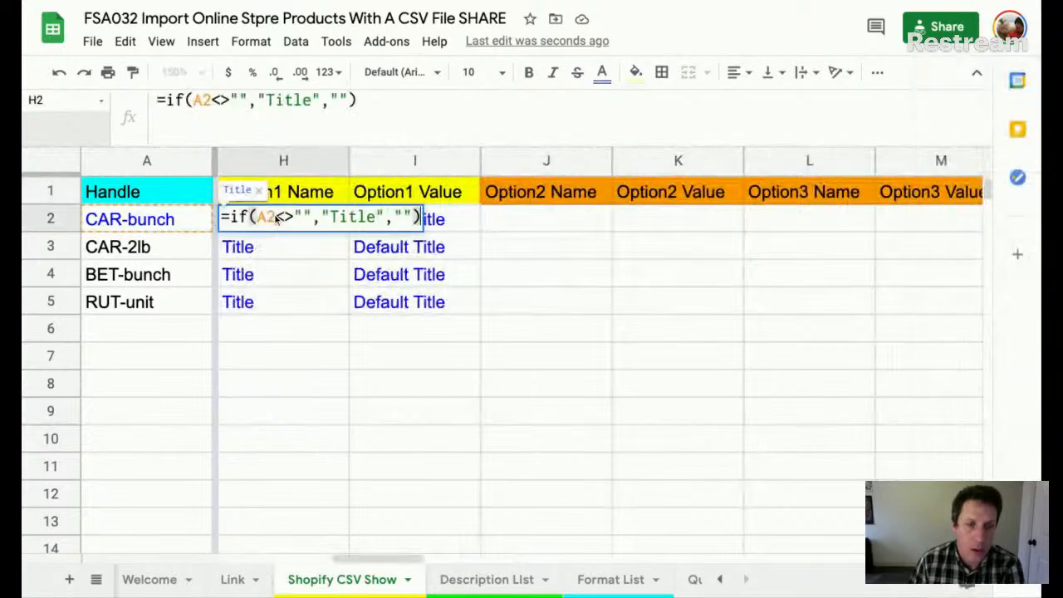
double_click(467, 229)
scroll(582, 243, right, 7)
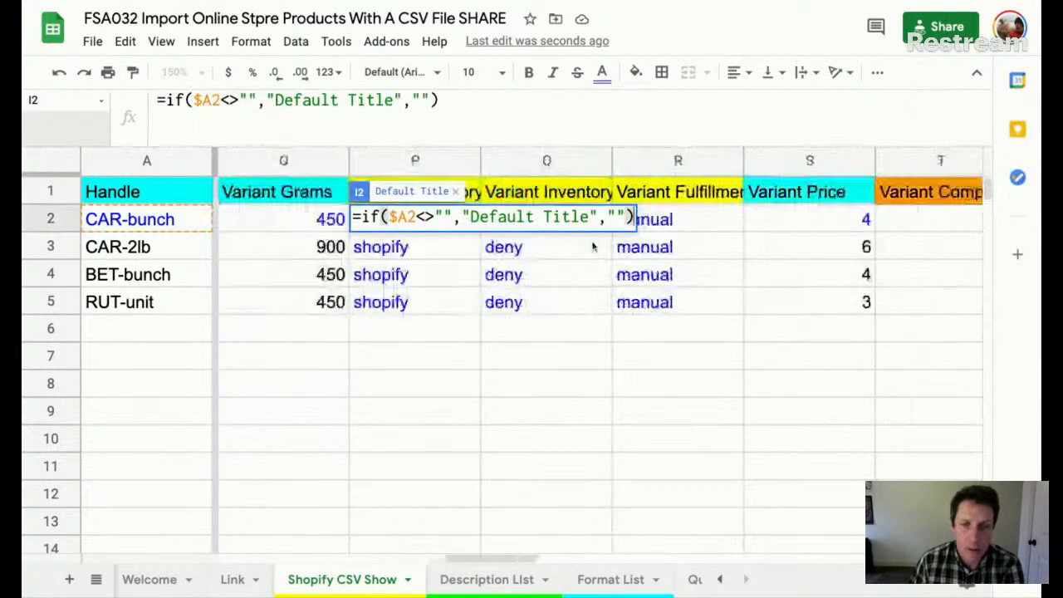
double_click(689, 218)
click(494, 271)
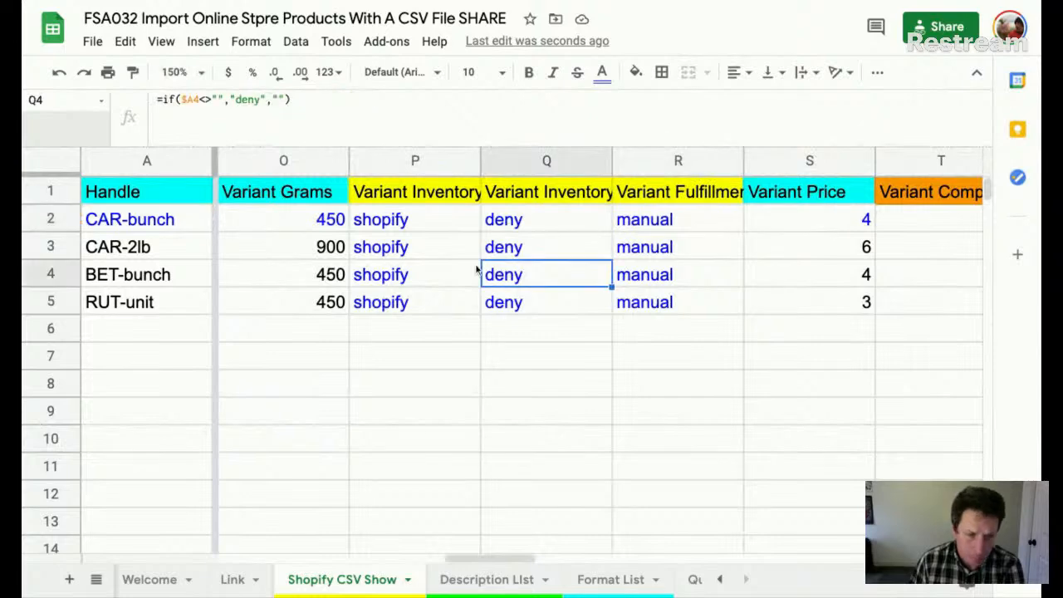
scroll(465, 268, left, 7)
scroll(445, 264, left, 1)
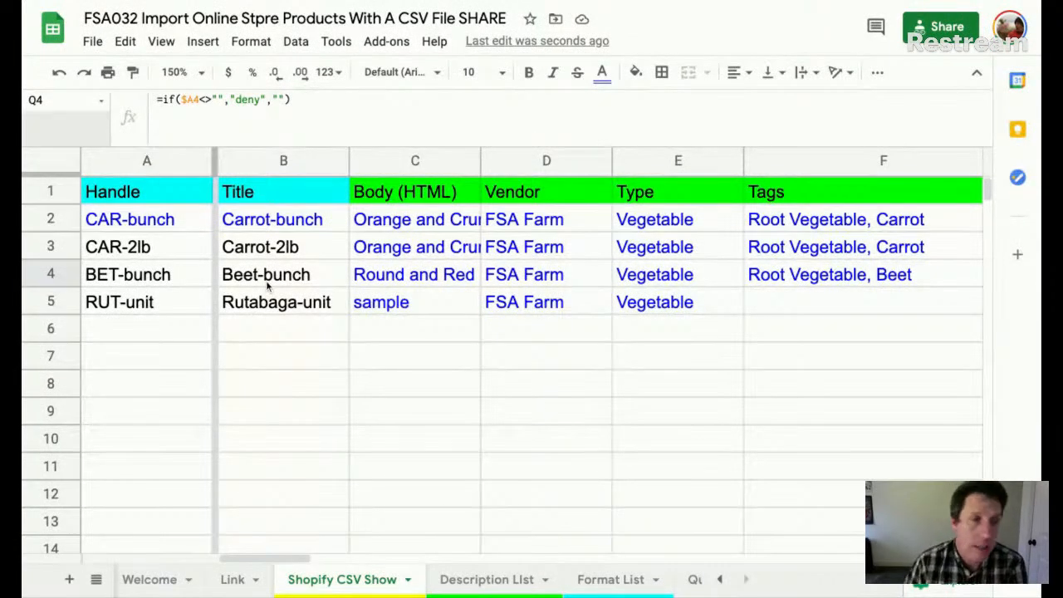
click(86, 43)
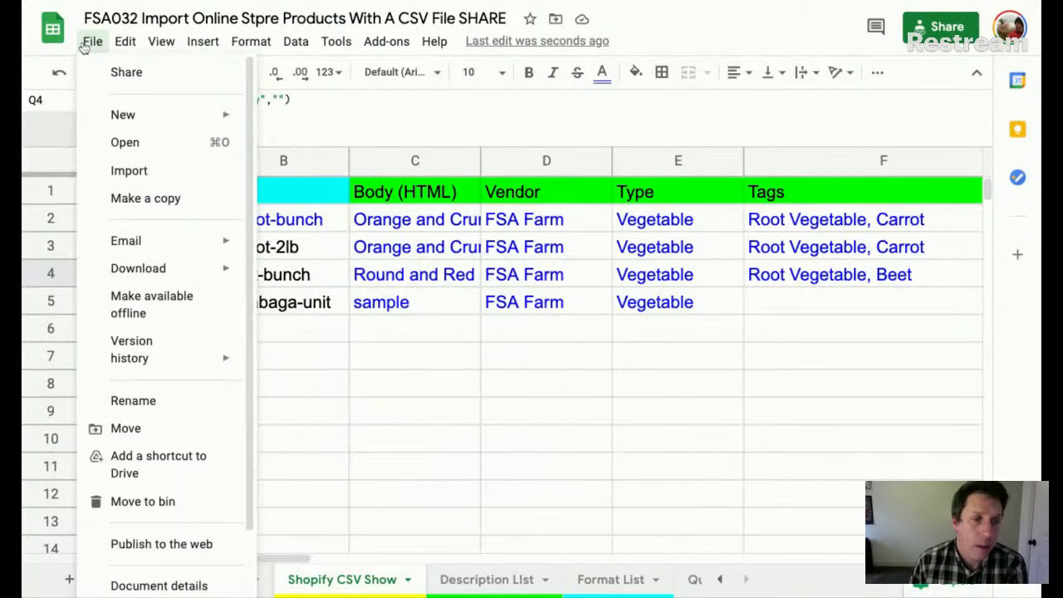
mouse_move(199, 274)
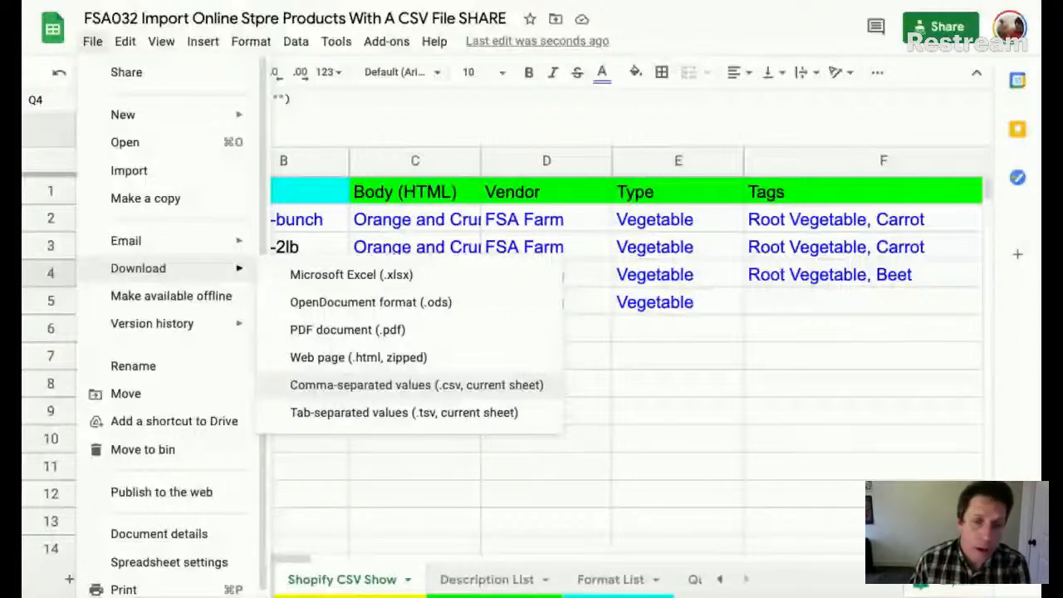
click(778, 397)
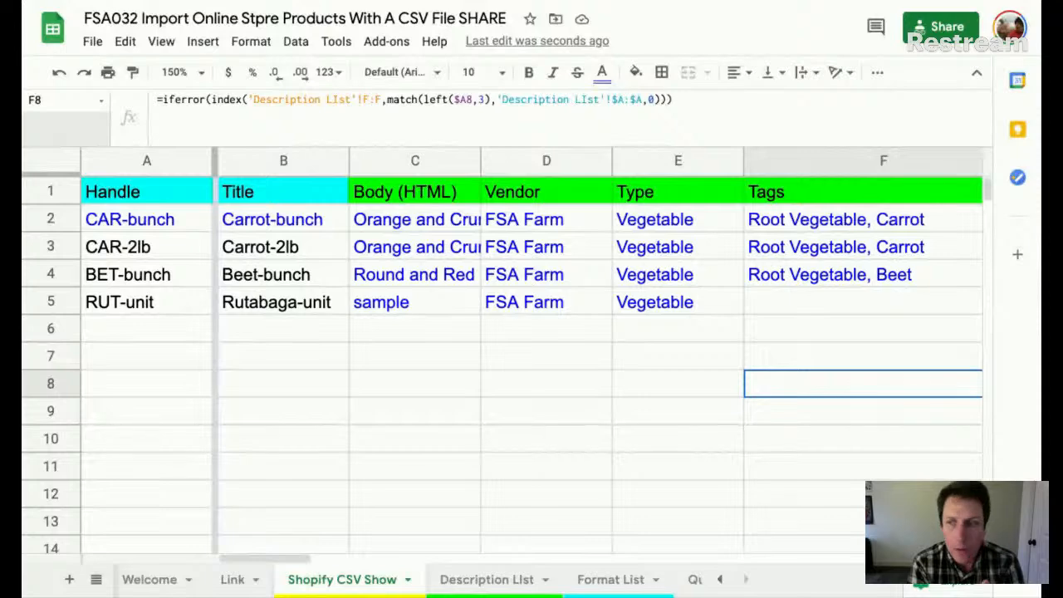
- Look through the Description List and Format List sheets, then return to Shopify CSV Show
click(490, 585)
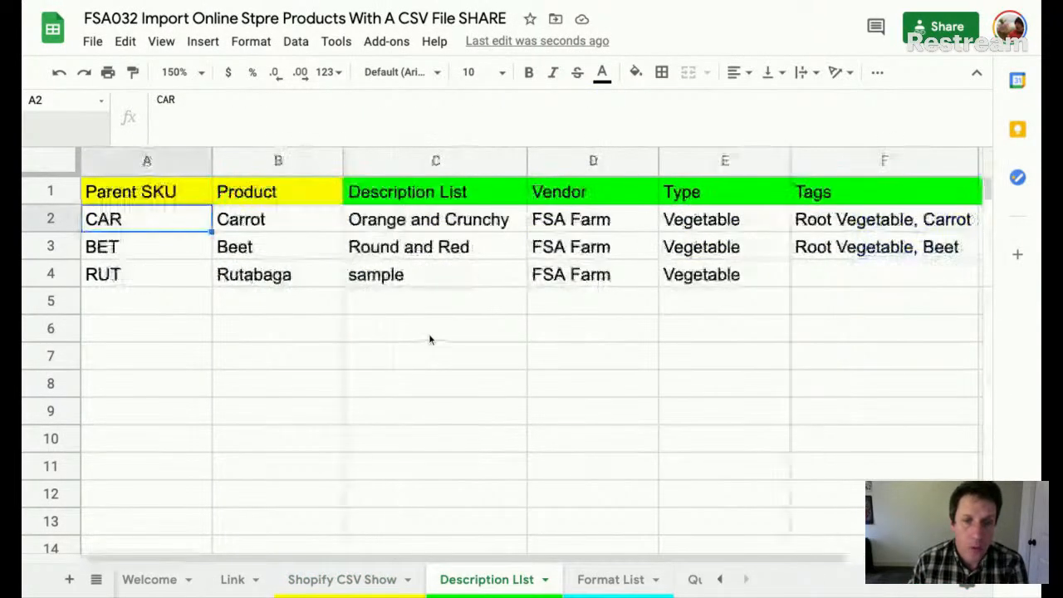
click(622, 580)
scroll(408, 349, left, 10)
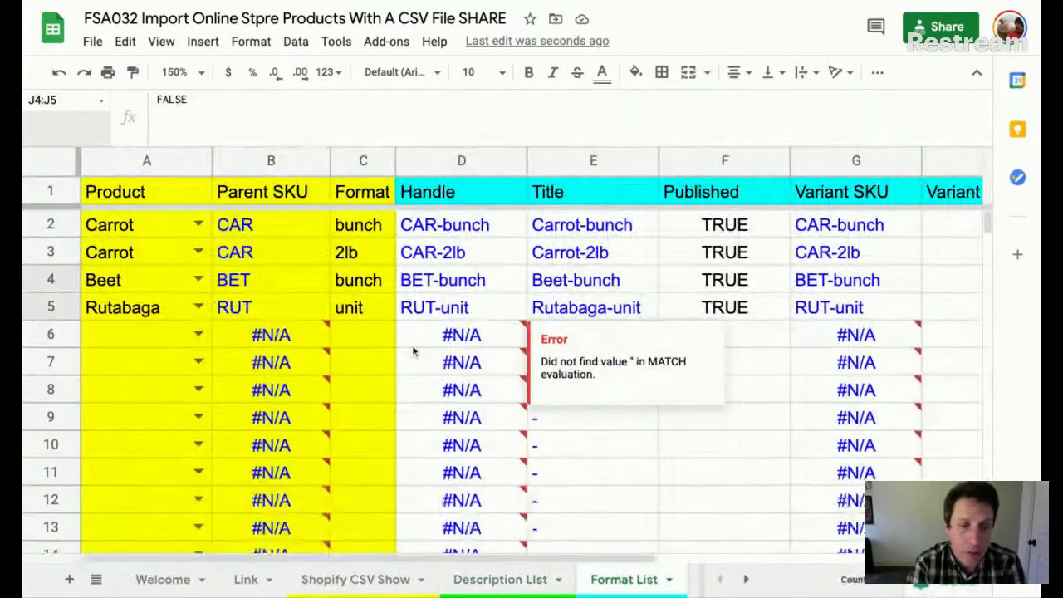
click(355, 579)
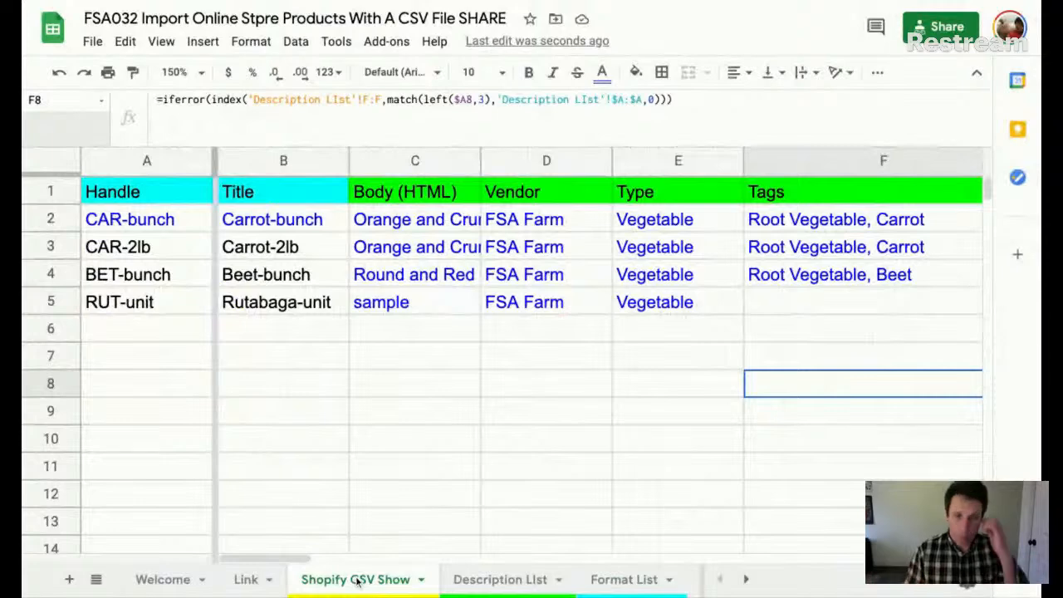
- Rename the 'Shopify CSV Show' sheet tab to 'Shopify CSV'
double_click(357, 581)
click(378, 580)
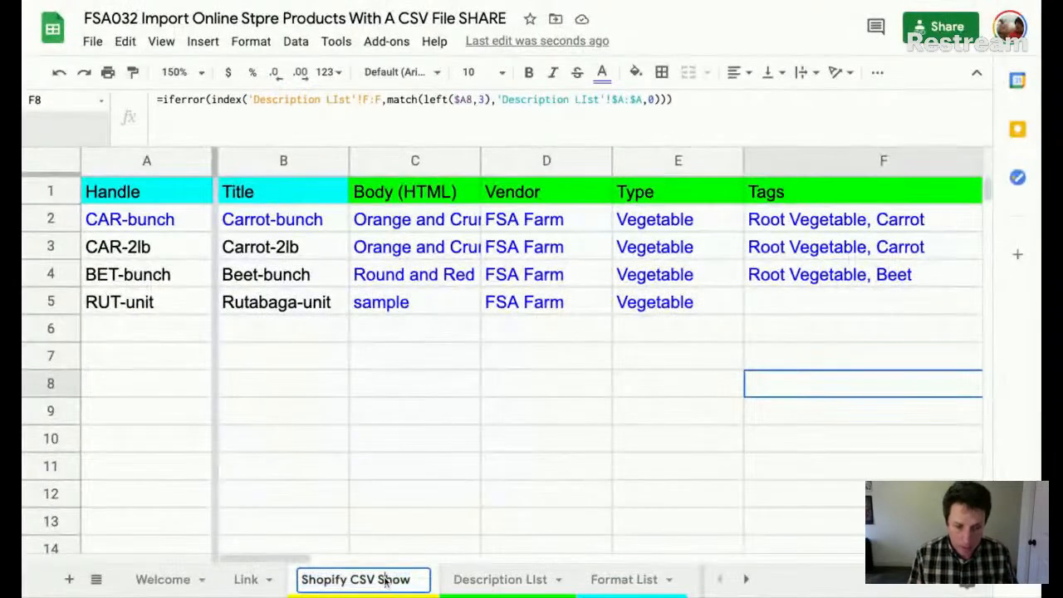
key(BackSpace)
key(BackSpace)
key(BackSpace)
key(BackSpace)
key(BackSpace)
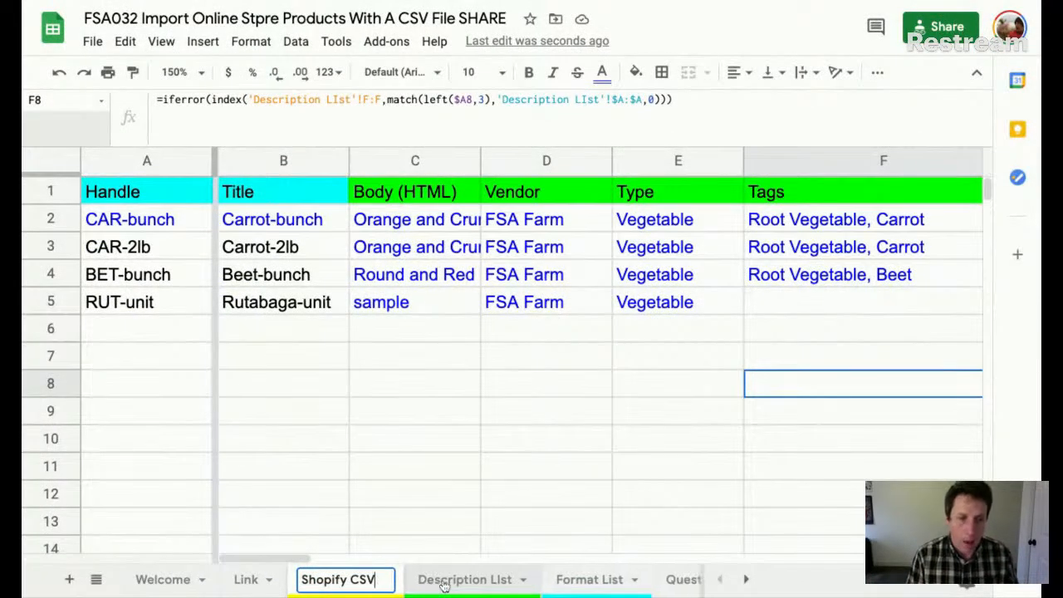
click(610, 475)
scroll(683, 355, right, 5)
scroll(683, 359, left, 5)
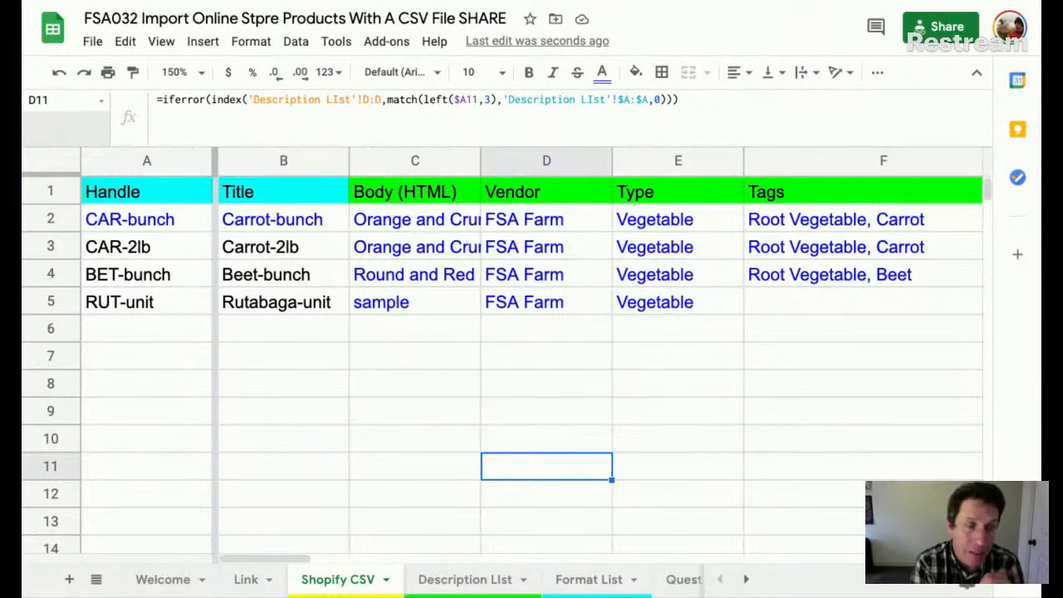
- Show the Questions? sheet at 125% zoom
scroll(686, 582, right, 2)
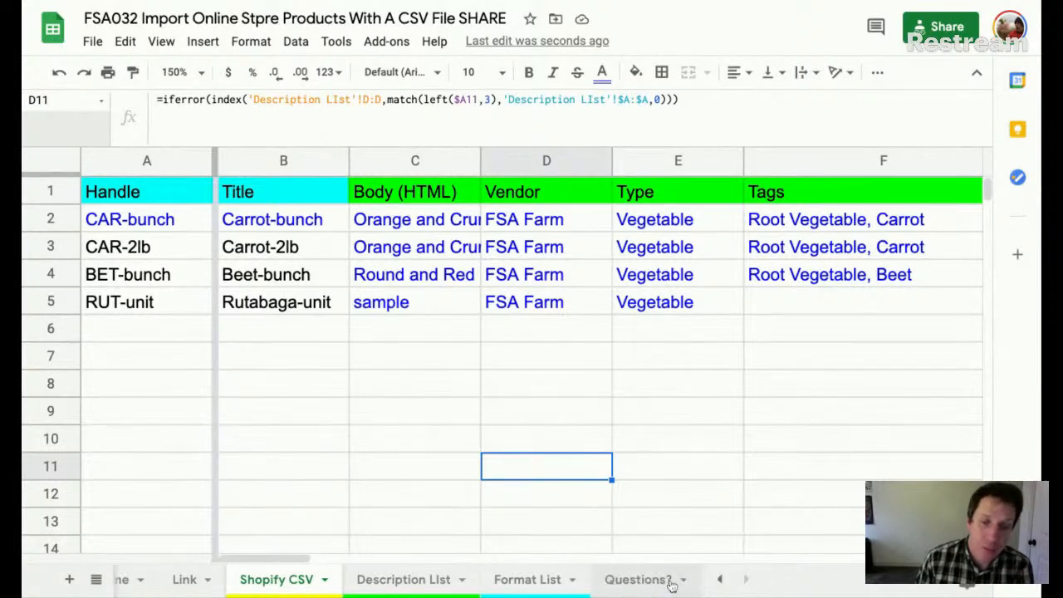
click(640, 580)
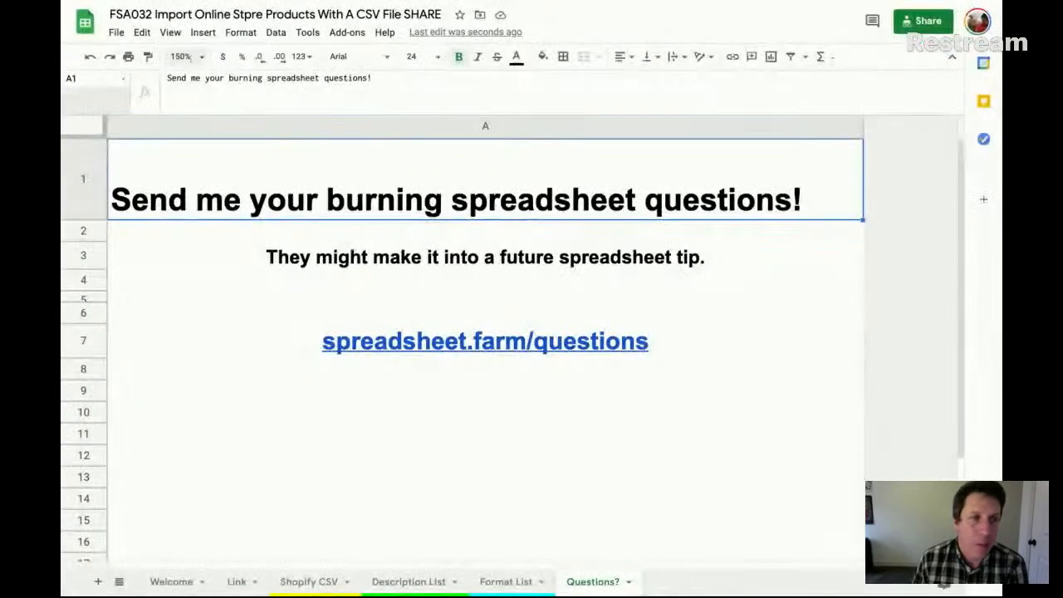
click(178, 72)
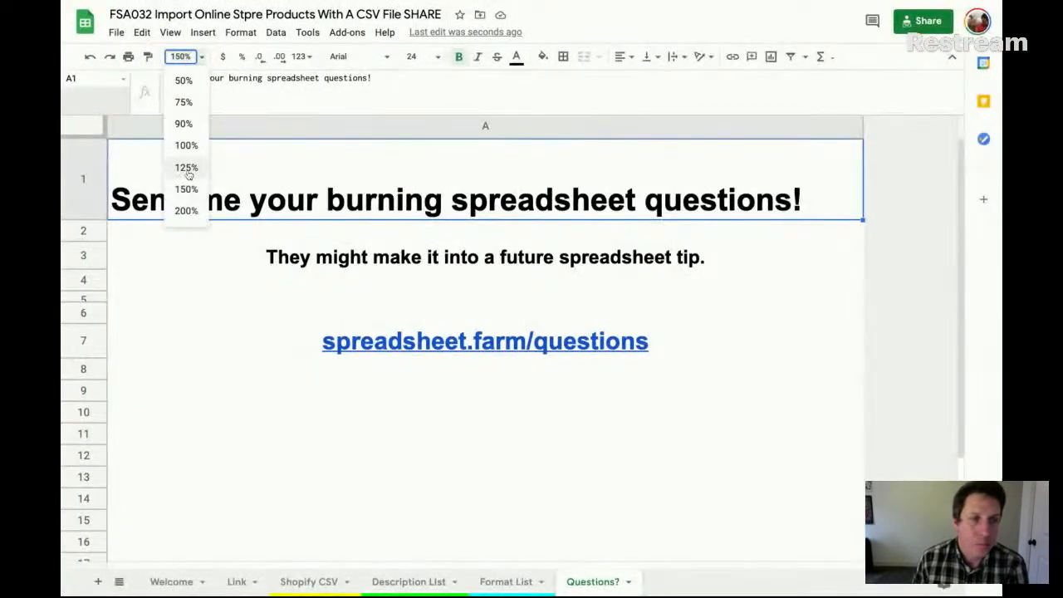
click(188, 170)
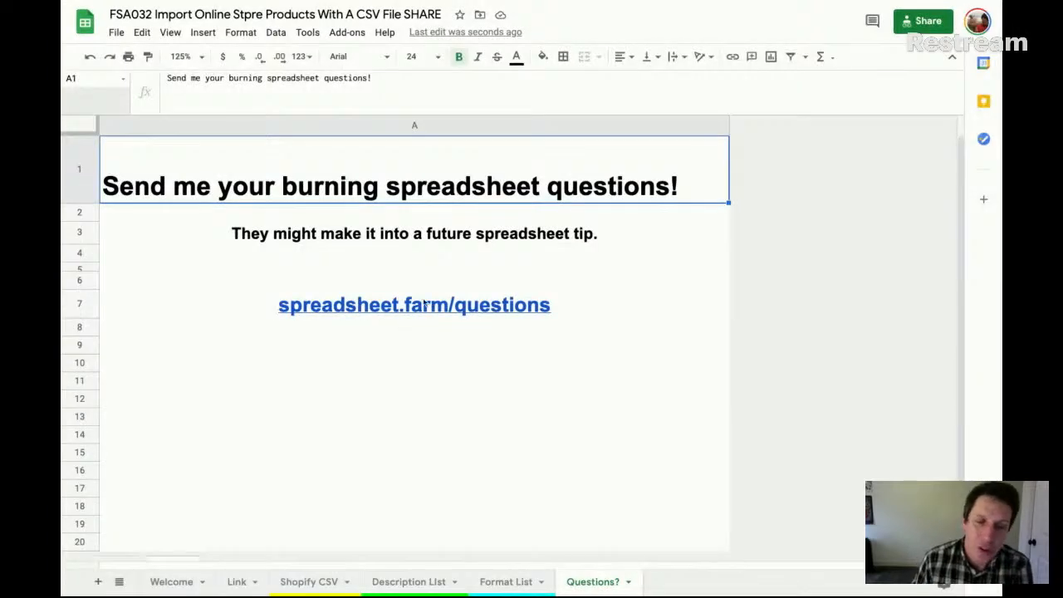
mouse_move(423, 305)
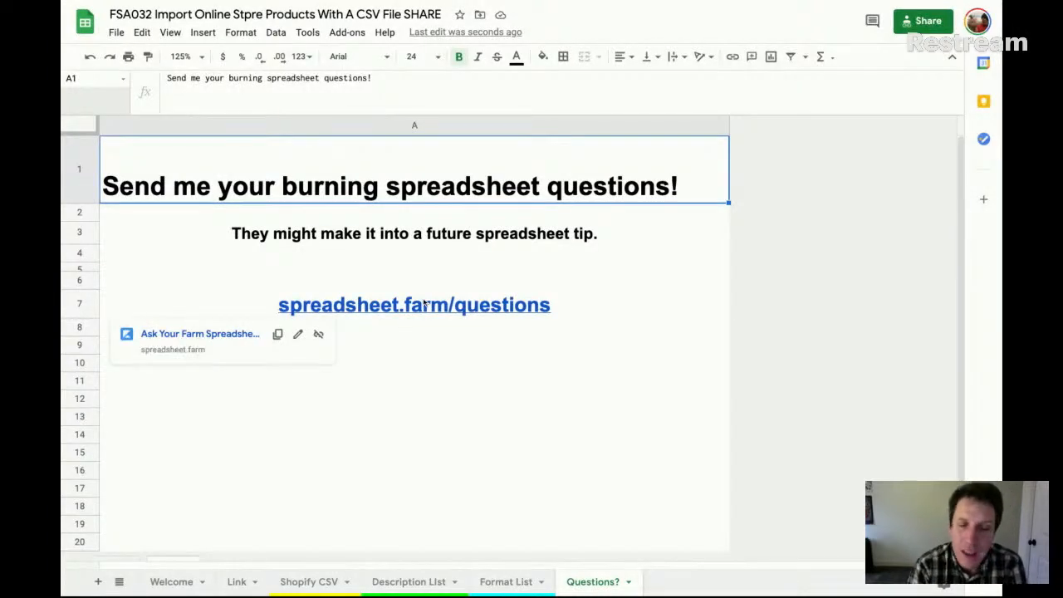